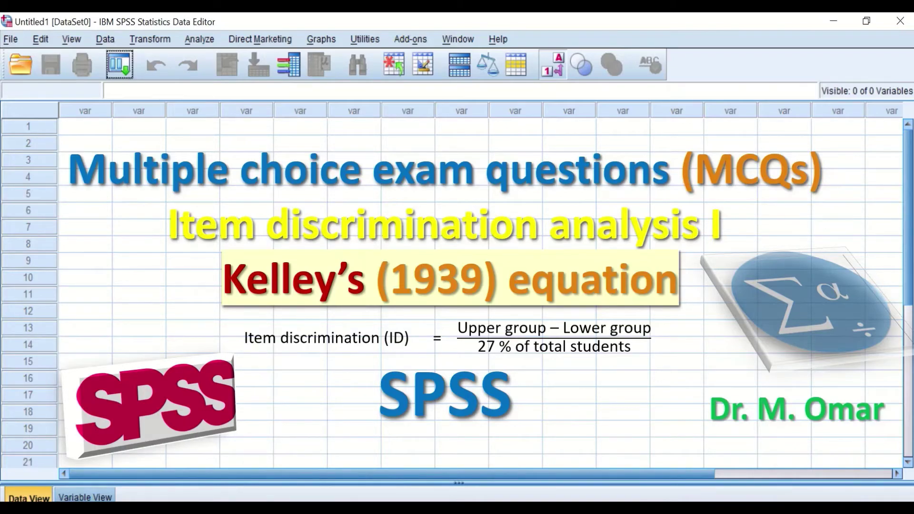
# Dismiss the full-screen title slide to reveal the MCQs20 dataset in Data View.
pyautogui.press('Escape')
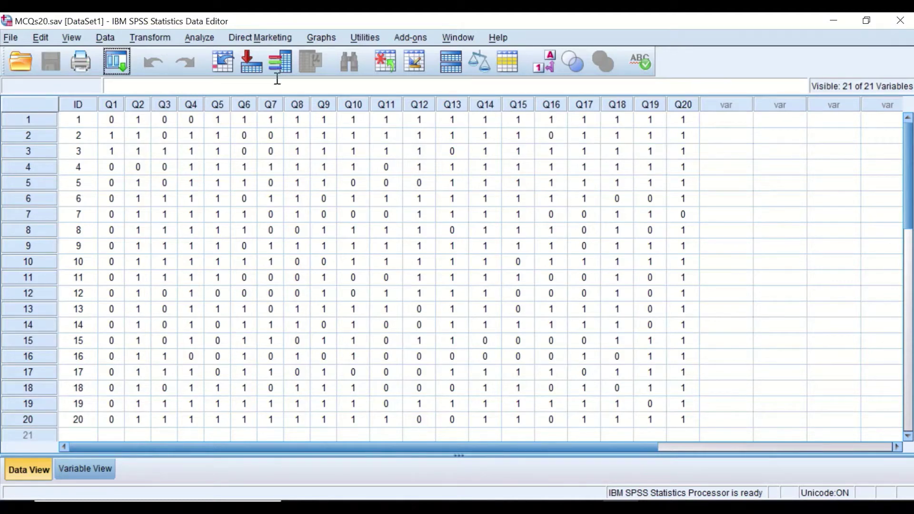
# Open Transform > Compute Variable and enter TOTALSCORE as the target variable.
pyautogui.click(151, 38)
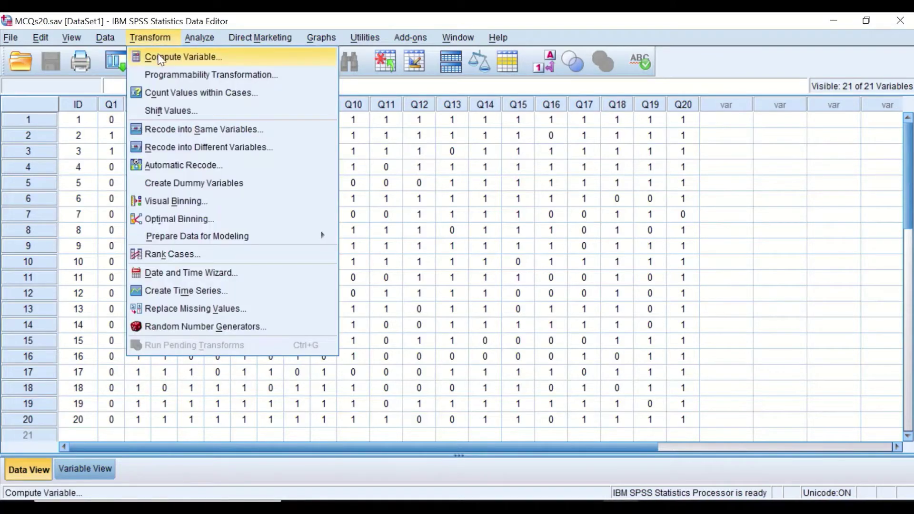
pyautogui.click(159, 57)
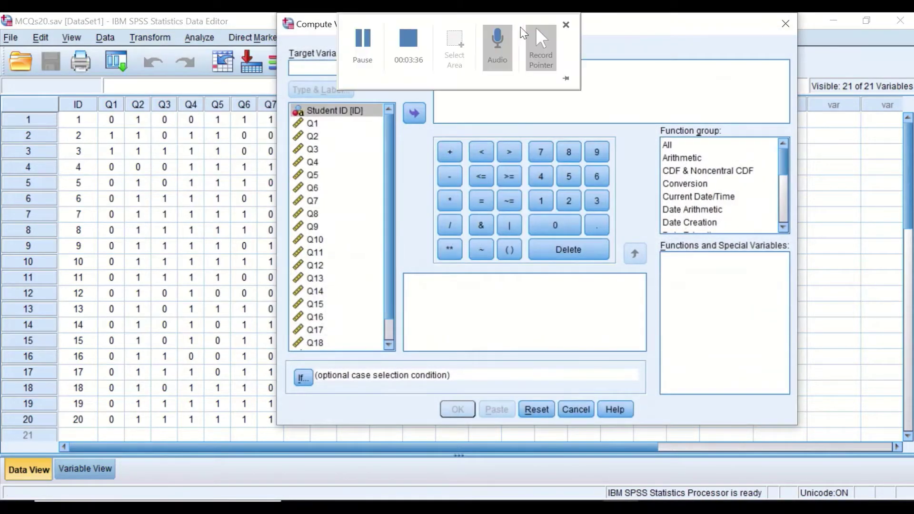
pyautogui.moveTo(663, 24); pyautogui.dragTo(725, 92)
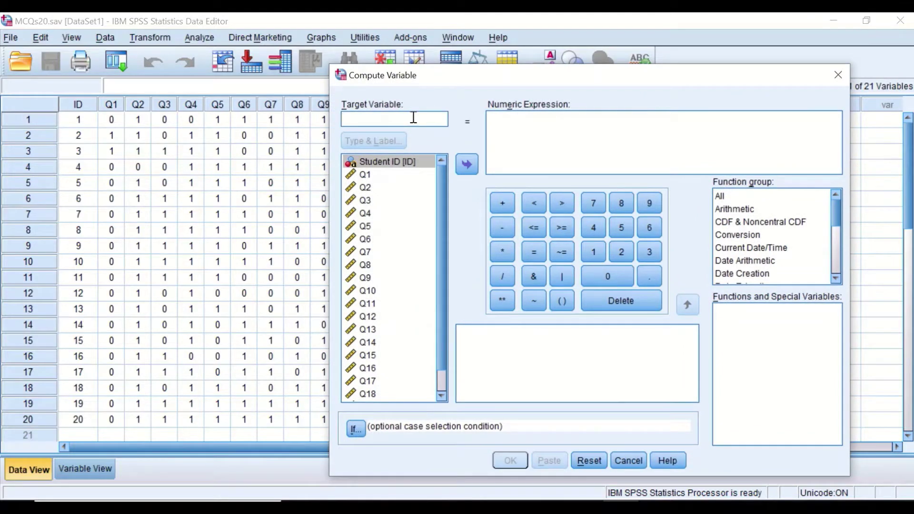
pyautogui.write('TOT')
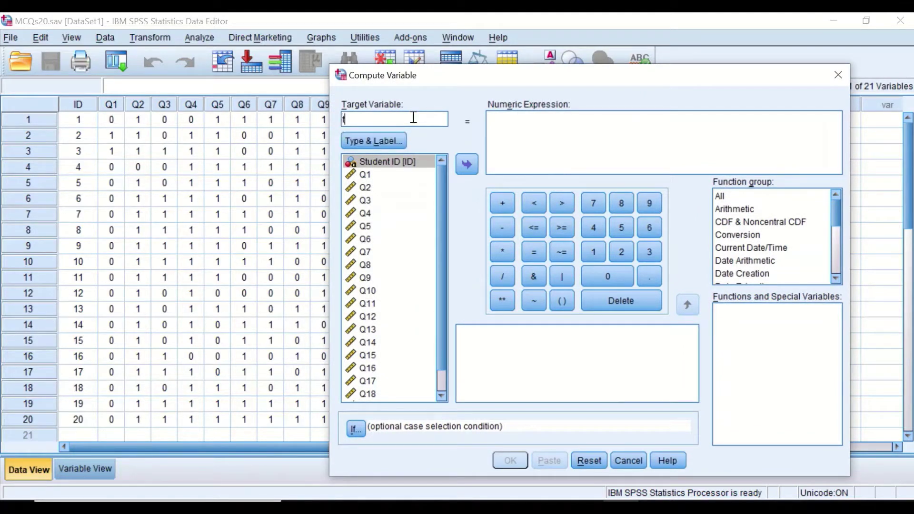
pyautogui.write('ALSCORE')
pyautogui.moveTo(639, 80); pyautogui.dragTo(576, 61)
pyautogui.moveTo(515, 57); pyautogui.dragTo(699, 227)
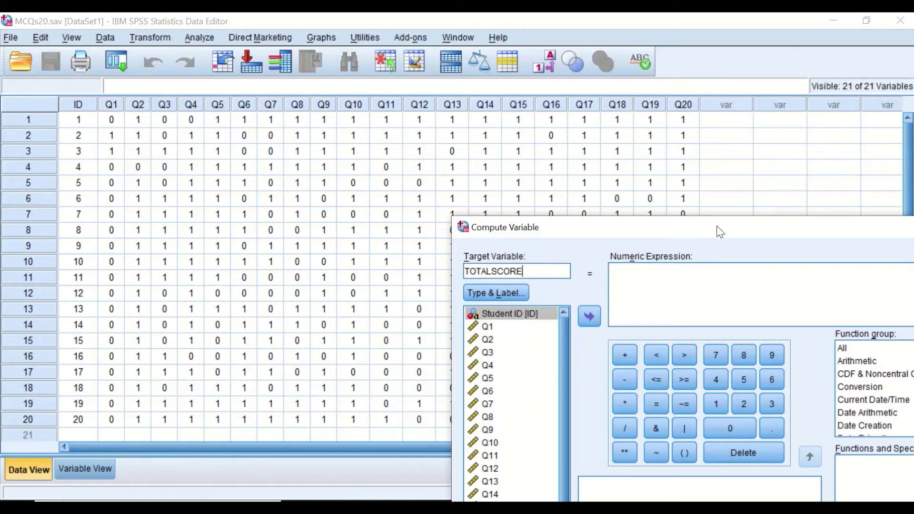
pyautogui.moveTo(715, 227); pyautogui.dragTo(468, 147)
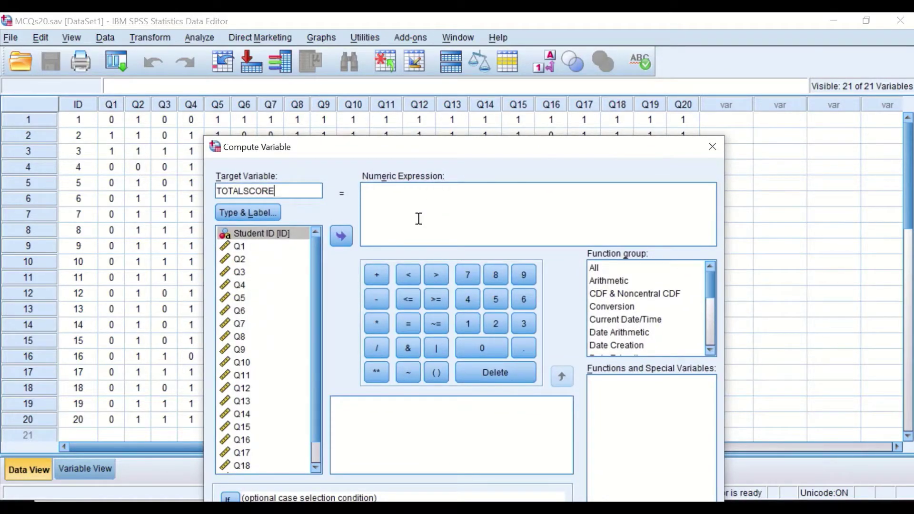
# Insert the Sum function from the Statistical group and clear its placeholder arguments.
pyautogui.click(533, 208)
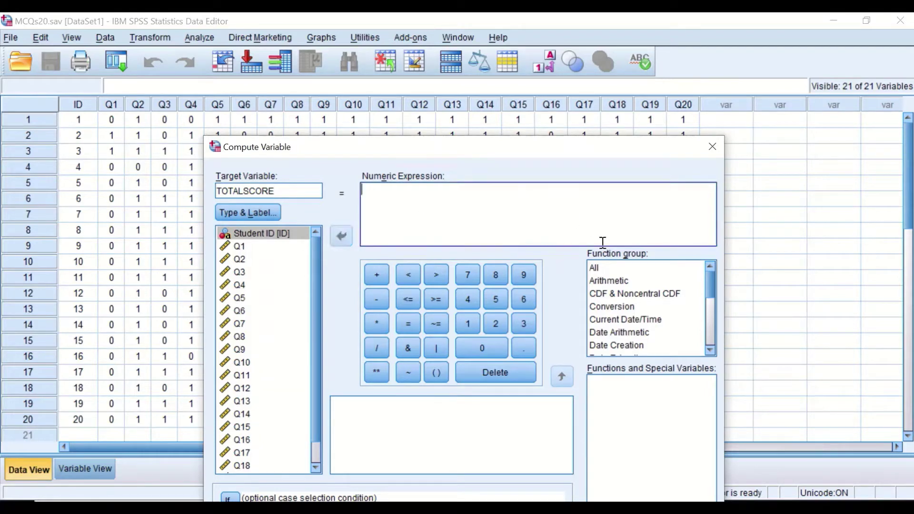
pyautogui.click(593, 269)
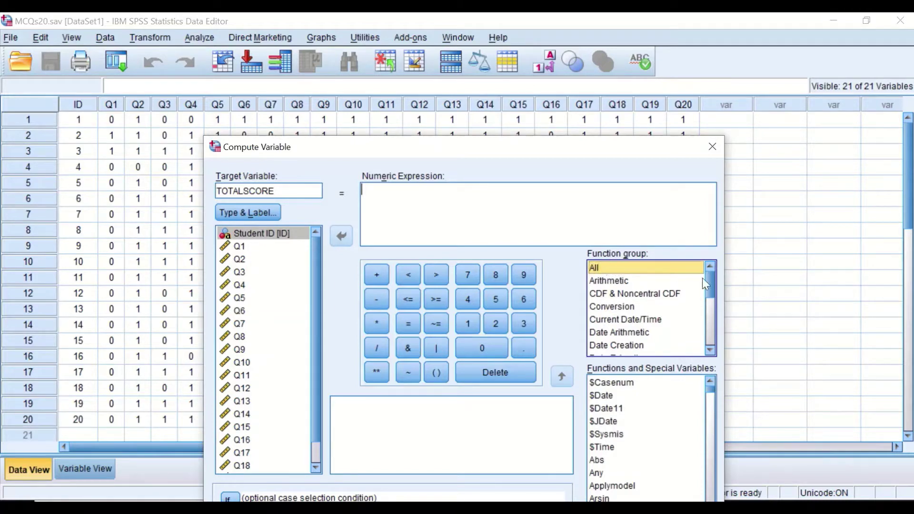
pyautogui.scroll(-2, 709, 288)
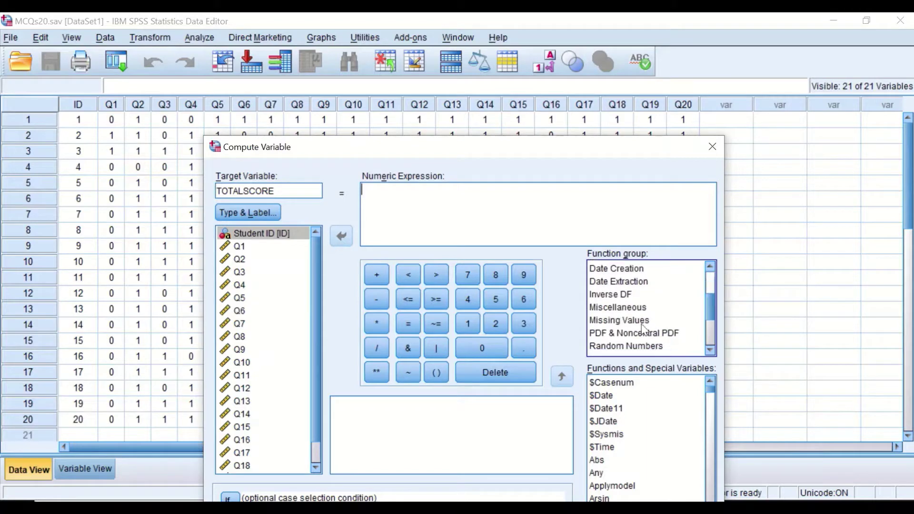
pyautogui.scroll(-3, 642, 327)
pyautogui.click(618, 299)
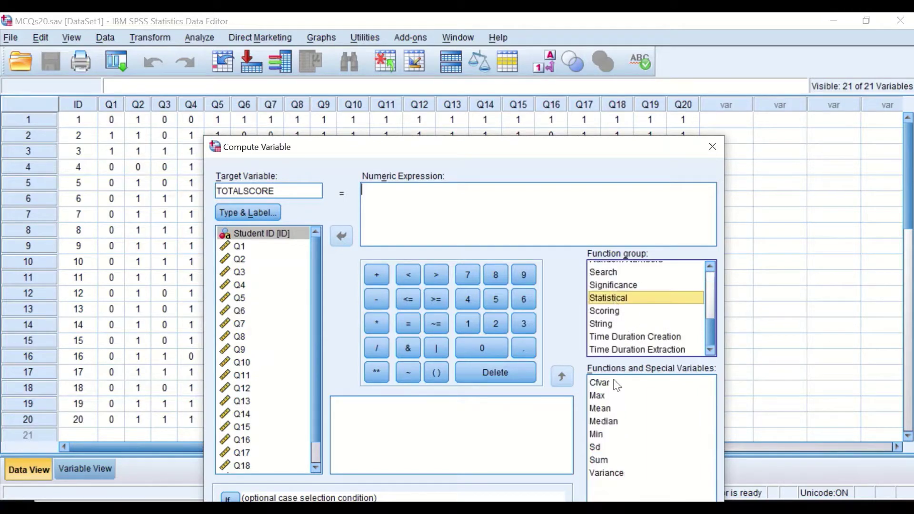
pyautogui.moveTo(605, 463); pyautogui.dragTo(385, 188)
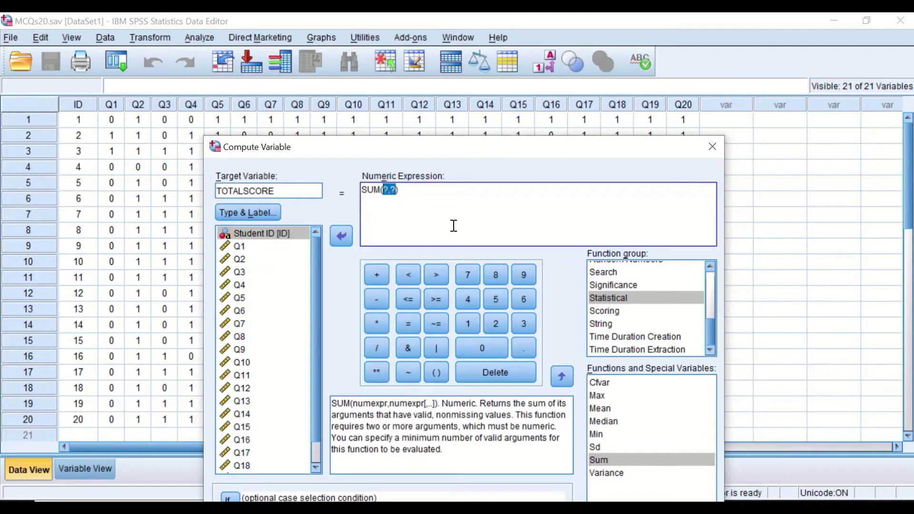
pyautogui.press('Delete')
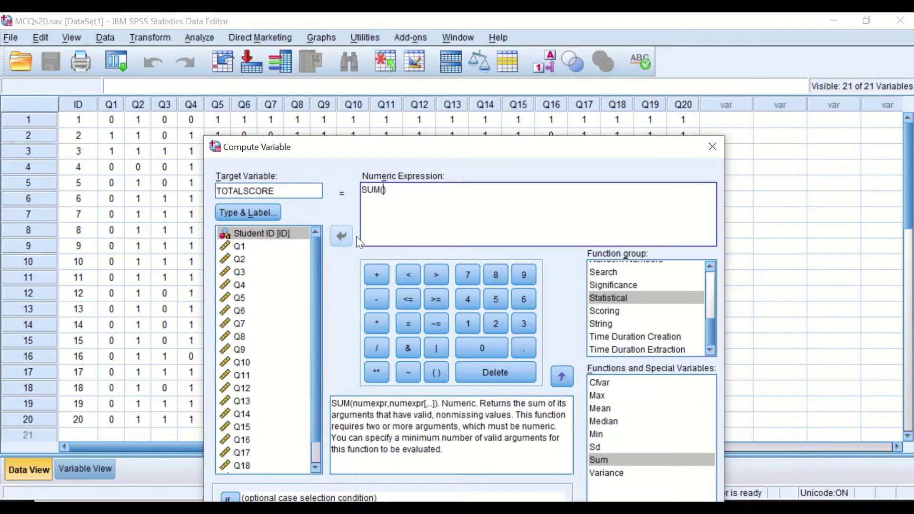
# Add Q1, Q2 and Q3 as comma-separated arguments inside SUM.
pyautogui.click(255, 247)
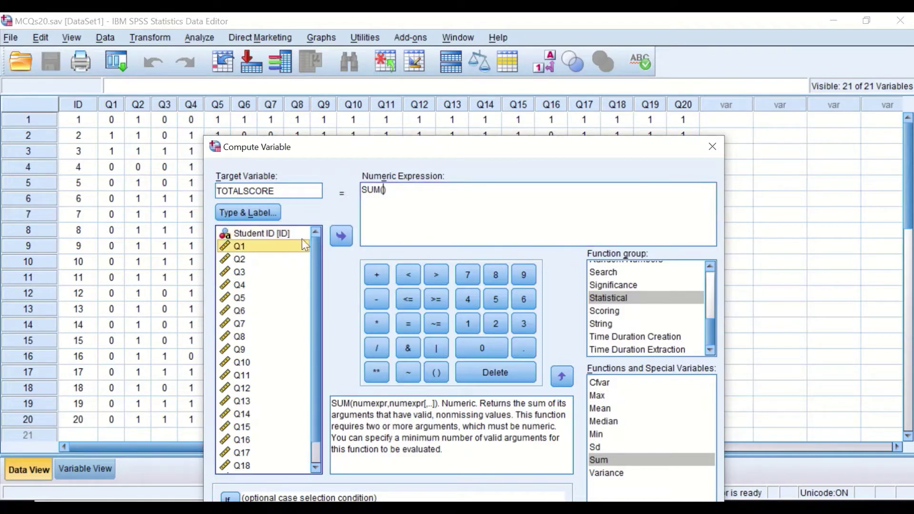
pyautogui.click(339, 238)
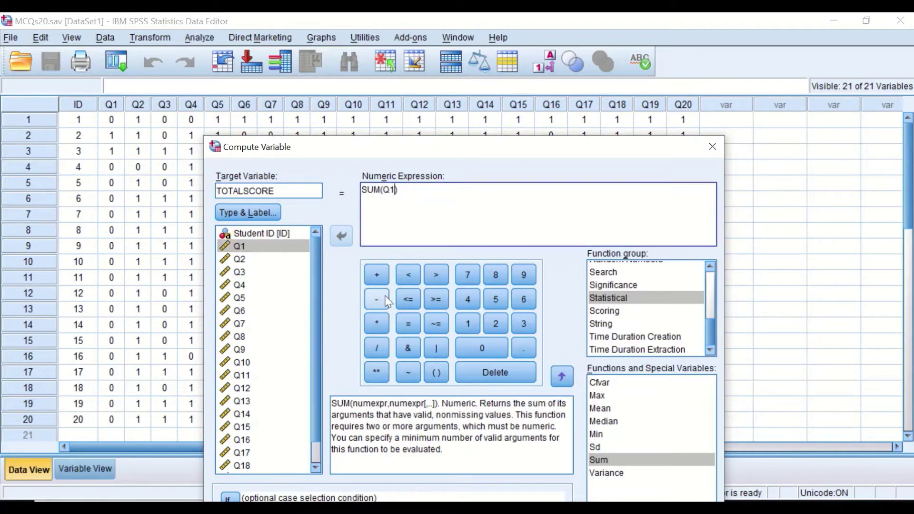
pyautogui.write(',')
pyautogui.click(242, 259)
pyautogui.click(339, 235)
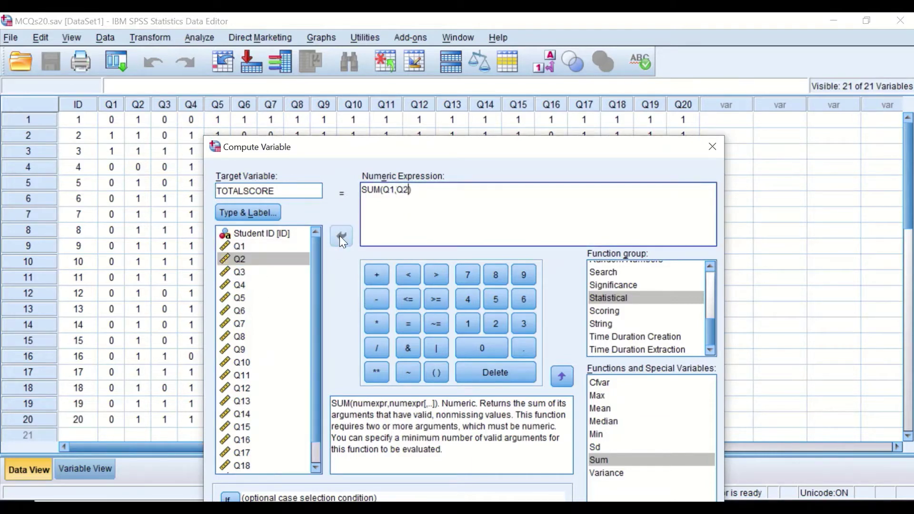
pyautogui.write(',')
pyautogui.click(237, 272)
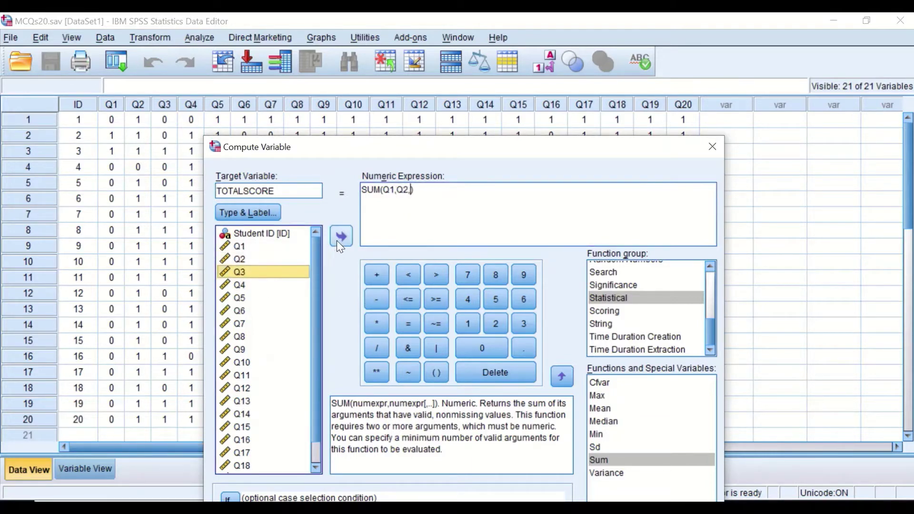
pyautogui.click(339, 237)
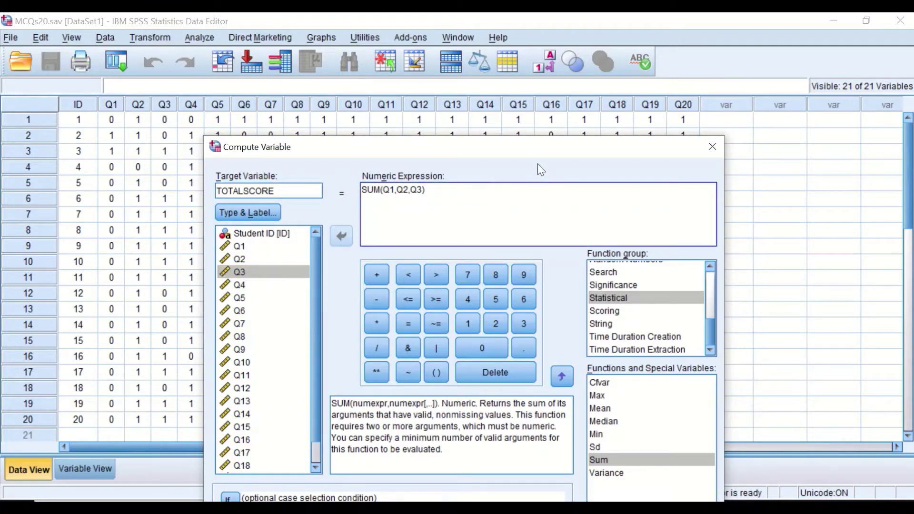
pyautogui.moveTo(544, 148); pyautogui.dragTo(610, 81)
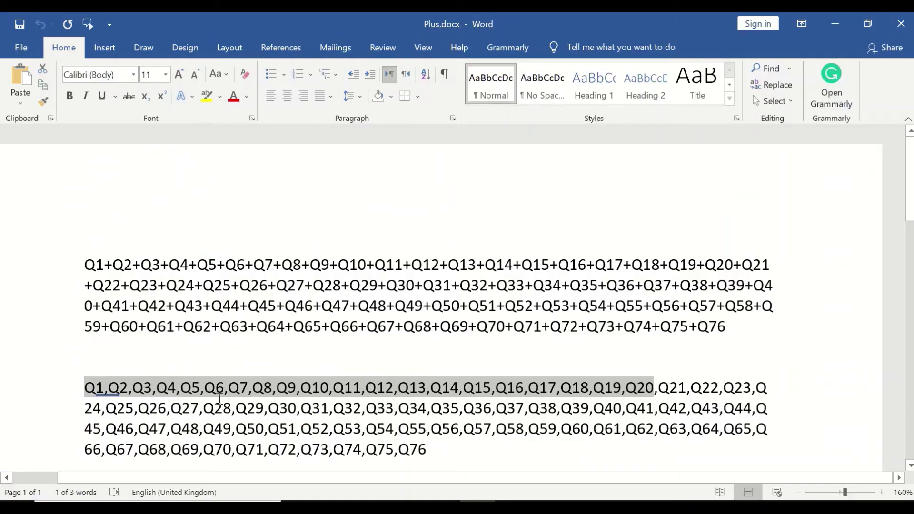
# Copy the comma-separated Q1 through Q20 list from Plus.docx.
pyautogui.click(105, 388)
pyautogui.moveTo(90, 387); pyautogui.dragTo(631, 389)
pyautogui.rightClick(631, 390)
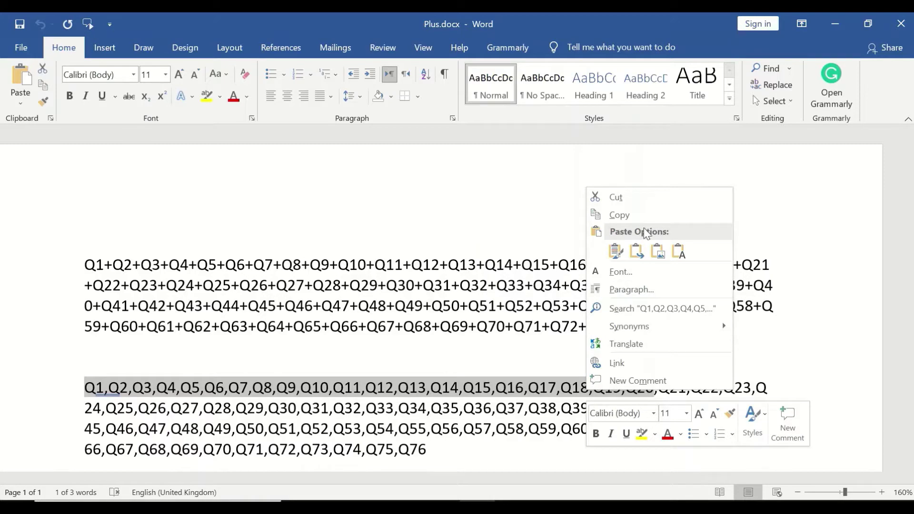
pyautogui.click(623, 215)
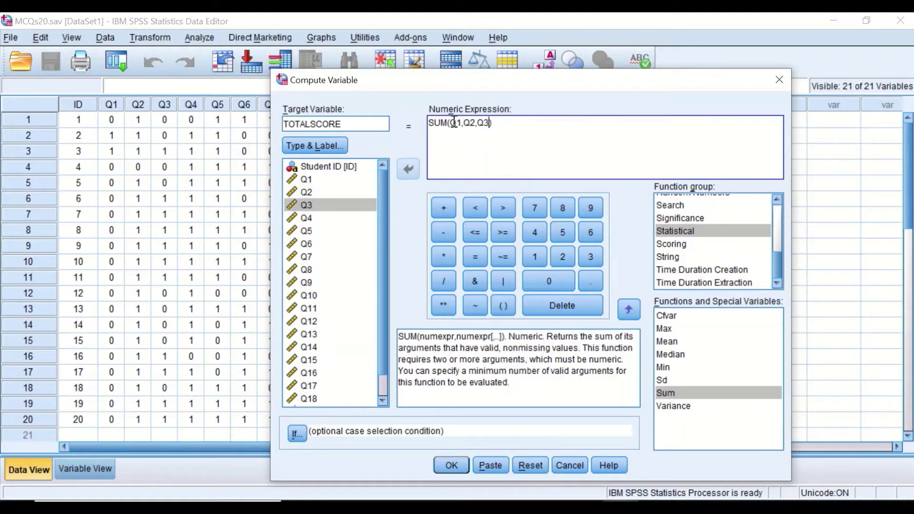
# Replace SUM's arguments with the pasted Q1–Q20 list, run the computation, and hide the output.
pyautogui.moveTo(452, 123); pyautogui.dragTo(493, 125)
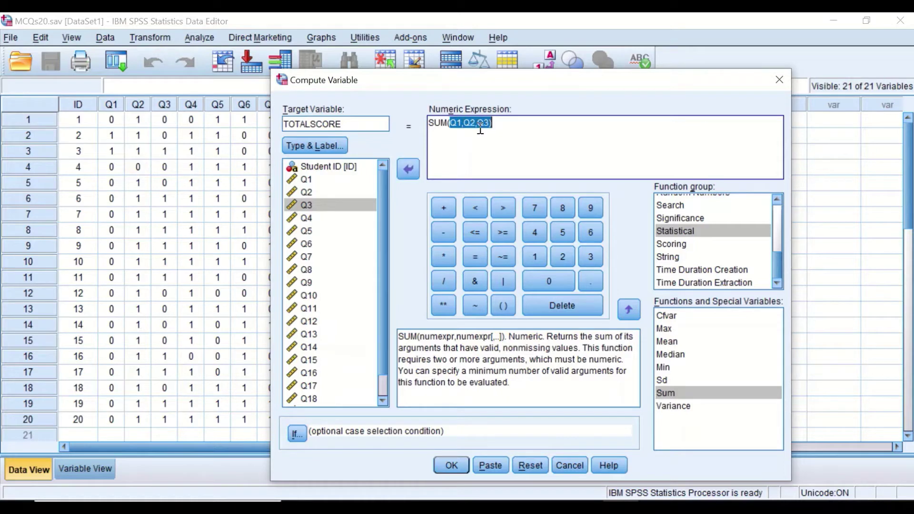
pyautogui.press('Delete')
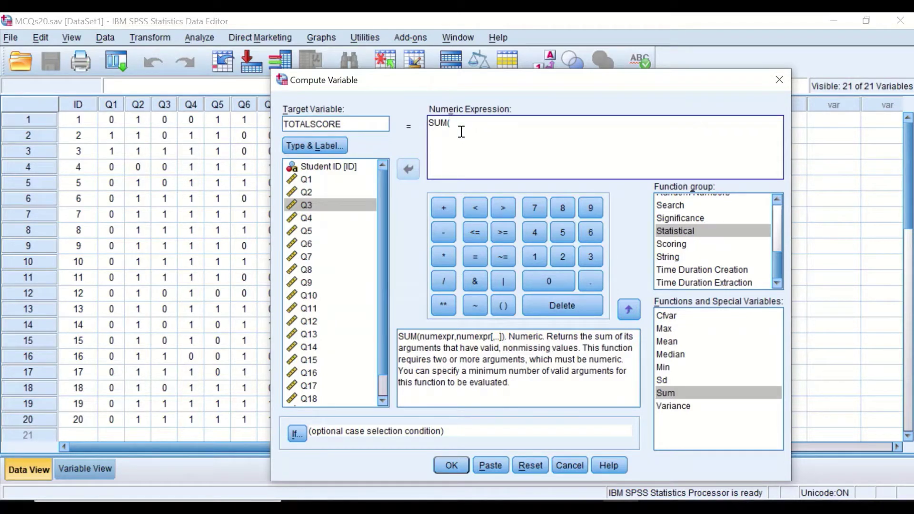
pyautogui.write(')')
pyautogui.press('Left')
pyautogui.hotkey('ctrl', 'v')
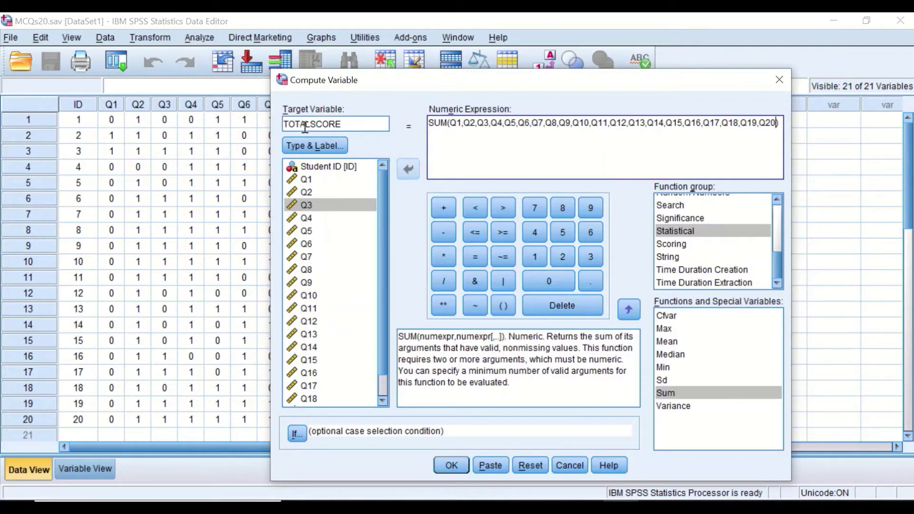
pyautogui.click(451, 465)
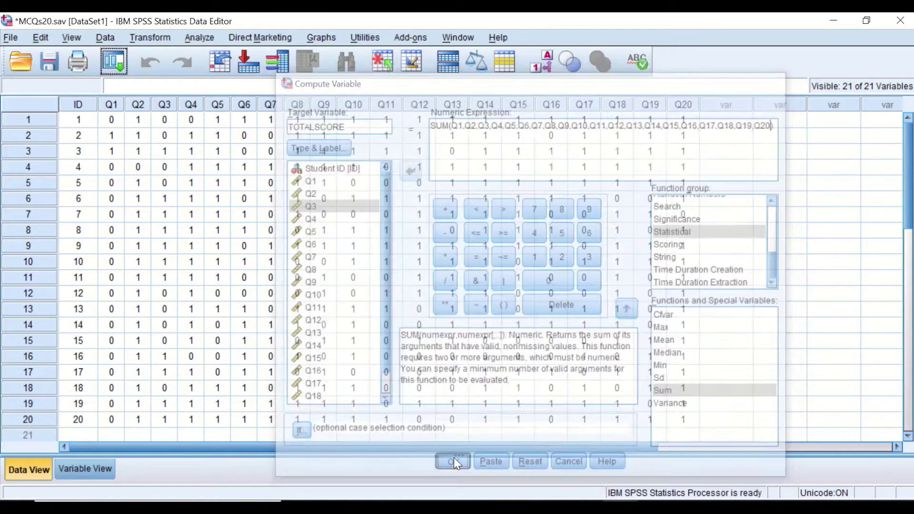
pyautogui.click(834, 26)
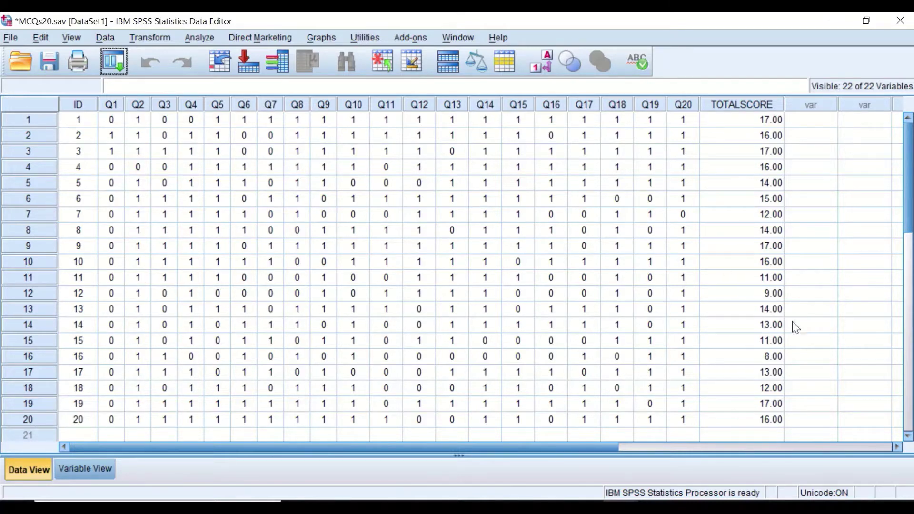
# In Variable View give TOTALSCORE 0 decimals, Center alignment and Scale measure.
pyautogui.click(748, 106)
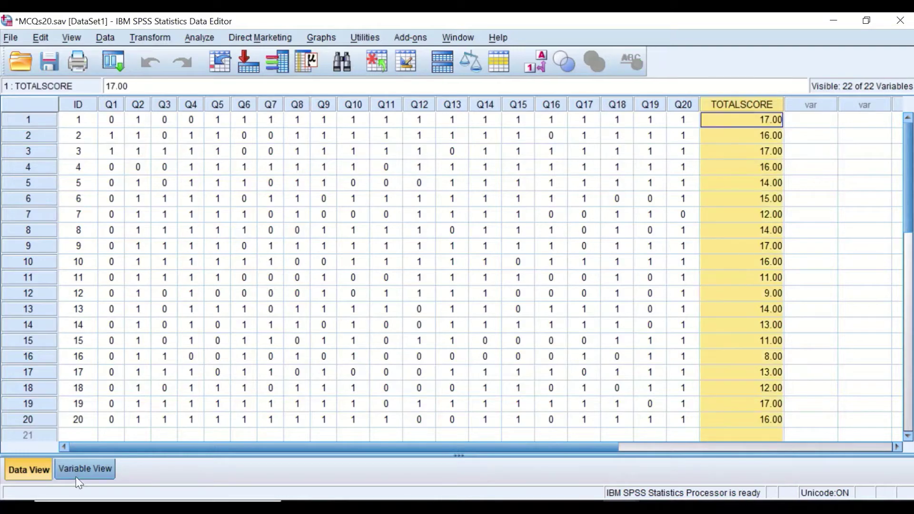
pyautogui.click(101, 469)
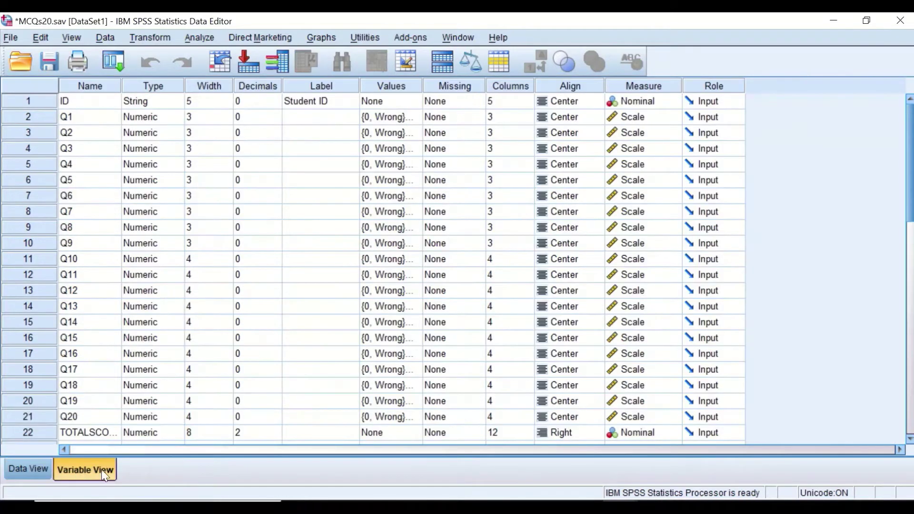
pyautogui.click(257, 436)
pyautogui.click(275, 436)
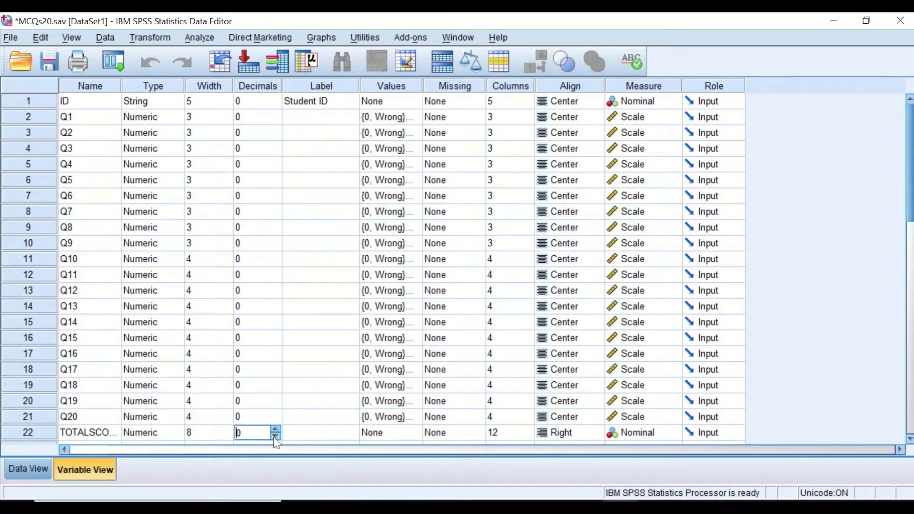
pyautogui.click(580, 433)
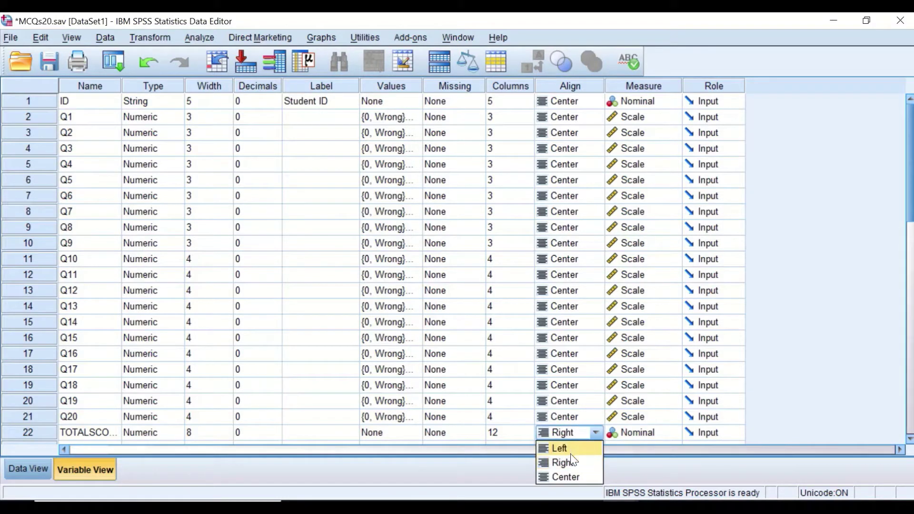
pyautogui.click(569, 476)
pyautogui.click(635, 439)
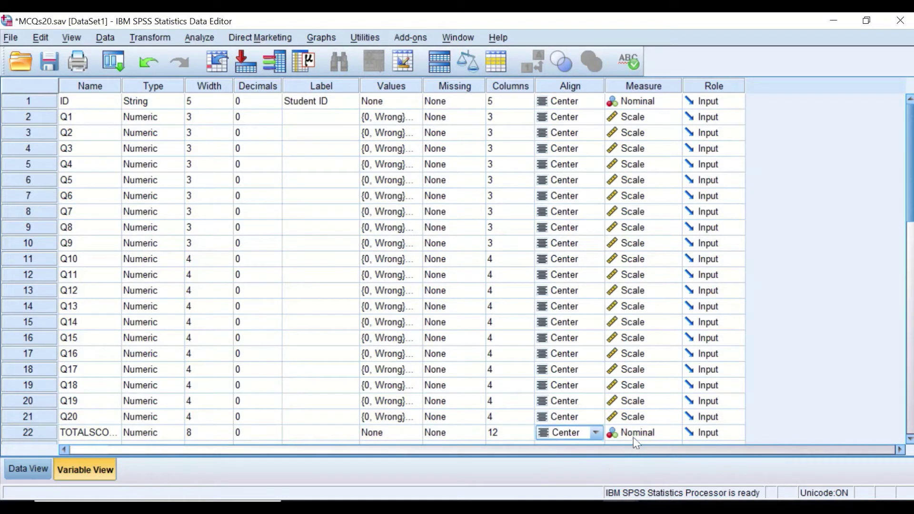
pyautogui.click(634, 438)
pyautogui.click(633, 446)
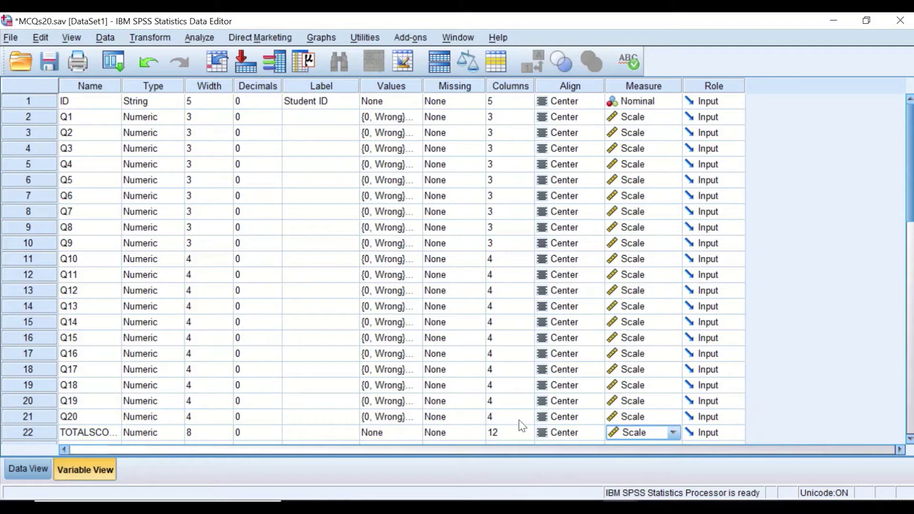
# Change TOTALSCORE's column width from 12 to 6 and return to Data View.
pyautogui.click(509, 438)
pyautogui.click(496, 434)
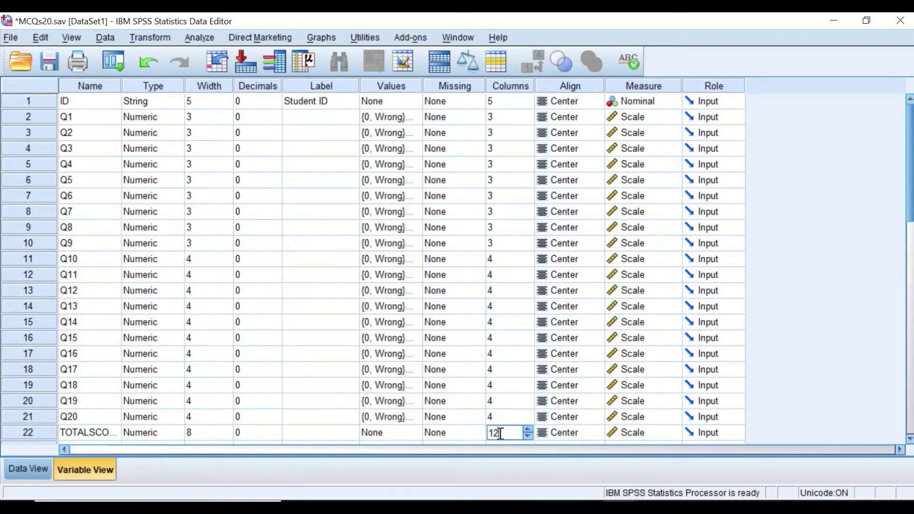
pyautogui.doubleClick(495, 434)
pyautogui.write('6')
pyautogui.click(29, 472)
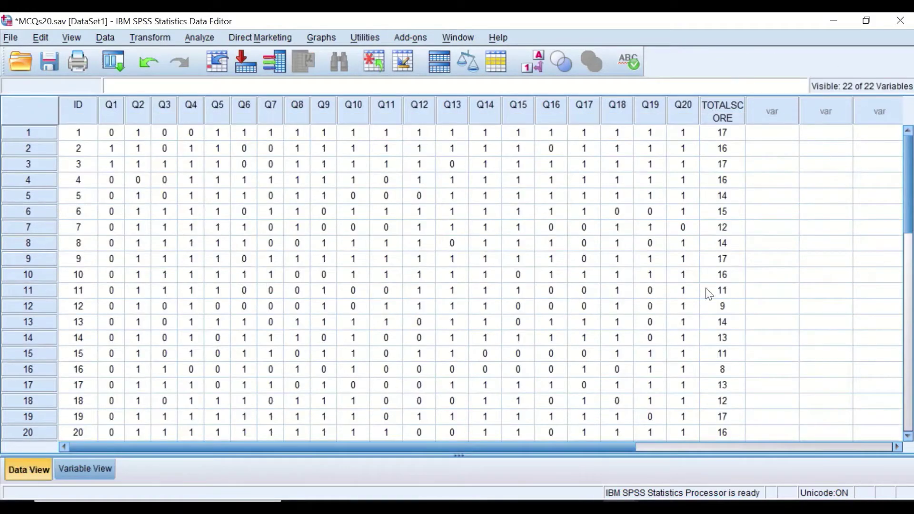
pyautogui.scroll(-1, 732, 168)
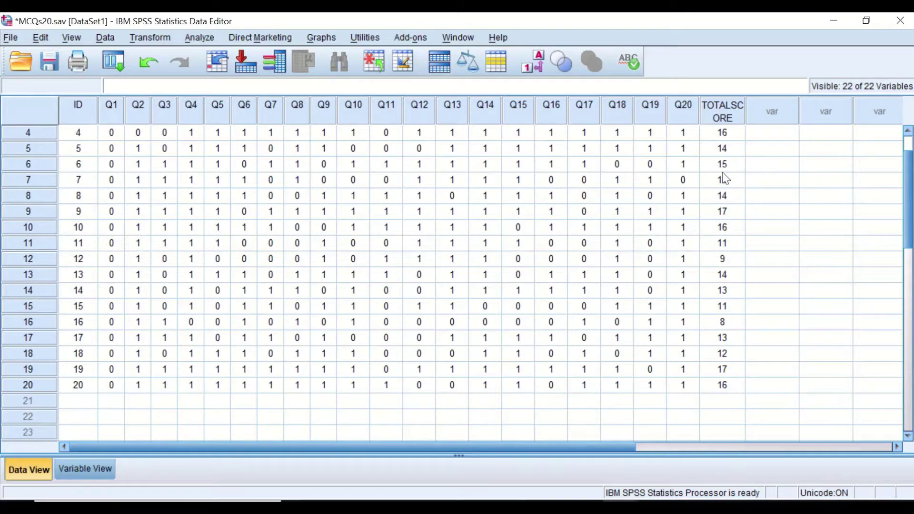
pyautogui.scroll(1, 724, 176)
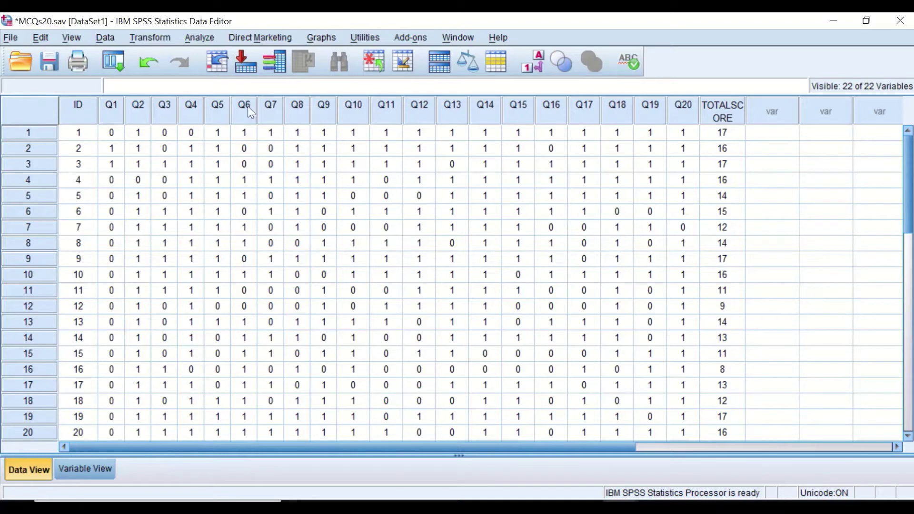
# Sort cases by TOTALSCORE in Descending order through Data > Sort Cases.
pyautogui.click(105, 38)
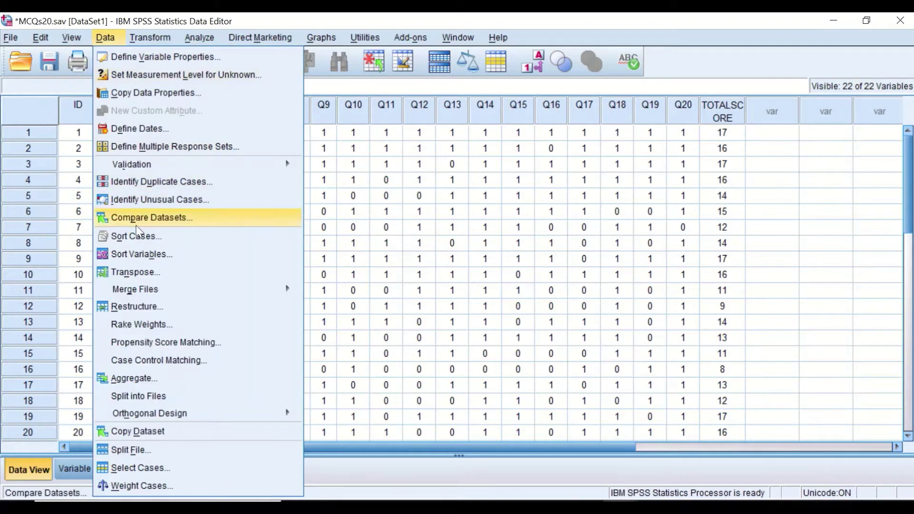
pyautogui.click(142, 236)
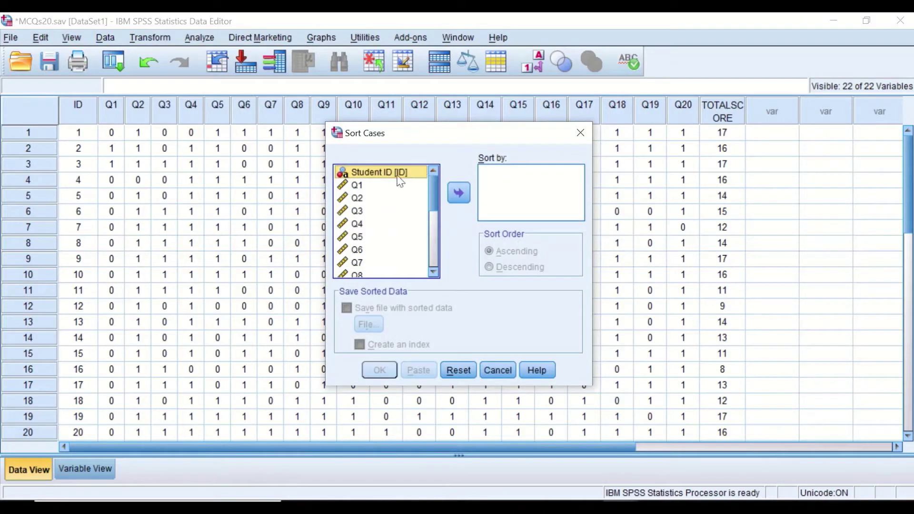
pyautogui.moveTo(436, 189); pyautogui.dragTo(425, 278)
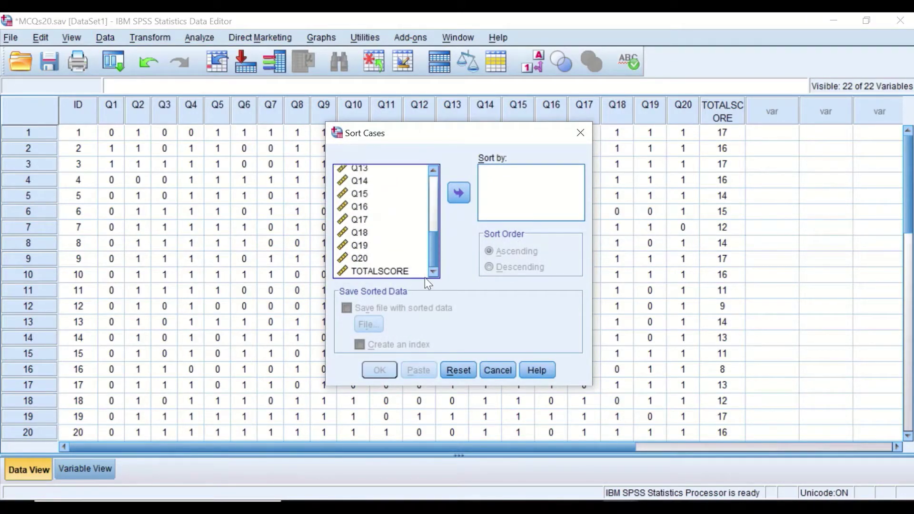
pyautogui.click(392, 272)
pyautogui.click(453, 193)
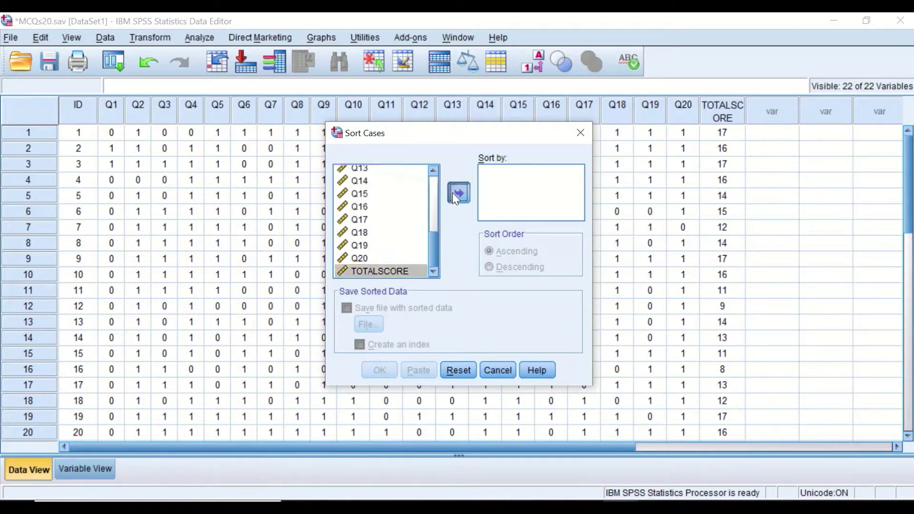
pyautogui.click(505, 269)
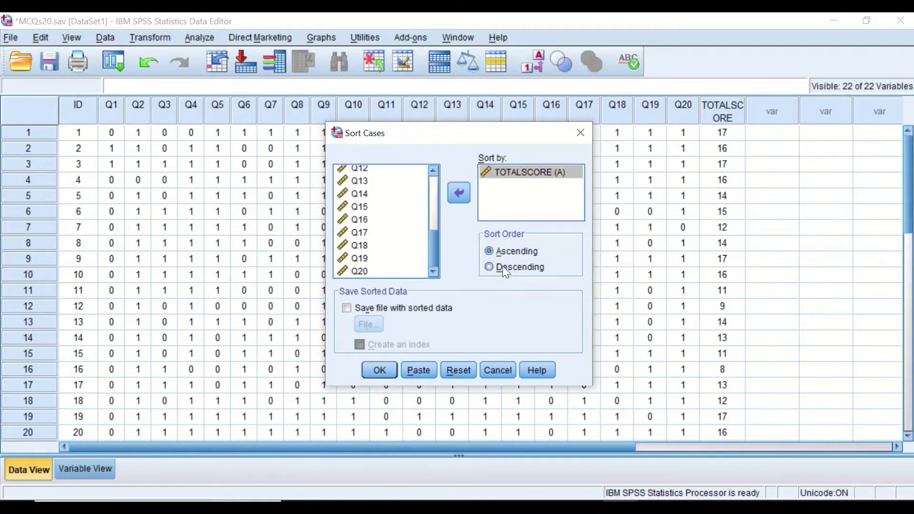
pyautogui.click(379, 370)
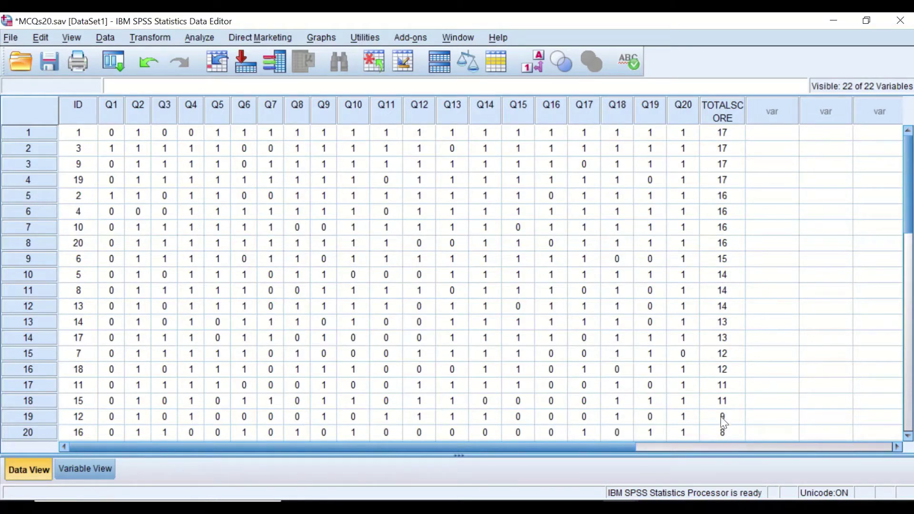
pyautogui.scroll(-1, 721, 418)
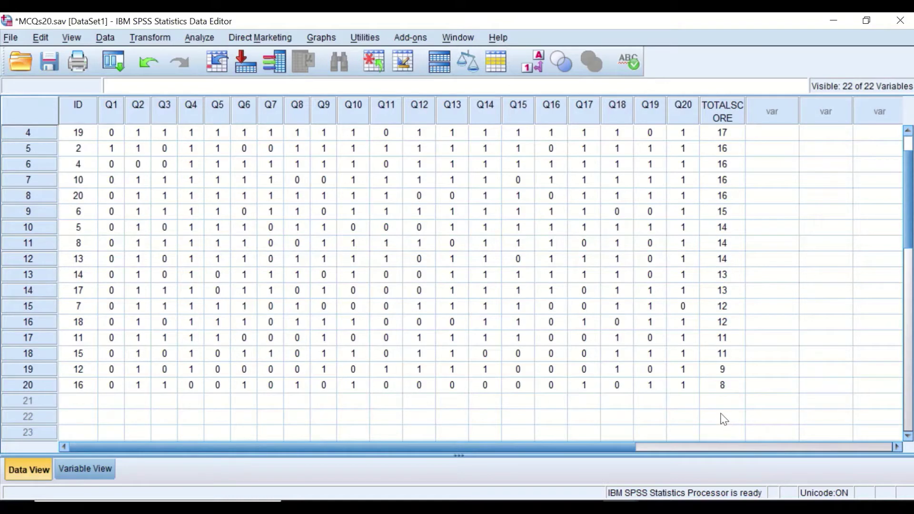
pyautogui.scroll(1, 717, 402)
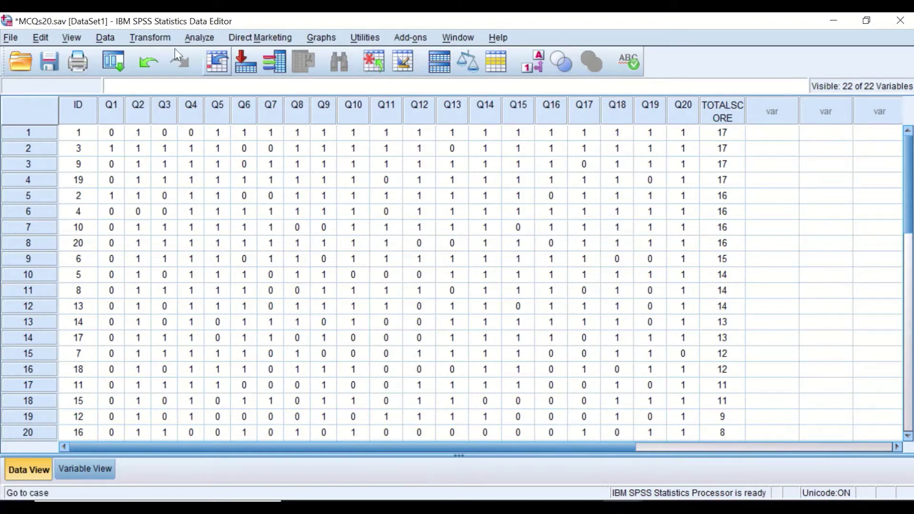
# Transpose Q1–TOTALSCORE with Student ID as the name variable into a new dataset.
pyautogui.click(106, 37)
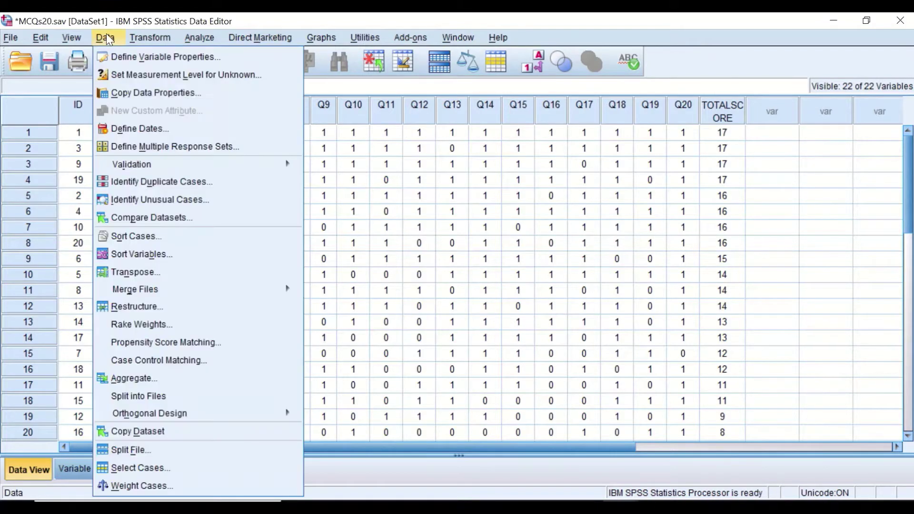
pyautogui.click(124, 273)
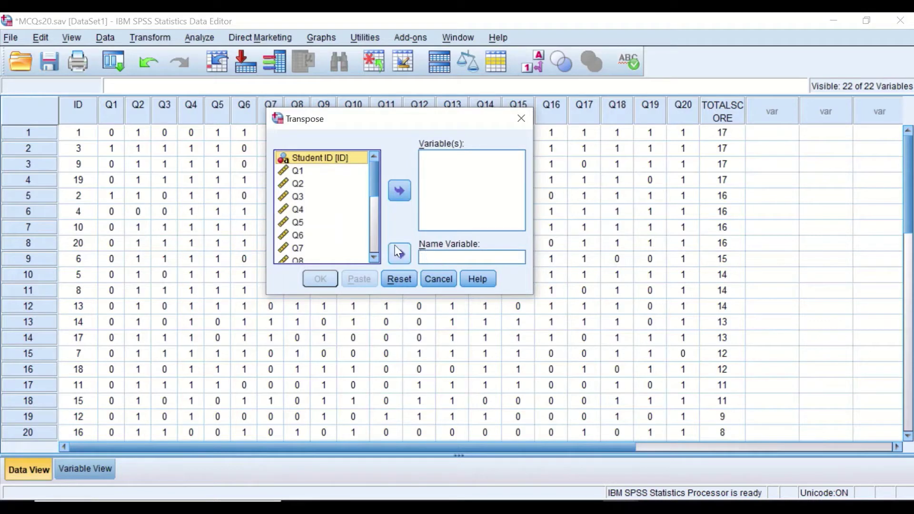
pyautogui.click(305, 172)
pyautogui.moveTo(374, 177); pyautogui.dragTo(365, 247)
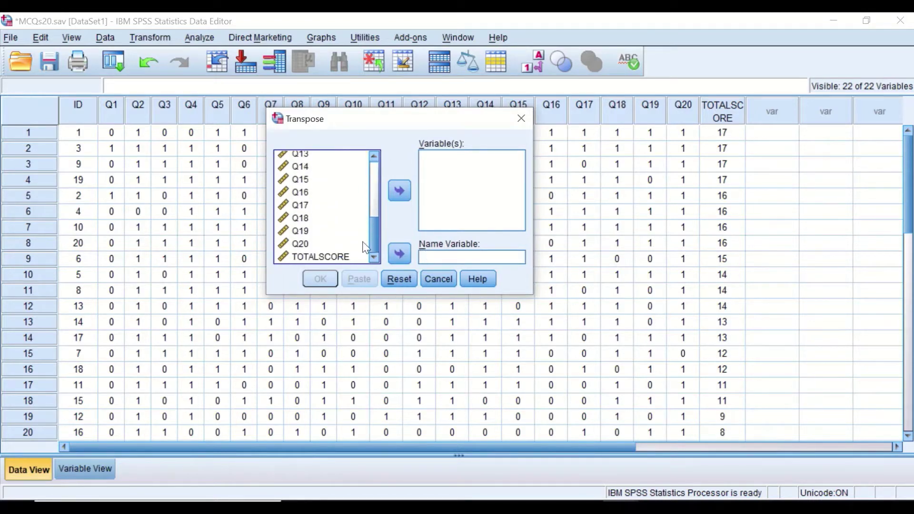
pyautogui.keyDown('shift'); pyautogui.click(300, 255); pyautogui.keyUp('shift')
pyautogui.click(400, 190)
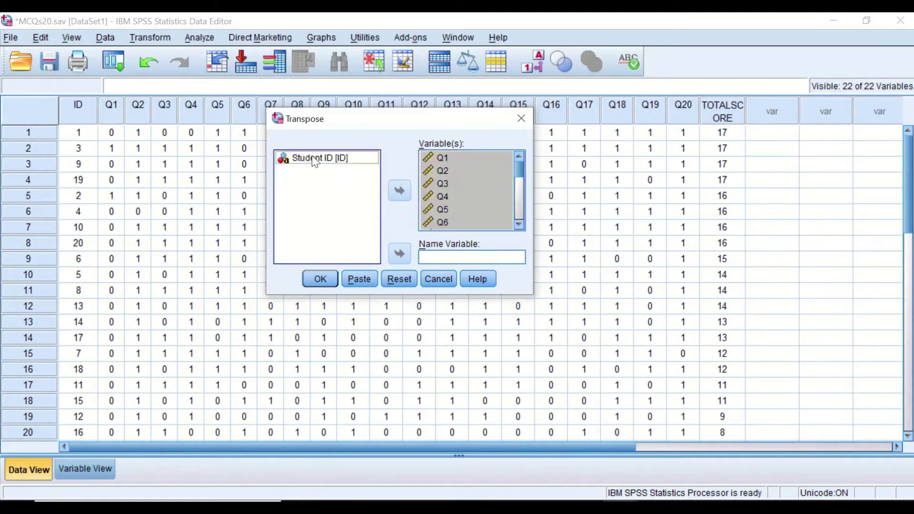
pyautogui.moveTo(315, 158); pyautogui.dragTo(438, 258)
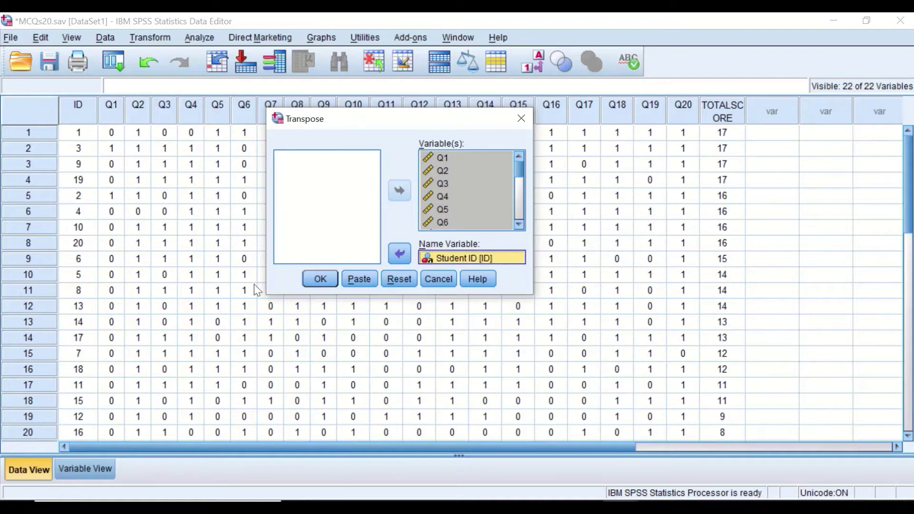
pyautogui.click(318, 279)
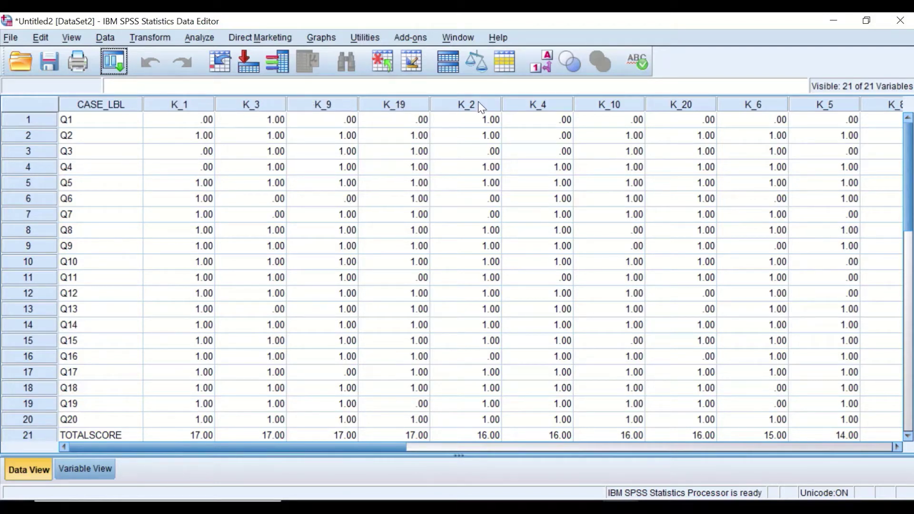
pyautogui.moveTo(595, 507)
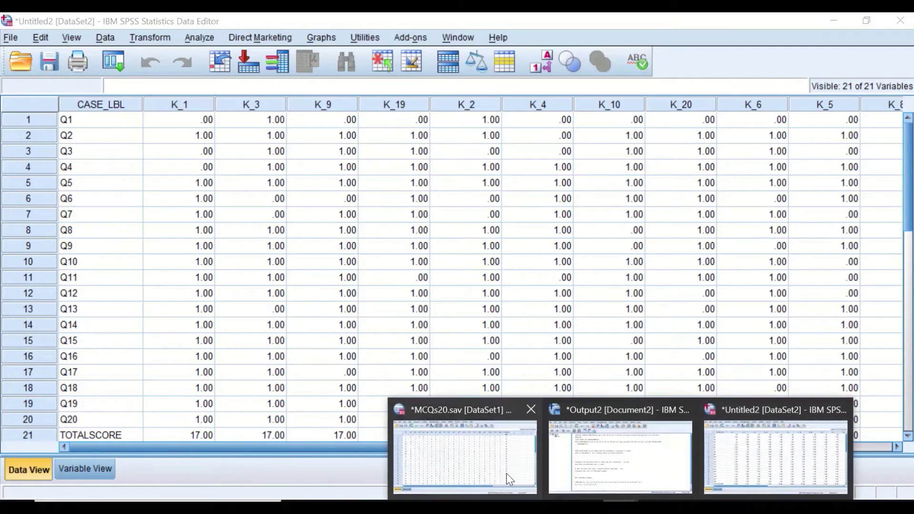
pyautogui.click(449, 442)
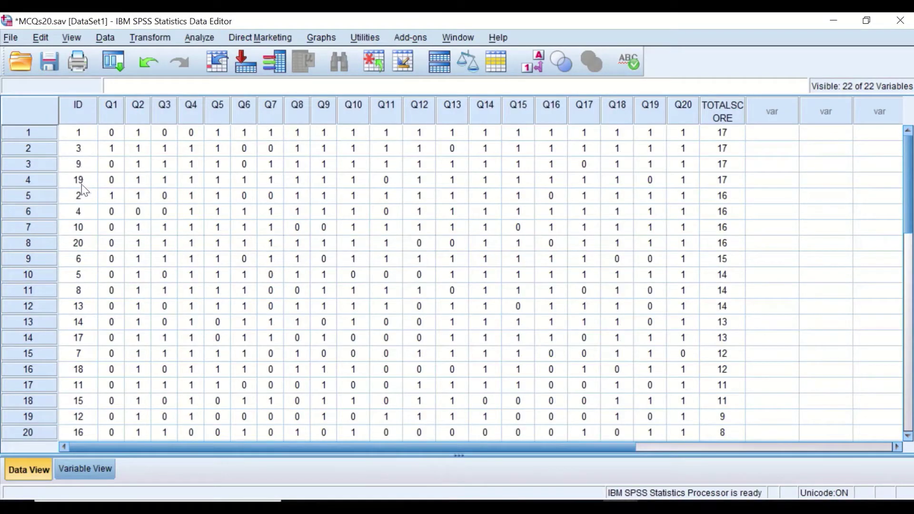
pyautogui.moveTo(595, 507)
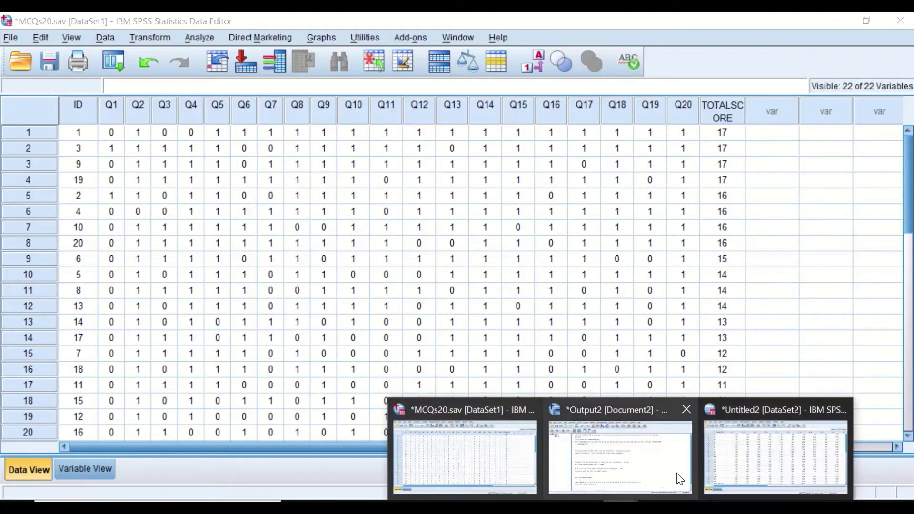
pyautogui.click(732, 472)
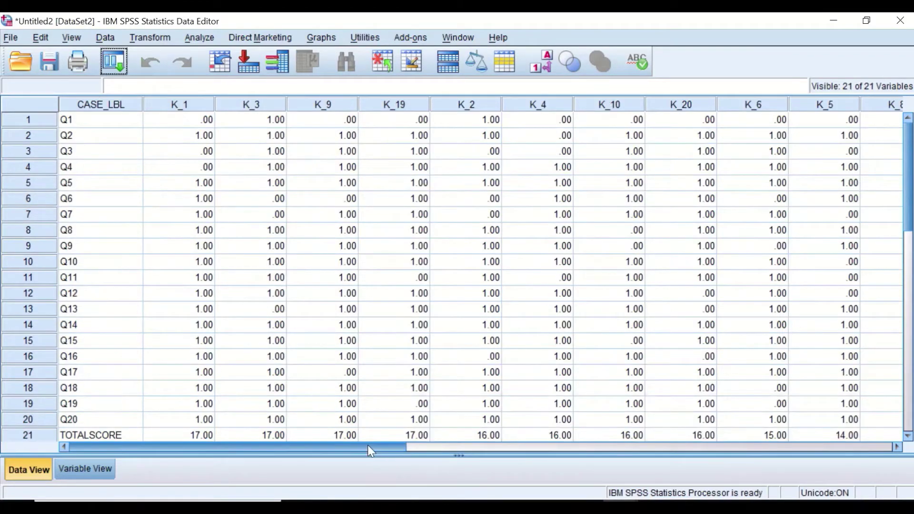
pyautogui.moveTo(368, 444); pyautogui.dragTo(287, 412)
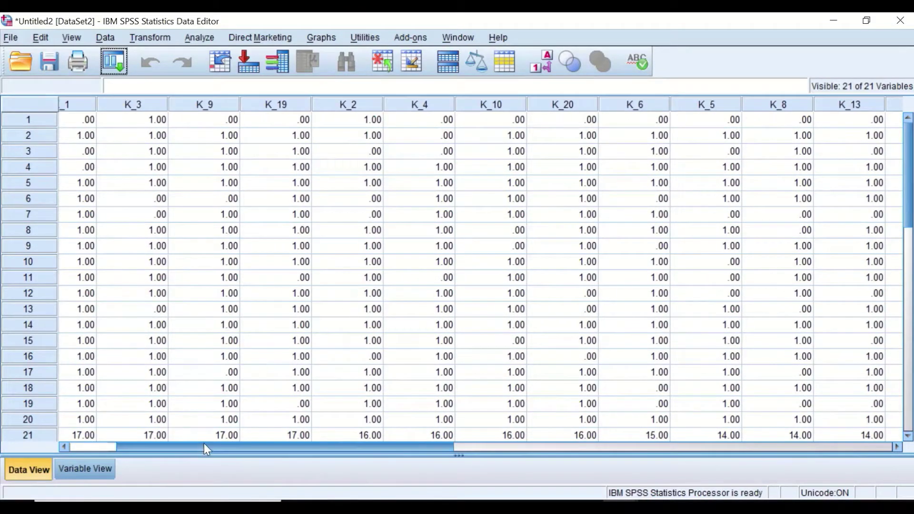
pyautogui.hscroll(-3, 204, 444)
pyautogui.click(86, 469)
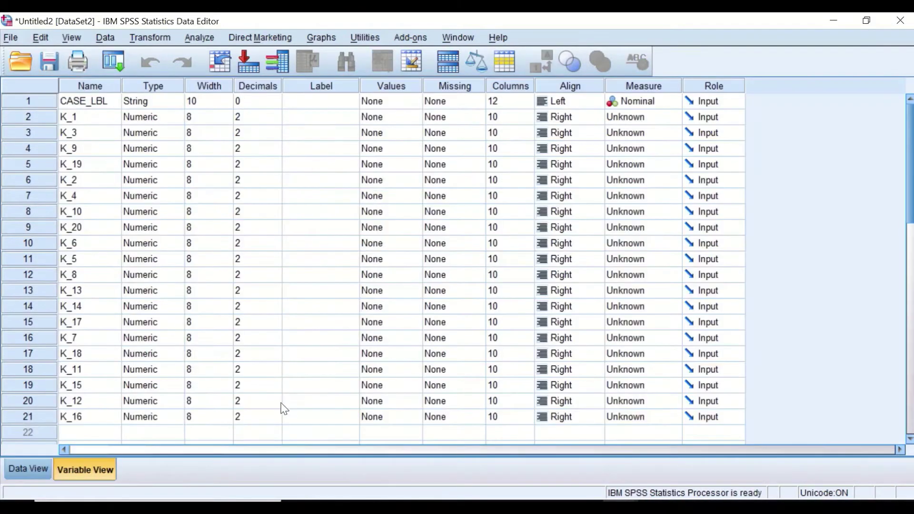
# Set K_1 to 0 decimals, then copy the 0 into the remaining K variables' Decimals cells.
pyautogui.click(273, 119)
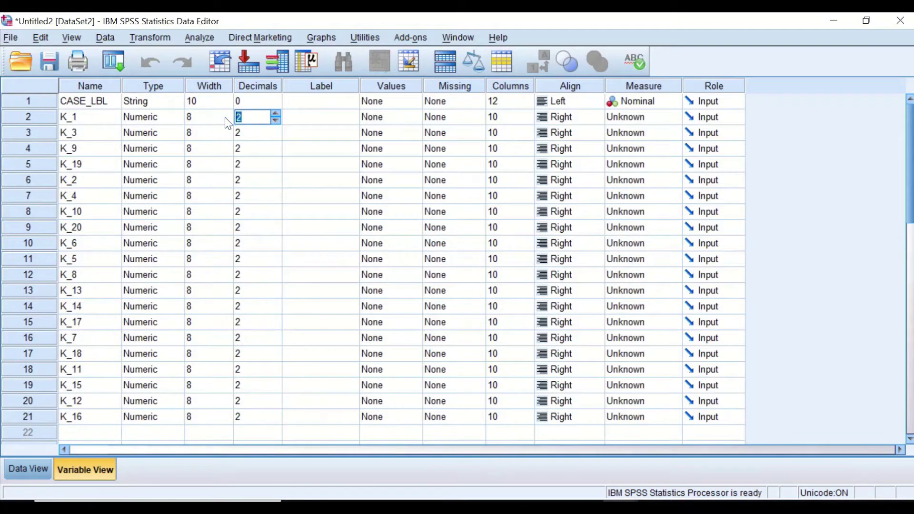
pyautogui.write('0')
pyautogui.click(248, 129)
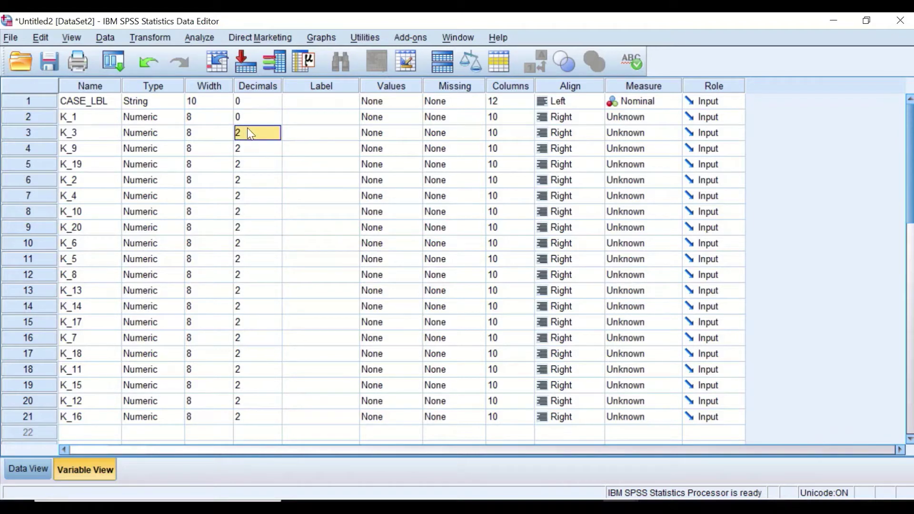
pyautogui.click(248, 129)
pyautogui.click(252, 121)
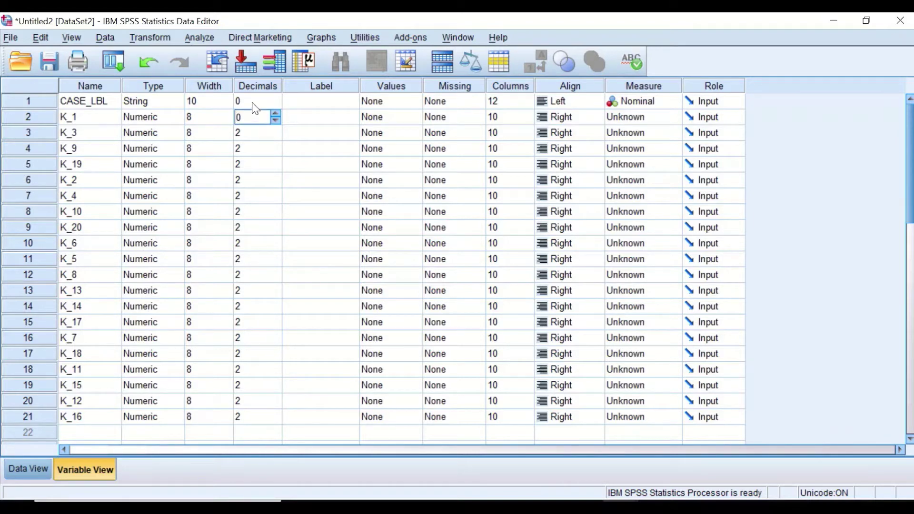
pyautogui.click(248, 132)
pyautogui.click(246, 102)
pyautogui.rightClick(248, 105)
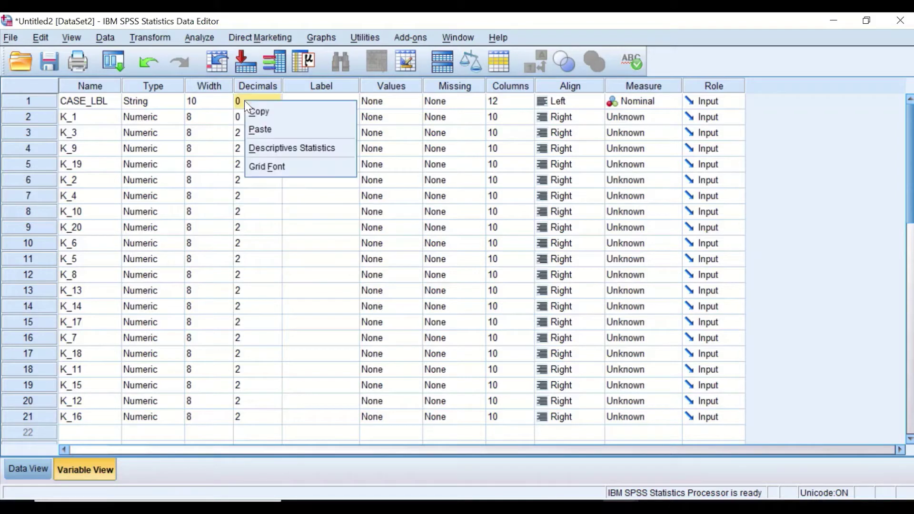
pyautogui.click(264, 133)
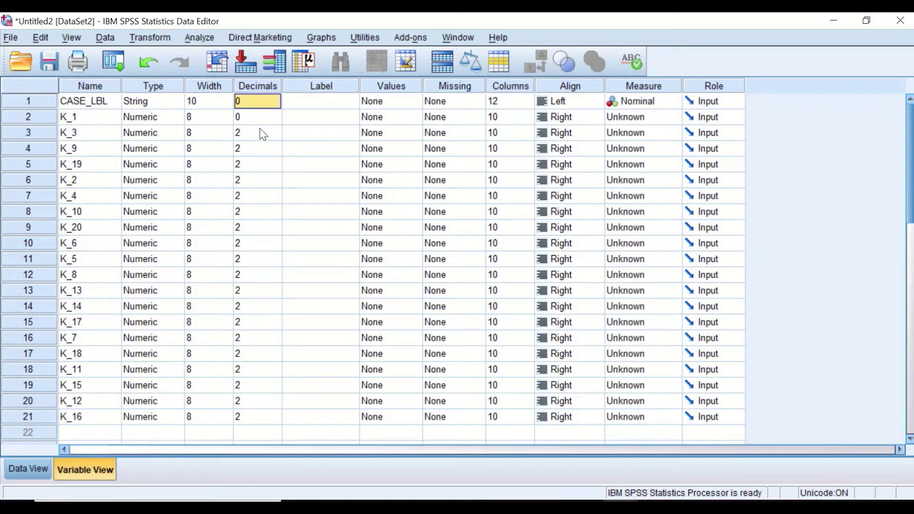
pyautogui.moveTo(262, 134); pyautogui.dragTo(242, 417)
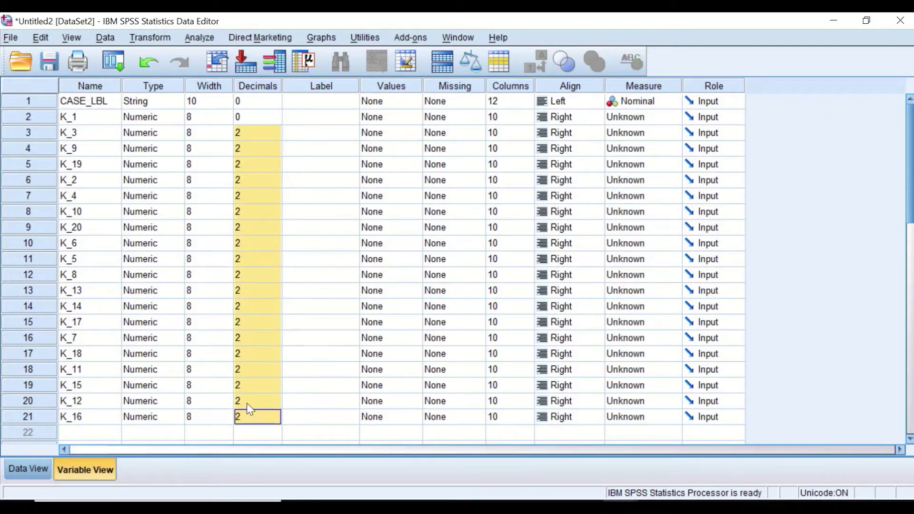
pyautogui.rightClick(246, 170)
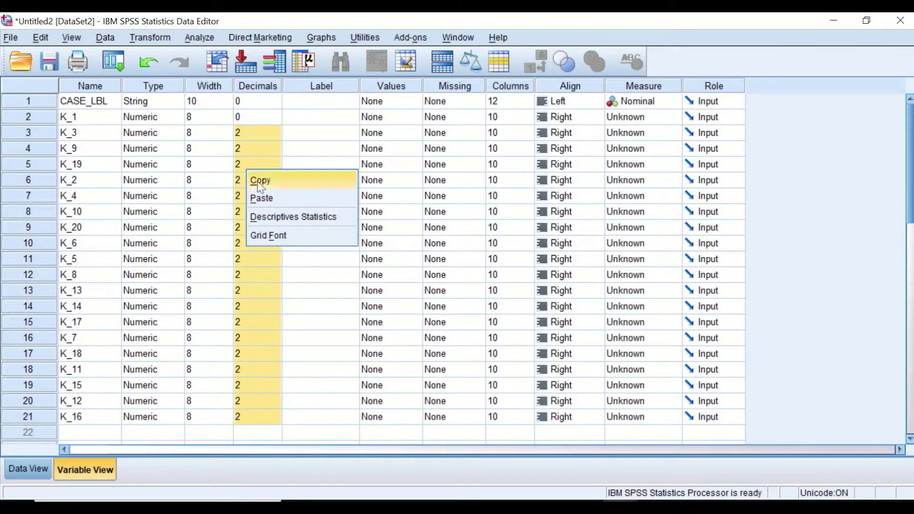
pyautogui.click(268, 196)
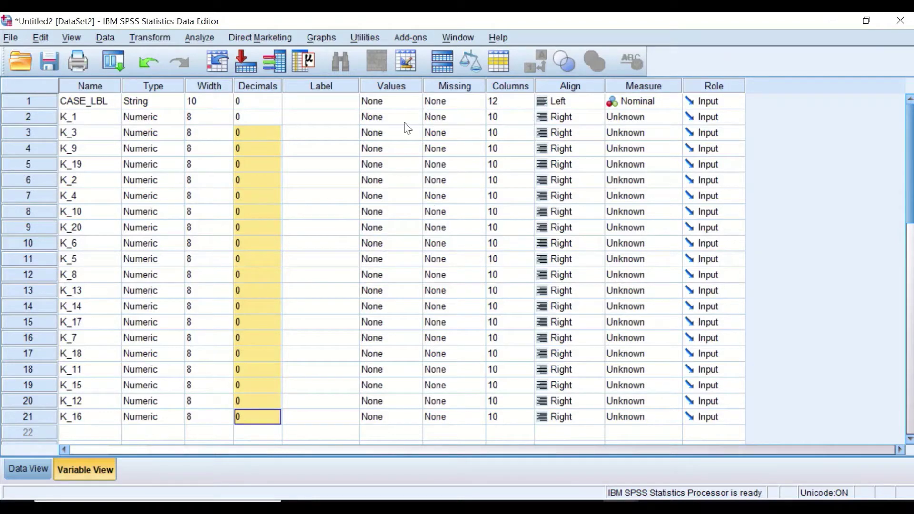
# Set the Columns width of CASE_LBL and K_1 to 6.
pyautogui.click(514, 102)
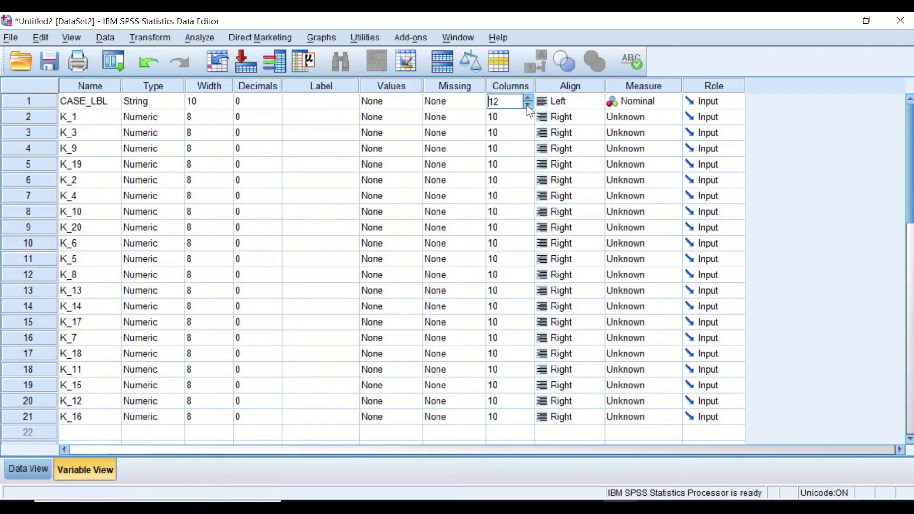
pyautogui.moveTo(505, 102); pyautogui.dragTo(484, 107)
pyautogui.write('6')
pyautogui.press('Return')
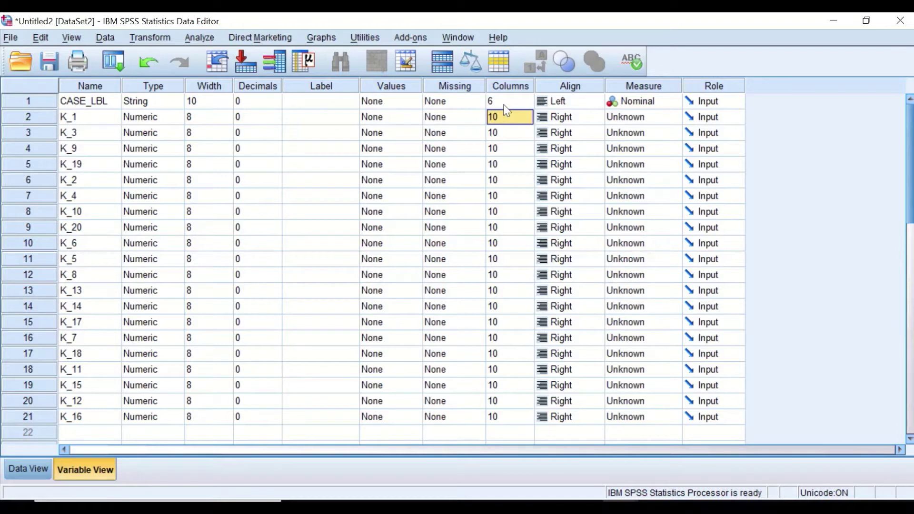
pyautogui.click(504, 105)
pyautogui.click(499, 118)
pyautogui.write('6')
pyautogui.press('Return')
# Copy the width 6 and paste it into the Columns cells of the remaining K variables.
pyautogui.click(503, 101)
pyautogui.doubleClick(503, 101)
pyautogui.hotkey('ctrl', 'c')
pyautogui.rightClick(511, 101)
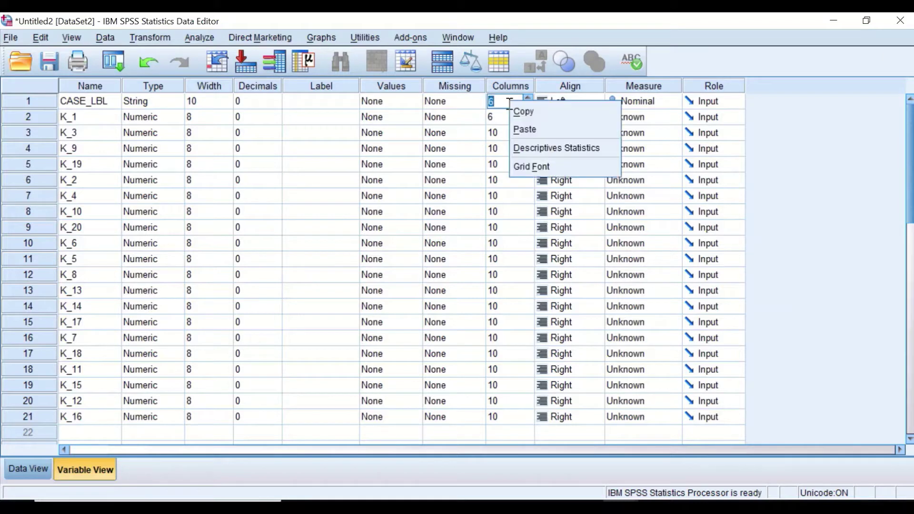
pyautogui.click(519, 112)
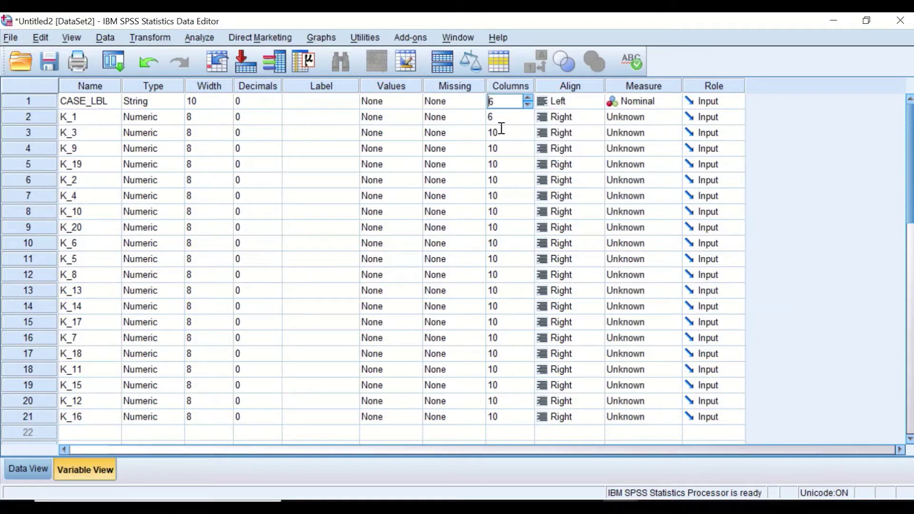
pyautogui.moveTo(497, 133); pyautogui.dragTo(519, 414)
pyautogui.rightClick(512, 183)
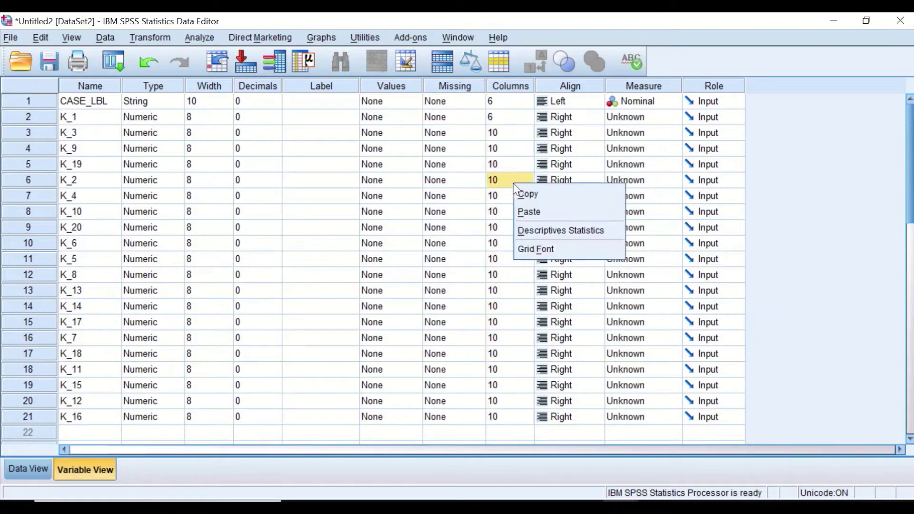
pyautogui.moveTo(497, 133); pyautogui.dragTo(494, 422)
pyautogui.click(508, 154)
pyautogui.rightClick(510, 154)
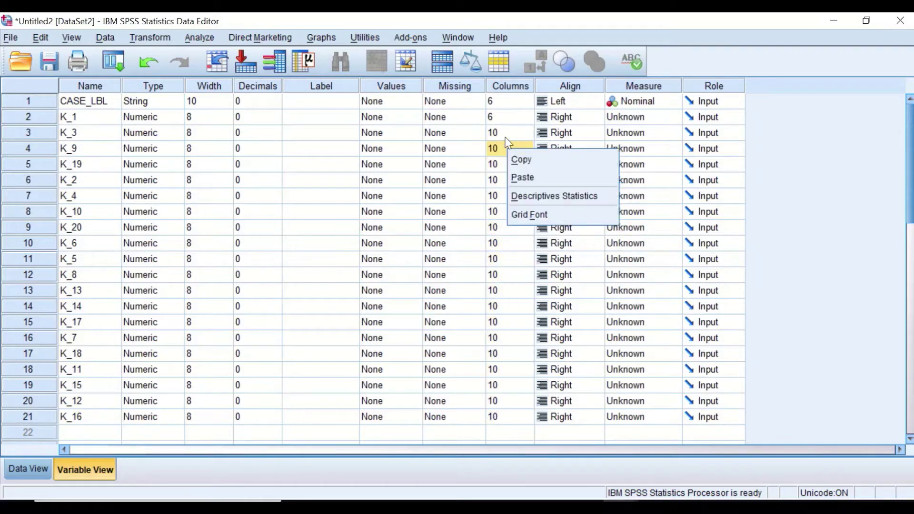
pyautogui.moveTo(497, 132); pyautogui.dragTo(526, 423)
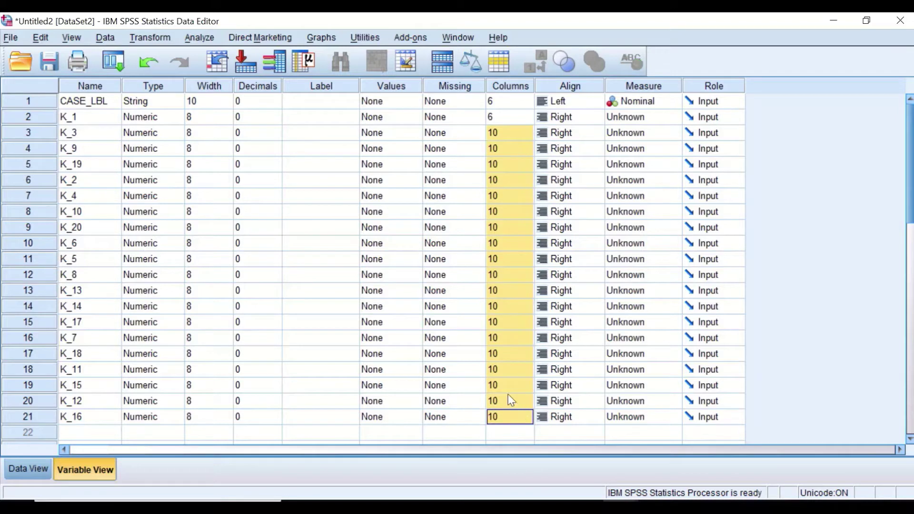
pyautogui.hotkey('ctrl', 'v')
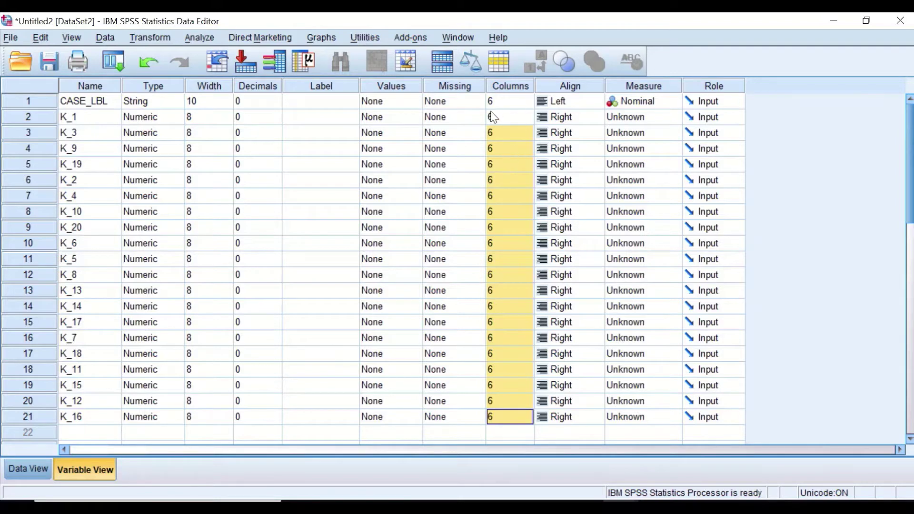
# Set the alignment of CASE_LBL and K_1 to Center.
pyautogui.click(574, 119)
pyautogui.click(576, 101)
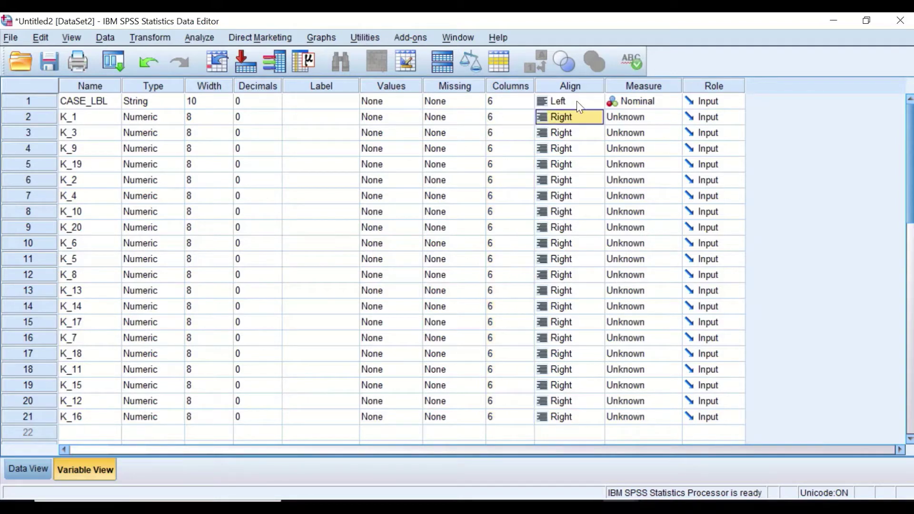
pyautogui.click(576, 98)
pyautogui.click(576, 145)
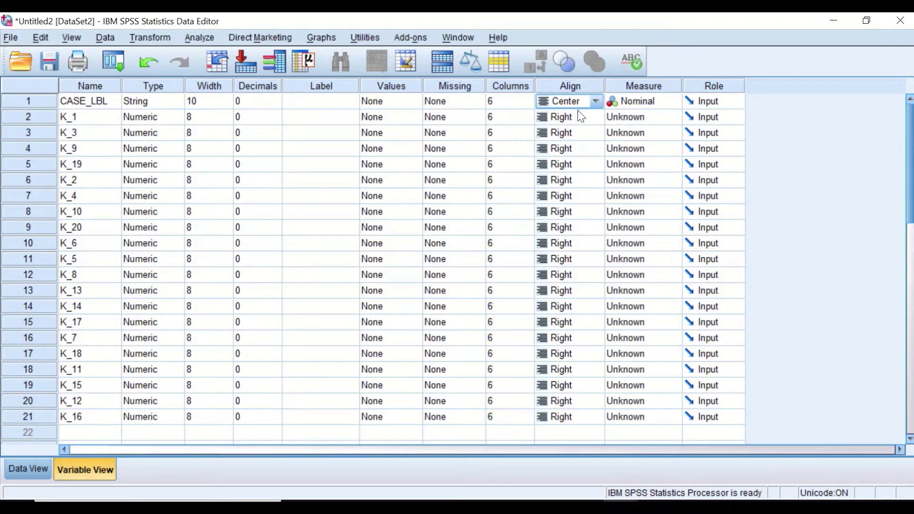
pyautogui.click(573, 115)
pyautogui.click(576, 119)
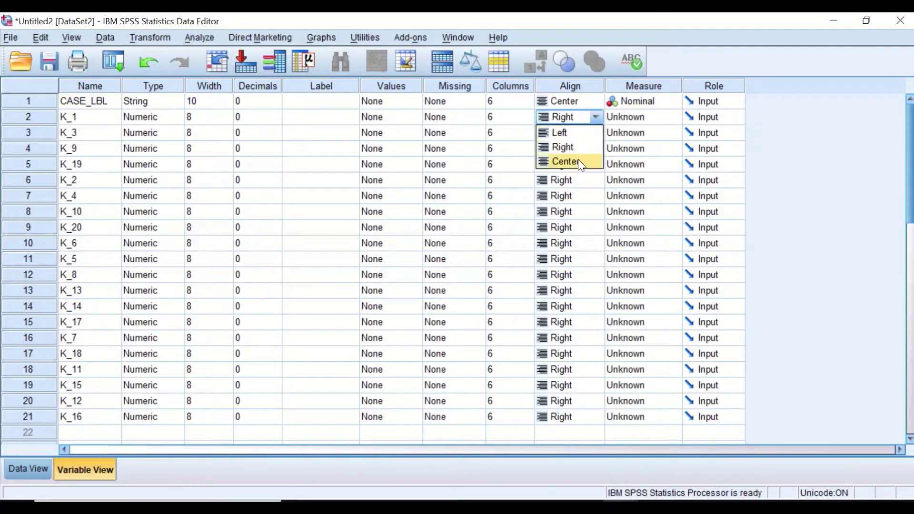
pyautogui.click(578, 159)
# Keep CASE_LBL at Center and paste Center into the alignments of K_1 through K_16.
pyautogui.click(572, 100)
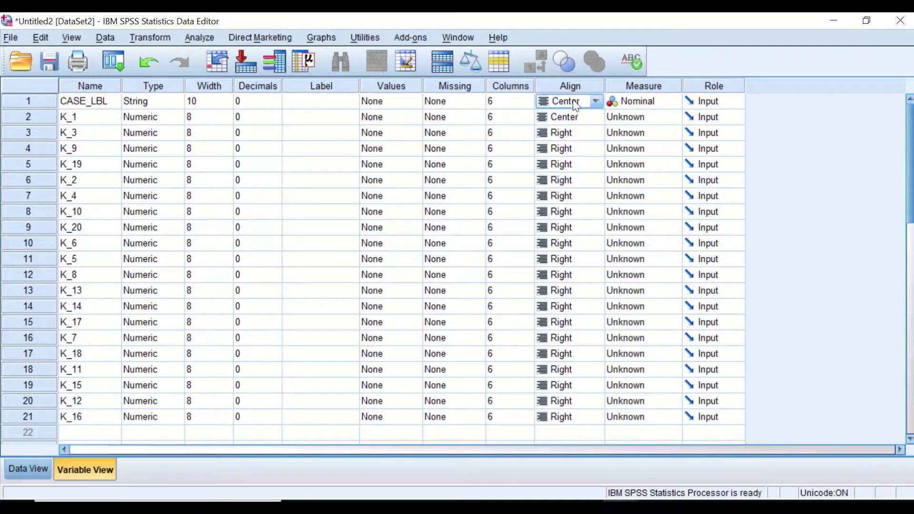
pyautogui.click(574, 102)
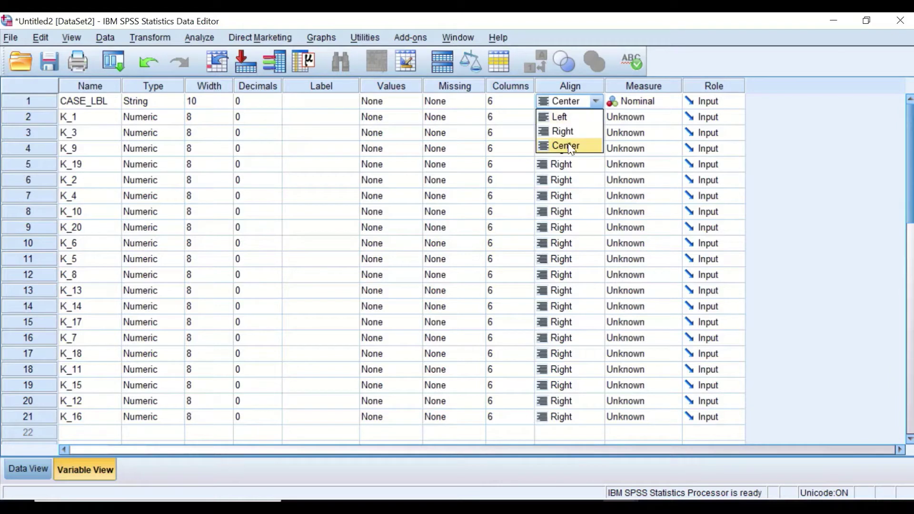
pyautogui.click(567, 143)
pyautogui.click(572, 101)
pyautogui.click(573, 103)
pyautogui.moveTo(568, 124); pyautogui.dragTo(593, 412)
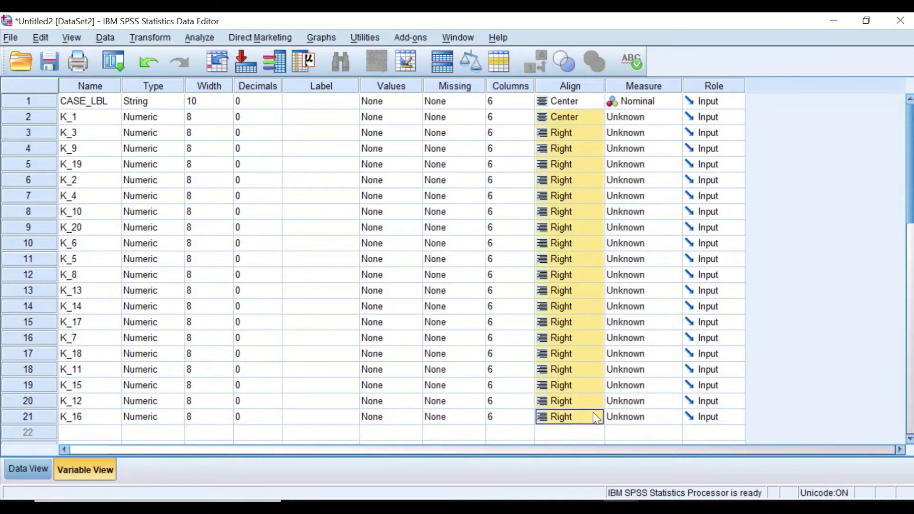
pyautogui.rightClick(581, 168)
pyautogui.click(594, 196)
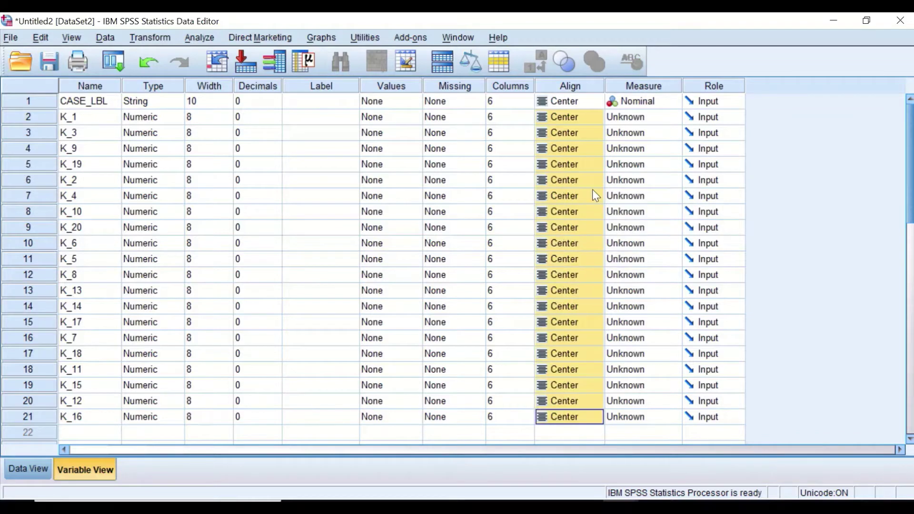
# Set every K_ student variable's measurement level to Scale, then return to Data View.
pyautogui.click(643, 119)
pyautogui.click(644, 133)
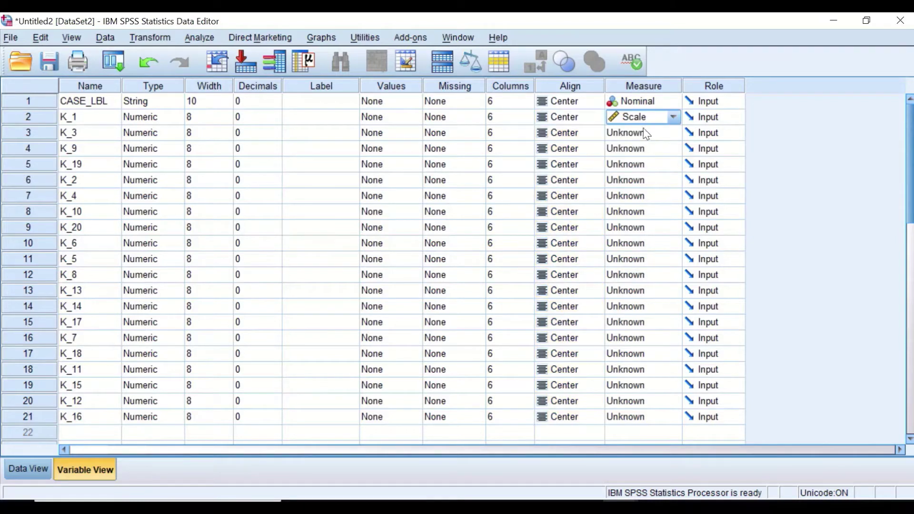
pyautogui.click(645, 135)
pyautogui.click(637, 148)
pyautogui.click(642, 120)
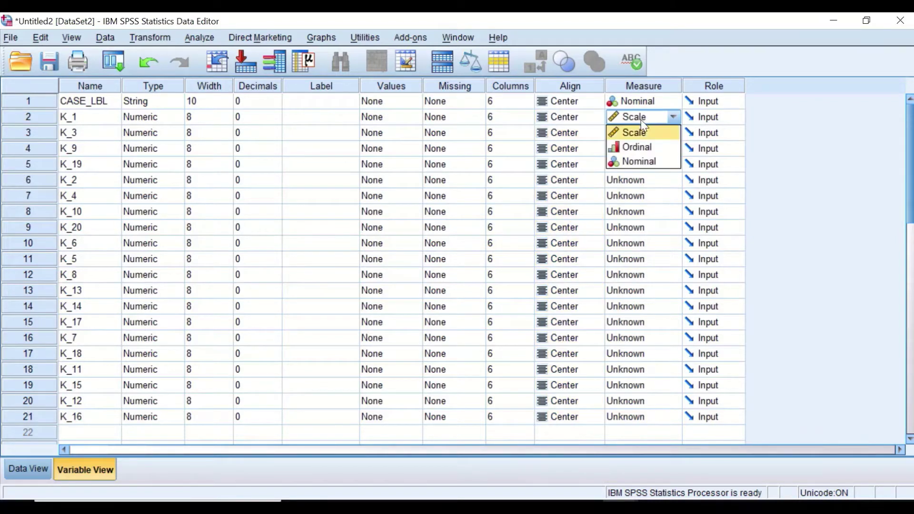
pyautogui.click(646, 136)
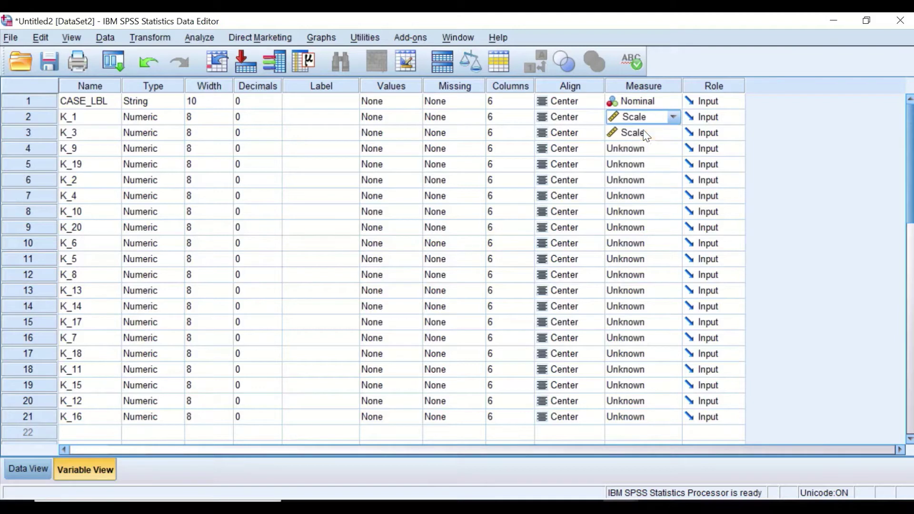
pyautogui.moveTo(638, 149); pyautogui.dragTo(635, 417)
pyautogui.rightClick(636, 233)
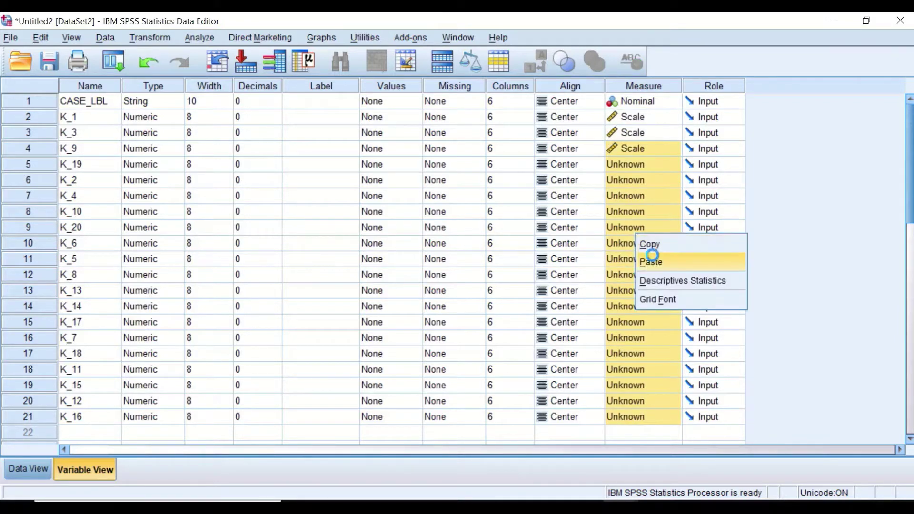
pyautogui.click(653, 261)
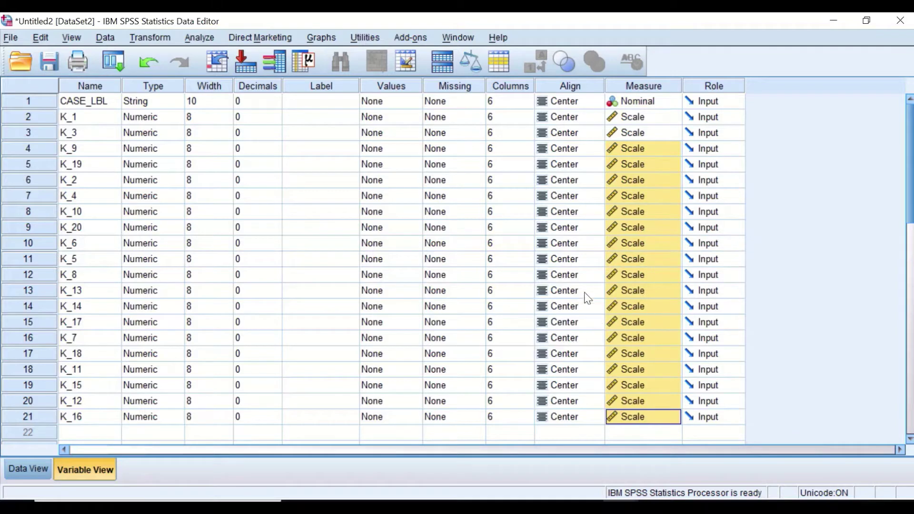
pyautogui.click(30, 471)
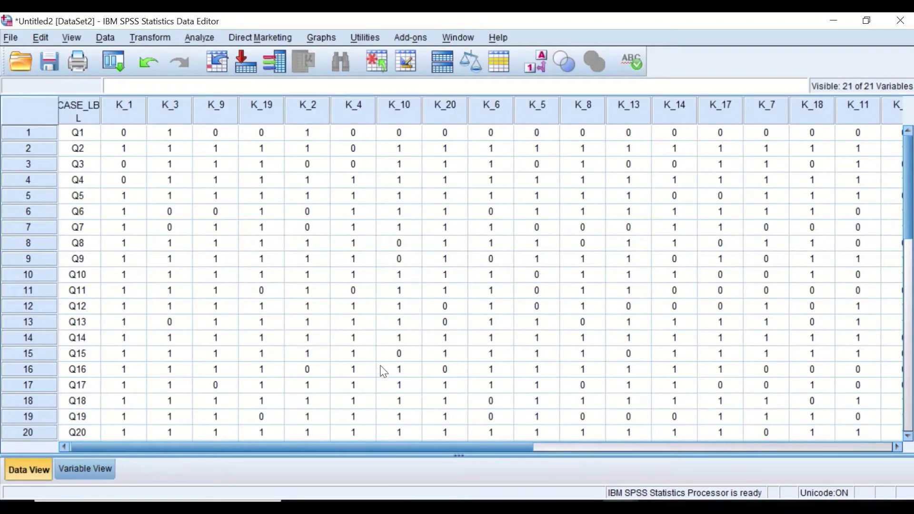
pyautogui.scroll(-1, 384, 371)
pyautogui.moveTo(398, 446); pyautogui.dragTo(299, 432)
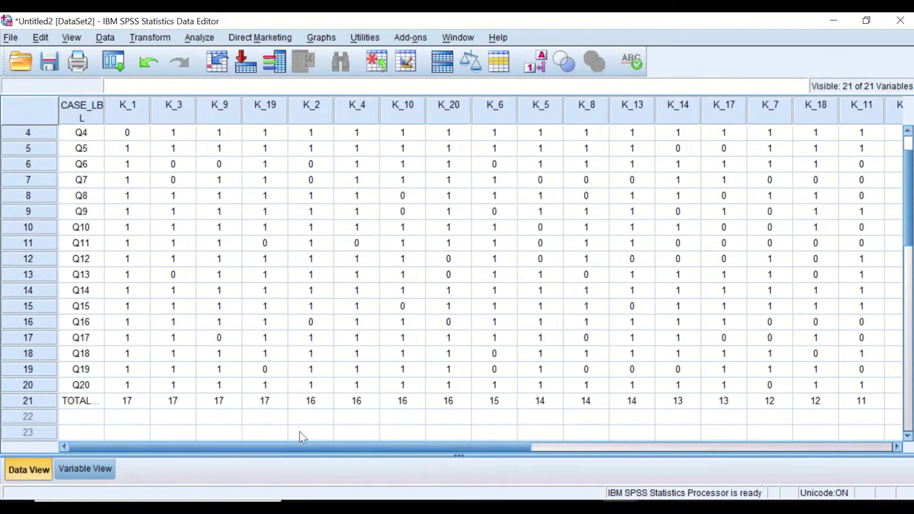
pyautogui.scroll(-1, 294, 334)
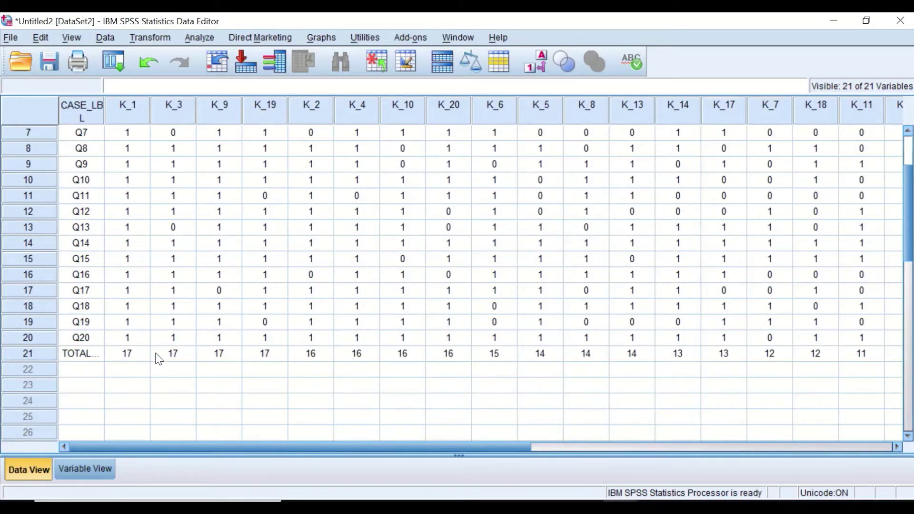
pyautogui.moveTo(175, 446)
pyautogui.mouseDown()
pyautogui.moveTo(376, 451)
pyautogui.moveTo(166, 434)
pyautogui.mouseUp()
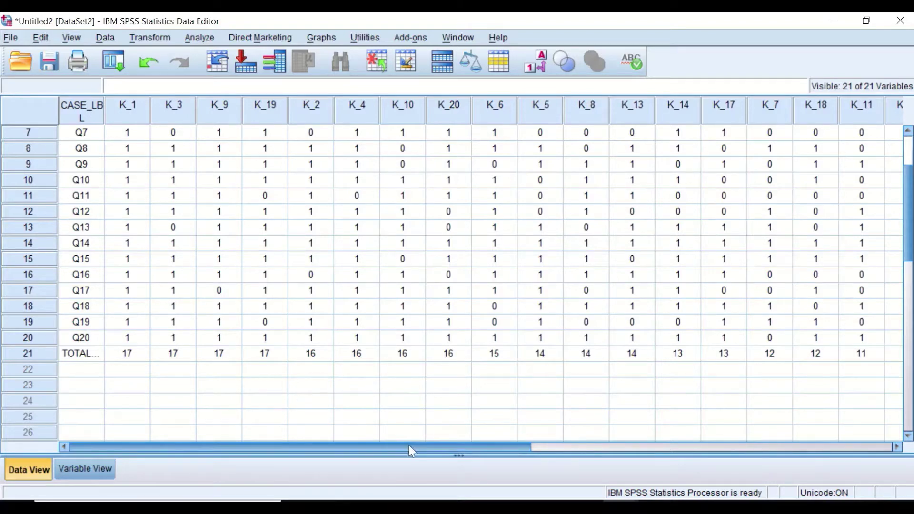
pyautogui.scroll(2, 360, 302)
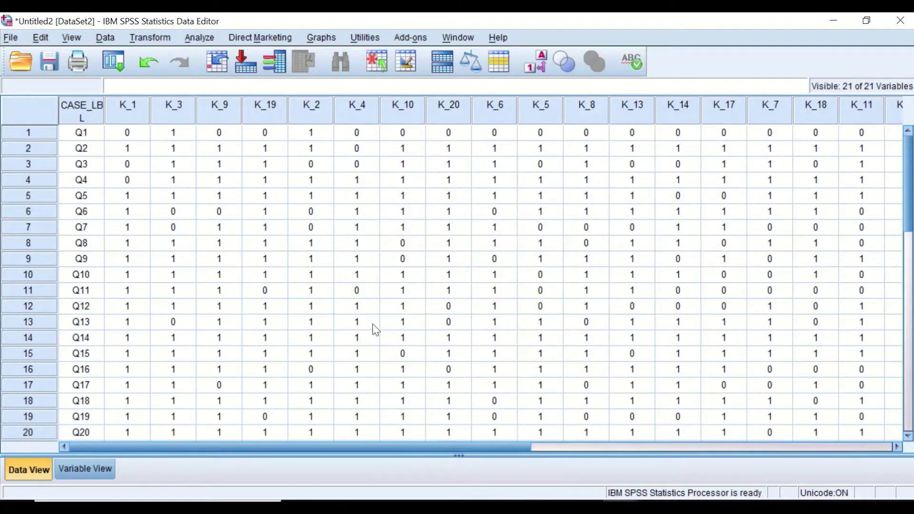
pyautogui.moveTo(410, 445); pyautogui.dragTo(382, 292)
pyautogui.scroll(-4, 382, 292)
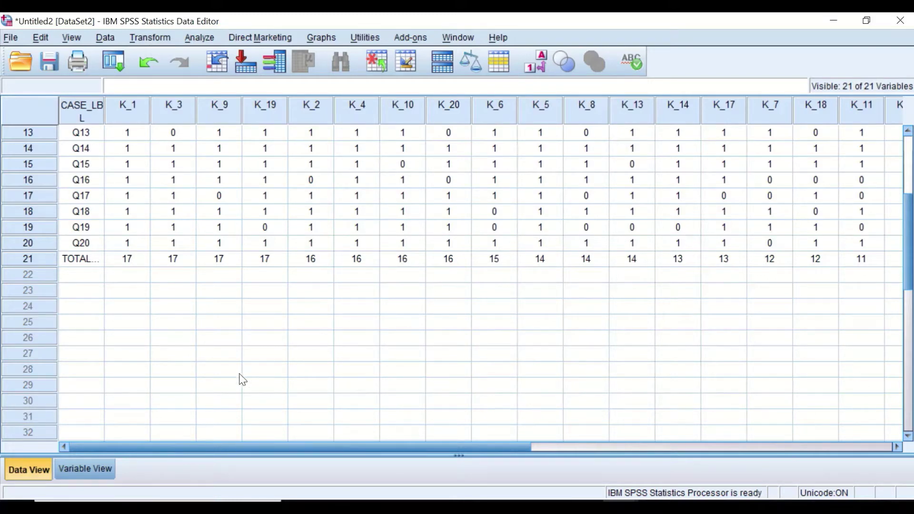
pyautogui.scroll(1, 133, 307)
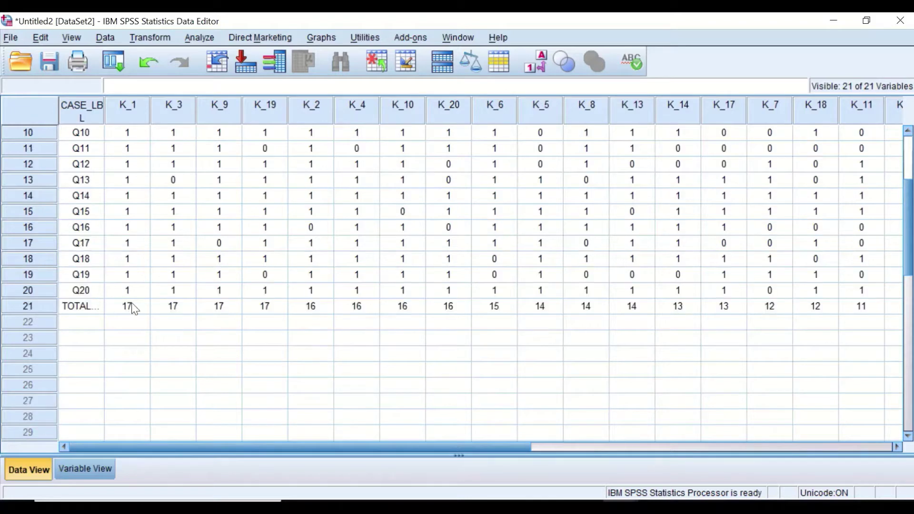
pyautogui.scroll(3, 134, 307)
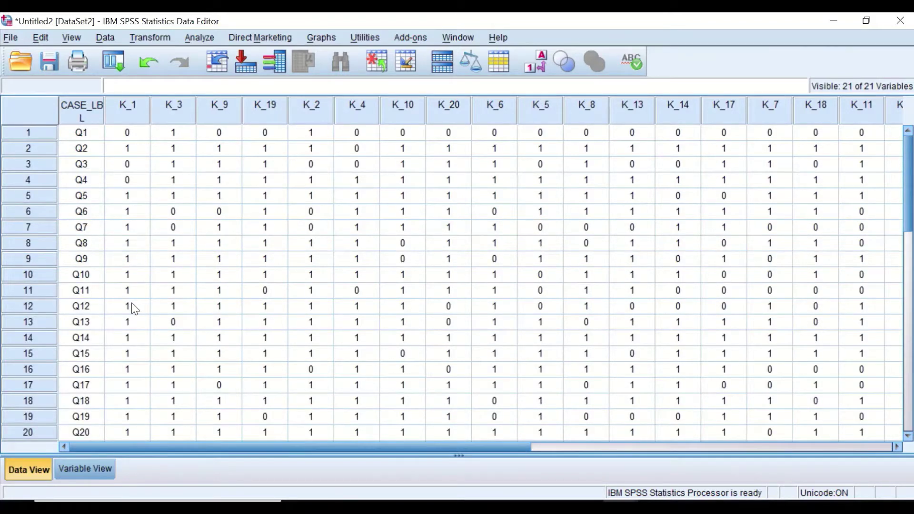
pyautogui.scroll(-1, 135, 308)
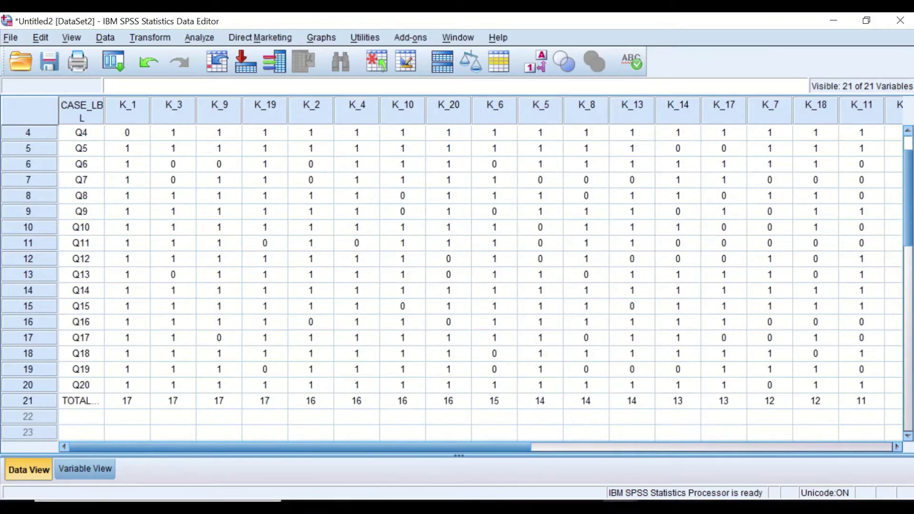
pyautogui.press('super+s')
# Launch Windows Calculator, compute 20 × 0.27 = 5.4, and close it again.
pyautogui.write('CA')
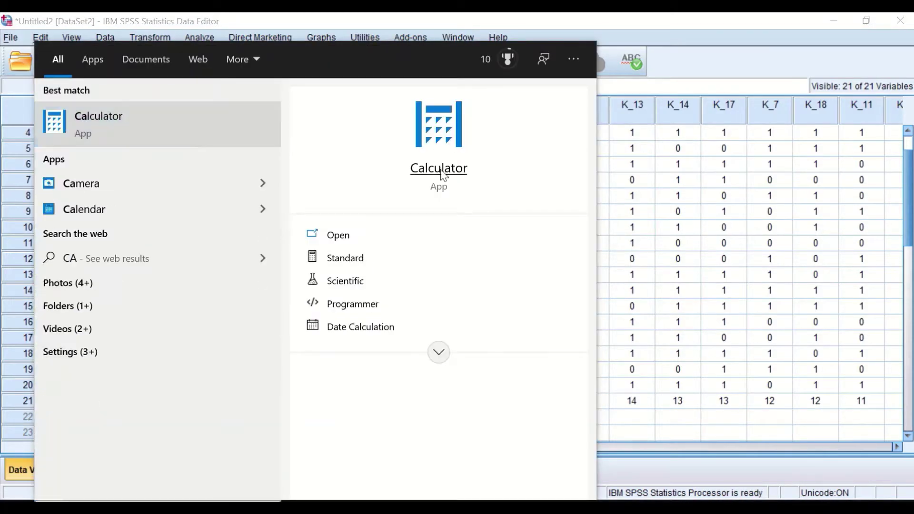
pyautogui.click(438, 167)
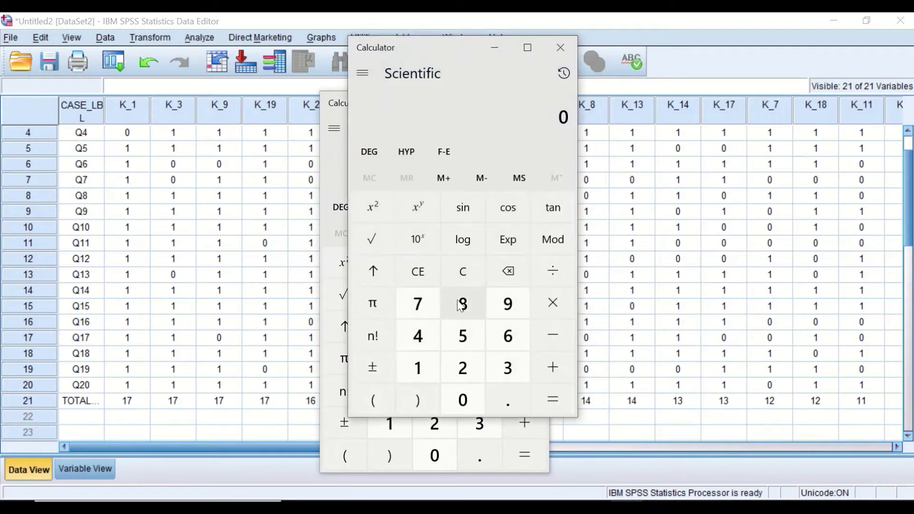
pyautogui.click(560, 48)
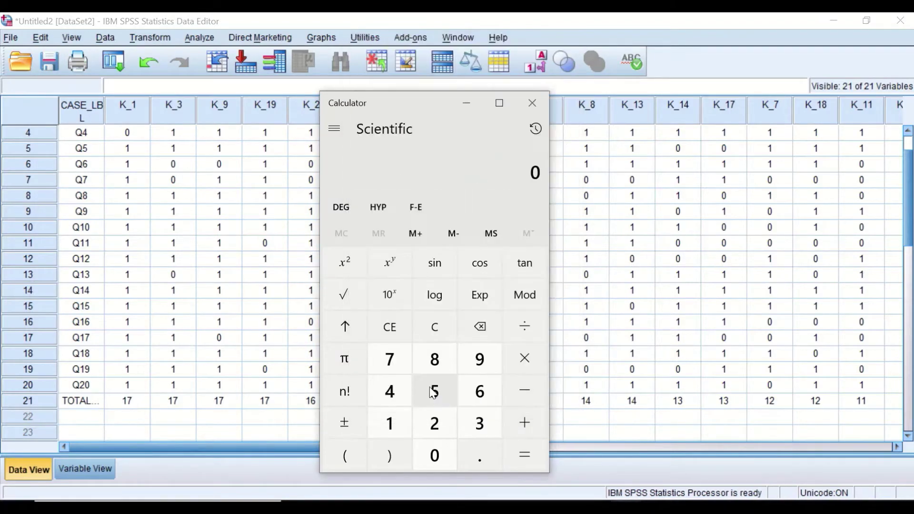
pyautogui.click(433, 423)
pyautogui.click(434, 455)
pyautogui.click(525, 360)
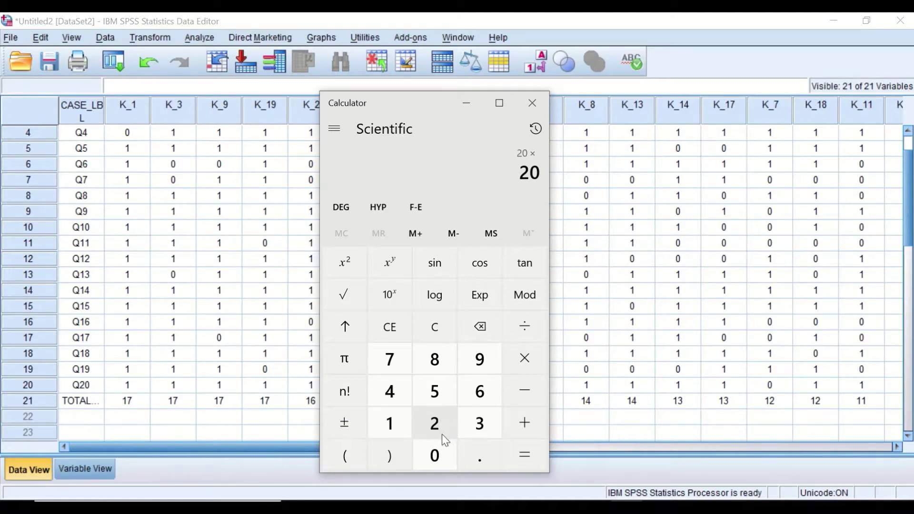
pyautogui.click(480, 458)
pyautogui.click(439, 424)
pyautogui.click(389, 358)
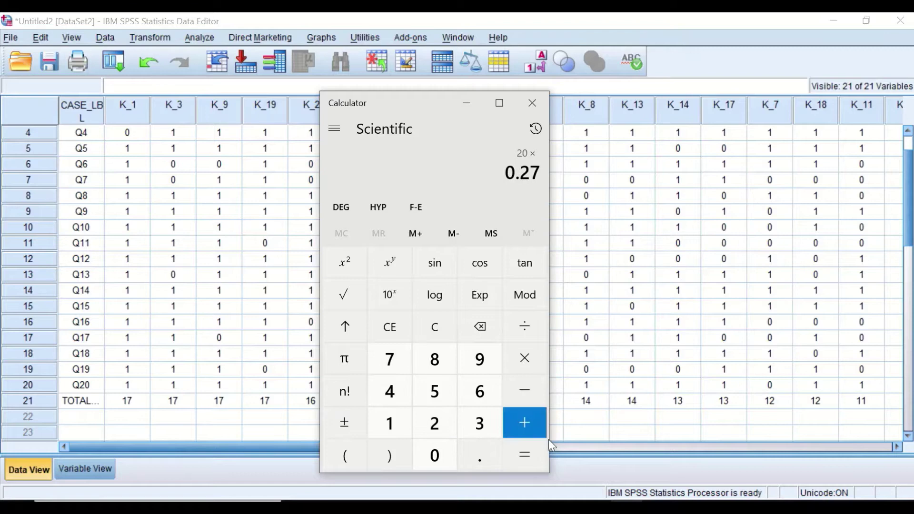
pyautogui.click(514, 462)
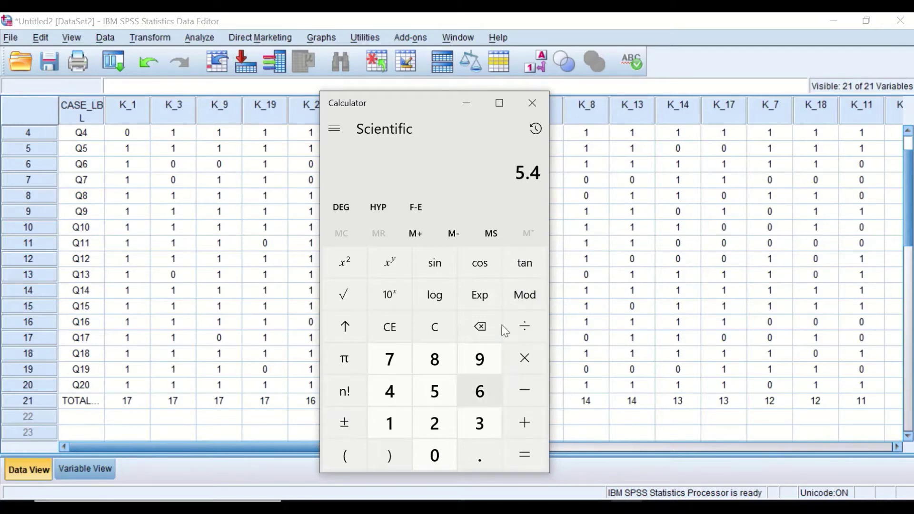
pyautogui.click(533, 104)
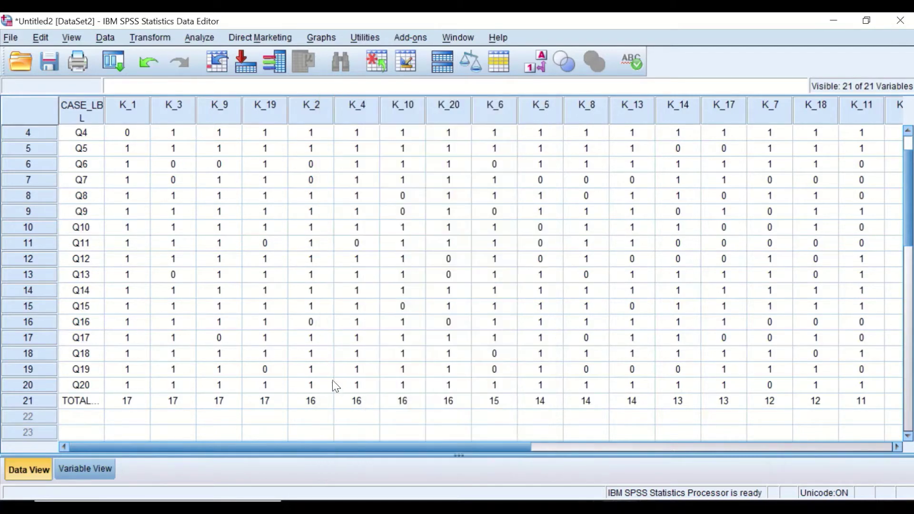
pyautogui.scroll(1, 248, 284)
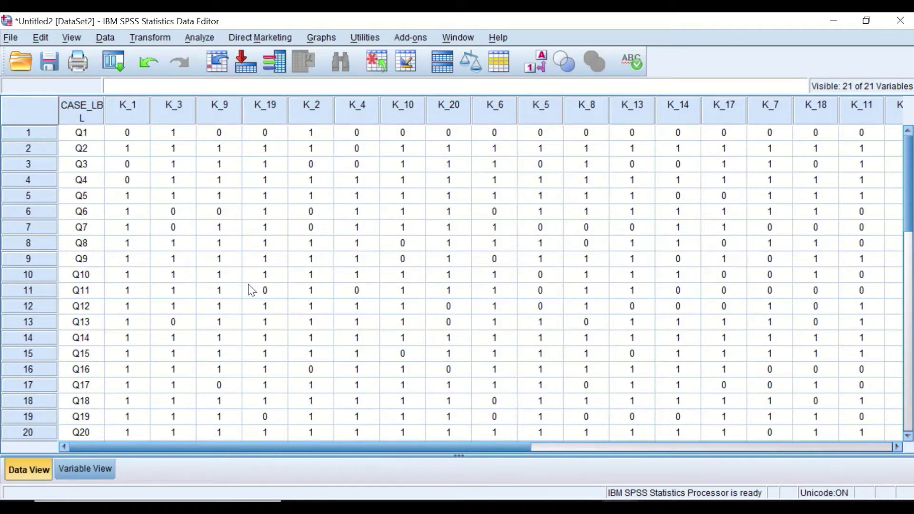
pyautogui.scroll(-1, 250, 298)
pyautogui.scroll(1, 252, 304)
pyautogui.scroll(-1, 246, 307)
pyautogui.scroll(1, 247, 310)
pyautogui.scroll(-1, 419, 376)
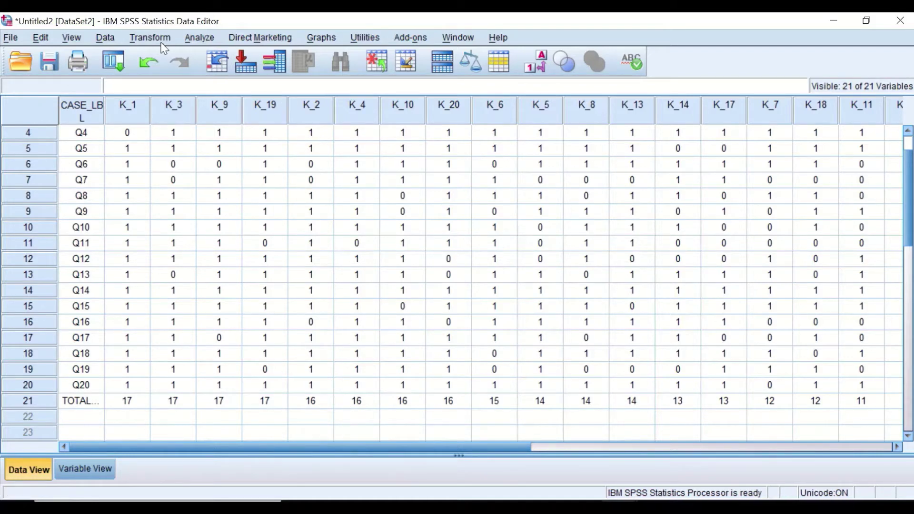
pyautogui.moveTo(336, 446); pyautogui.dragTo(661, 446)
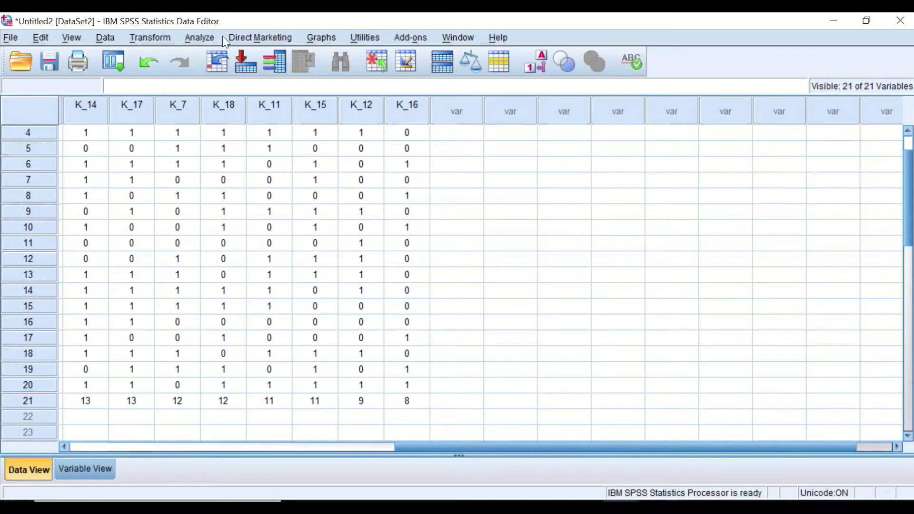
# Start Transform > Compute Variable with UG as the target variable.
pyautogui.click(163, 38)
pyautogui.click(164, 55)
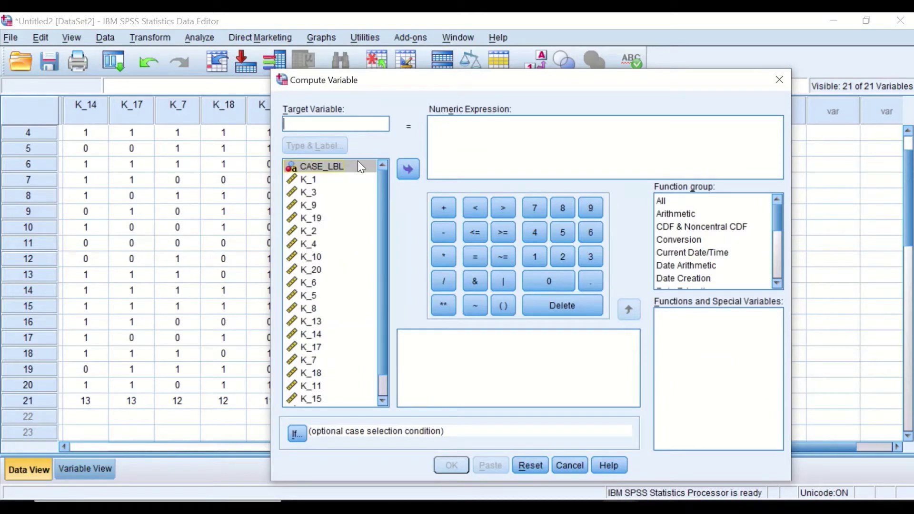
pyautogui.write('UG')
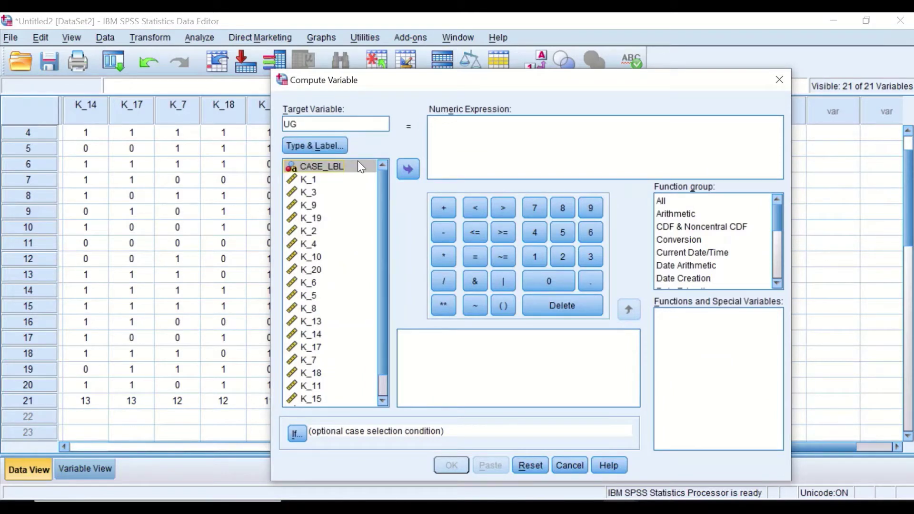
# Move the dialog aside to check the TOTAL row values of K_1, K_2 and K_4, then recentre it.
pyautogui.moveTo(396, 80); pyautogui.dragTo(519, 77)
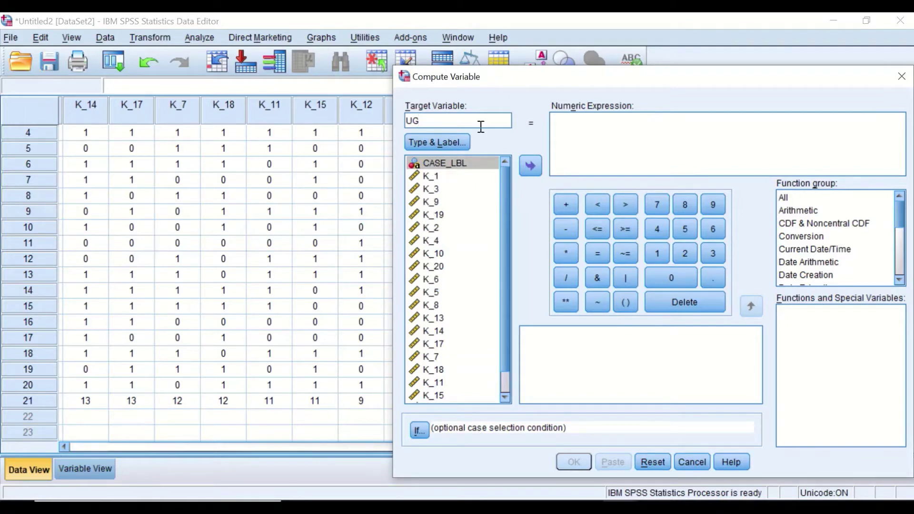
pyautogui.moveTo(508, 84); pyautogui.dragTo(815, 158)
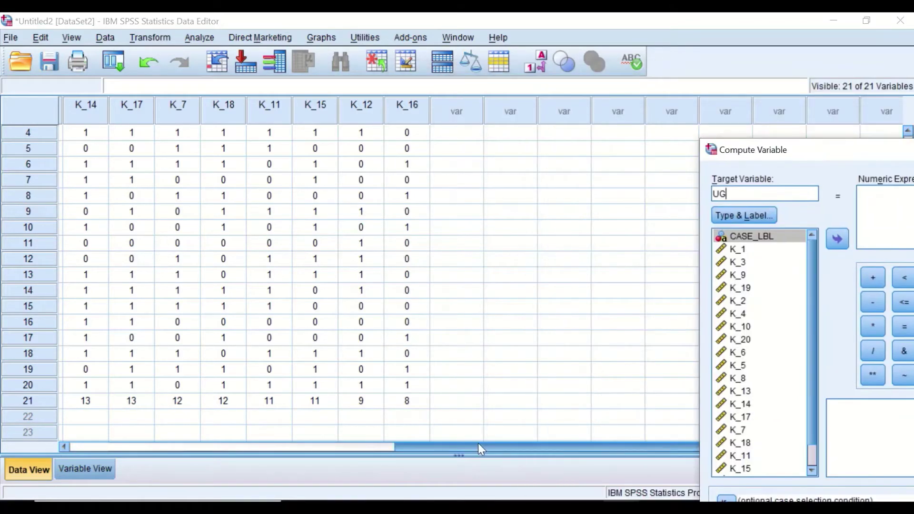
pyautogui.moveTo(478, 444); pyautogui.dragTo(123, 411)
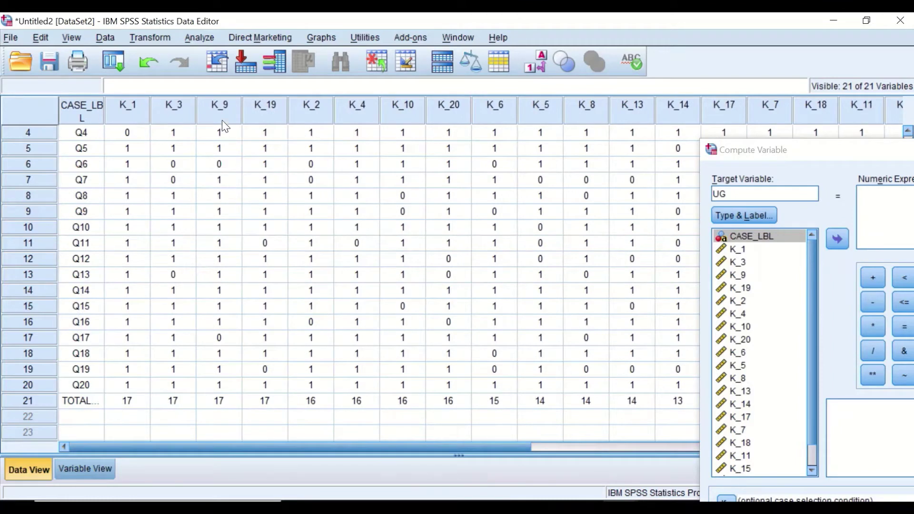
pyautogui.click(140, 401)
pyautogui.click(174, 405)
pyautogui.click(227, 403)
pyautogui.click(265, 403)
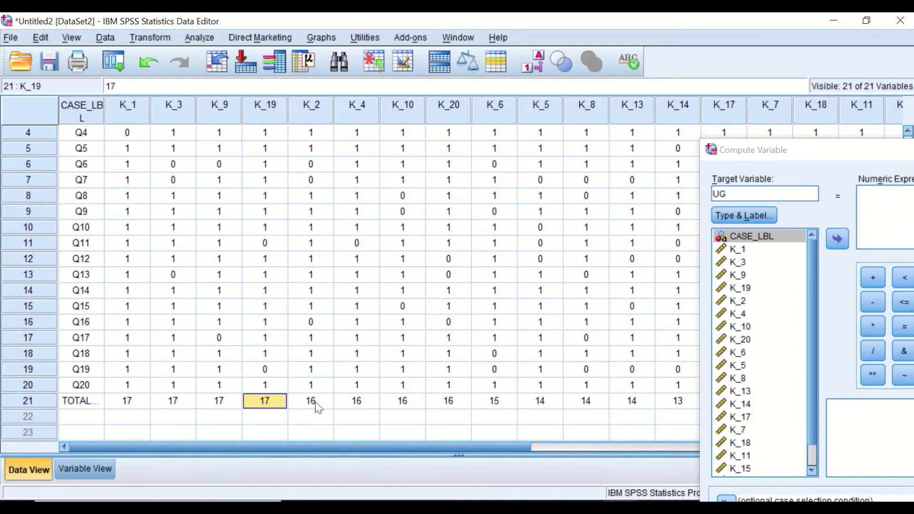
pyautogui.click(320, 407)
pyautogui.click(375, 406)
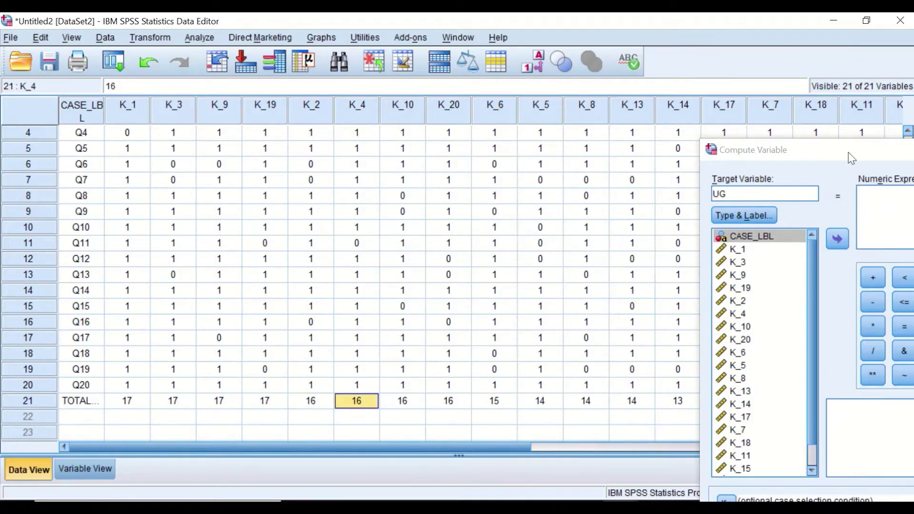
pyautogui.moveTo(845, 150); pyautogui.dragTo(339, 66)
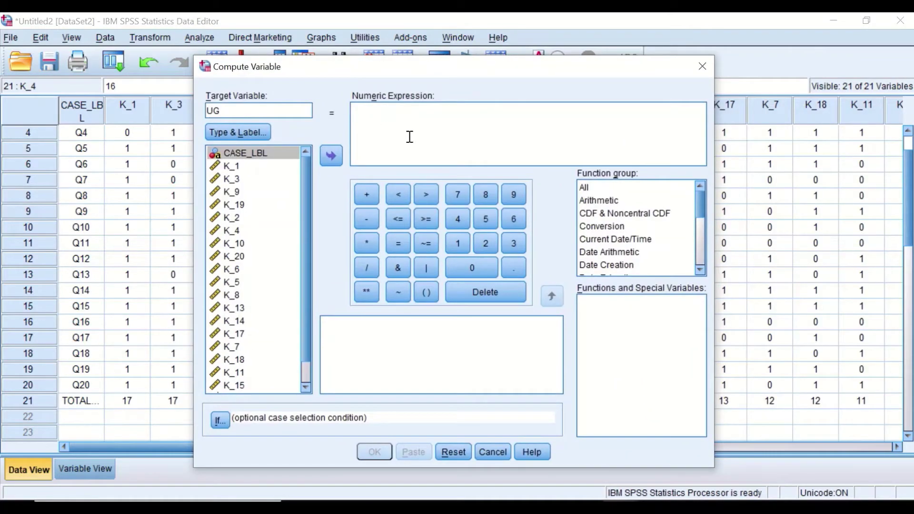
# Open parentheses in the UG expression and enter K_1 + K_3 + K_9 +.
pyautogui.click(424, 293)
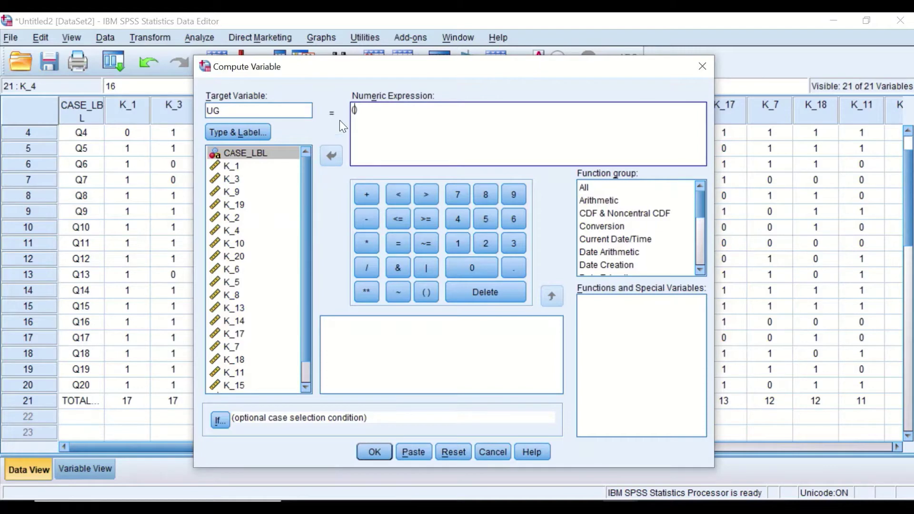
pyautogui.click(254, 166)
pyautogui.click(332, 155)
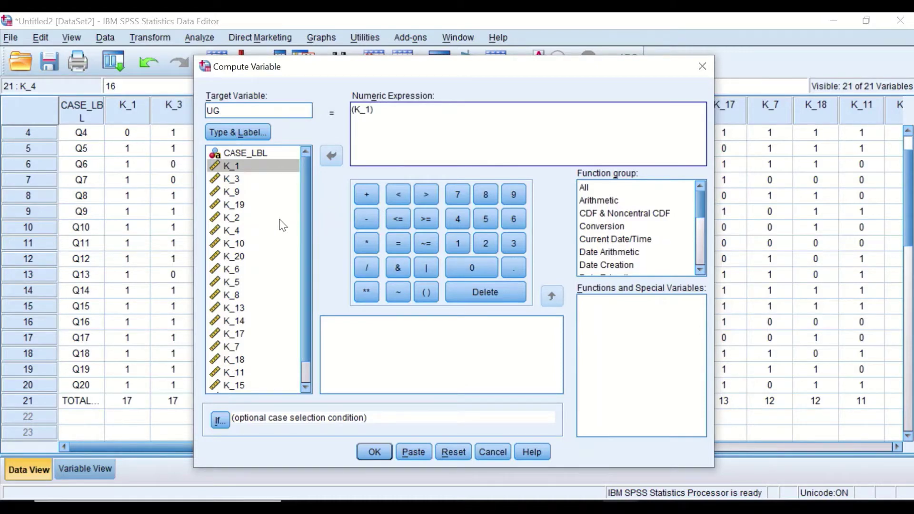
pyautogui.click(366, 196)
pyautogui.click(233, 180)
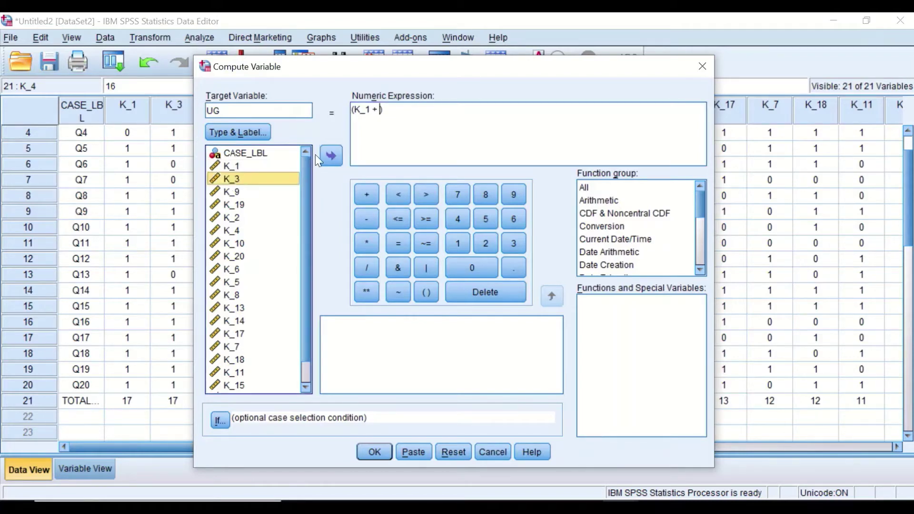
pyautogui.click(325, 156)
pyautogui.click(366, 195)
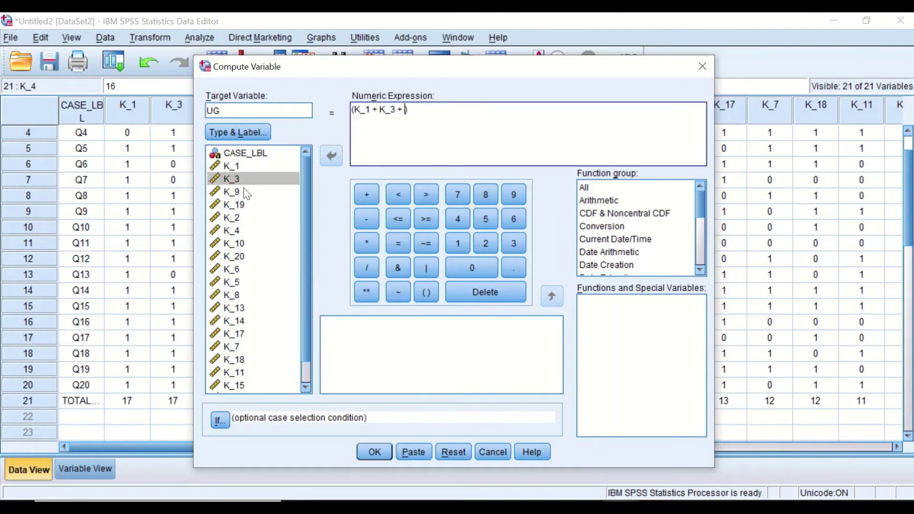
pyautogui.click(288, 191)
pyautogui.click(332, 156)
pyautogui.click(367, 196)
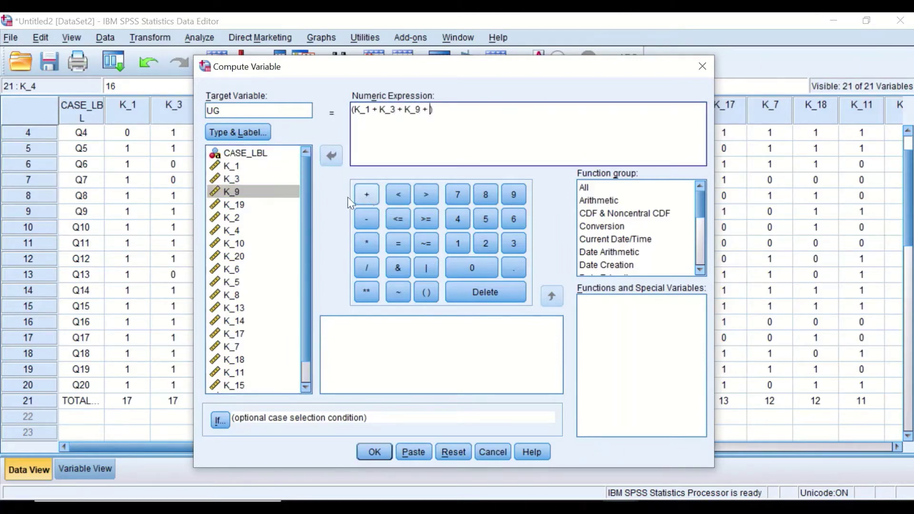
# Add K_19 + K_2 + K_4 to close the sum and append a division sign.
pyautogui.click(238, 205)
pyautogui.click(331, 155)
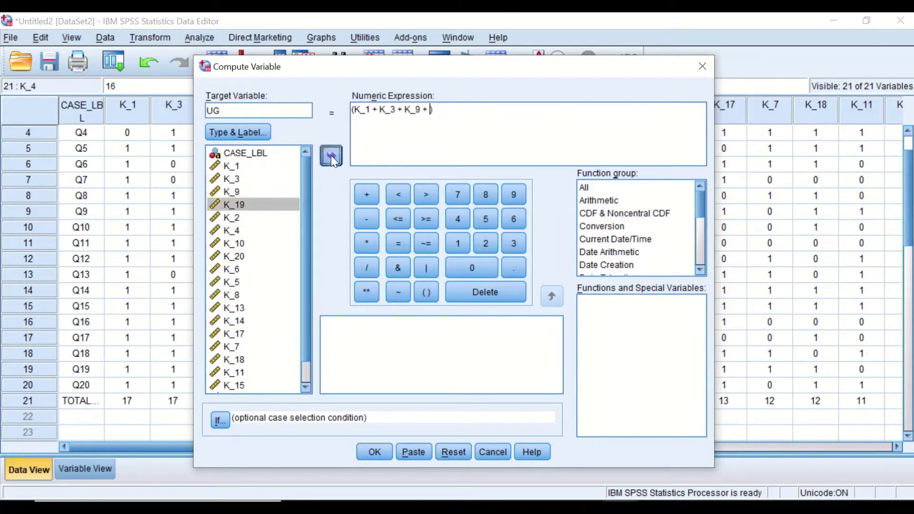
pyautogui.click(367, 196)
pyautogui.click(243, 218)
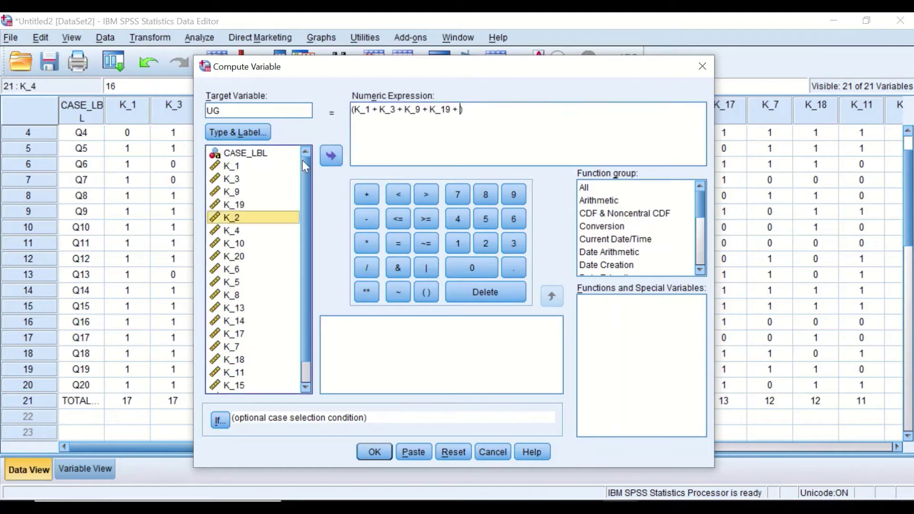
pyautogui.click(331, 155)
pyautogui.click(367, 195)
pyautogui.click(232, 231)
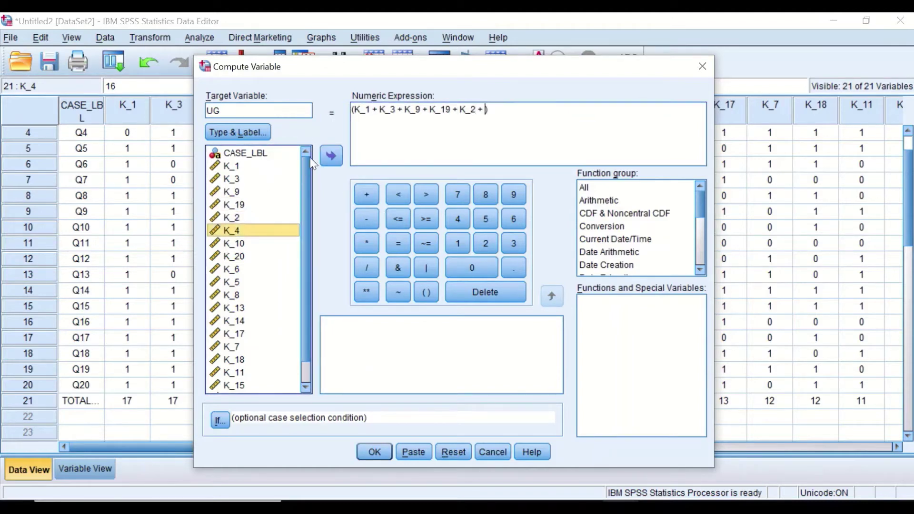
pyautogui.click(329, 154)
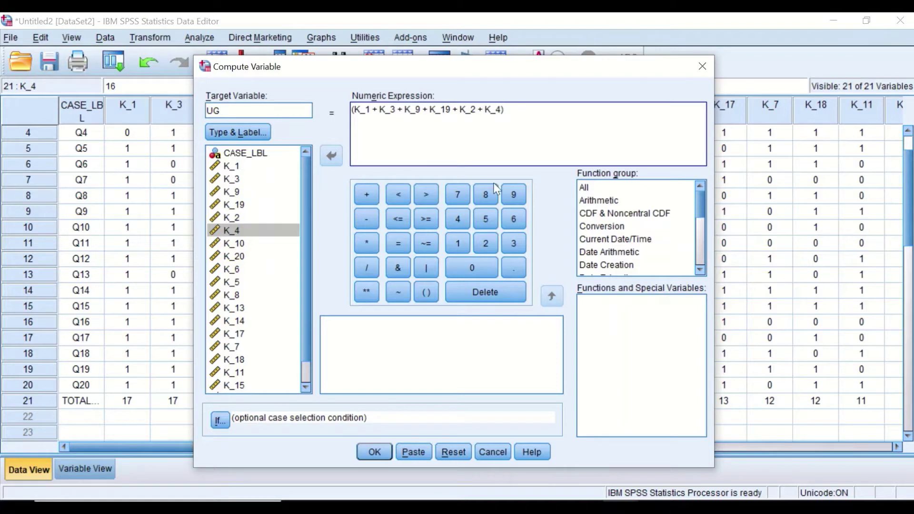
pyautogui.click(366, 267)
# Divide the sum by 6, run the UG computation, and view the new UG column.
pyautogui.click(516, 218)
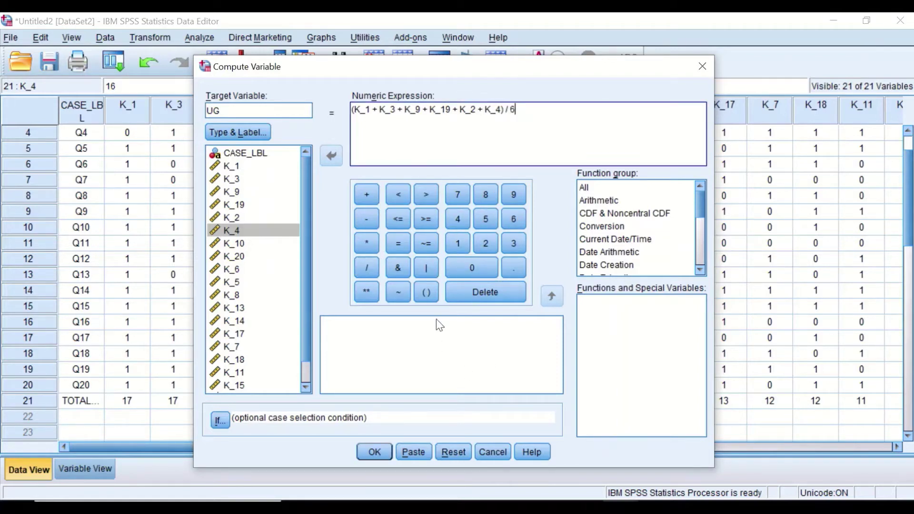
pyautogui.click(368, 454)
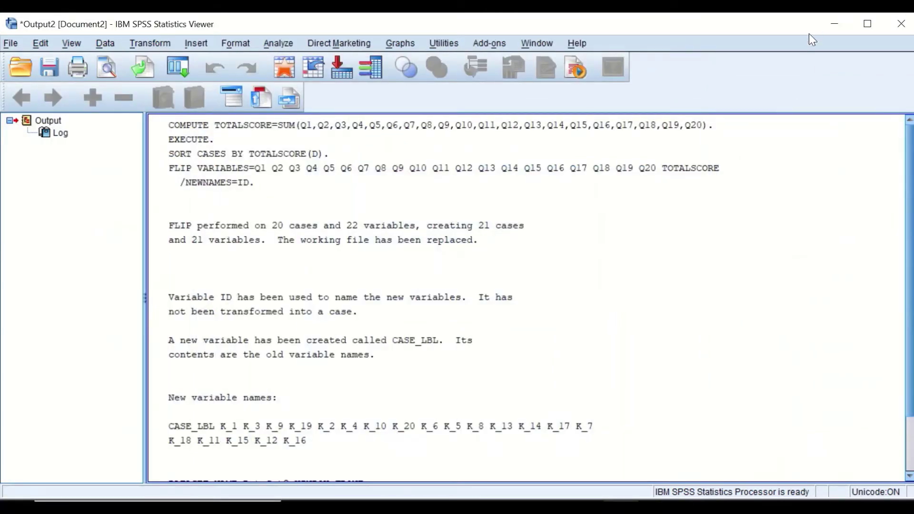
pyautogui.click(825, 23)
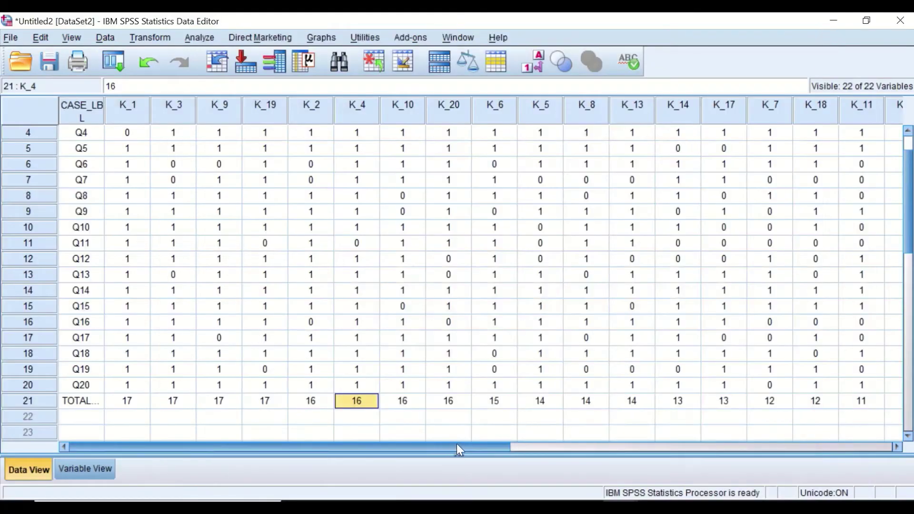
pyautogui.moveTo(456, 444); pyautogui.dragTo(678, 426)
pyautogui.scroll(1, 621, 172)
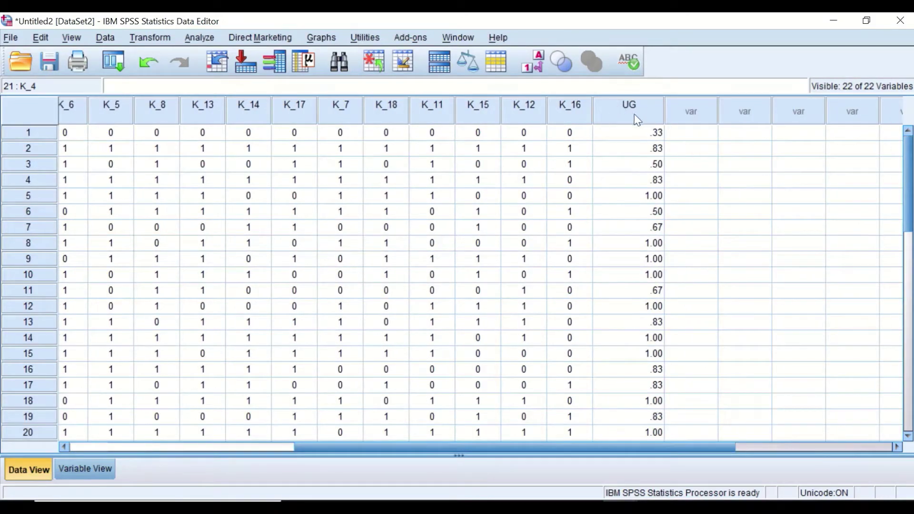
pyautogui.scroll(-1, 519, 211)
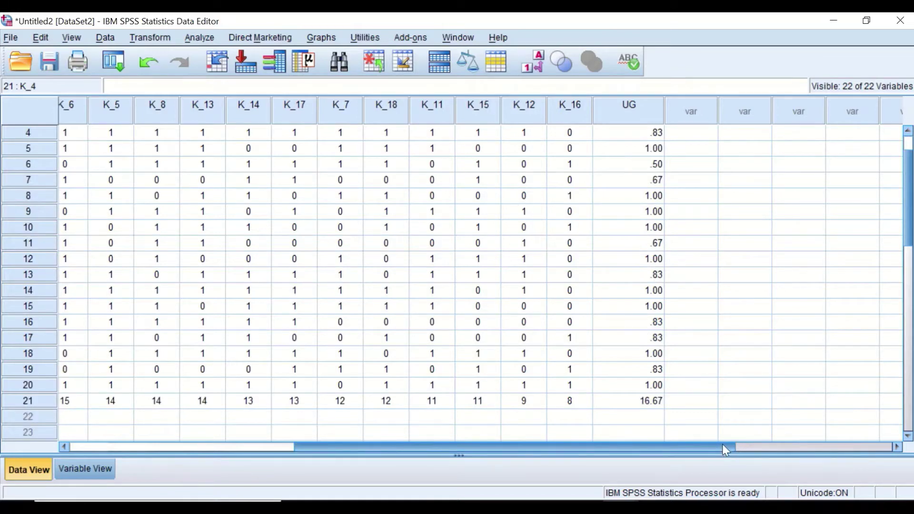
pyautogui.scroll(1, 753, 360)
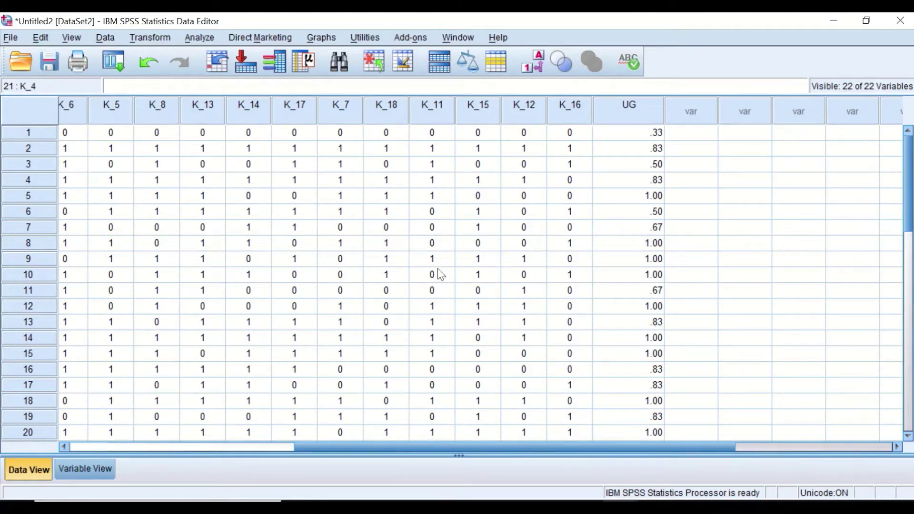
# Reopen Compute Variable for LG, deleting the old UG terms and starting a new parenthesis.
pyautogui.click(149, 37)
pyautogui.click(179, 55)
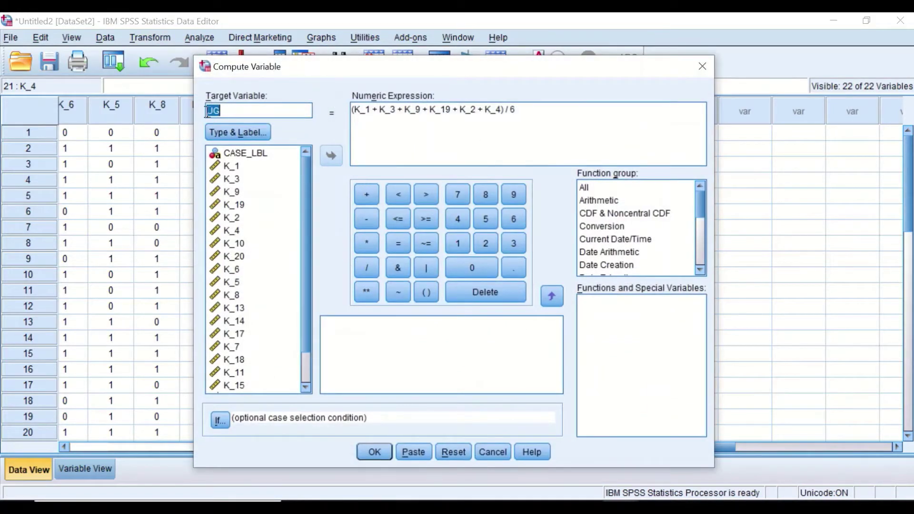
pyautogui.doubleClick(207, 110)
pyautogui.write('UG')
pyautogui.moveTo(503, 110); pyautogui.dragTo(353, 109)
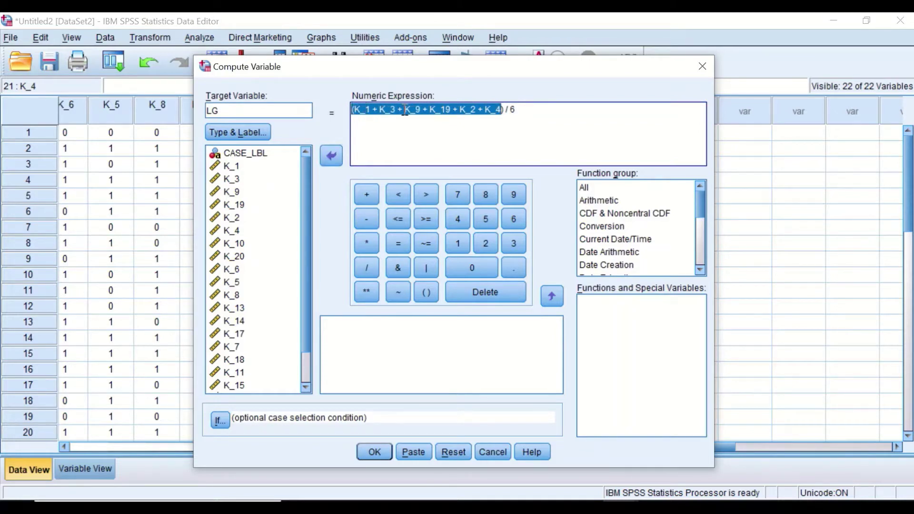
pyautogui.press('BackSpace')
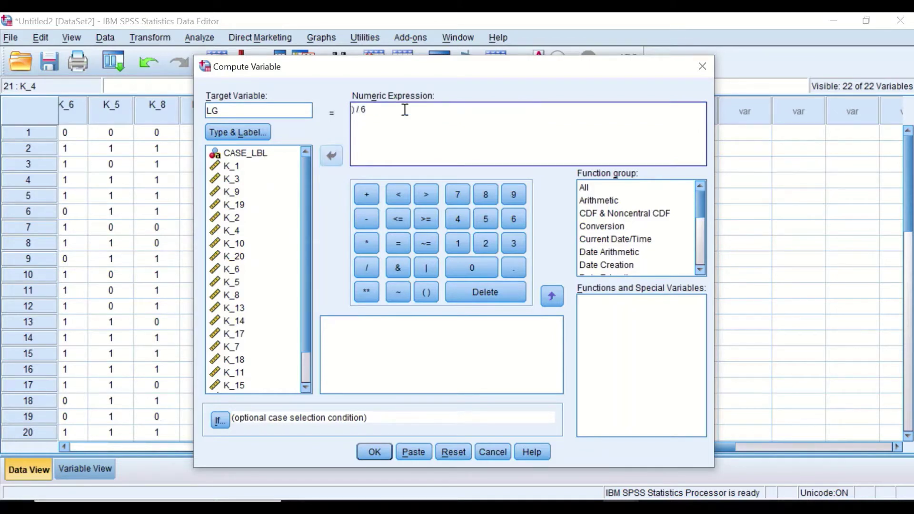
pyautogui.write('(')
pyautogui.scroll(-1, 280, 243)
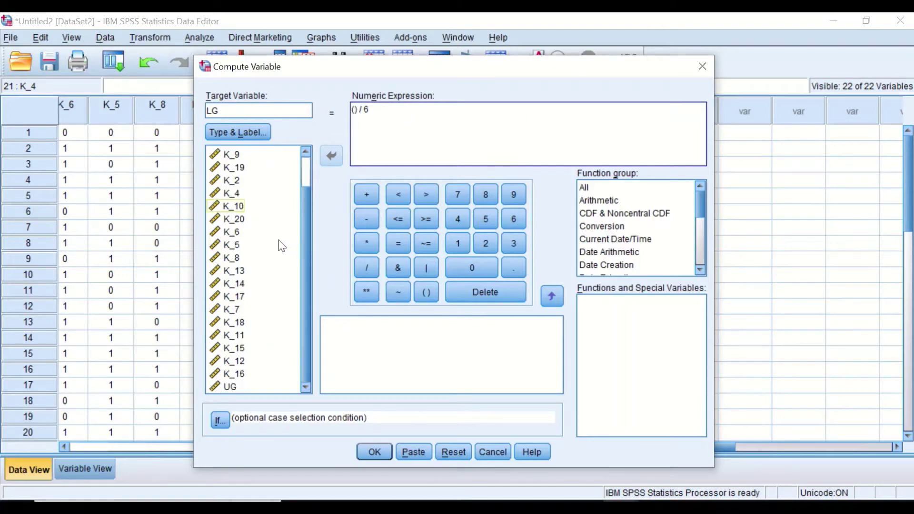
# Enter K_7 + K_18 + as the first LG terms.
pyautogui.click(231, 375)
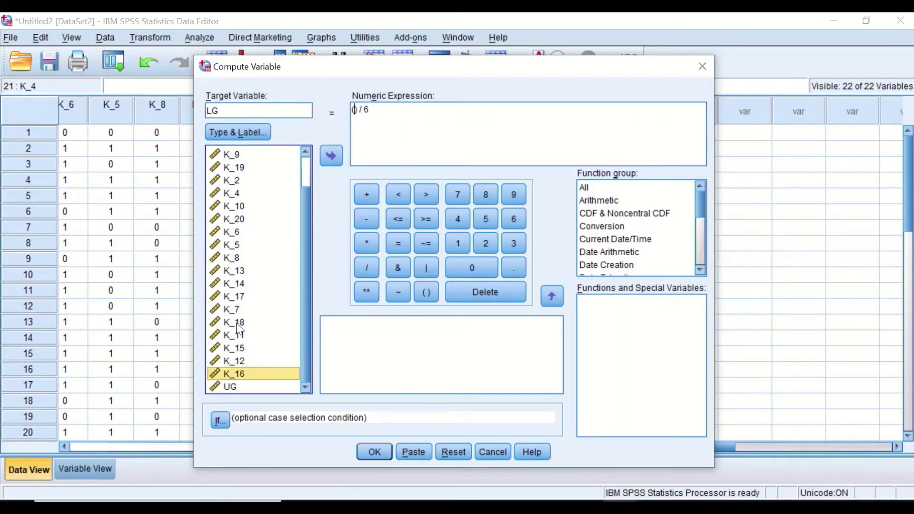
pyautogui.click(233, 308)
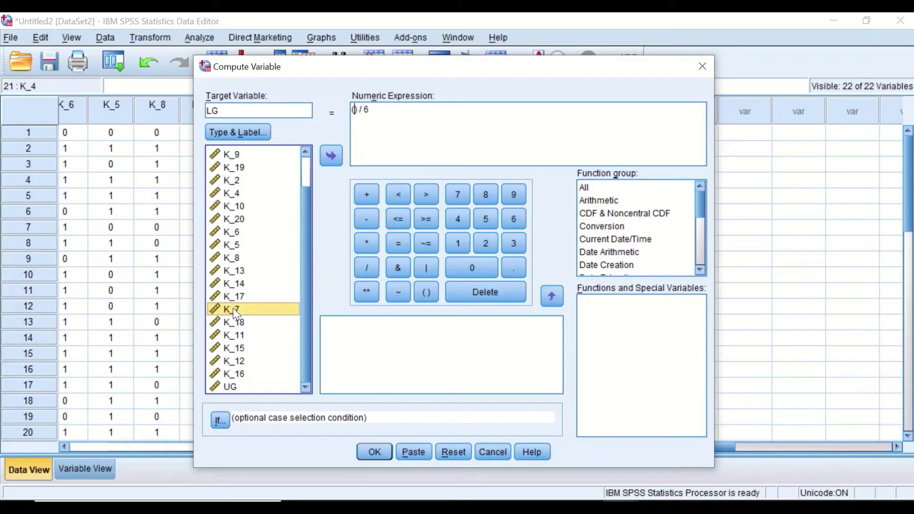
pyautogui.click(328, 153)
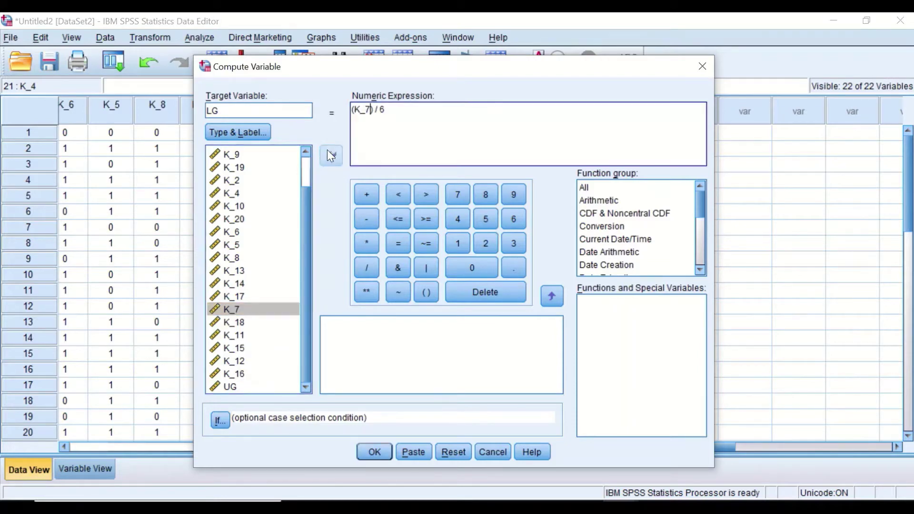
pyautogui.click(367, 193)
pyautogui.click(234, 322)
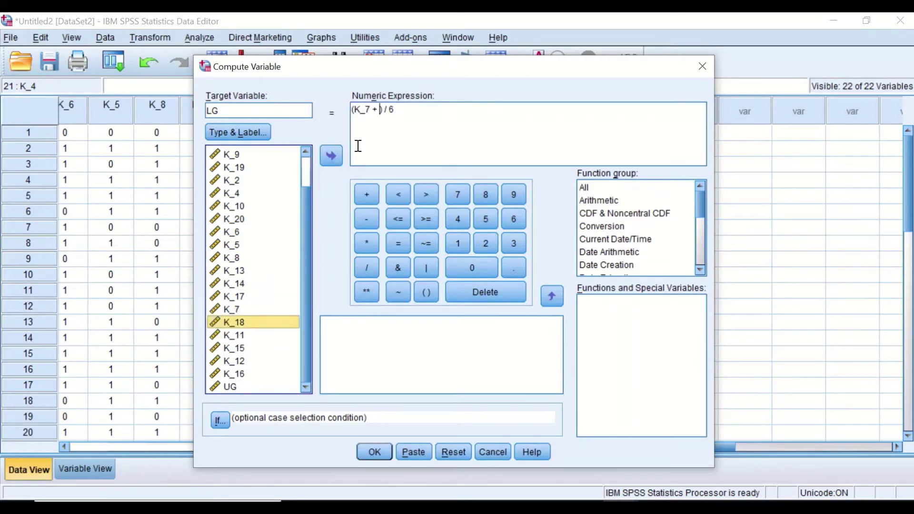
pyautogui.click(329, 153)
pyautogui.click(367, 193)
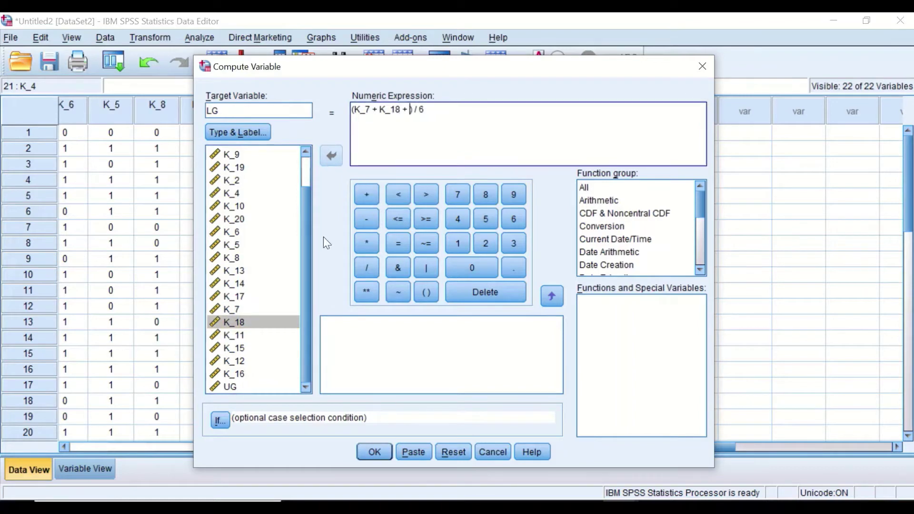
pyautogui.click(235, 336)
pyautogui.click(365, 194)
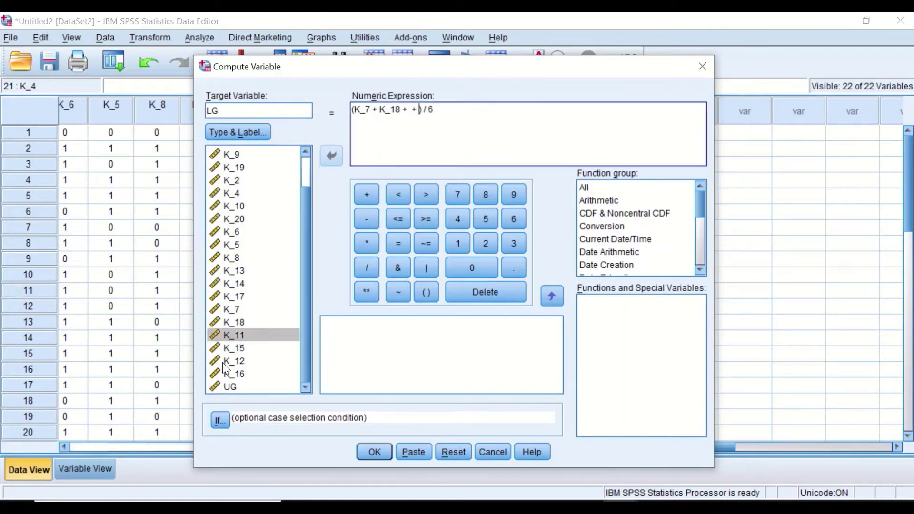
pyautogui.click(238, 349)
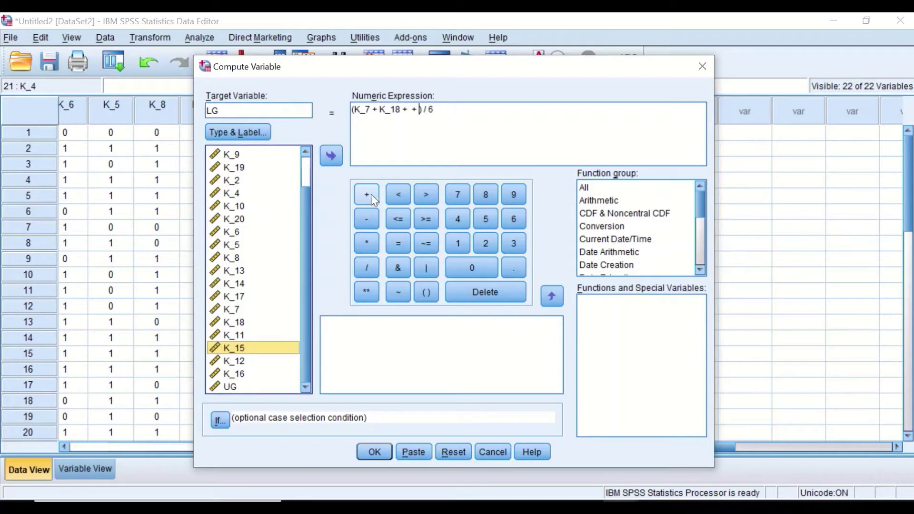
# Add K_11, K_15, K_12 and K_16 with plus signs to complete the LG sum.
pyautogui.click(408, 109)
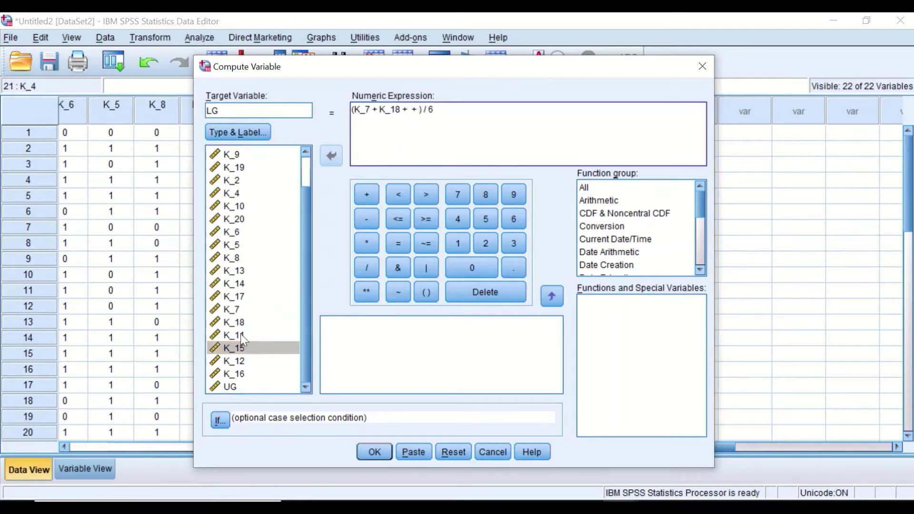
pyautogui.click(241, 334)
pyautogui.click(332, 151)
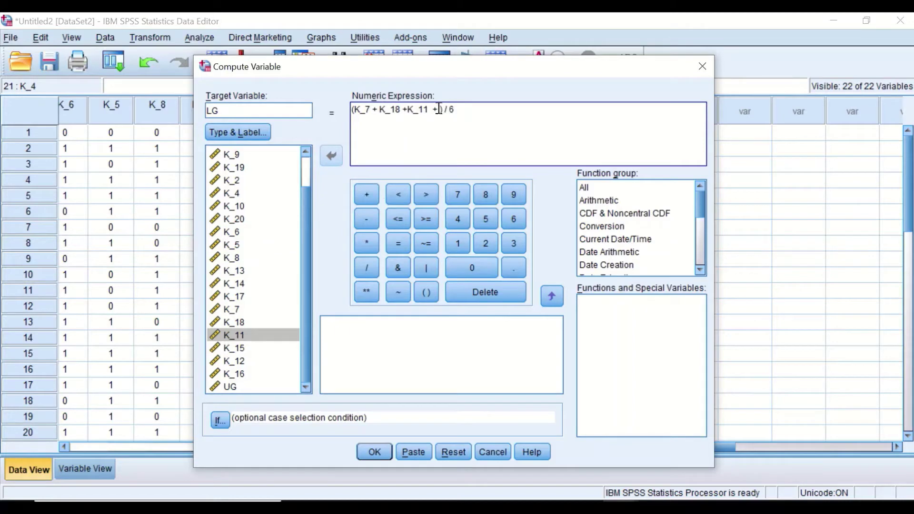
pyautogui.click(238, 348)
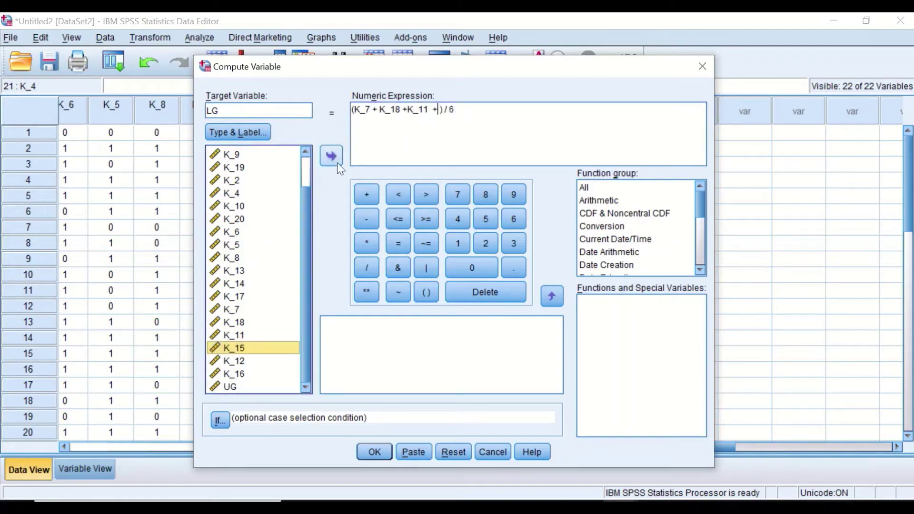
pyautogui.click(330, 155)
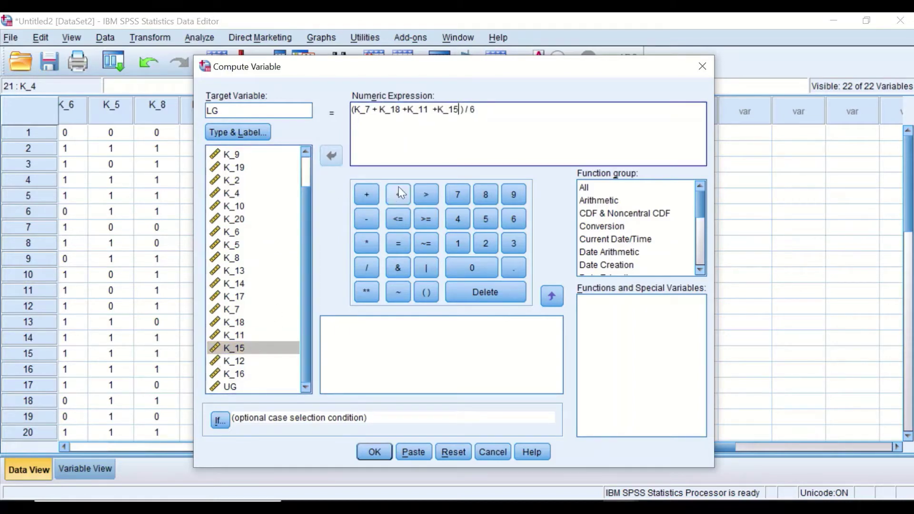
pyautogui.click(367, 194)
pyautogui.click(233, 361)
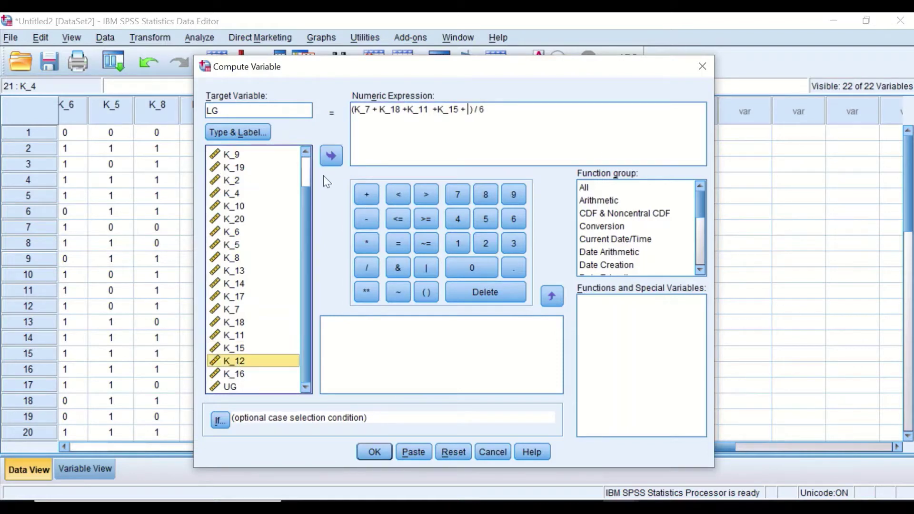
pyautogui.click(333, 154)
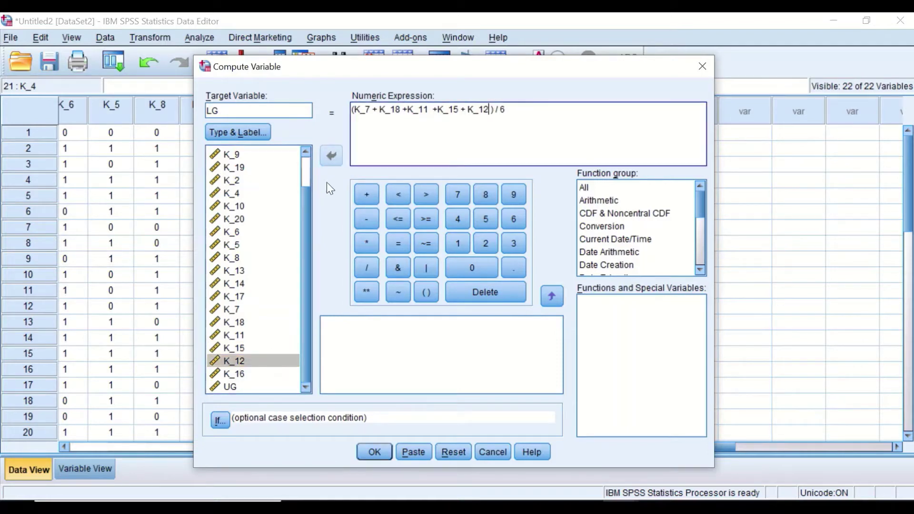
pyautogui.click(367, 194)
pyautogui.click(235, 374)
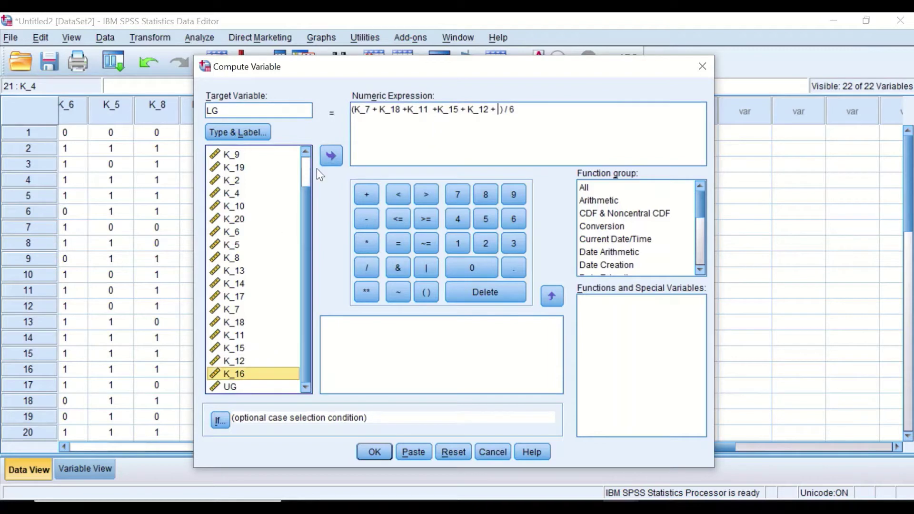
pyautogui.click(333, 154)
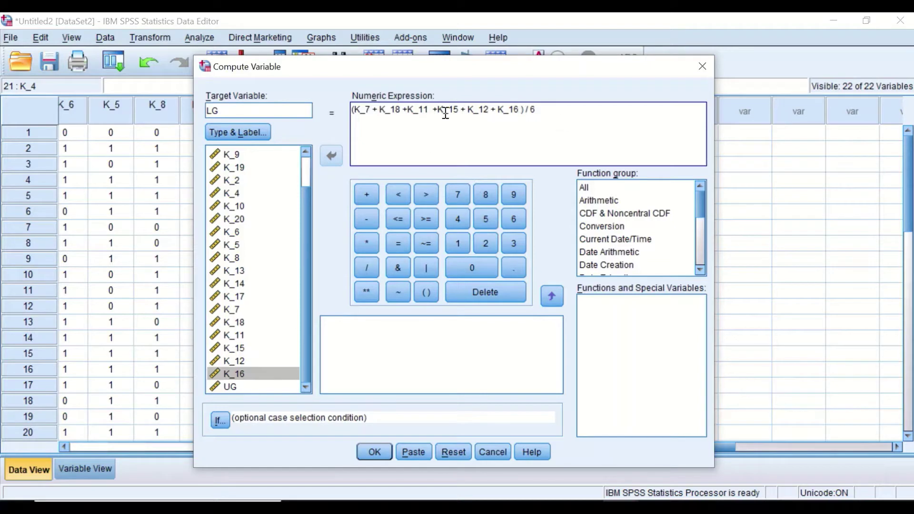
# Run the LG computation and hide the Output Viewer to see LG beside UG.
pyautogui.click(374, 453)
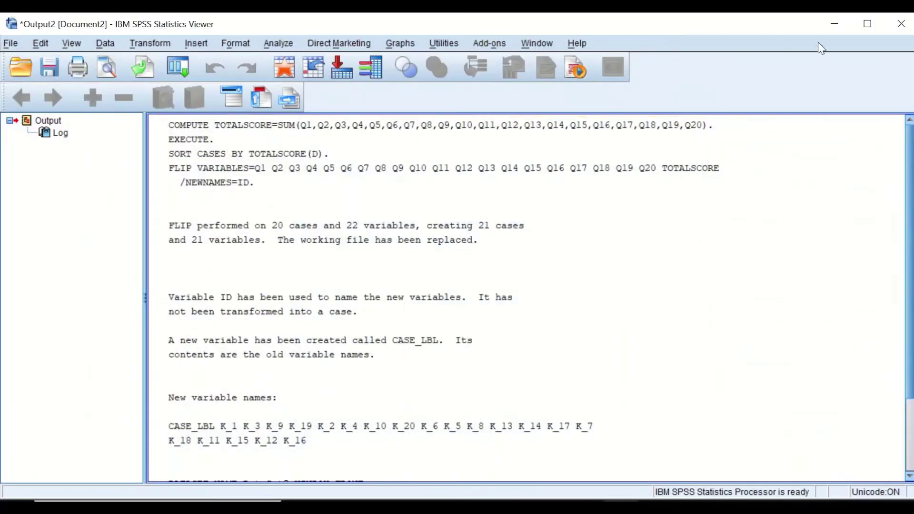
pyautogui.click(835, 26)
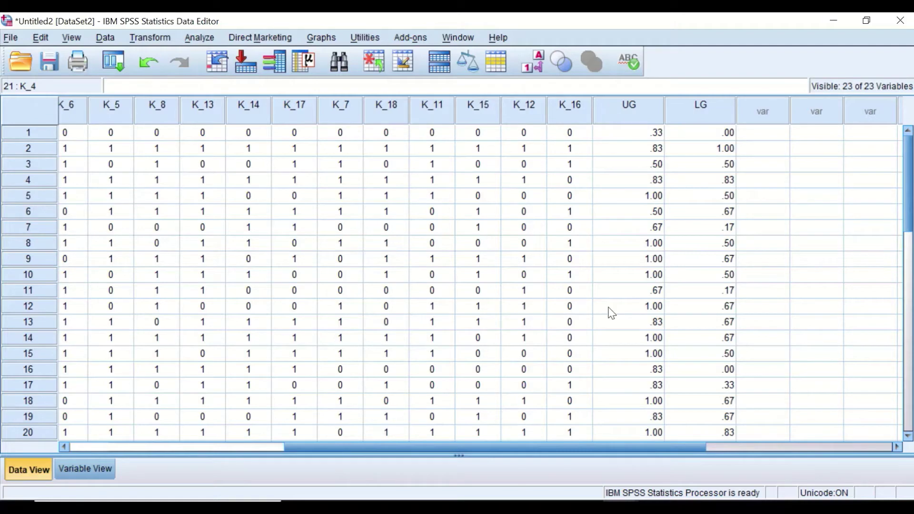
# Reset Compute Variable, target ID, build UG - LG, run it and hide the Viewer.
pyautogui.click(149, 41)
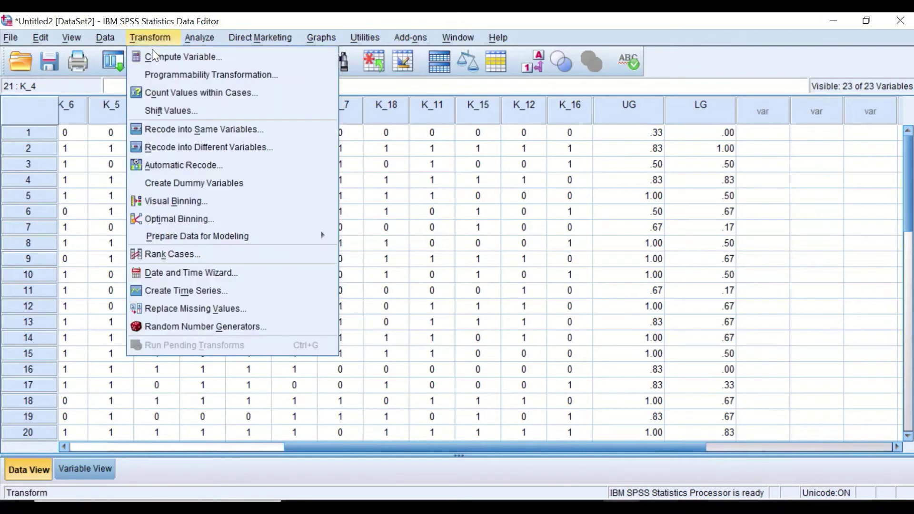
pyautogui.click(158, 60)
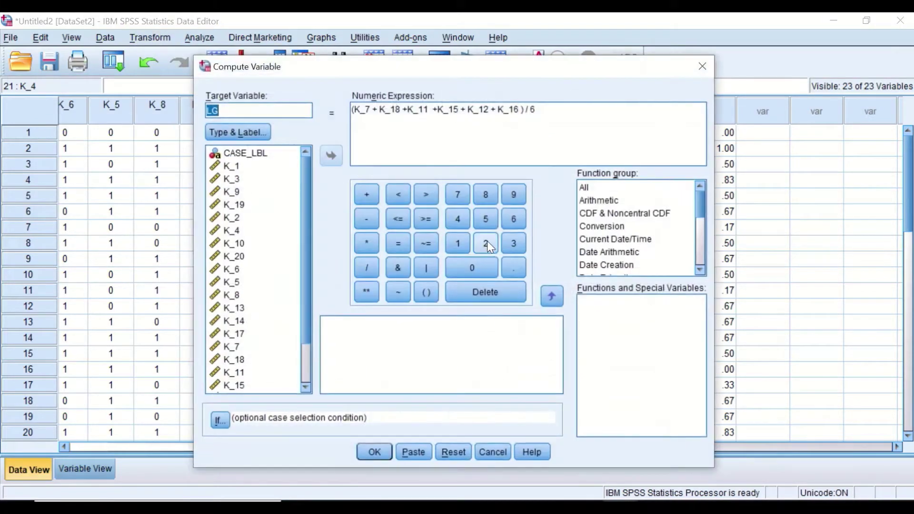
pyautogui.click(450, 451)
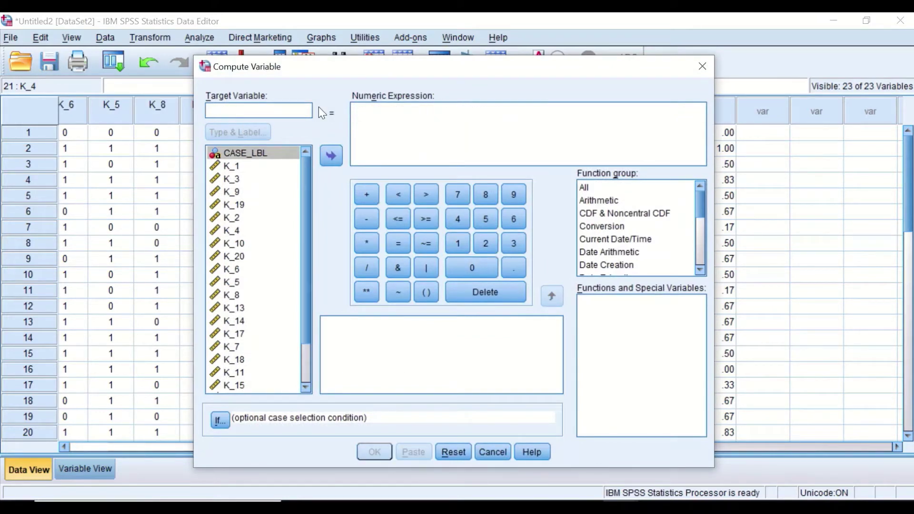
pyautogui.write('lD')
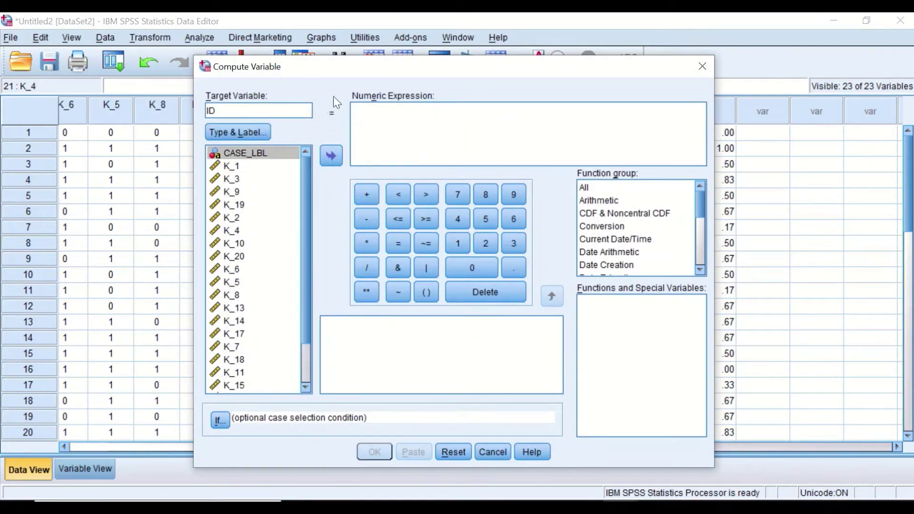
pyautogui.scroll(-1, 306, 166)
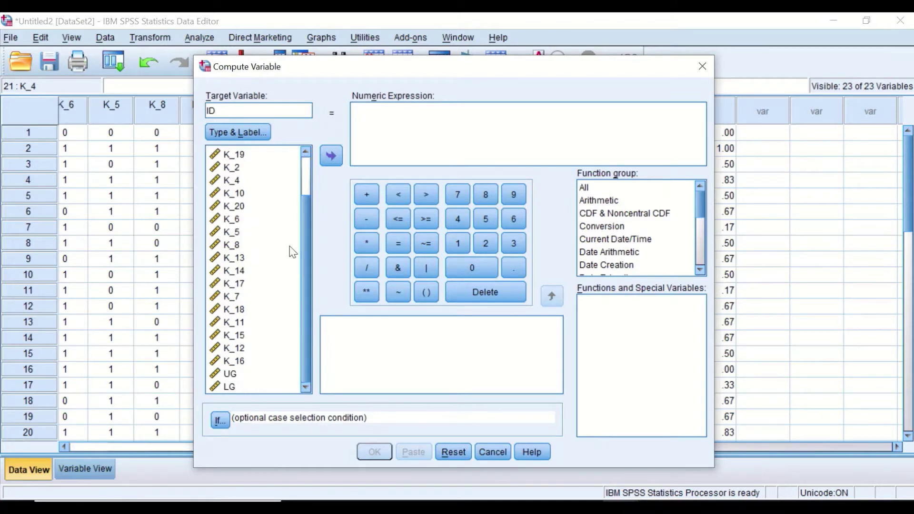
pyautogui.click(228, 373)
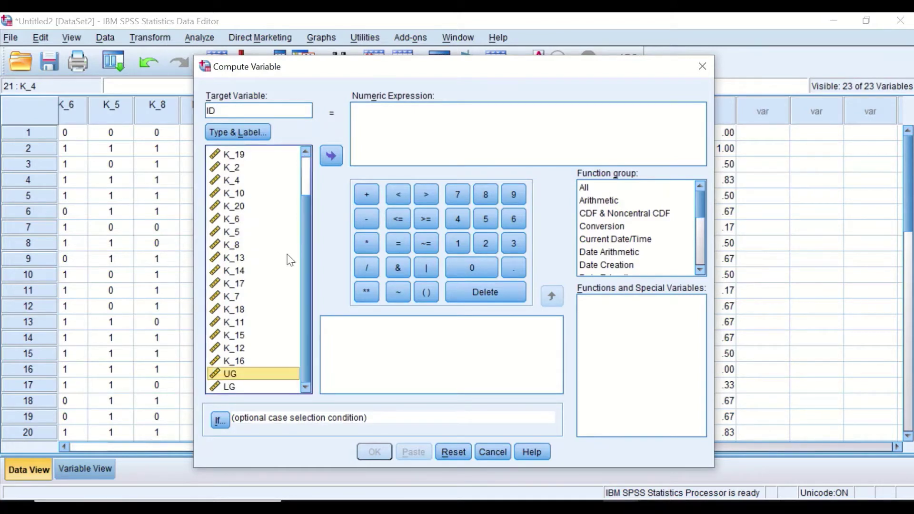
pyautogui.click(332, 154)
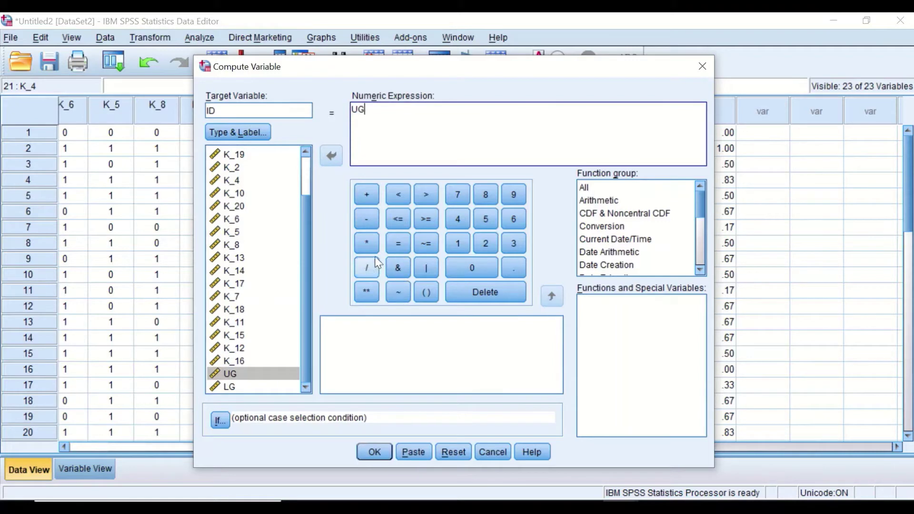
pyautogui.click(365, 219)
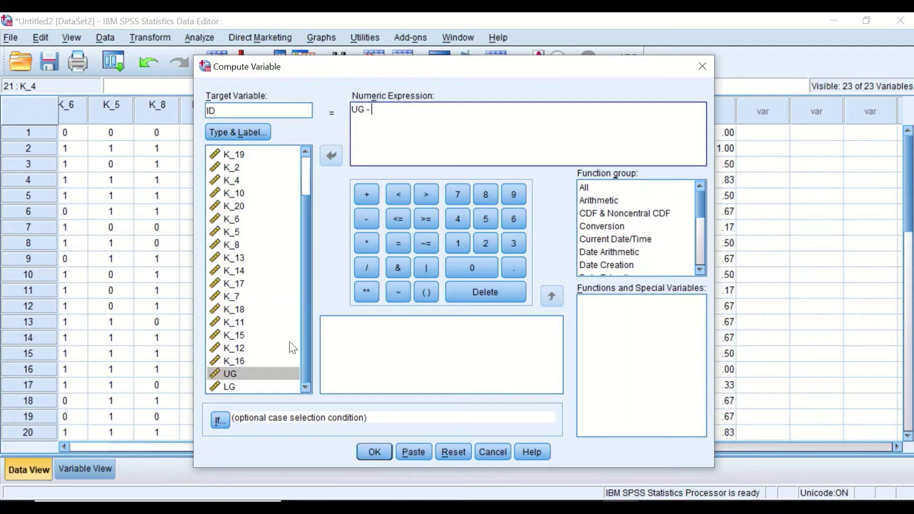
pyautogui.click(233, 387)
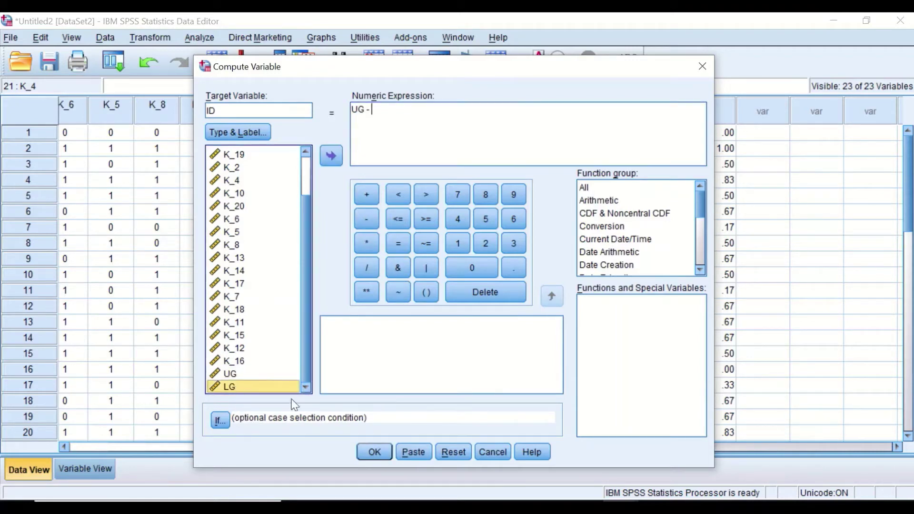
pyautogui.click(333, 155)
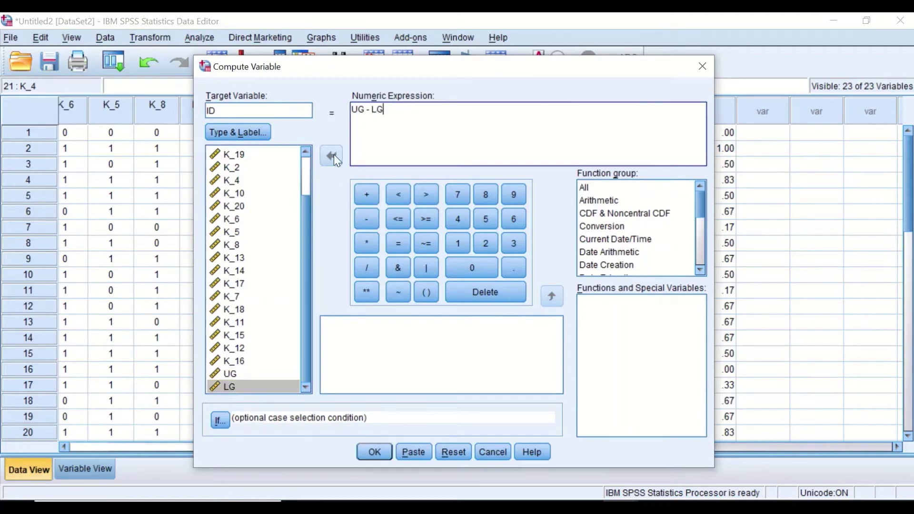
pyautogui.click(374, 452)
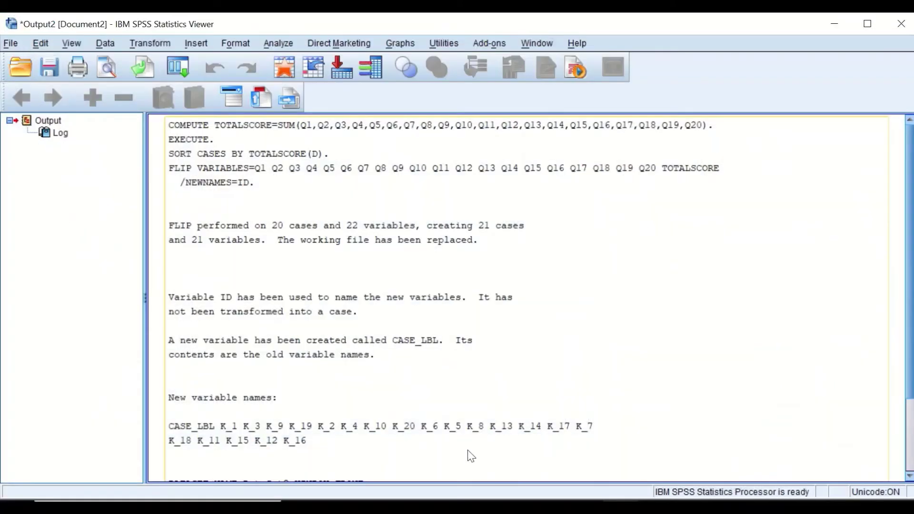
pyautogui.click(832, 25)
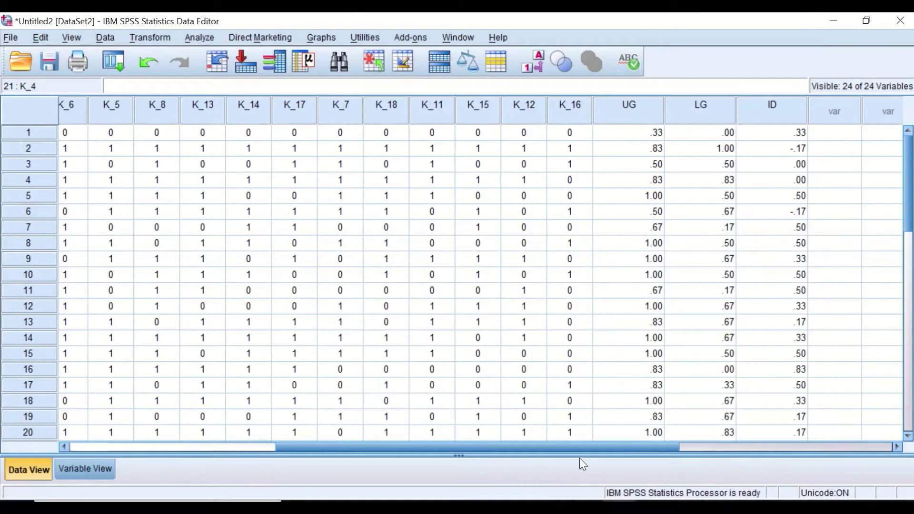
pyautogui.moveTo(577, 444); pyautogui.dragTo(748, 439)
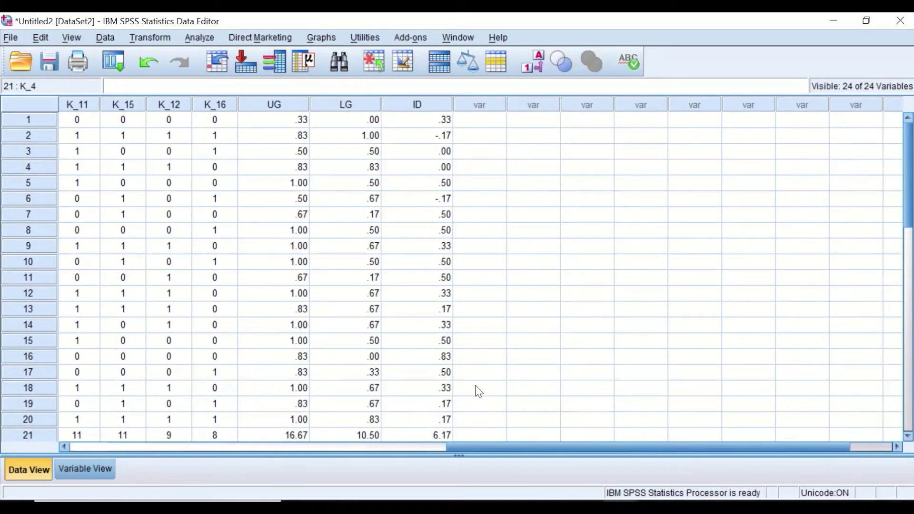
pyautogui.scroll(-2, 479, 391)
pyautogui.scroll(1, 477, 390)
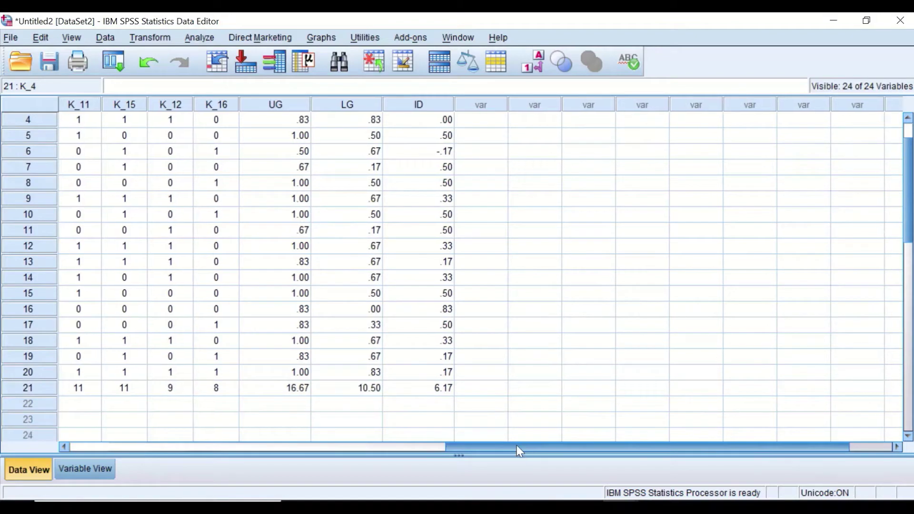
pyautogui.moveTo(516, 446); pyautogui.dragTo(141, 431)
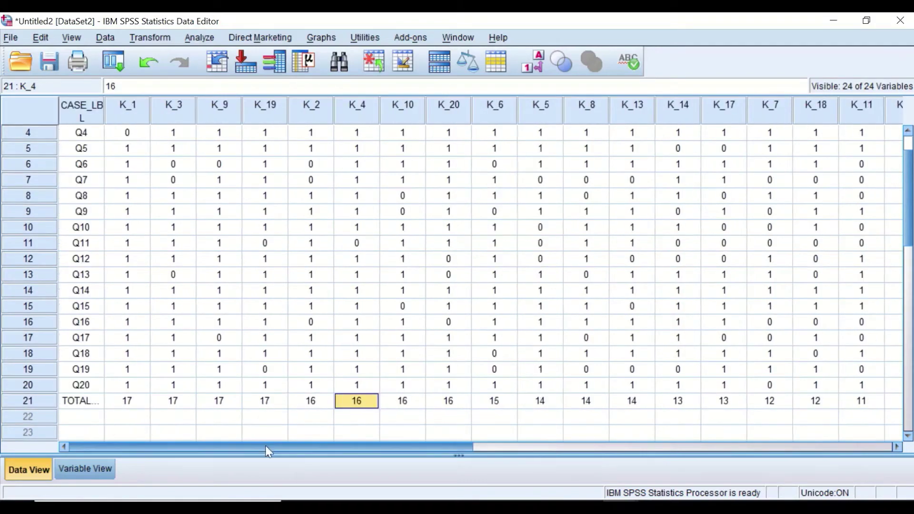
pyautogui.moveTo(265, 445); pyautogui.dragTo(569, 458)
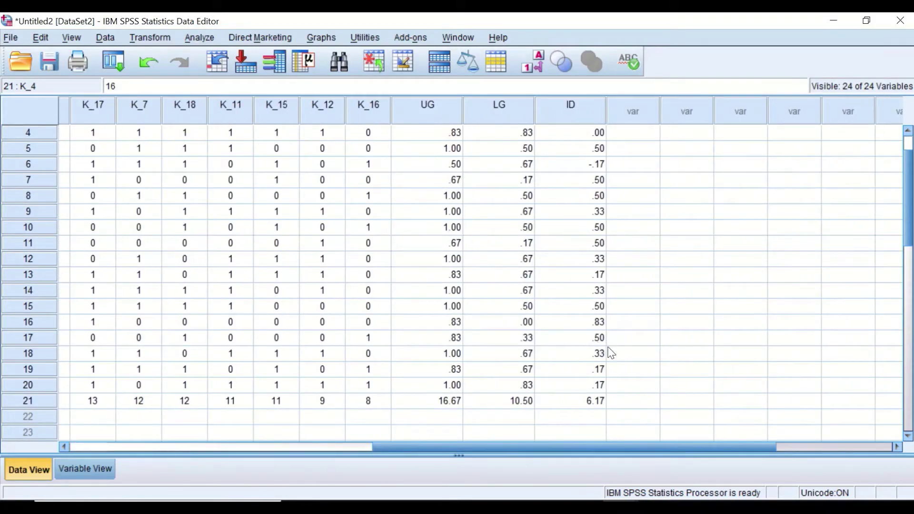
pyautogui.scroll(1, 612, 357)
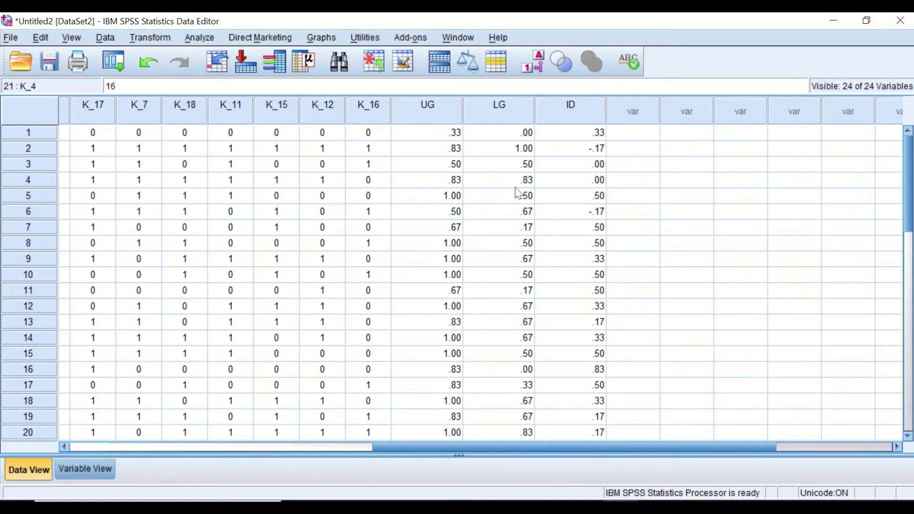
pyautogui.moveTo(703, 446); pyautogui.dragTo(670, 389)
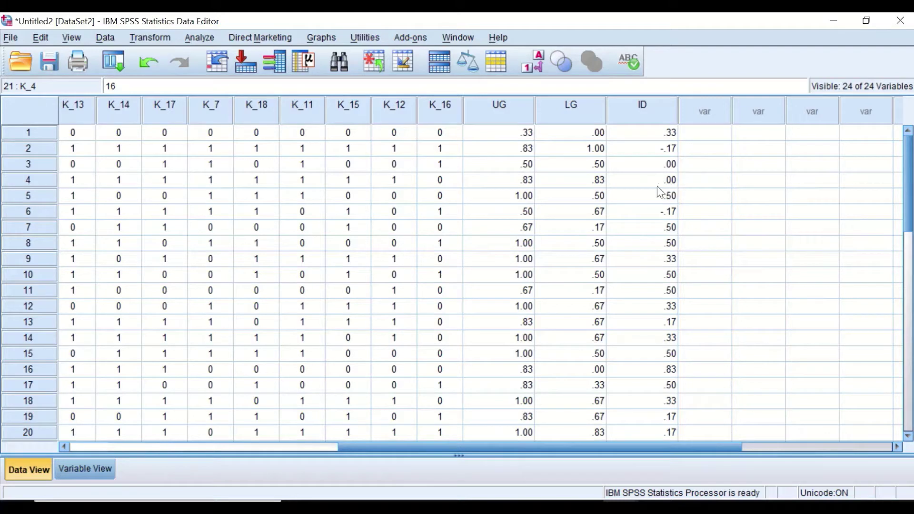
pyautogui.click(667, 170)
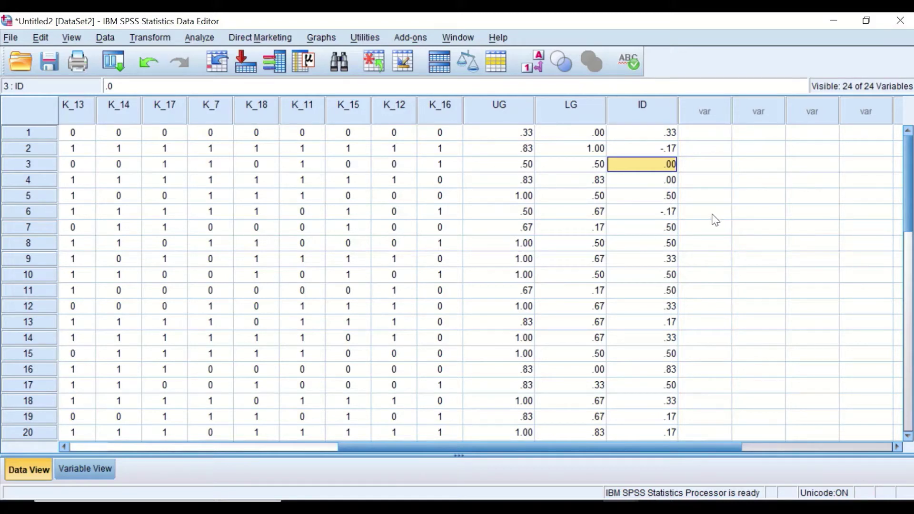
pyautogui.click(595, 186)
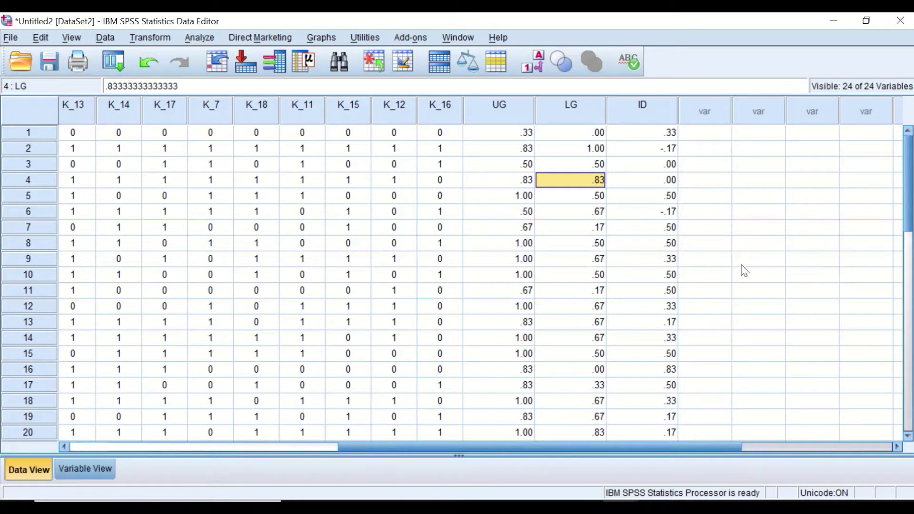
pyautogui.scroll(-1, 679, 205)
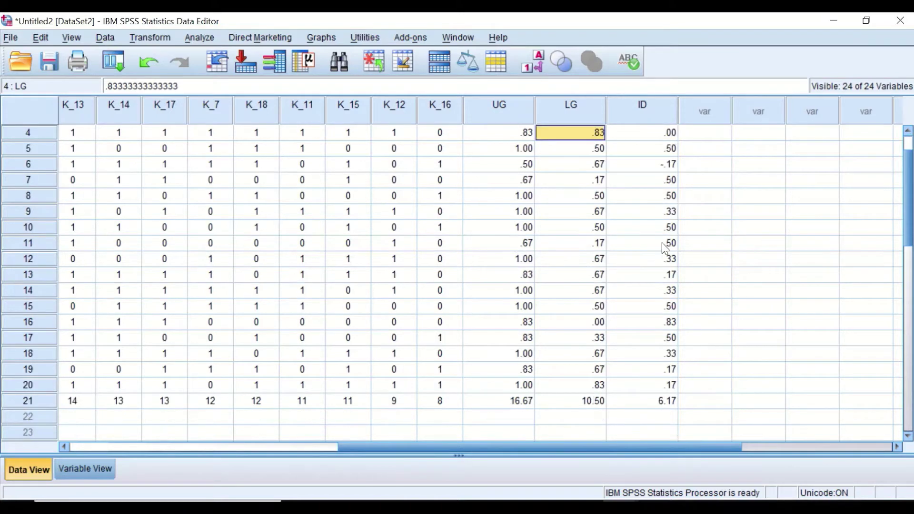
pyautogui.click(656, 324)
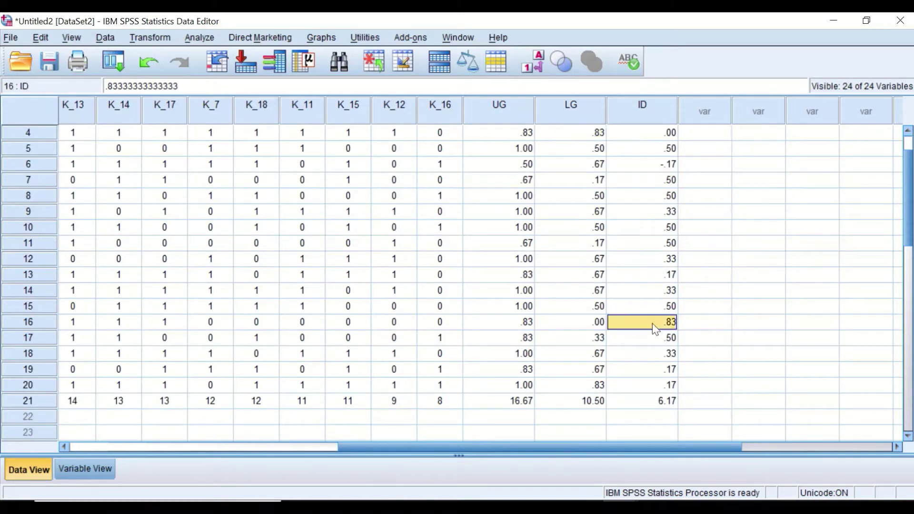
pyautogui.click(41, 323)
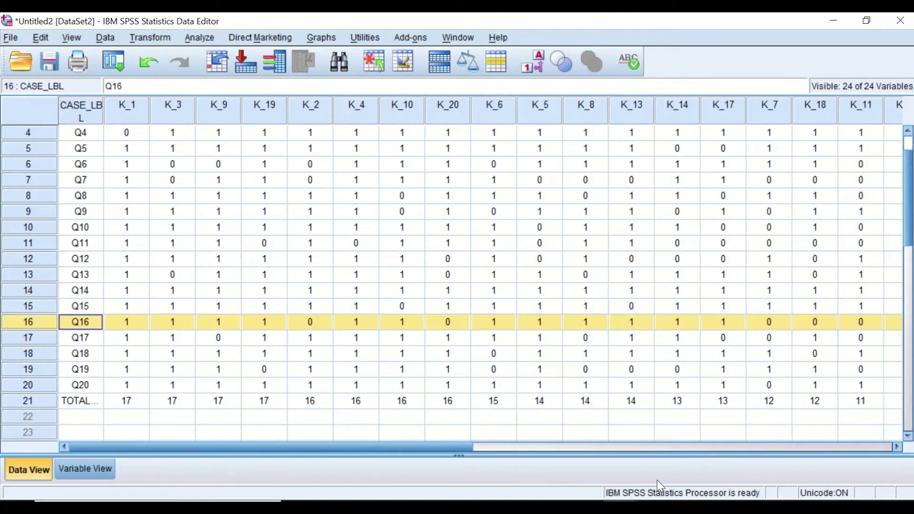
pyautogui.moveTo(442, 447); pyautogui.dragTo(737, 448)
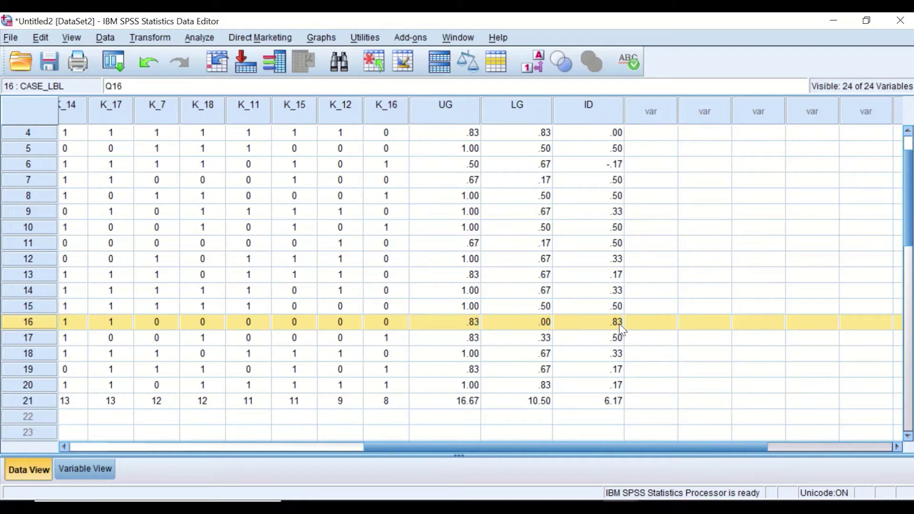
pyautogui.click(651, 307)
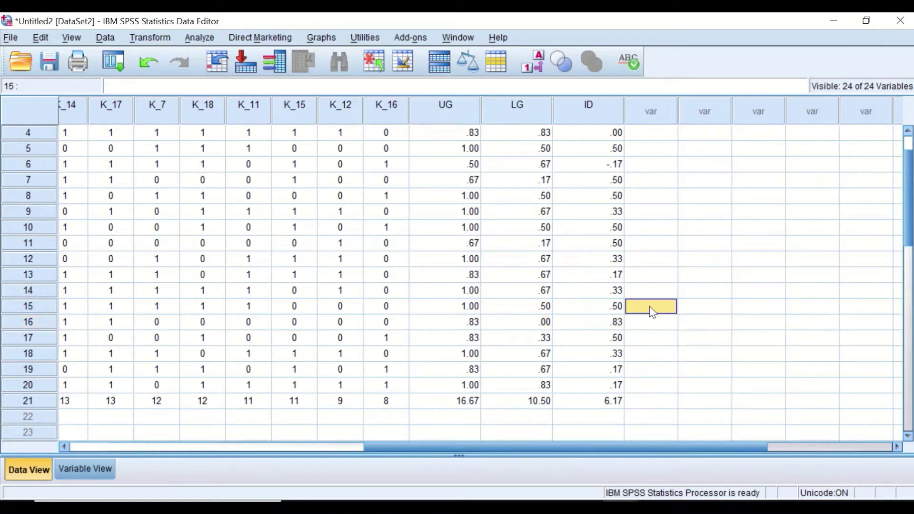
pyautogui.click(613, 327)
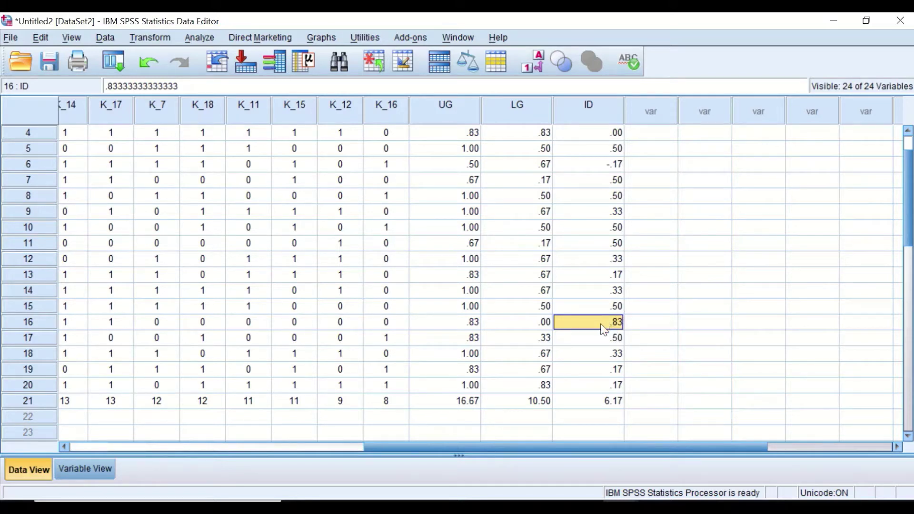
pyautogui.click(613, 374)
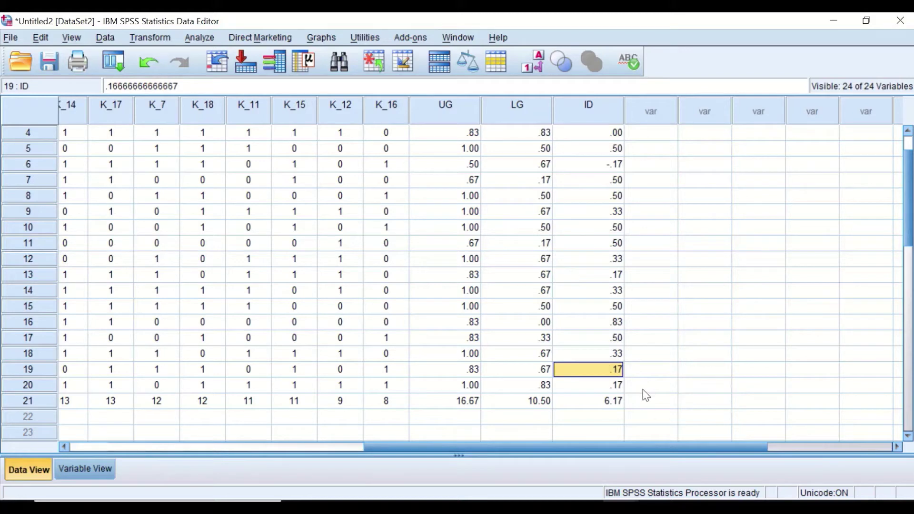
pyautogui.rightClick(600, 370)
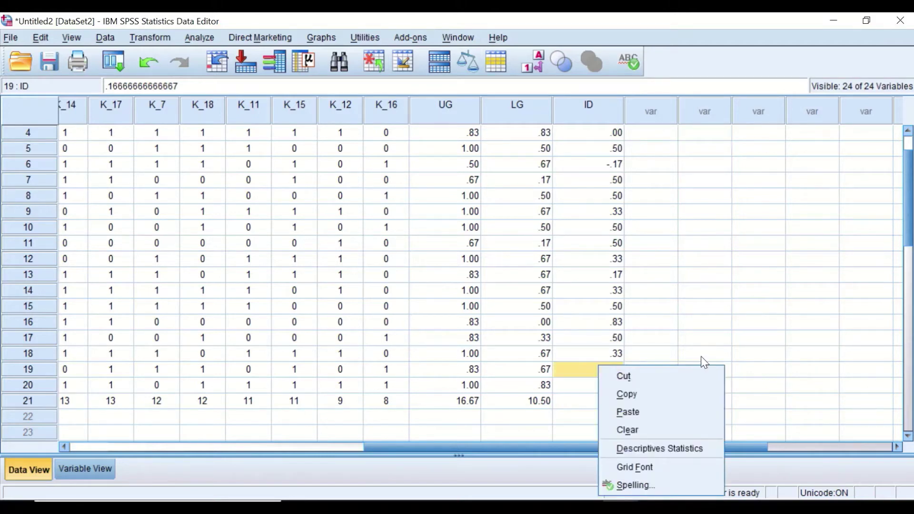
pyautogui.click(703, 354)
pyautogui.click(609, 384)
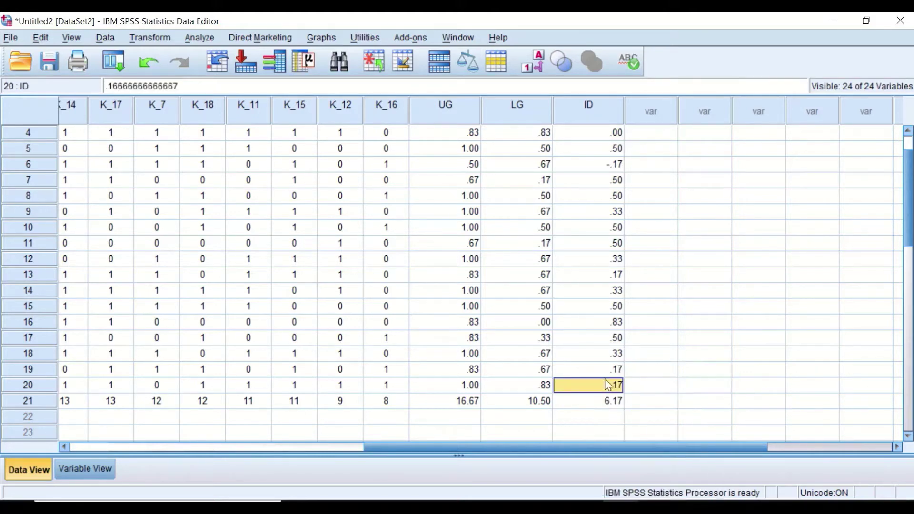
pyautogui.click(615, 340)
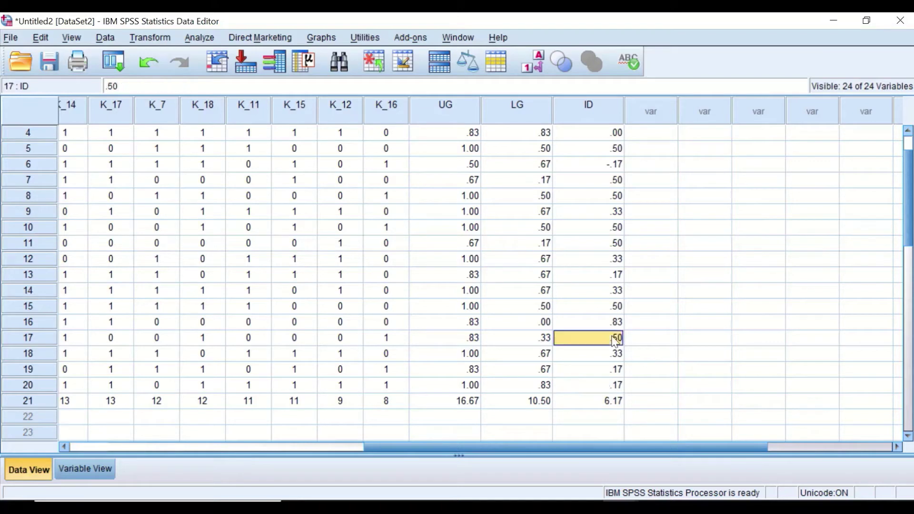
pyautogui.click(616, 307)
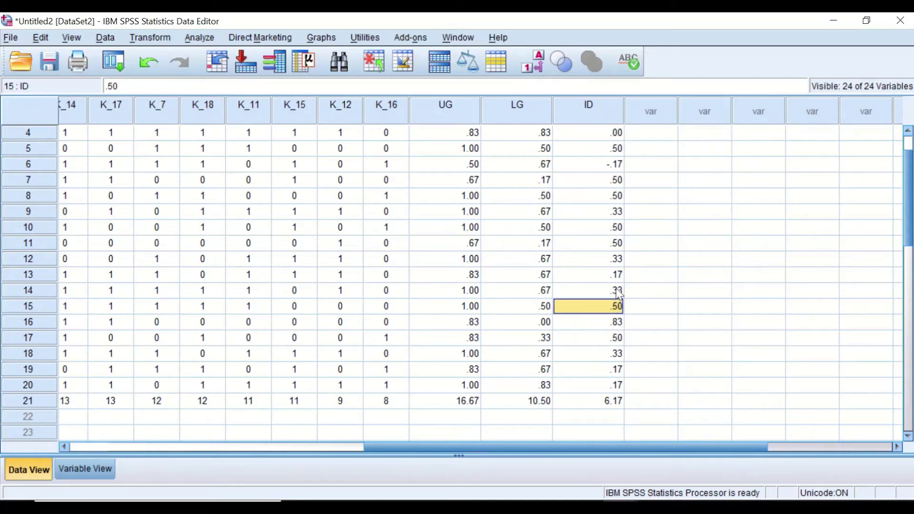
pyautogui.click(618, 292)
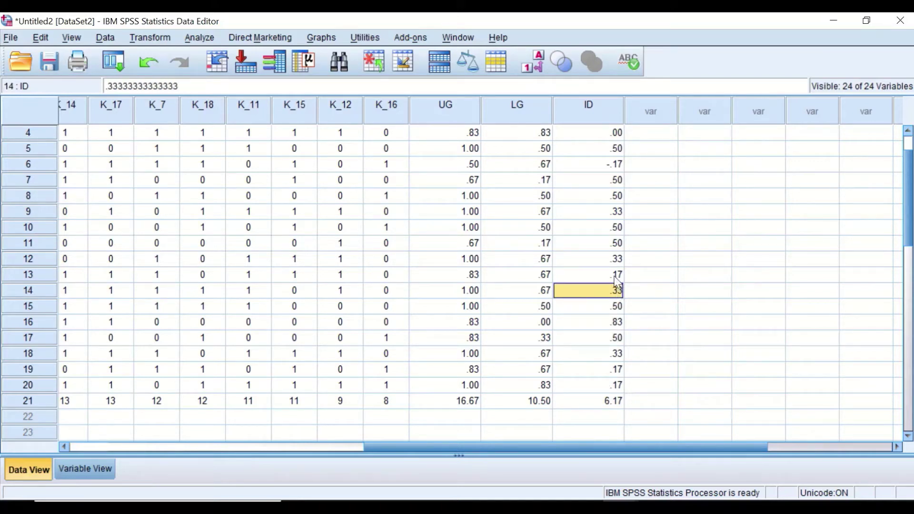
pyautogui.click(615, 276)
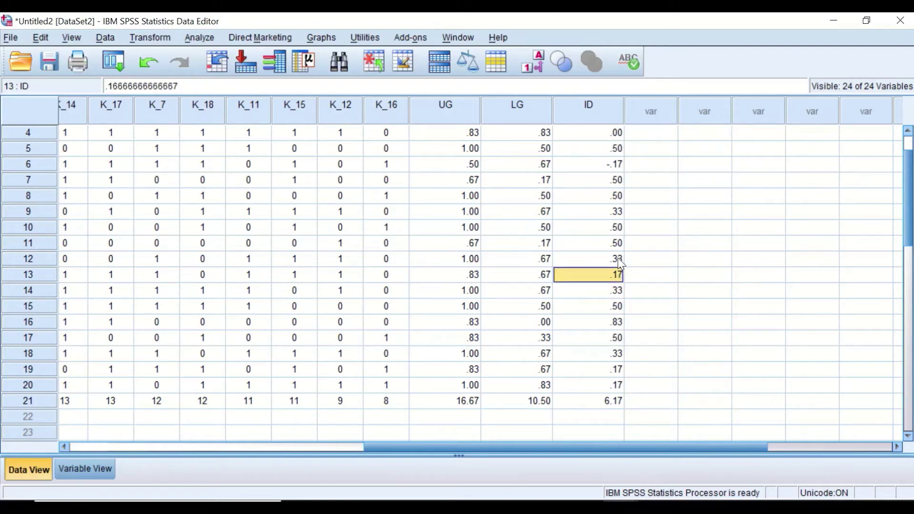
pyautogui.click(620, 262)
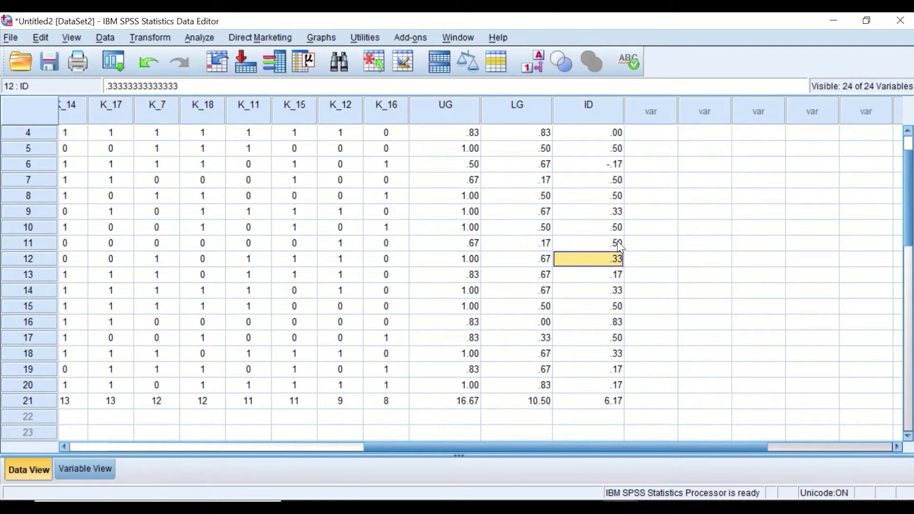
pyautogui.click(619, 244)
pyautogui.click(617, 229)
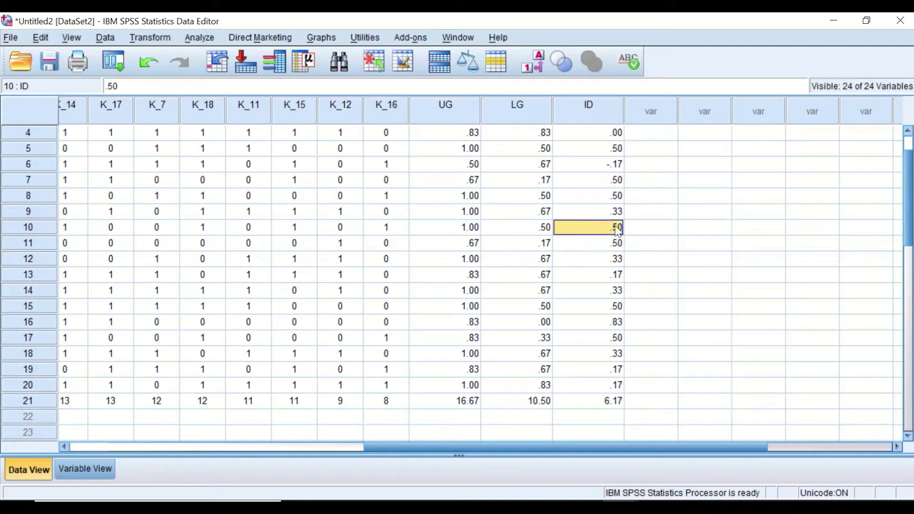
pyautogui.click(618, 213)
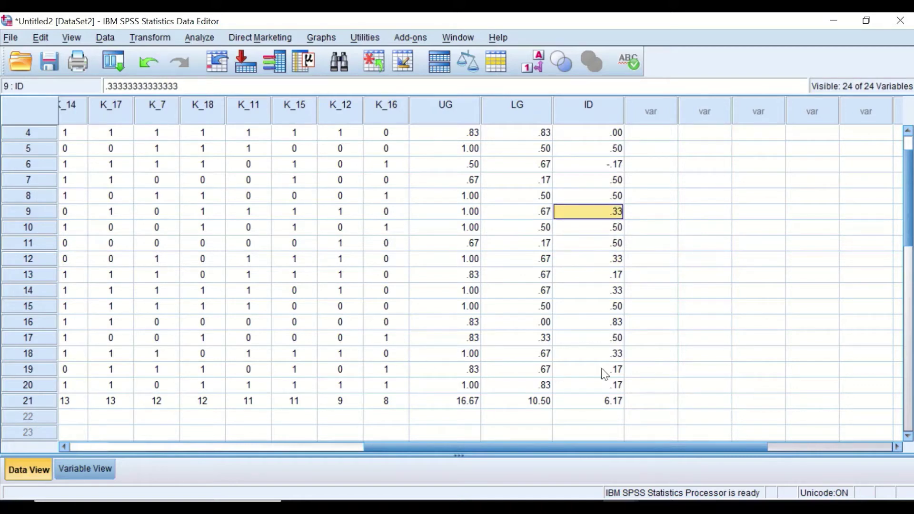
pyautogui.scroll(1, 673, 323)
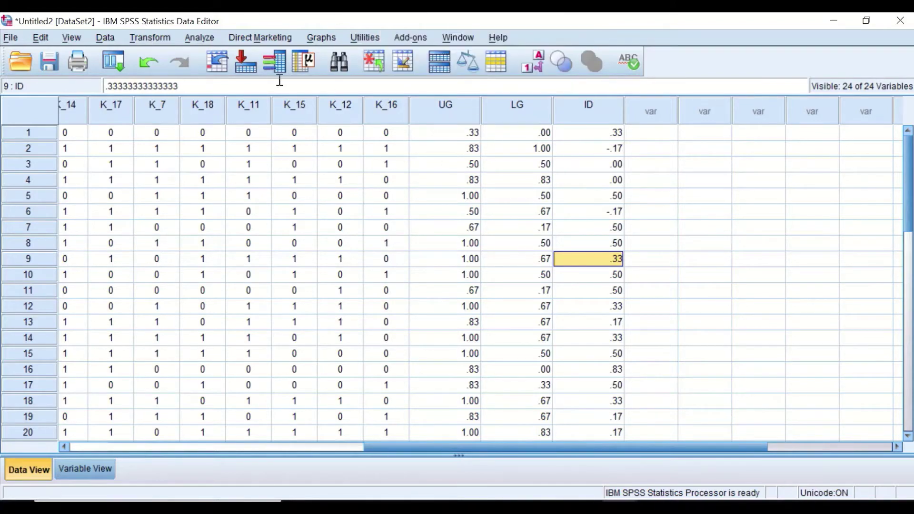
# Open Compute Variable, rename the target to IDpERCENTAGE, and clear the old UG - LG expression.
pyautogui.click(150, 37)
pyautogui.click(164, 56)
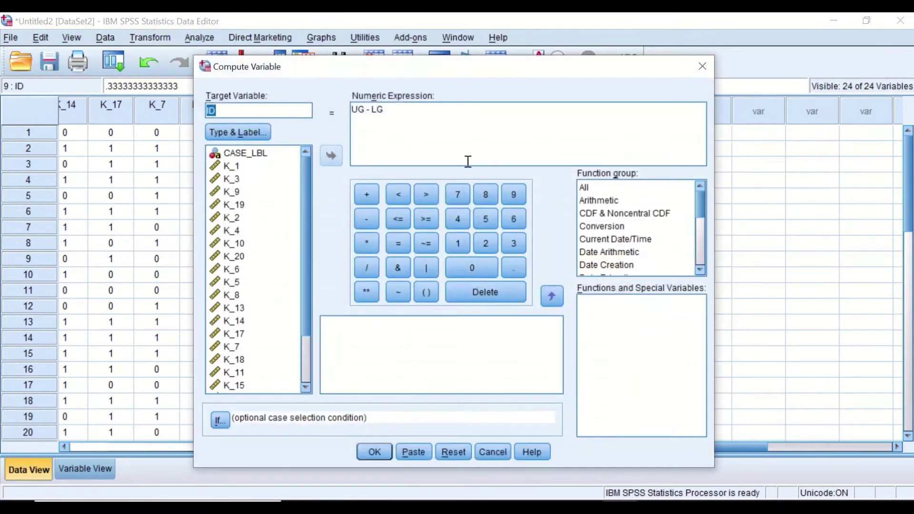
pyautogui.click(245, 110)
pyautogui.write('pERCENTAGE')
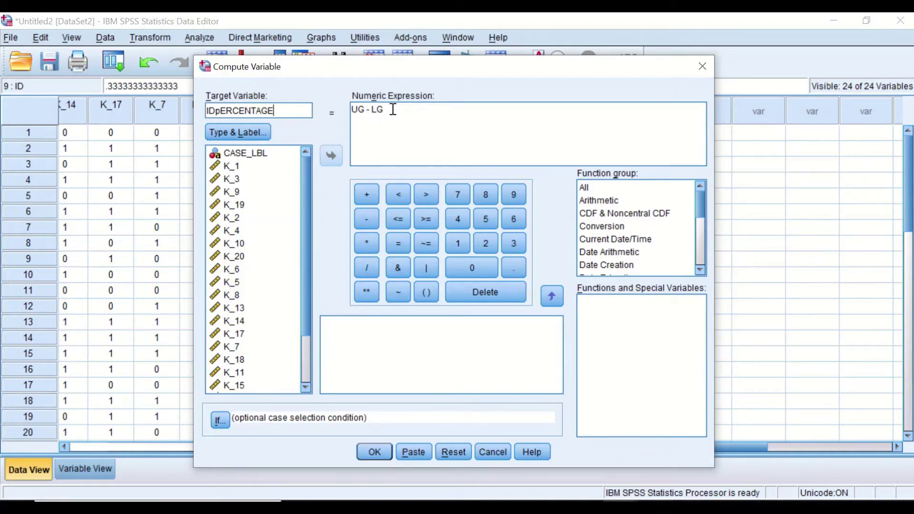
pyautogui.moveTo(392, 110); pyautogui.dragTo(351, 110)
pyautogui.press('BackSpace')
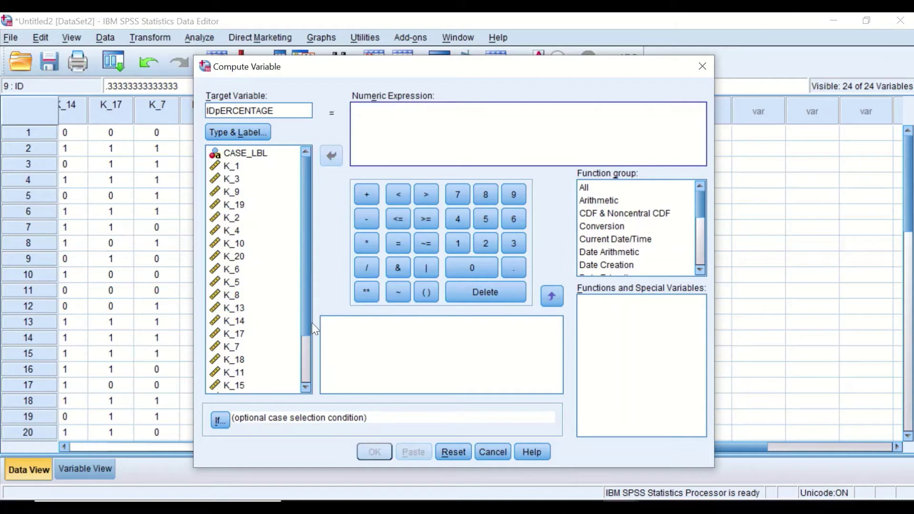
# Enter ID * 100 as the expression, run it, and hide the Output Viewer.
pyautogui.scroll(-2, 281, 376)
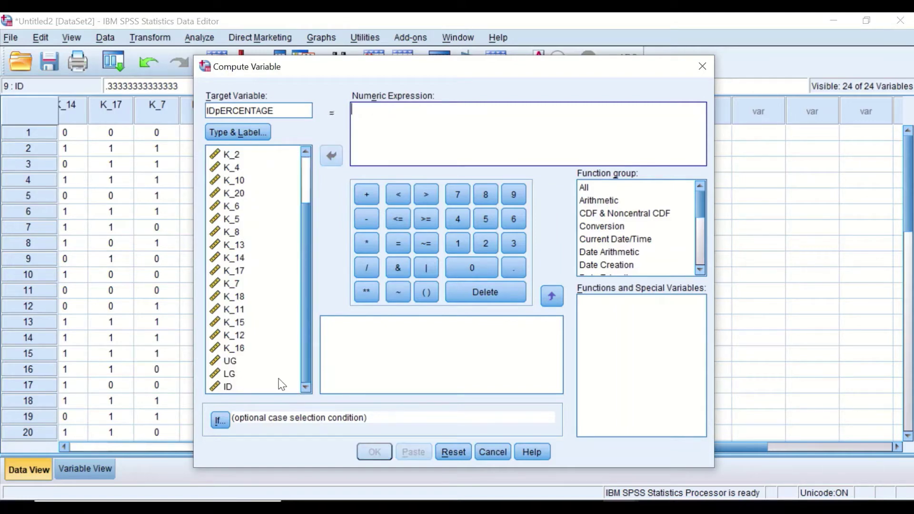
pyautogui.click(233, 385)
pyautogui.click(333, 159)
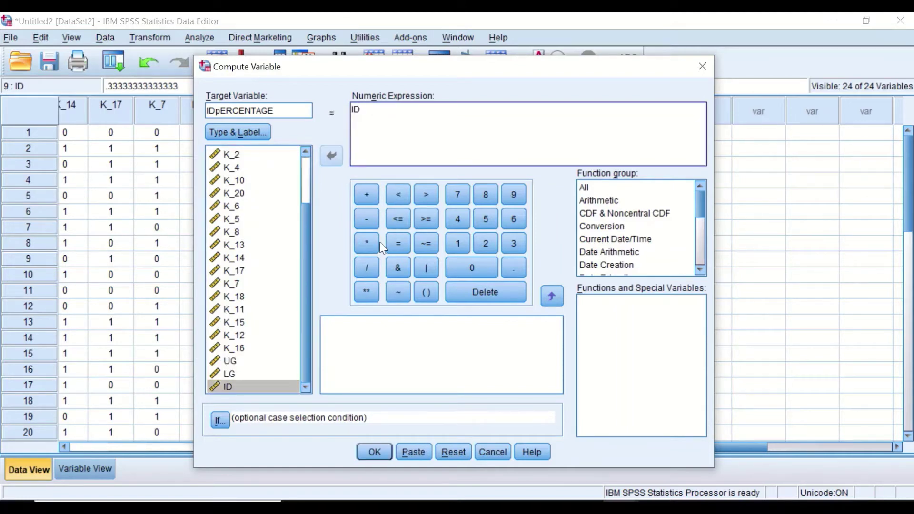
pyautogui.click(366, 244)
pyautogui.click(456, 242)
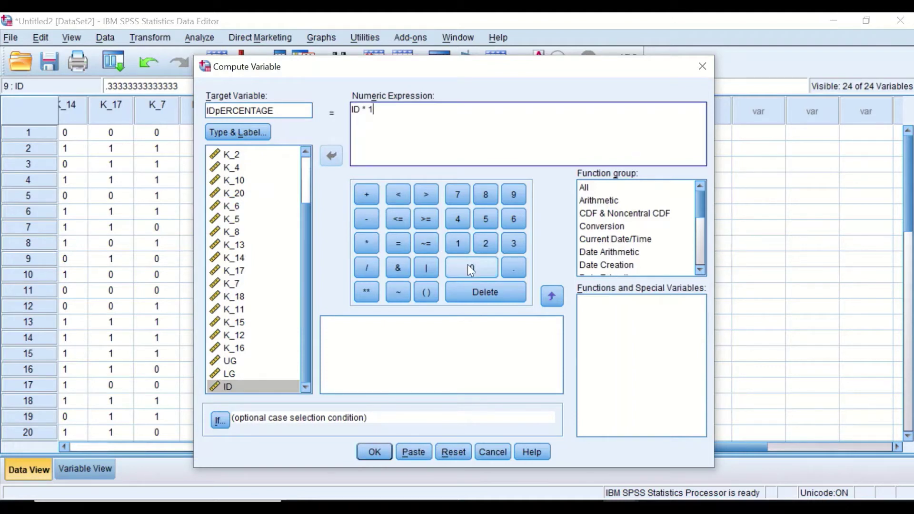
pyautogui.click(467, 265)
pyautogui.click(468, 265)
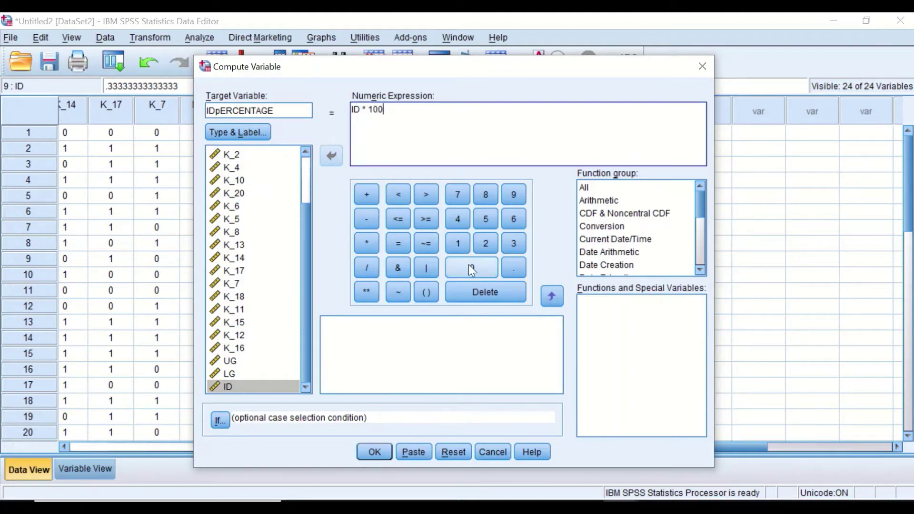
pyautogui.click(381, 453)
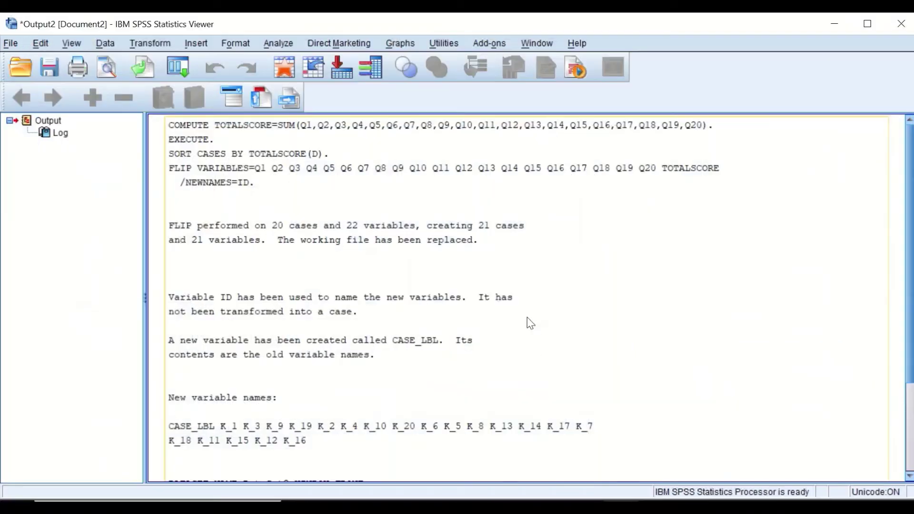
pyautogui.click(833, 22)
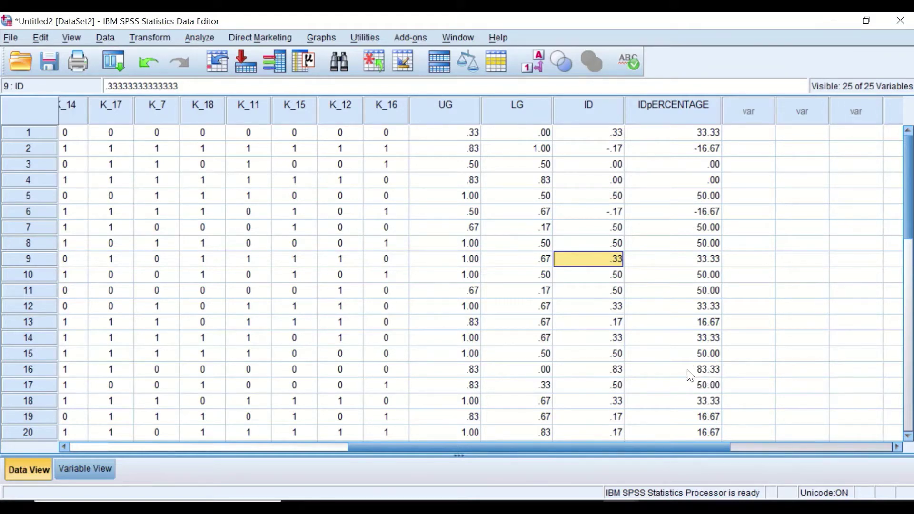
pyautogui.scroll(-1, 685, 281)
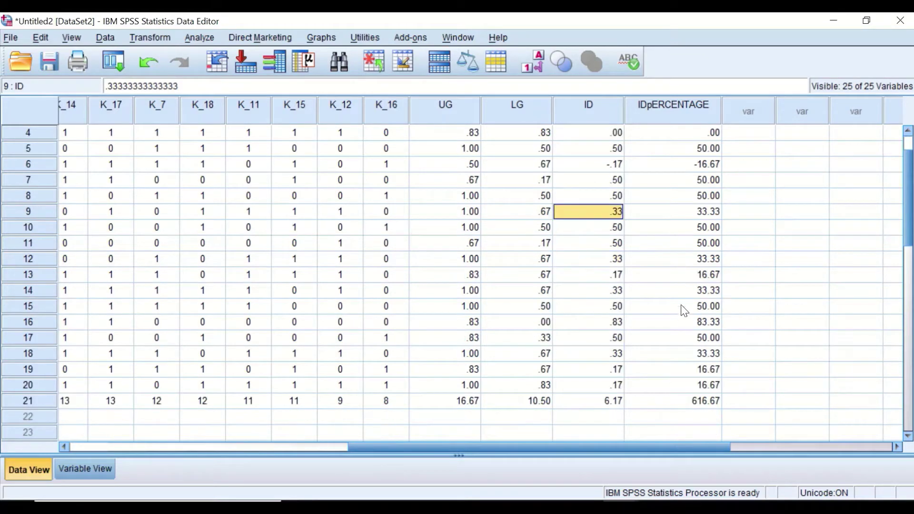
pyautogui.scroll(1, 684, 316)
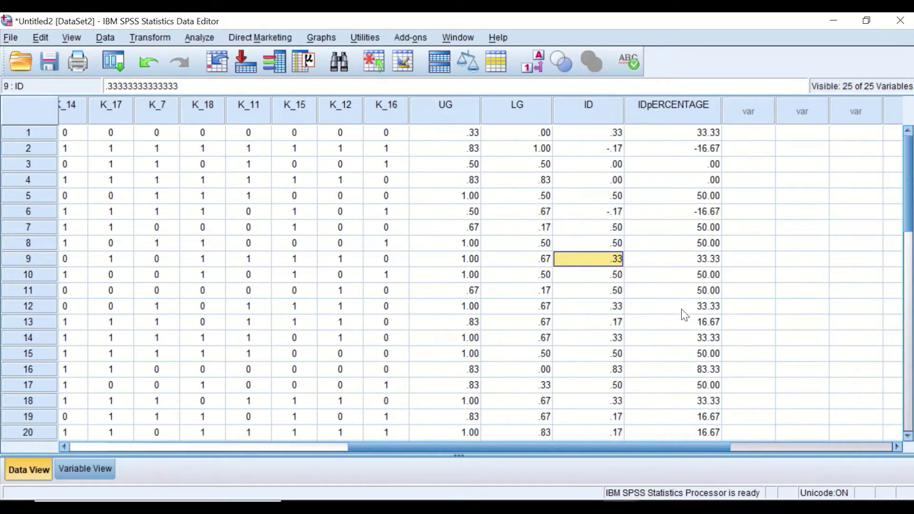
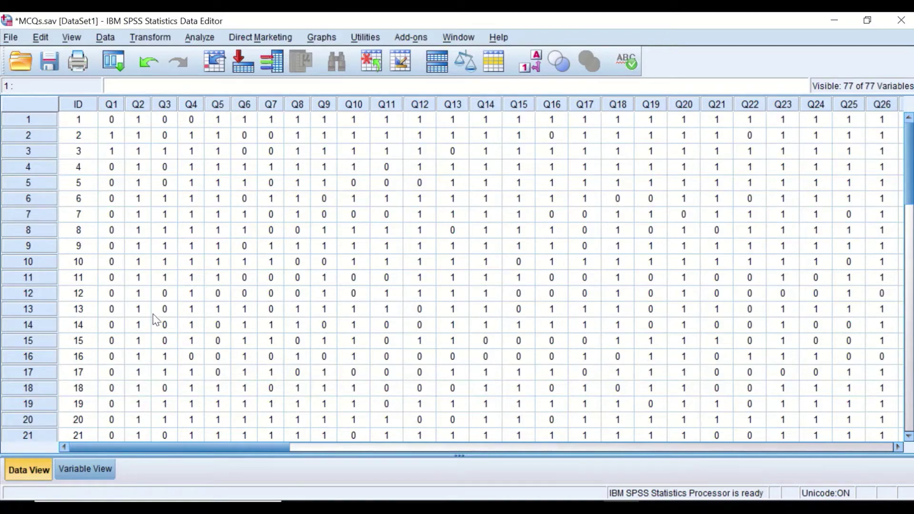
# Browse the data grid, then open Transform > Compute Variable.
pyautogui.scroll(-8, 157, 320)
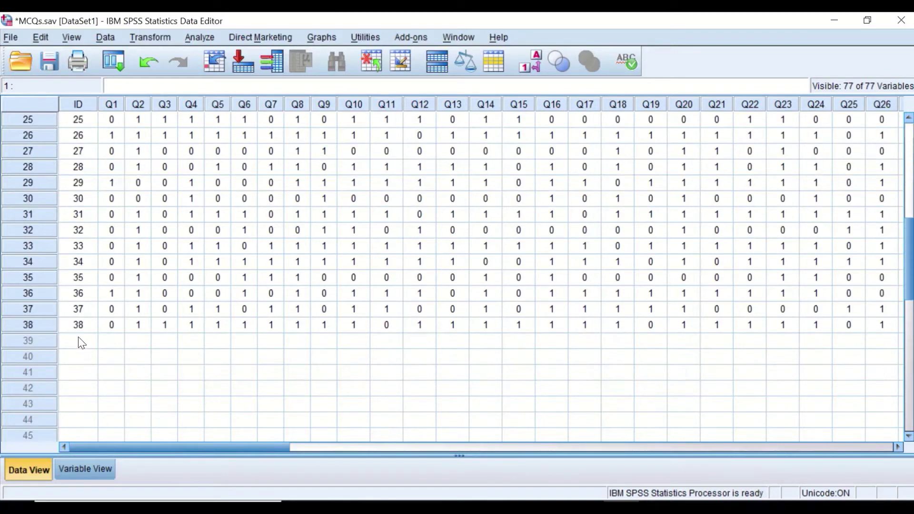
pyautogui.scroll(8, 78, 336)
pyautogui.moveTo(216, 445); pyautogui.dragTo(186, 243)
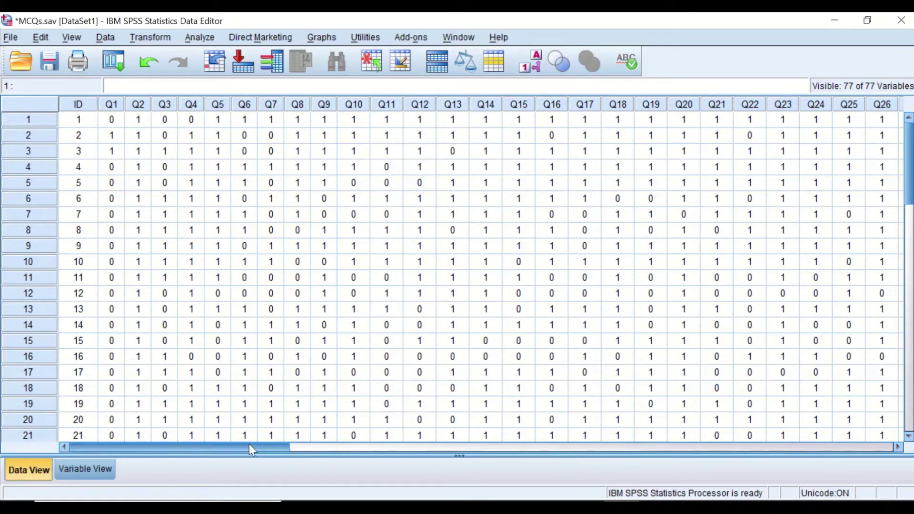
pyautogui.moveTo(249, 445); pyautogui.dragTo(199, 408)
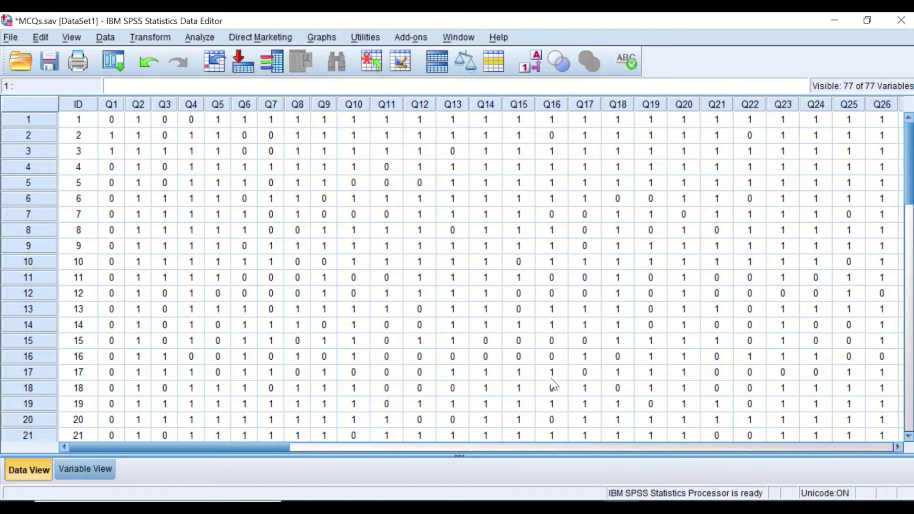
pyautogui.moveTo(244, 447); pyautogui.dragTo(686, 448)
pyautogui.hscroll(-15, 692, 414)
pyautogui.moveTo(181, 446); pyautogui.dragTo(684, 283)
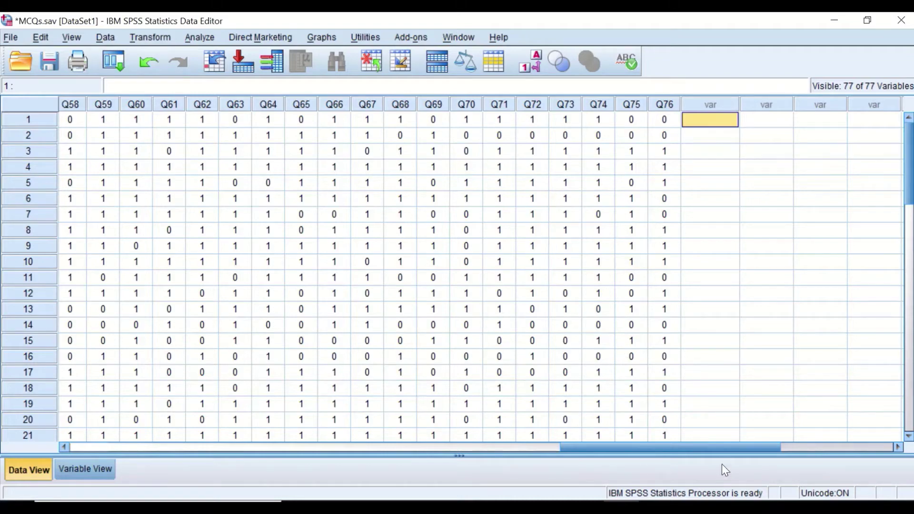
pyautogui.moveTo(722, 449); pyautogui.dragTo(218, 402)
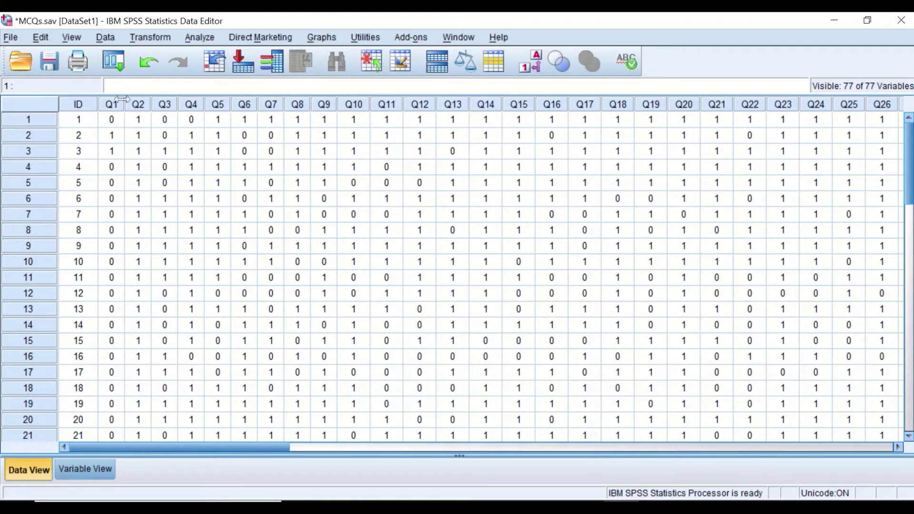
pyautogui.moveTo(205, 446); pyautogui.dragTo(685, 347)
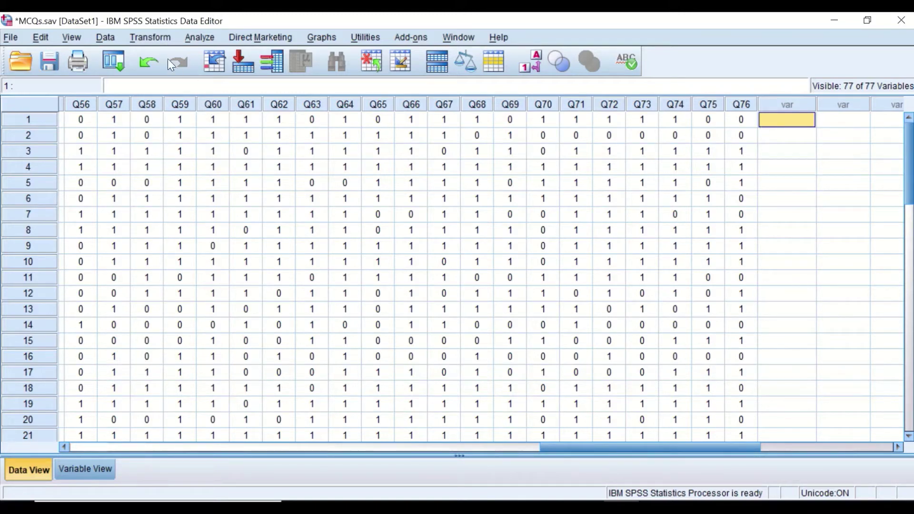
pyautogui.click(151, 37)
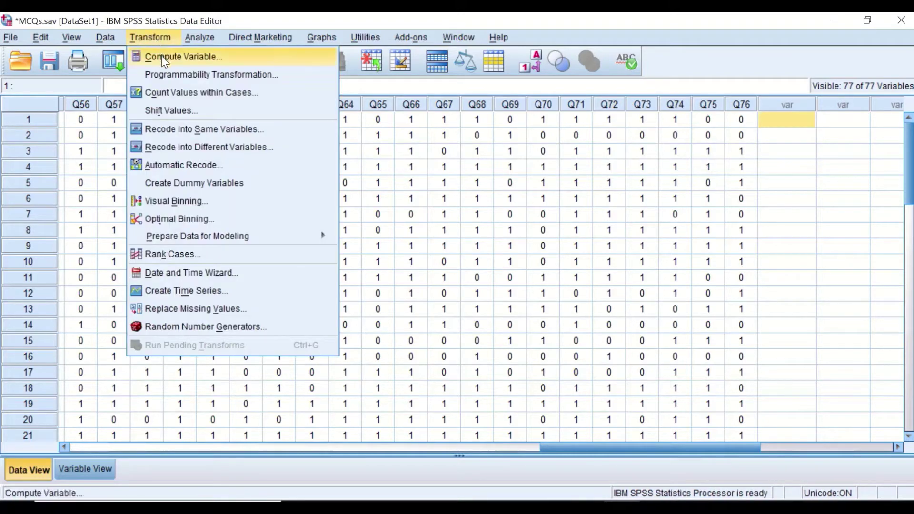
pyautogui.click(161, 57)
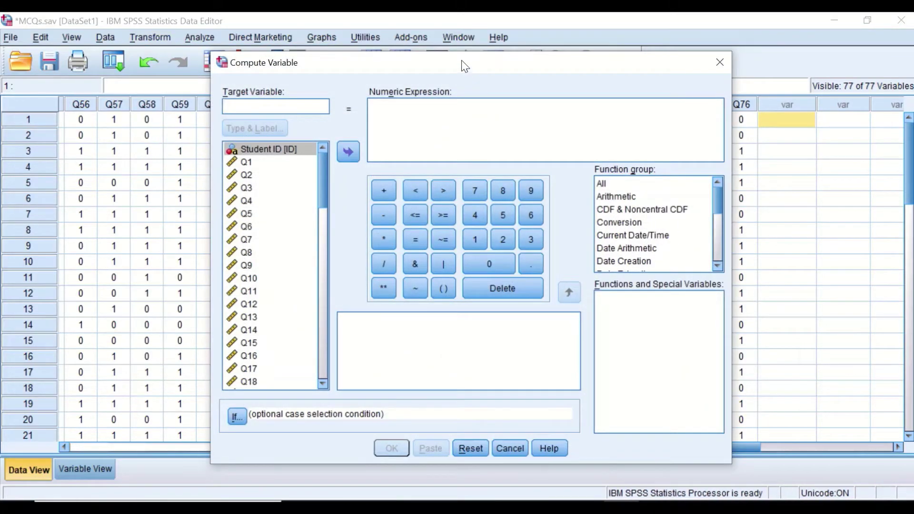
pyautogui.moveTo(461, 60); pyautogui.dragTo(351, 64)
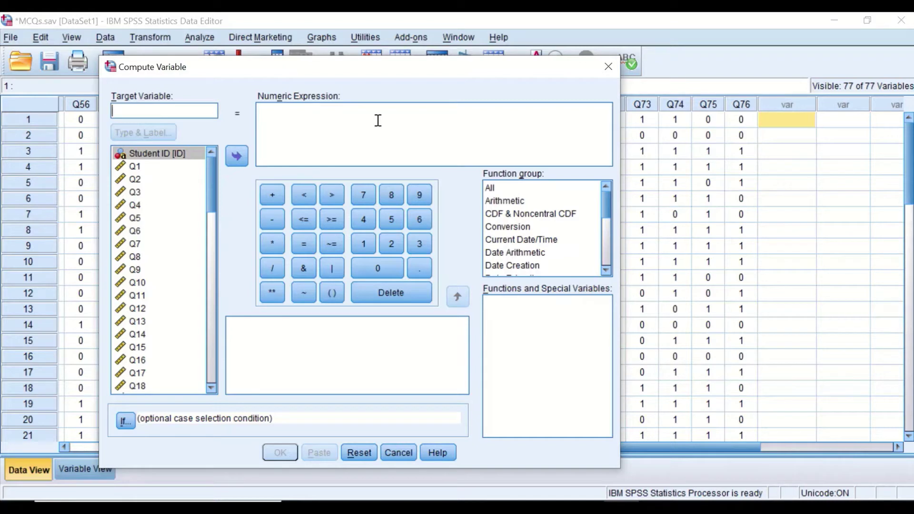
# Draft (Q1 + Q2 + Q3 + ) in the numeric expression box.
pyautogui.click(329, 293)
pyautogui.click(135, 166)
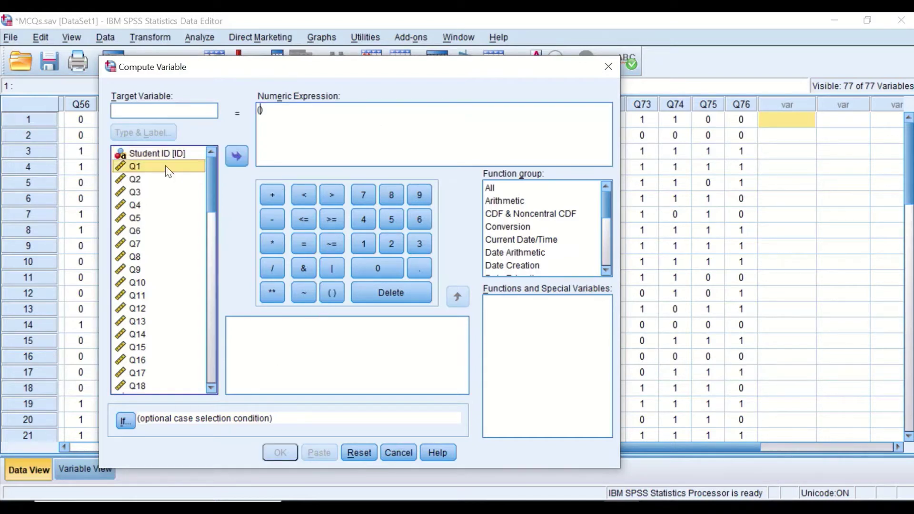
pyautogui.click(235, 154)
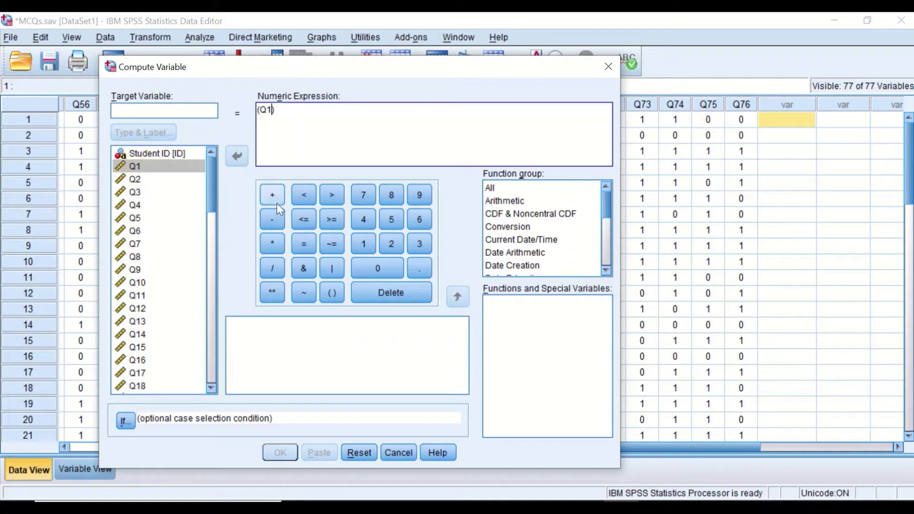
pyautogui.click(272, 195)
pyautogui.click(138, 180)
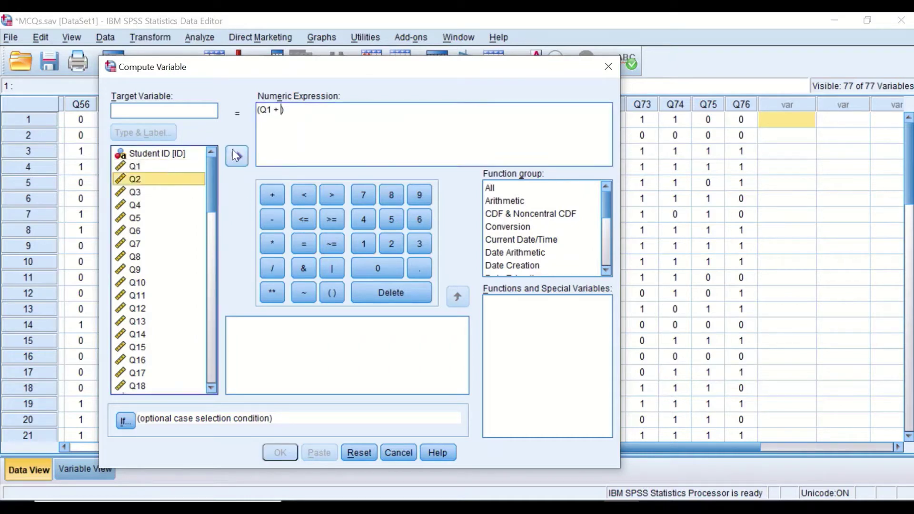
pyautogui.click(235, 155)
pyautogui.click(266, 195)
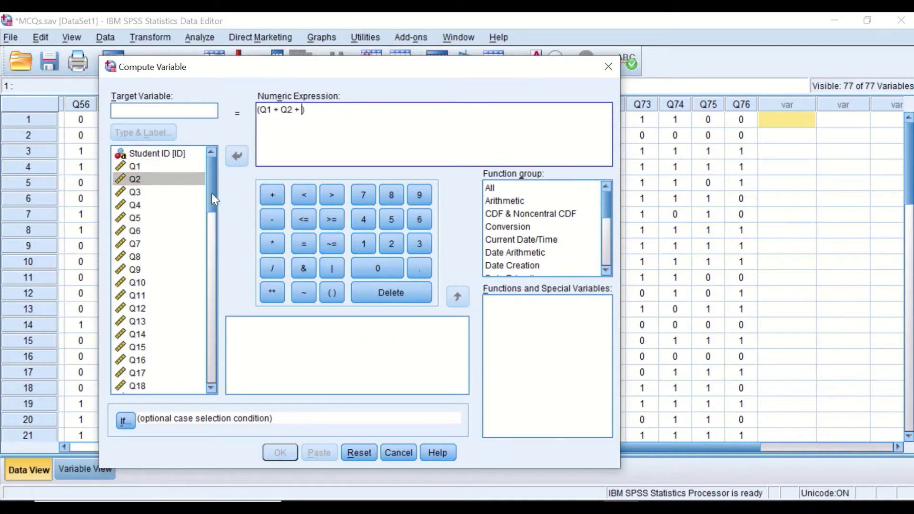
pyautogui.click(136, 192)
pyautogui.click(271, 196)
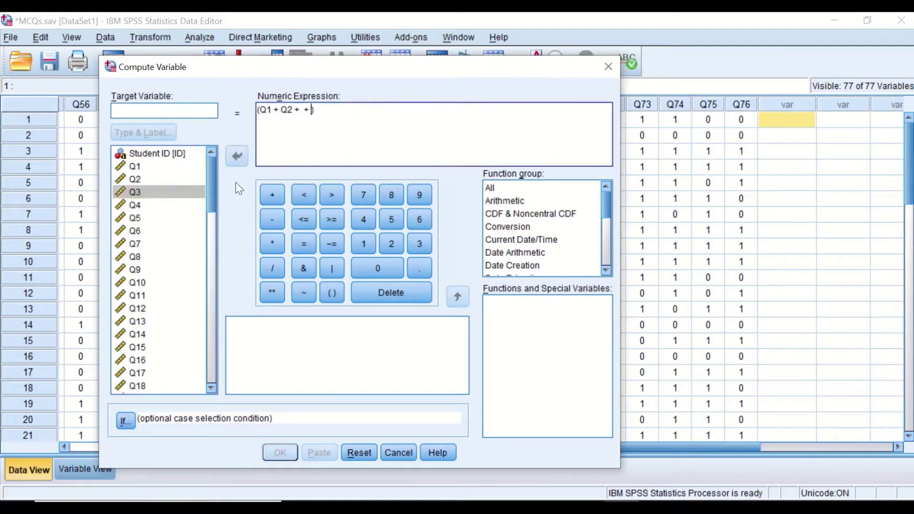
pyautogui.click(302, 110)
pyautogui.click(195, 192)
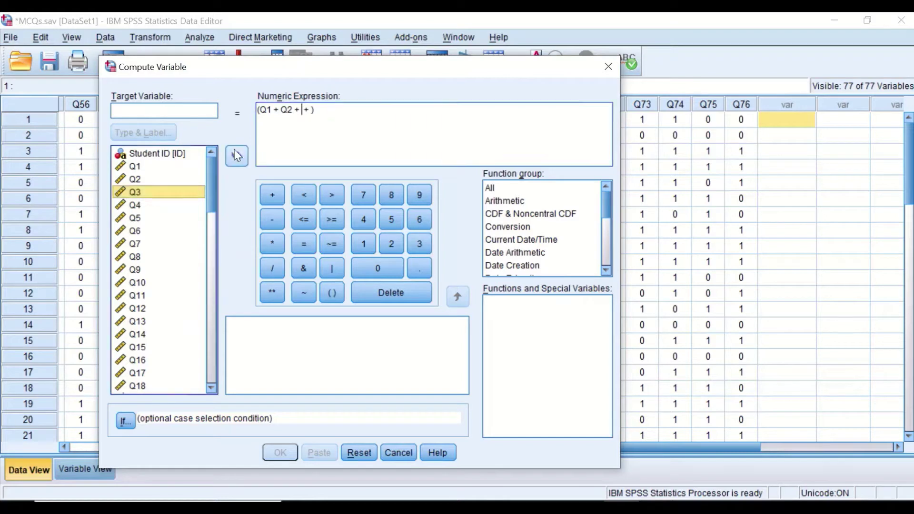
pyautogui.click(237, 156)
# Append / 76 * 100 to the expression, then select the whole draft.
pyautogui.click(320, 128)
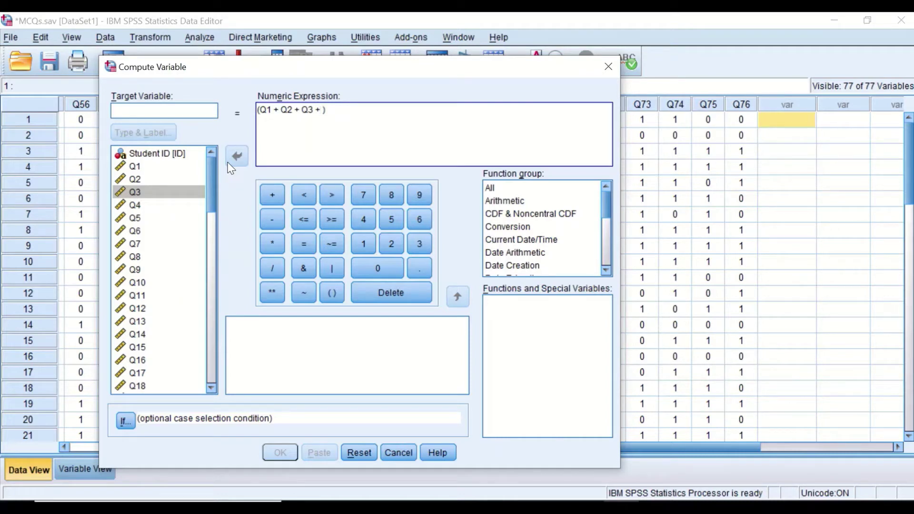
pyautogui.click(336, 122)
pyautogui.click(273, 267)
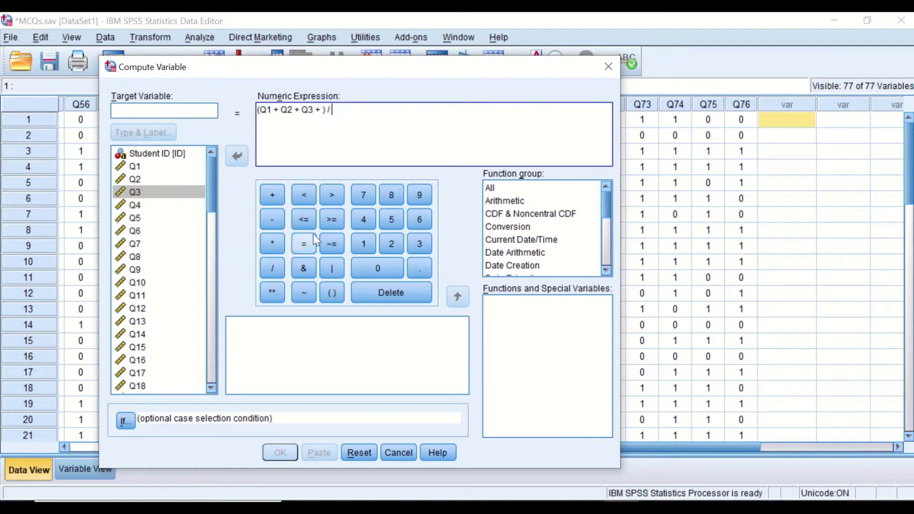
pyautogui.click(362, 196)
pyautogui.click(417, 221)
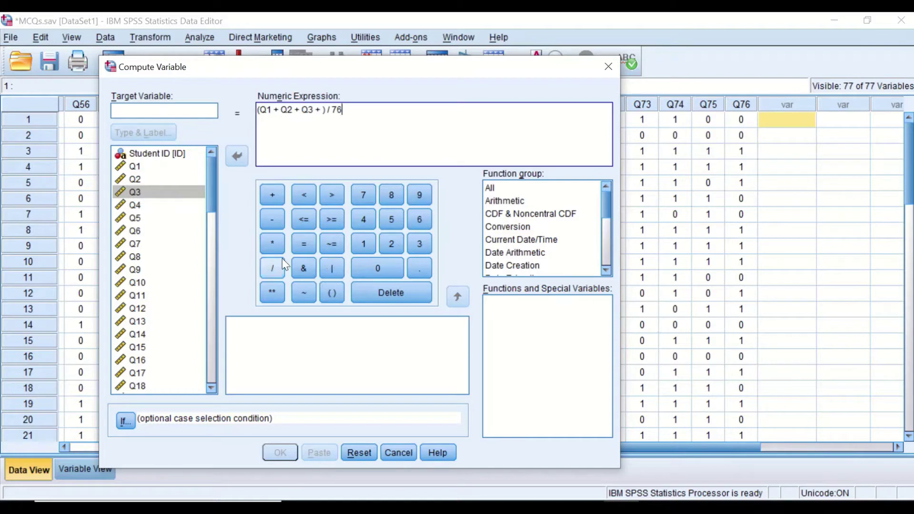
pyautogui.click(271, 243)
pyautogui.click(363, 244)
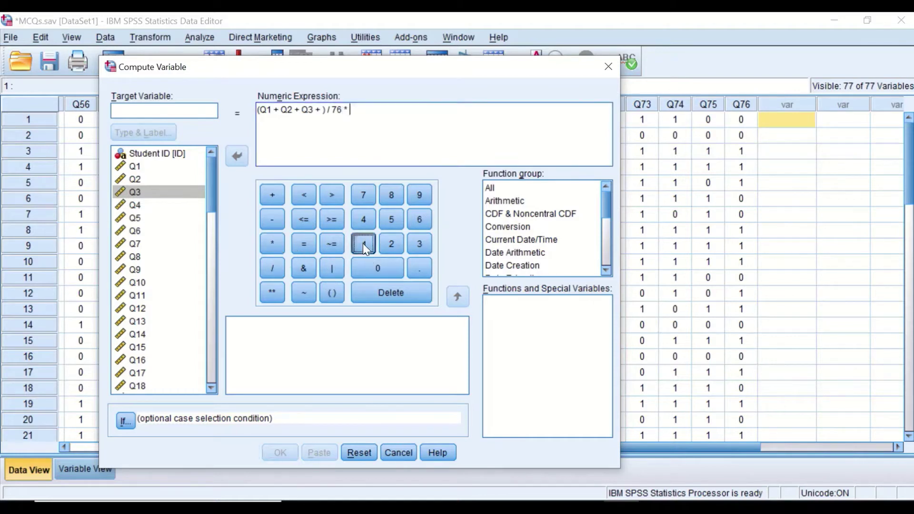
pyautogui.click(375, 270)
pyautogui.click(375, 269)
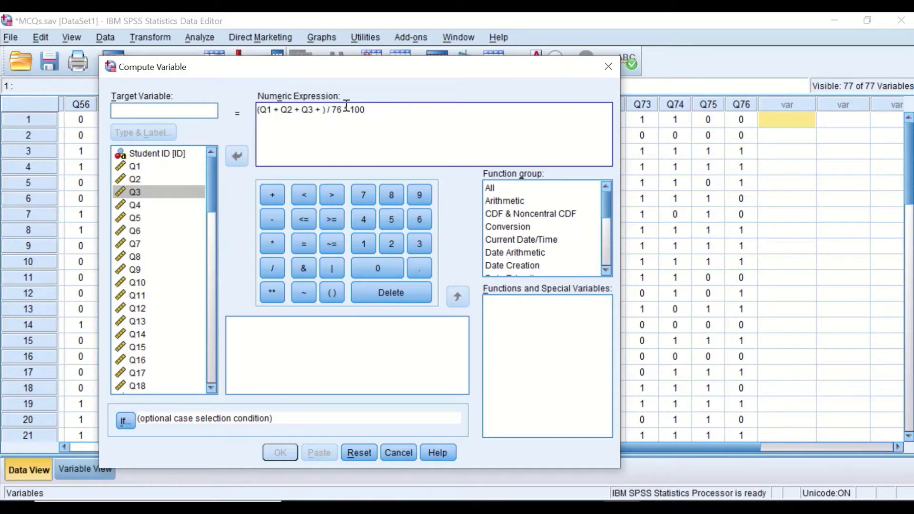
pyautogui.moveTo(378, 110); pyautogui.dragTo(250, 109)
# Delete the draft and insert the Statistical SUM function with its placeholders cleared.
pyautogui.press('BackSpace')
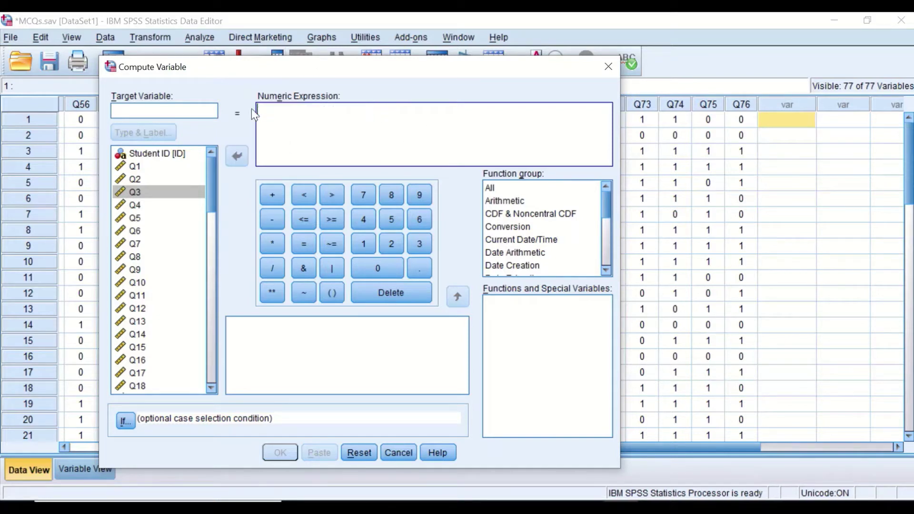
pyautogui.click(492, 189)
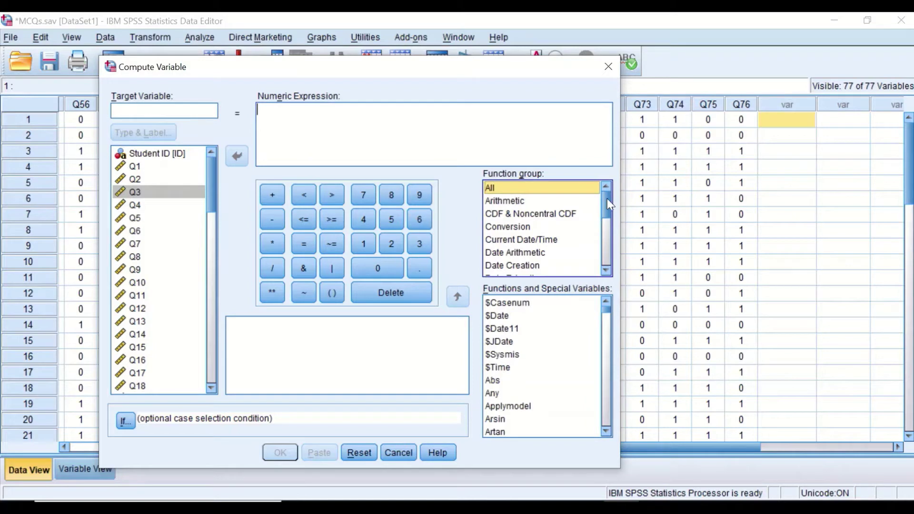
pyautogui.moveTo(607, 199); pyautogui.dragTo(595, 242)
pyautogui.click(501, 229)
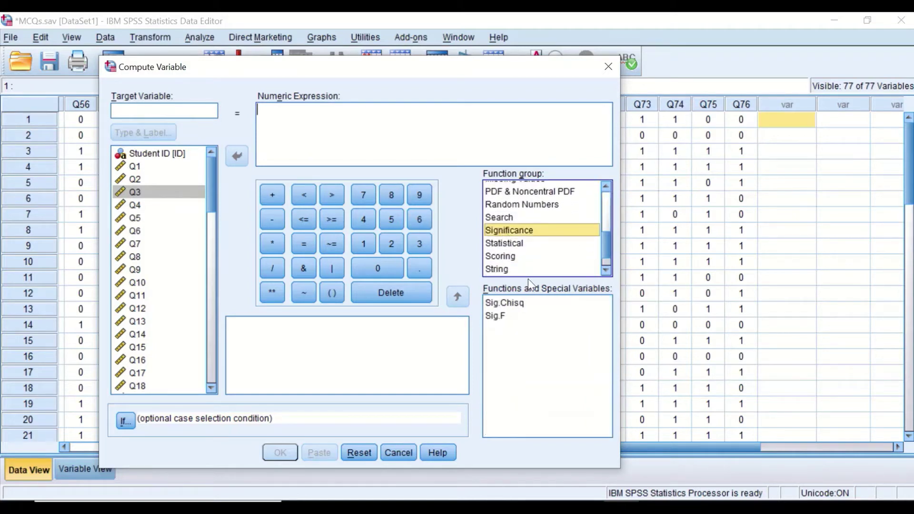
pyautogui.click(504, 243)
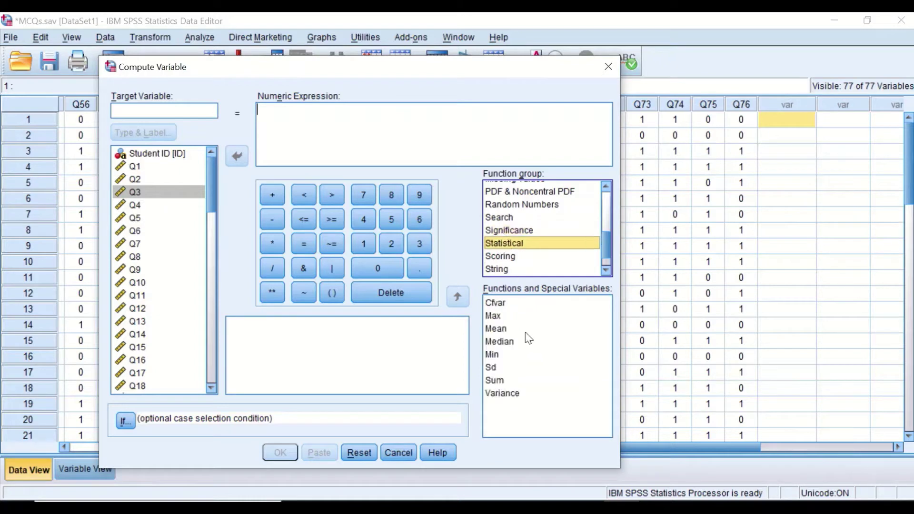
pyautogui.click(499, 380)
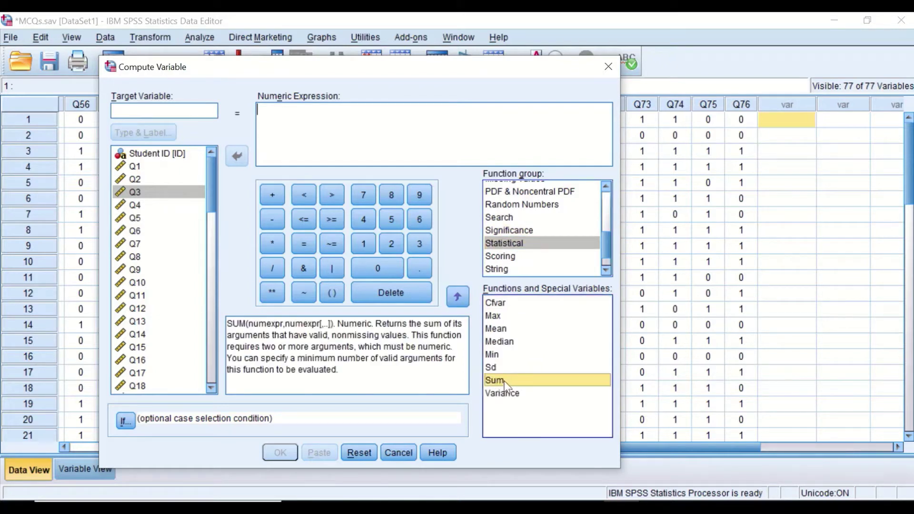
pyautogui.moveTo(504, 381); pyautogui.dragTo(286, 121)
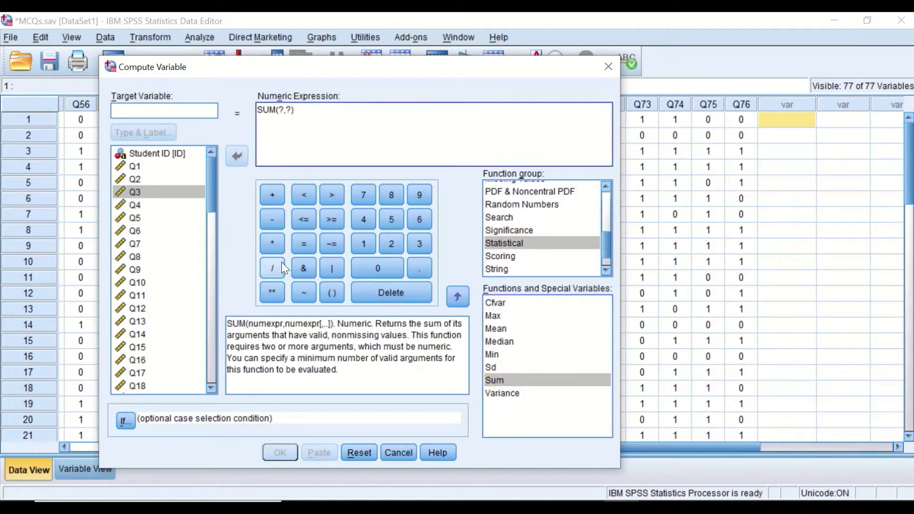
pyautogui.doubleClick(283, 110)
pyautogui.press('Delete')
pyautogui.press('Delete')
pyautogui.press('Delete')
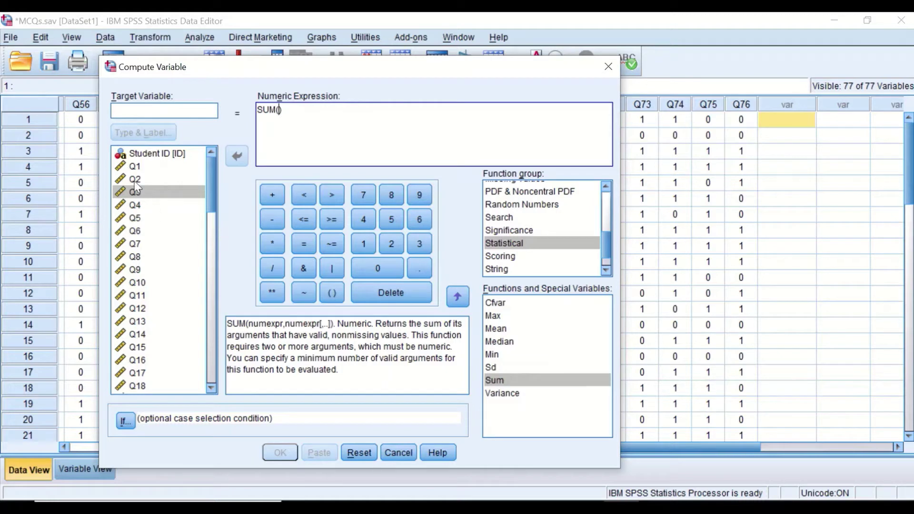
# Fill SUM with the arguments Q1,Q2,Q3.
pyautogui.click(135, 166)
pyautogui.click(234, 157)
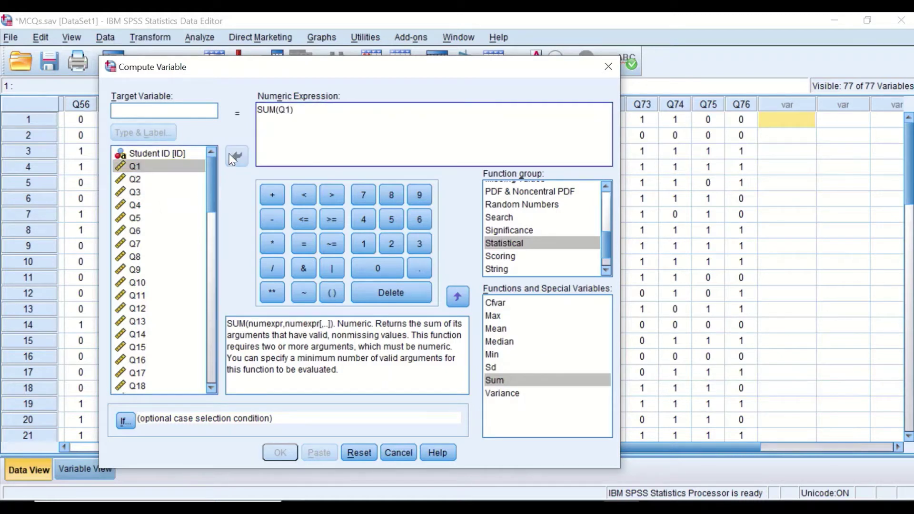
pyautogui.write(',')
pyautogui.click(135, 179)
pyautogui.click(234, 158)
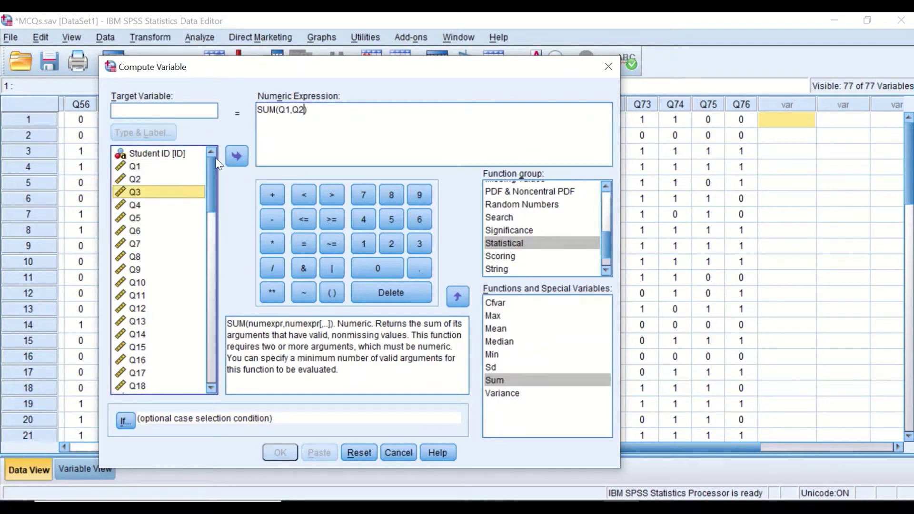
pyautogui.click(236, 158)
pyautogui.click(303, 110)
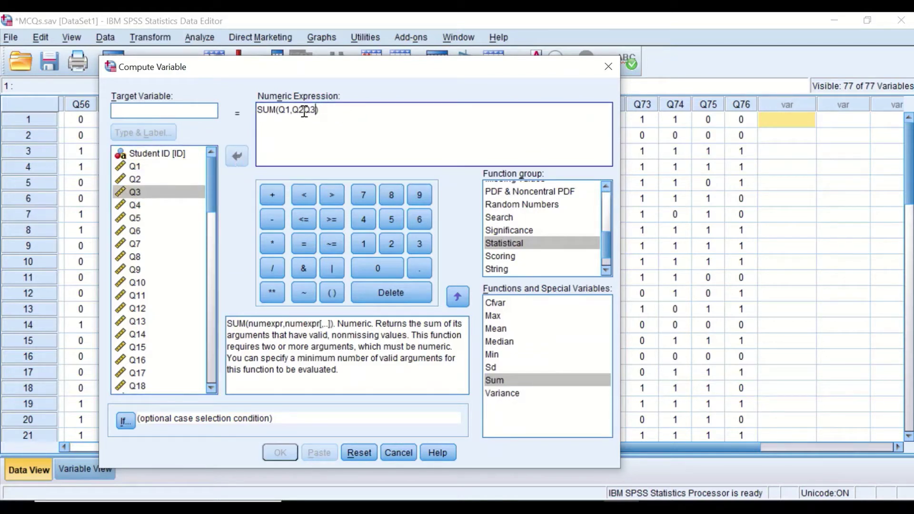
pyautogui.write(',')
# Append / 76 * 100, then select and delete the whole SUM formula.
pyautogui.click(269, 267)
pyautogui.click(366, 196)
pyautogui.click(418, 219)
pyautogui.click(270, 245)
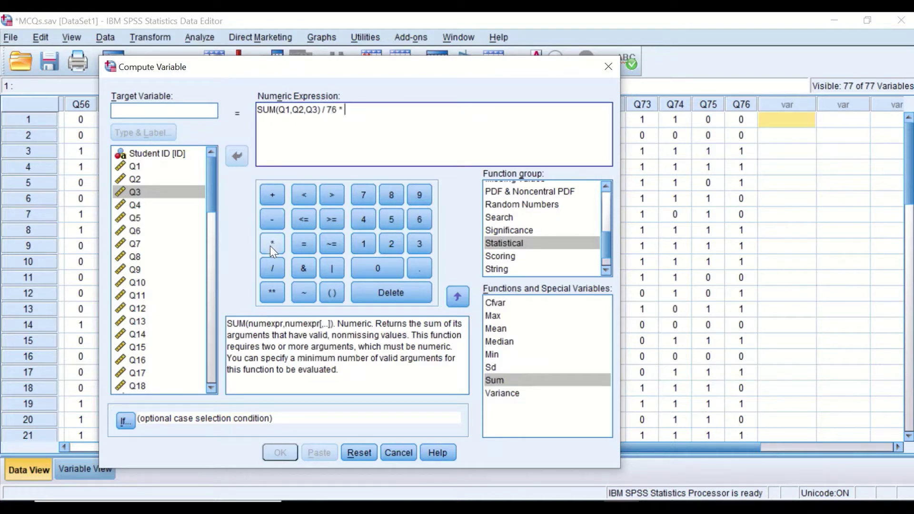
pyautogui.click(361, 243)
pyautogui.click(371, 265)
pyautogui.click(371, 265)
pyautogui.moveTo(363, 109); pyautogui.dragTo(247, 112)
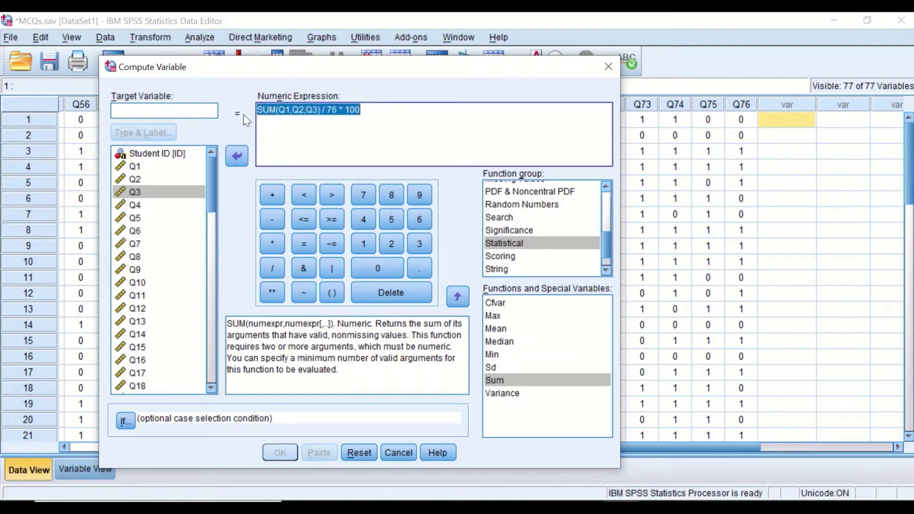
pyautogui.press('Delete')
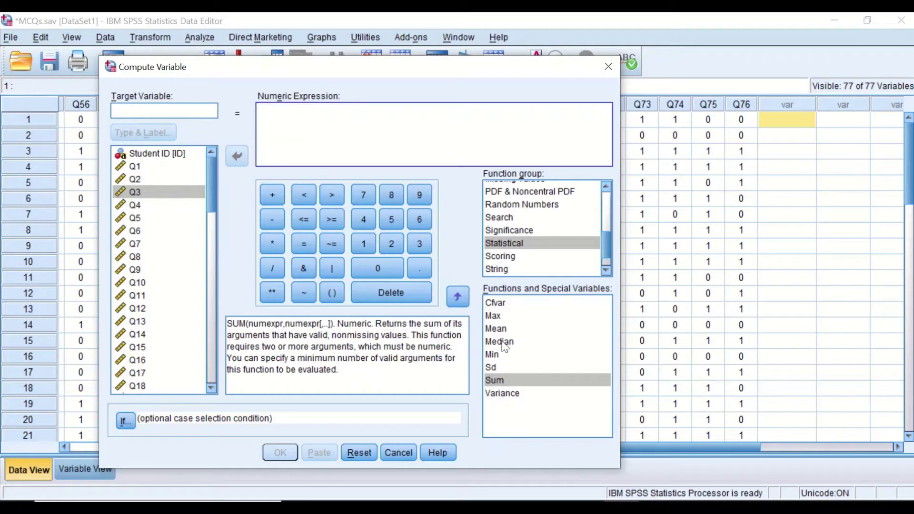
# Insert the MEAN function and name the target variable OverallMarks.
pyautogui.moveTo(497, 329); pyautogui.dragTo(302, 122)
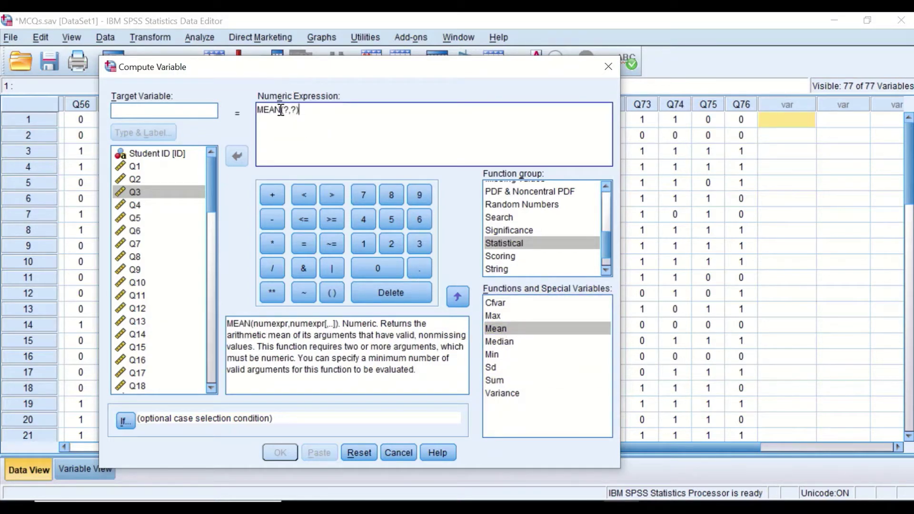
pyautogui.click(188, 111)
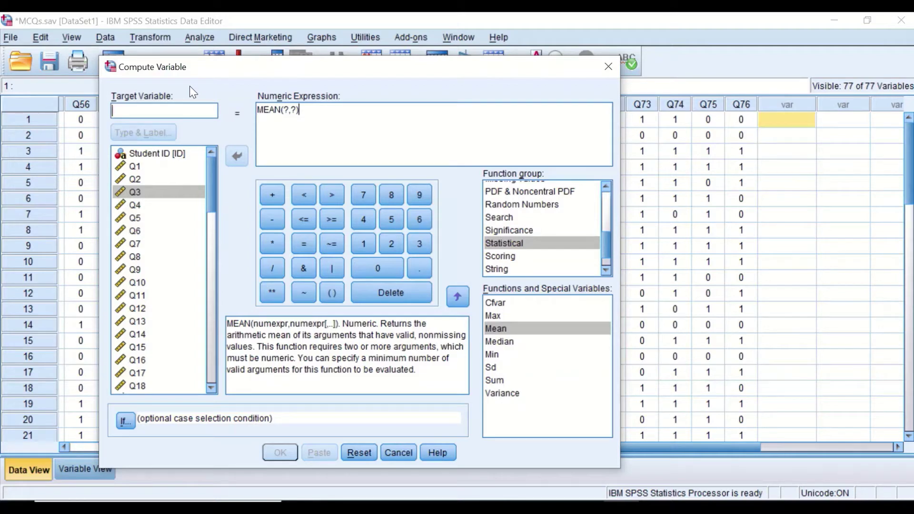
pyautogui.write('Overal')
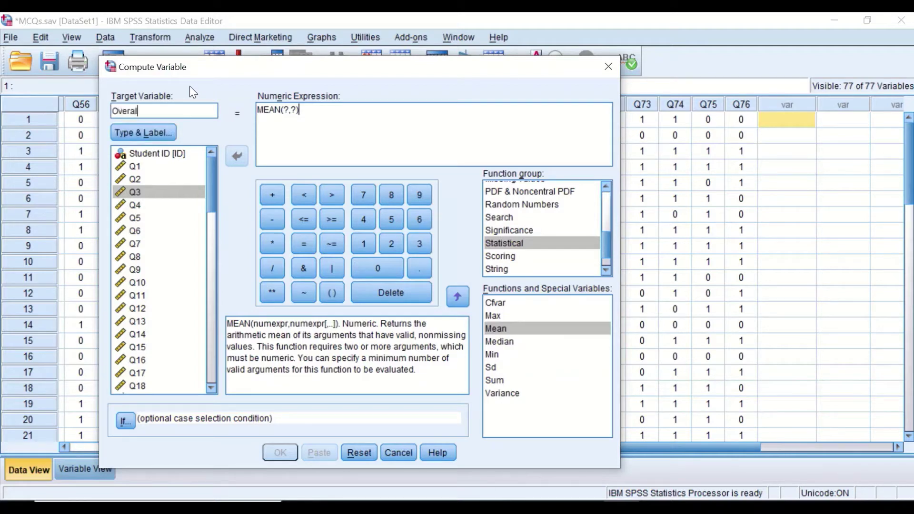
pyautogui.write('lMarrks')
pyautogui.click(157, 110)
pyautogui.press('BackSpace')
# Remove a misplaced Q1 and the ?,? placeholders from MEAN.
pyautogui.click(136, 166)
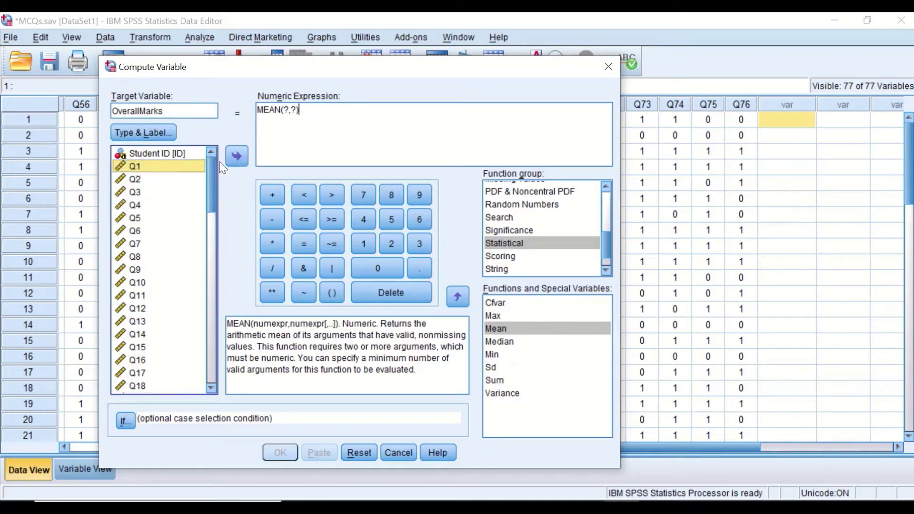
pyautogui.click(236, 157)
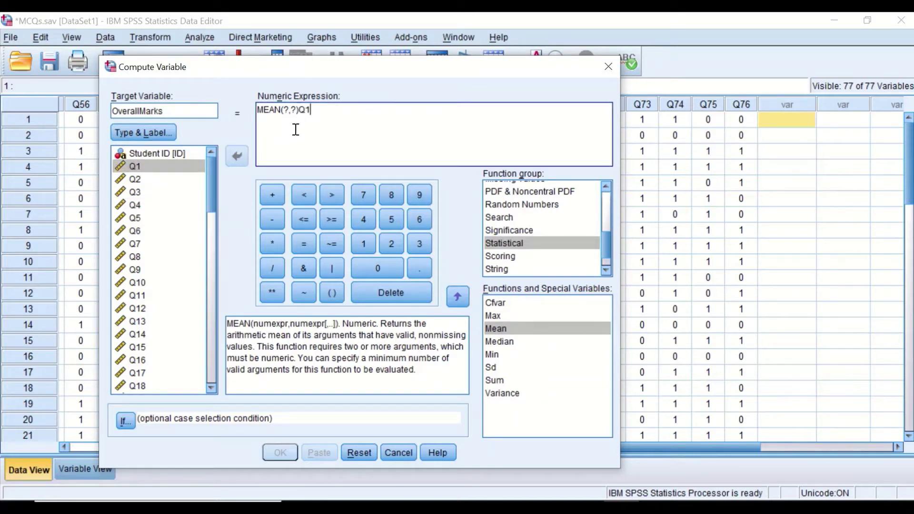
pyautogui.moveTo(299, 110); pyautogui.dragTo(313, 110)
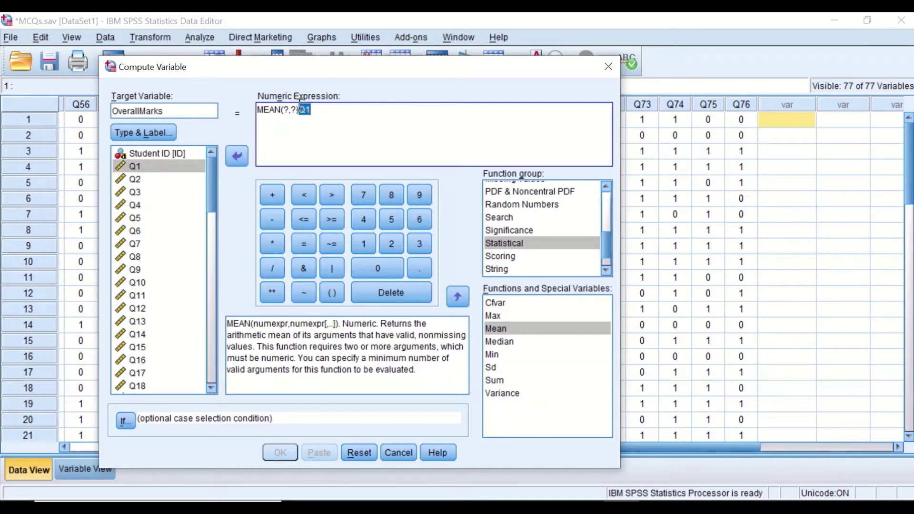
pyautogui.press('Delete')
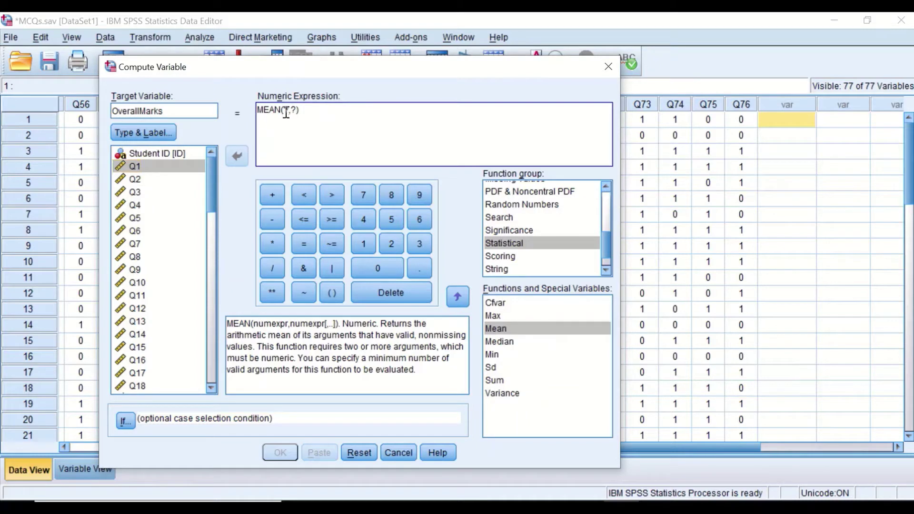
pyautogui.moveTo(284, 111); pyautogui.dragTo(298, 112)
pyautogui.press('Delete')
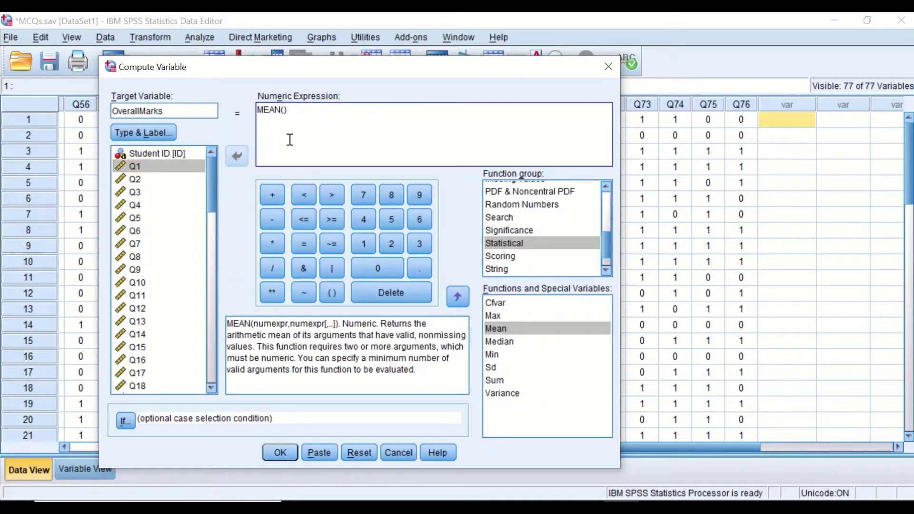
# Enter Q1, Q2 and Q3 as the MEAN arguments.
pyautogui.doubleClick(140, 166)
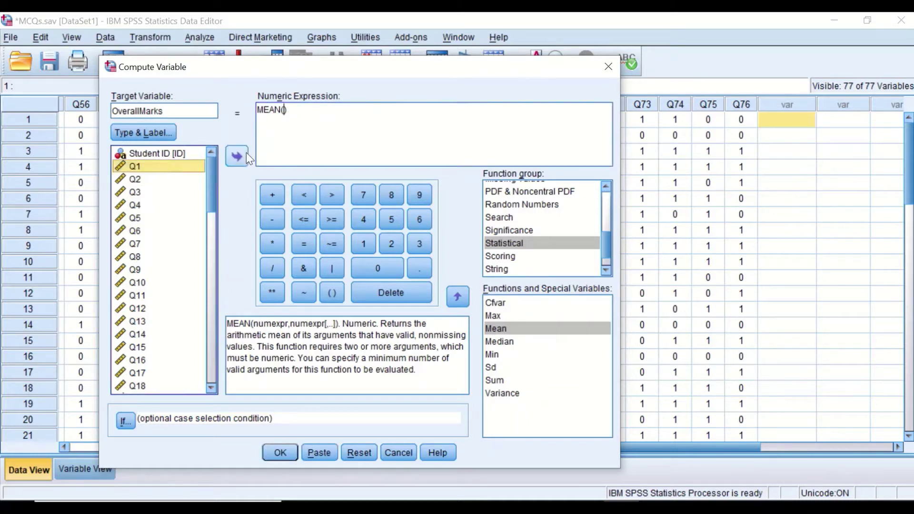
pyautogui.write(',')
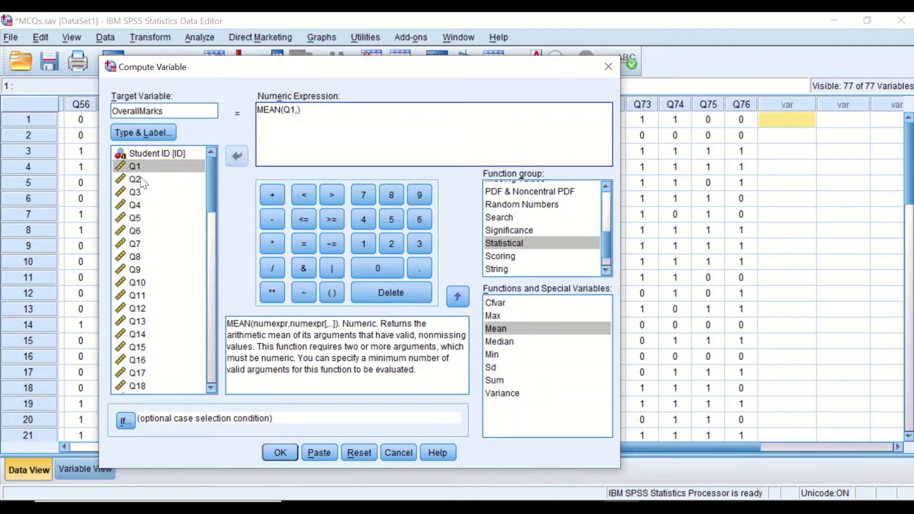
pyautogui.click(138, 179)
pyautogui.click(236, 158)
pyautogui.write(',')
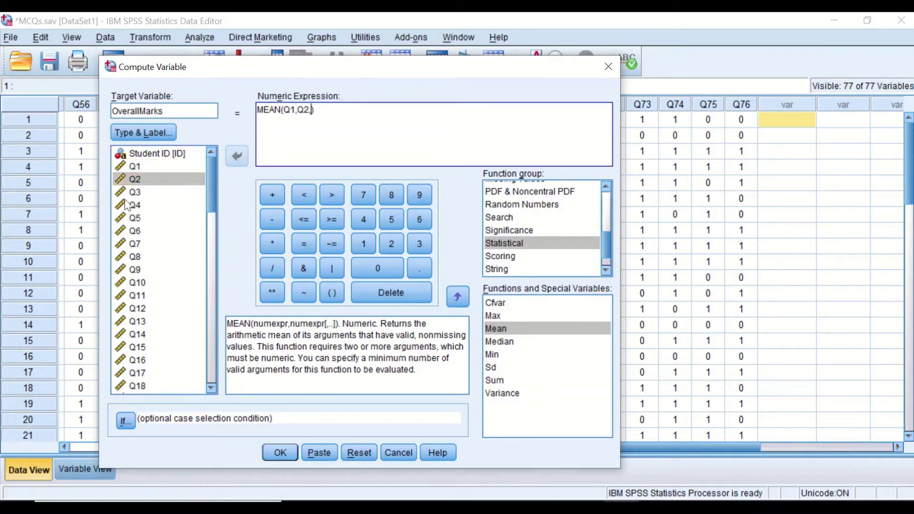
pyautogui.click(138, 191)
pyautogui.click(237, 157)
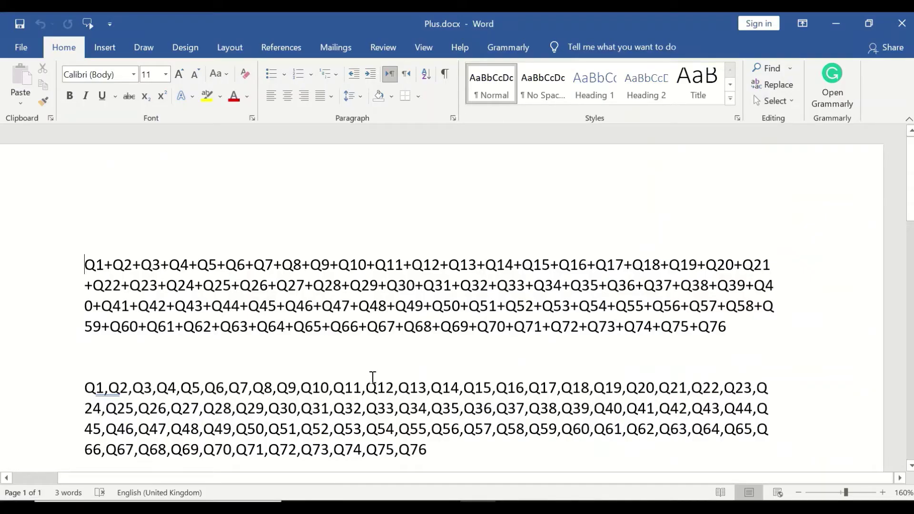
# Copy the comma-separated Q1,…,Q76 list from Plus.docx and switch back to SPSS.
pyautogui.scroll(-3, 352, 352)
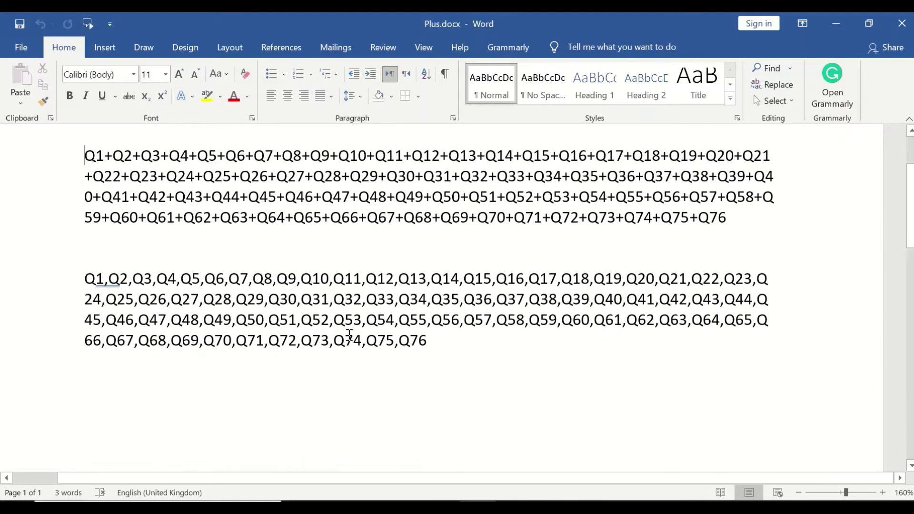
pyautogui.moveTo(428, 396); pyautogui.dragTo(86, 334)
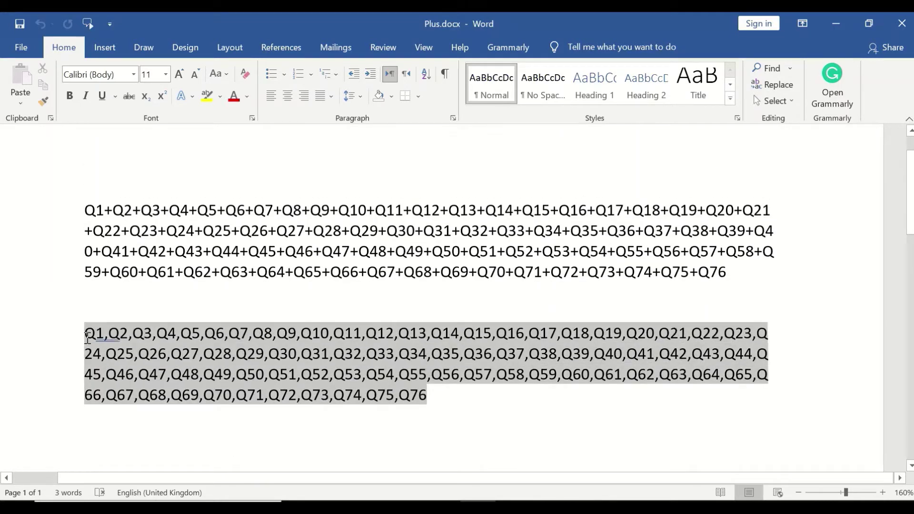
pyautogui.rightClick(123, 339)
pyautogui.click(153, 163)
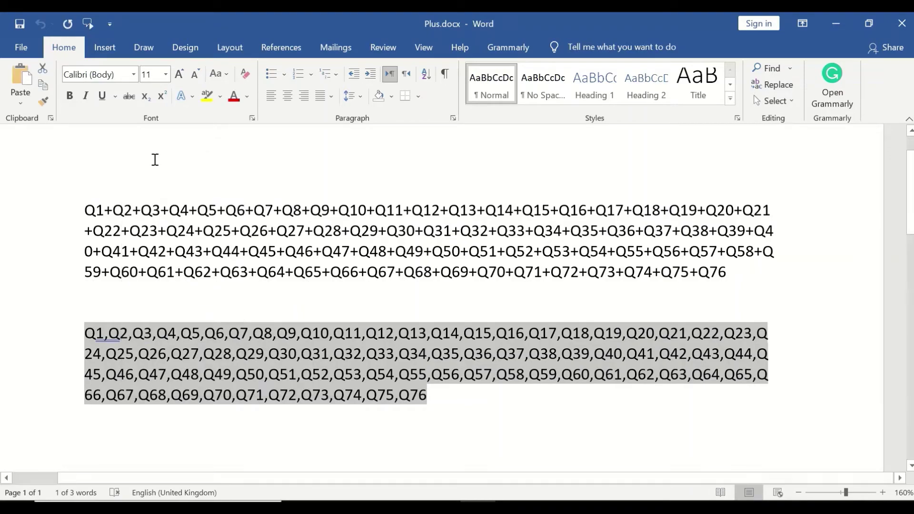
pyautogui.hotkey('alt', 'Tab')
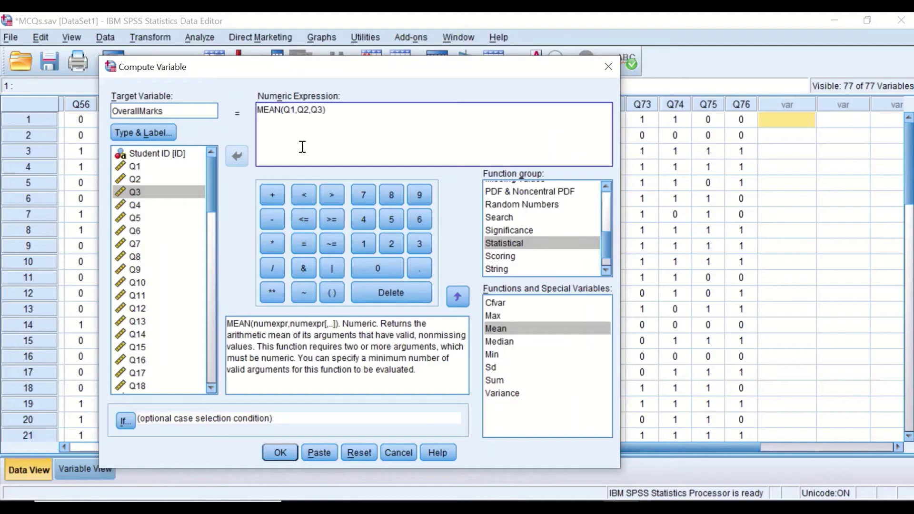
# Replace the MEAN arguments with the pasted Q1–Q76 list, append * 100, and run it.
pyautogui.moveTo(326, 110); pyautogui.dragTo(287, 112)
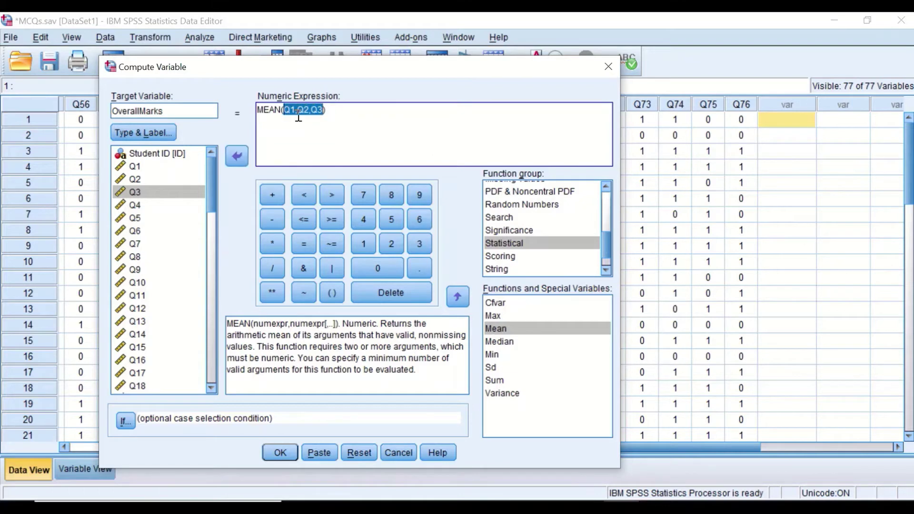
pyautogui.rightClick(298, 116)
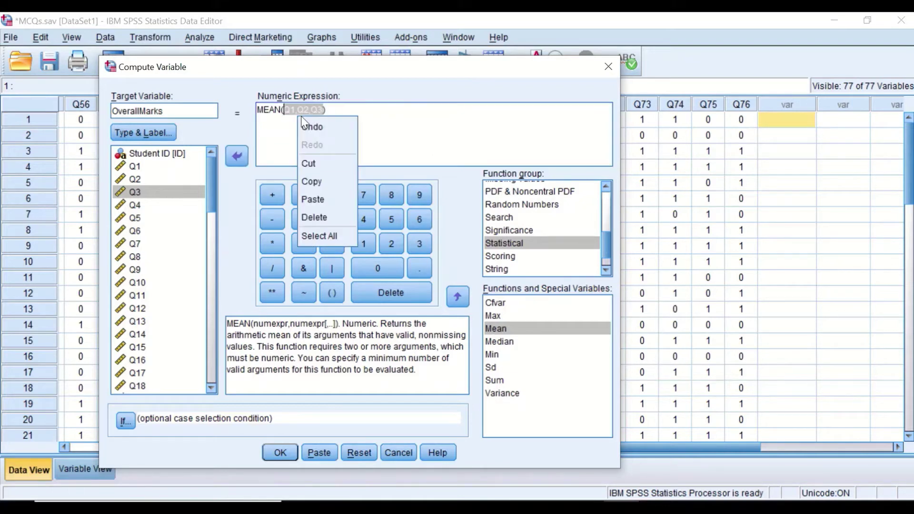
pyautogui.click(315, 200)
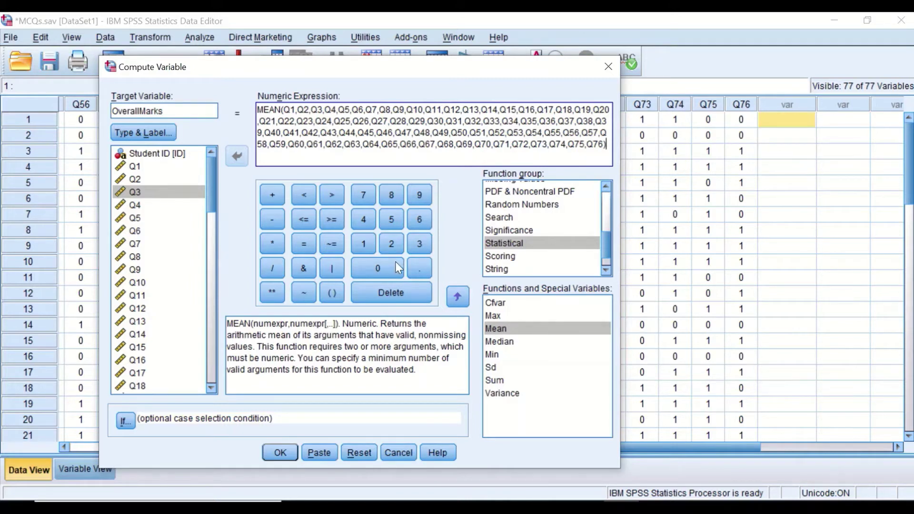
pyautogui.click(266, 243)
pyautogui.click(362, 242)
pyautogui.click(372, 268)
pyautogui.click(372, 268)
pyautogui.click(279, 454)
pyautogui.click(833, 19)
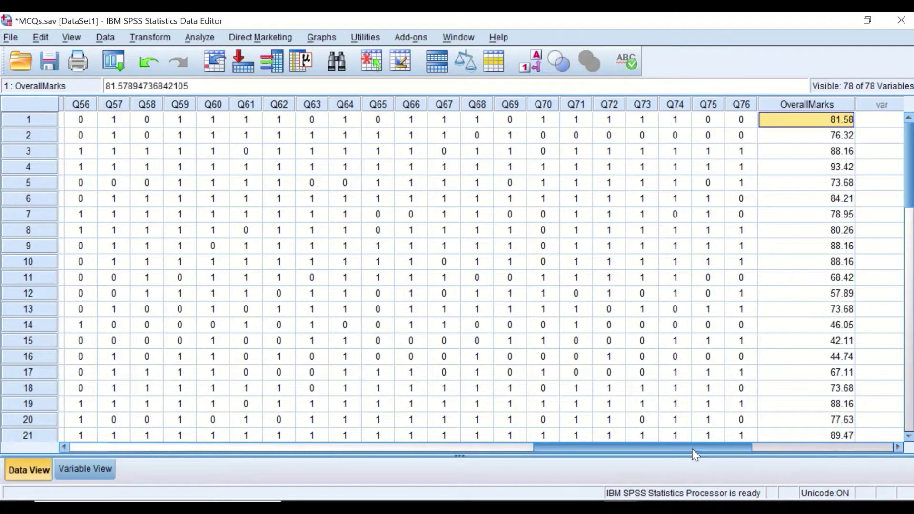
# Narrow the OverallMarks column to fit its percentage values.
pyautogui.moveTo(692, 447); pyautogui.dragTo(782, 438)
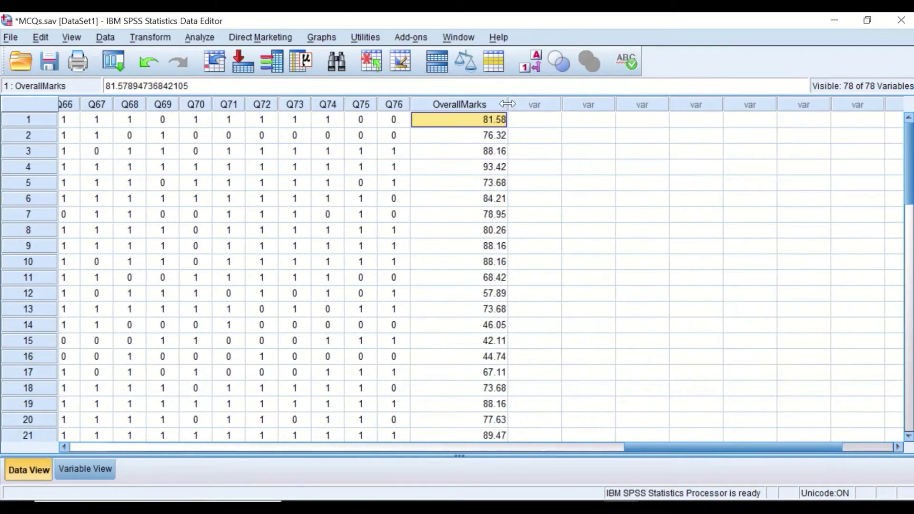
pyautogui.moveTo(507, 103); pyautogui.dragTo(481, 104)
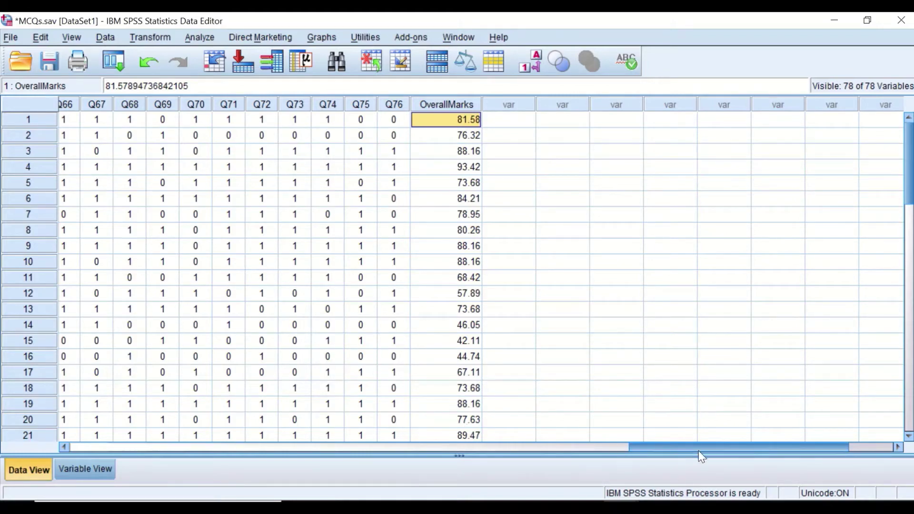
pyautogui.moveTo(698, 451); pyautogui.dragTo(617, 343)
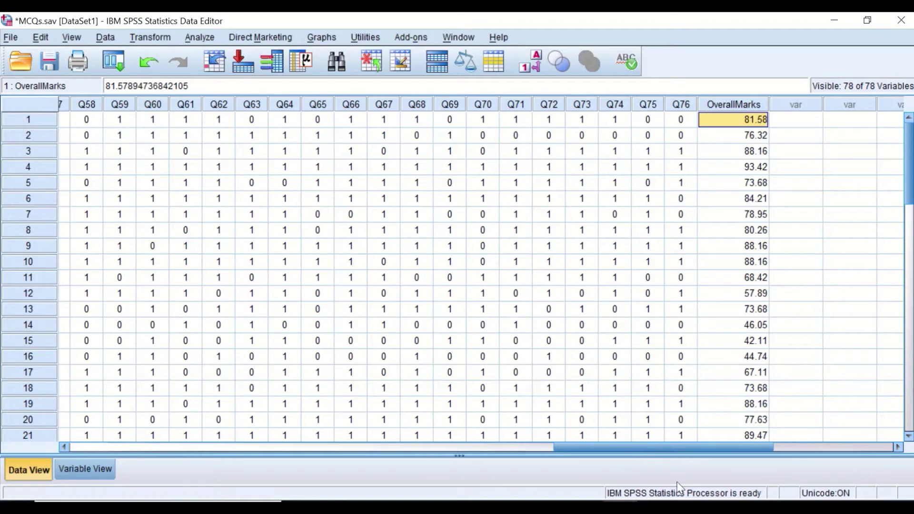
pyautogui.moveTo(696, 449); pyautogui.dragTo(185, 417)
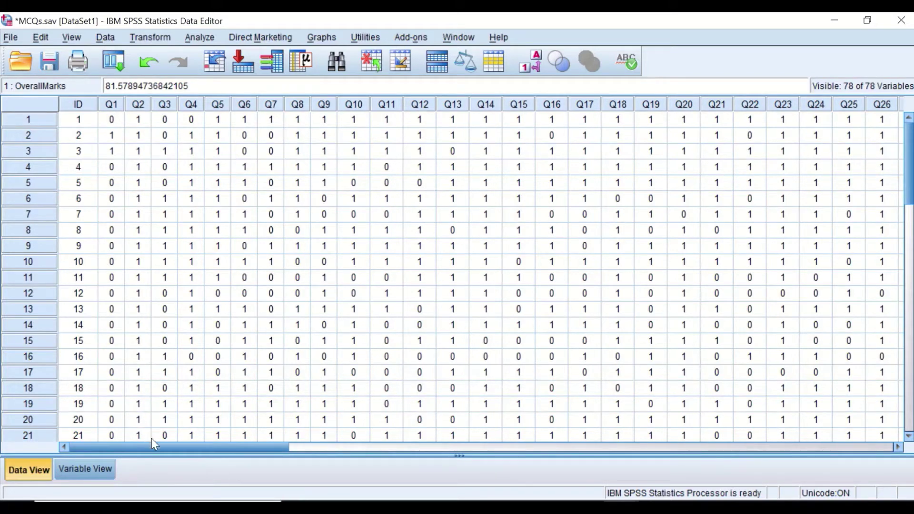
# Scroll across the Data View to review OverallMarks percentages from 42.11 to 93.42.
pyautogui.moveTo(154, 444); pyautogui.dragTo(671, 444)
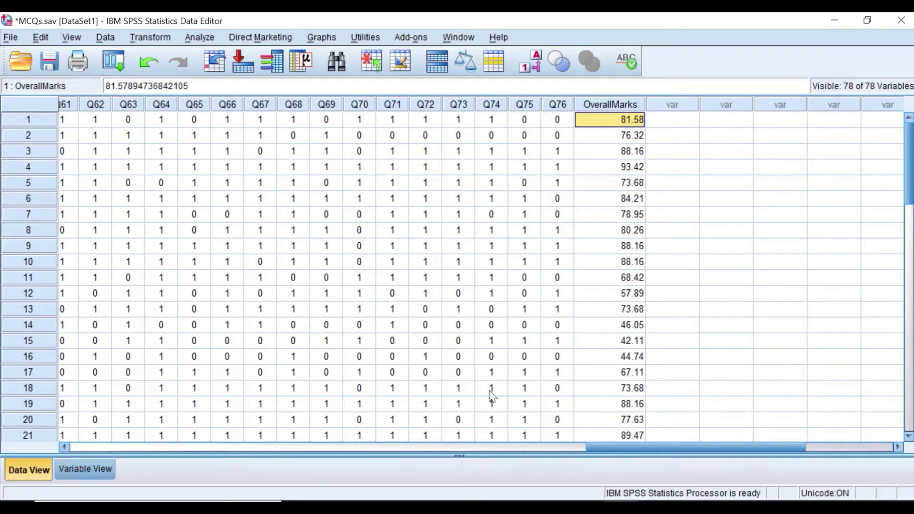
pyautogui.moveTo(764, 446); pyautogui.dragTo(636, 369)
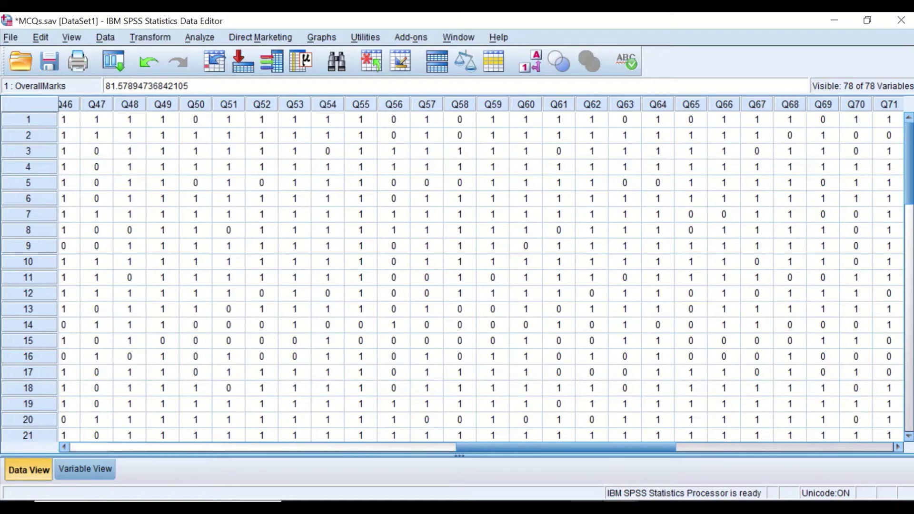
pyautogui.moveTo(586, 447); pyautogui.dragTo(142, 415)
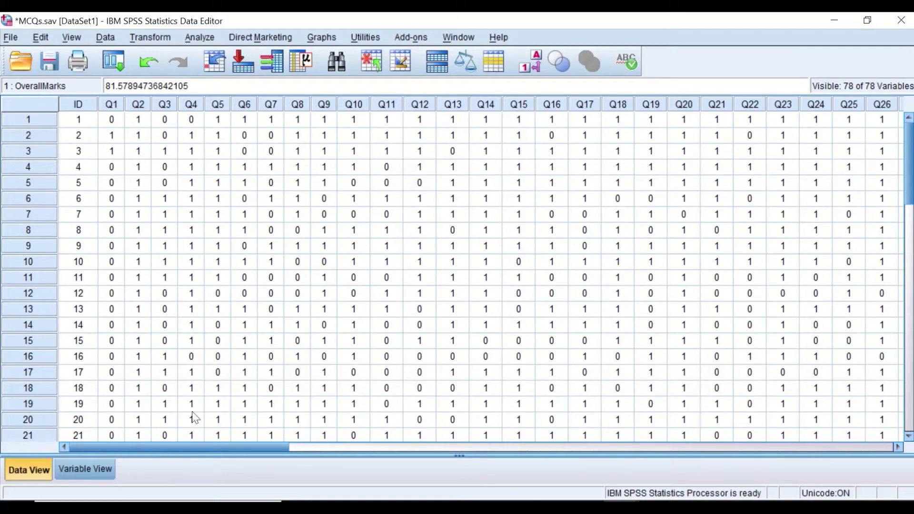
pyautogui.moveTo(213, 443); pyautogui.dragTo(747, 446)
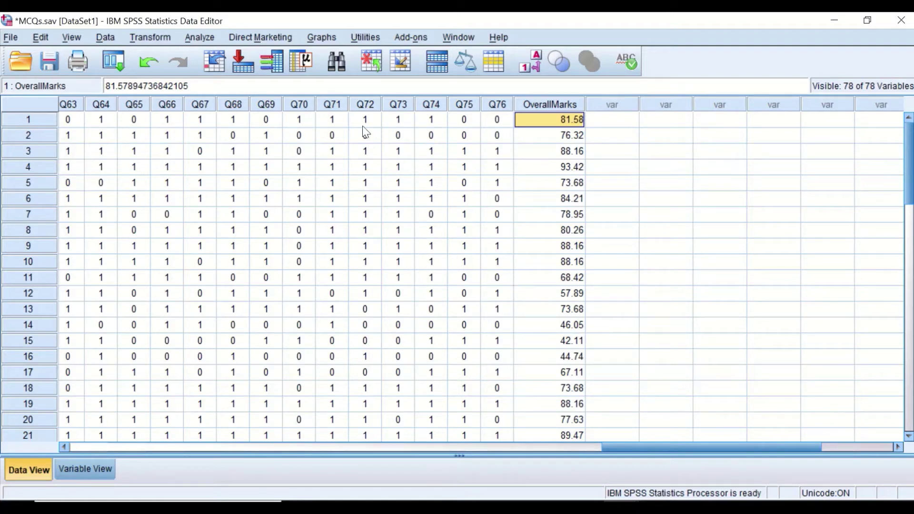
# Reset Bivariate Correlations and add all variables, Q1–Q76 plus OverallMarks, to the analysis.
pyautogui.click(205, 38)
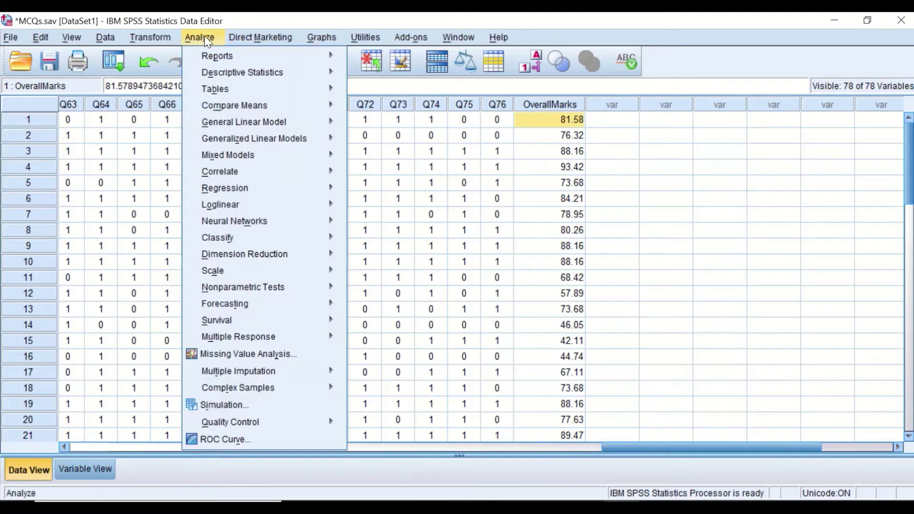
pyautogui.moveTo(235, 176)
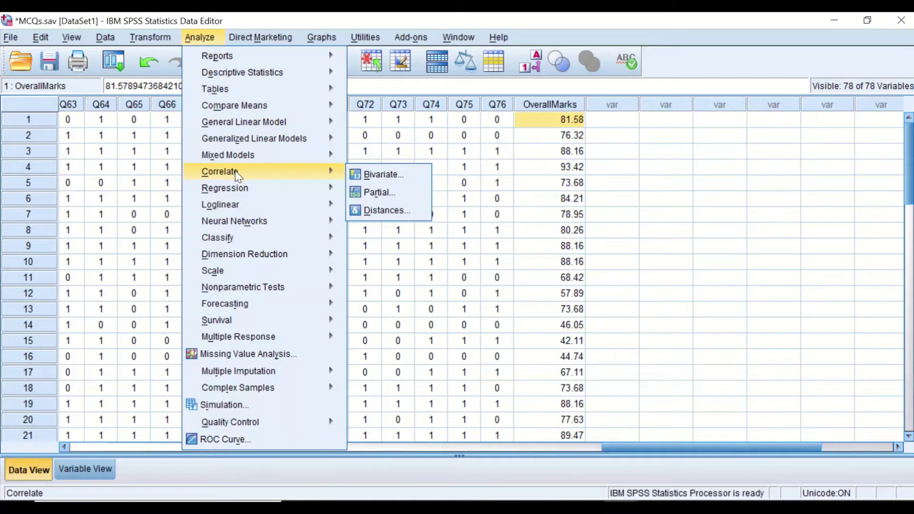
pyautogui.click(379, 177)
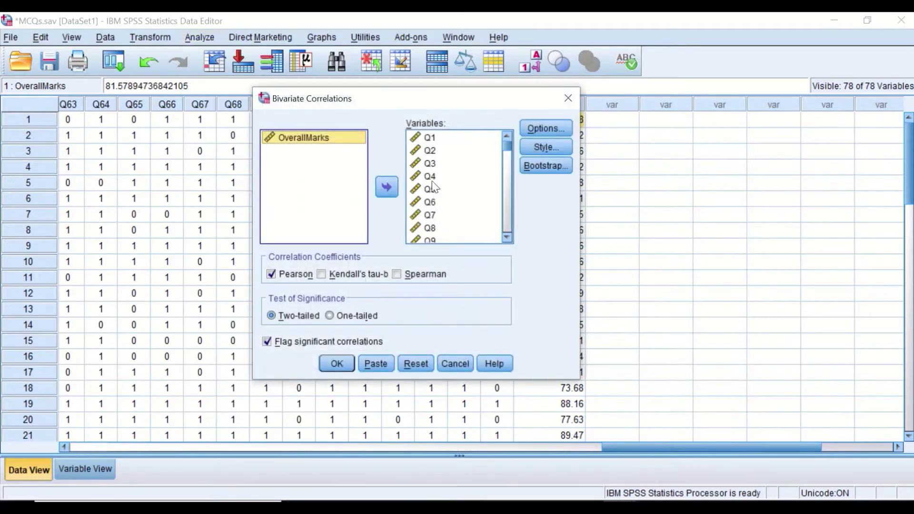
pyautogui.click(415, 364)
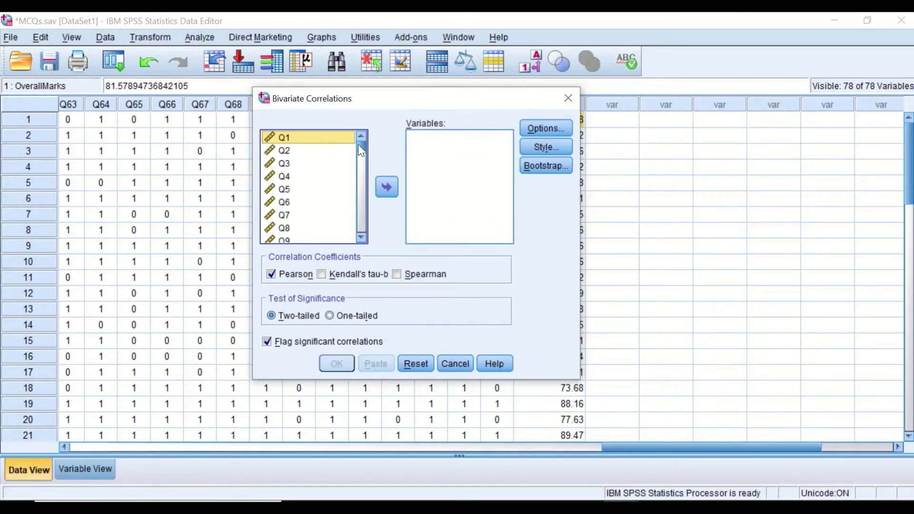
pyautogui.moveTo(358, 144); pyautogui.dragTo(360, 232)
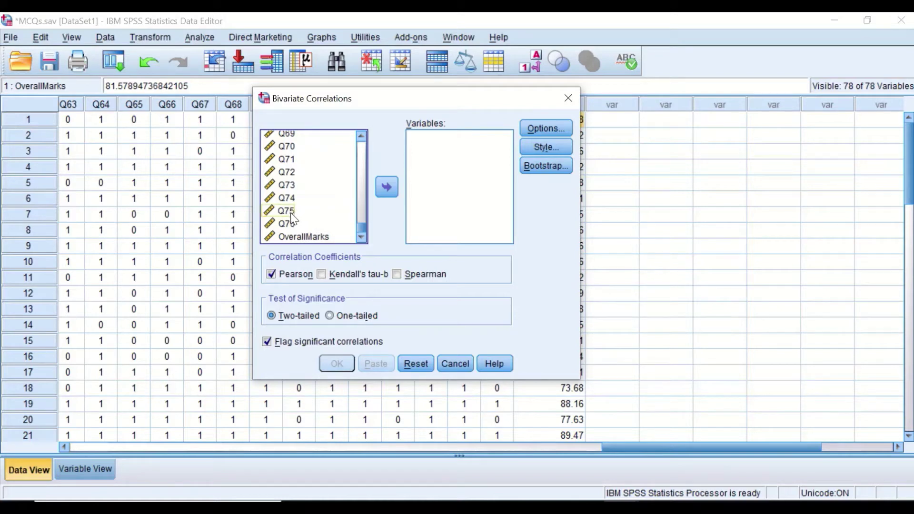
pyautogui.hotkey('ctrl', 'a')
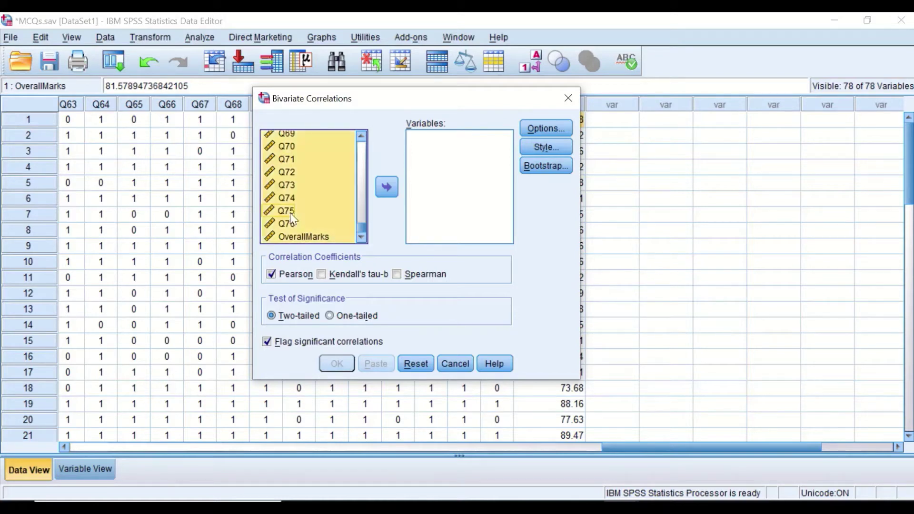
pyautogui.click(385, 187)
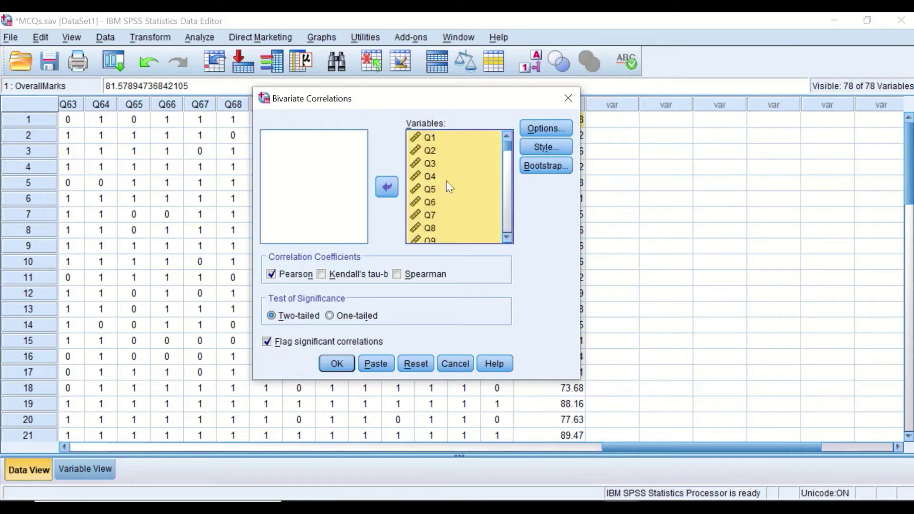
pyautogui.click(546, 128)
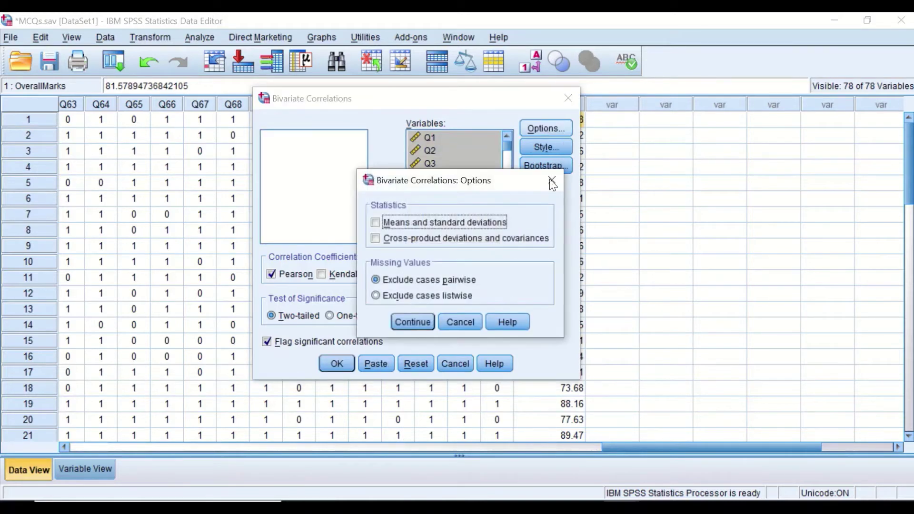
pyautogui.click(552, 178)
pyautogui.click(548, 147)
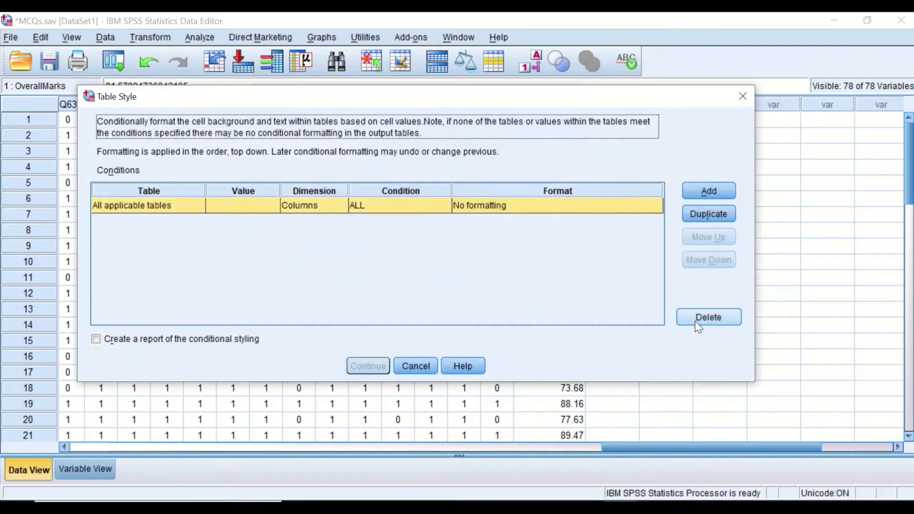
pyautogui.click(416, 365)
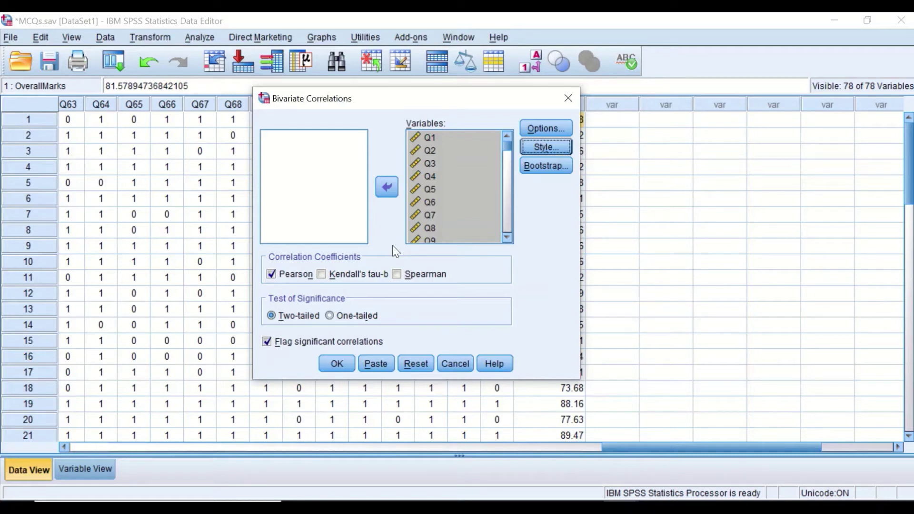
# Run the bivariate correlation and browse the top of the Correlations table.
pyautogui.click(336, 365)
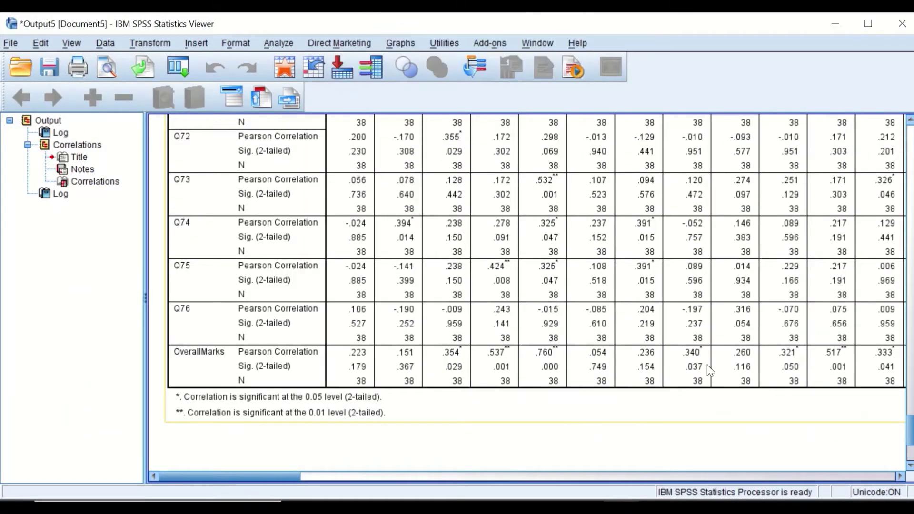
pyautogui.scroll(15, 709, 370)
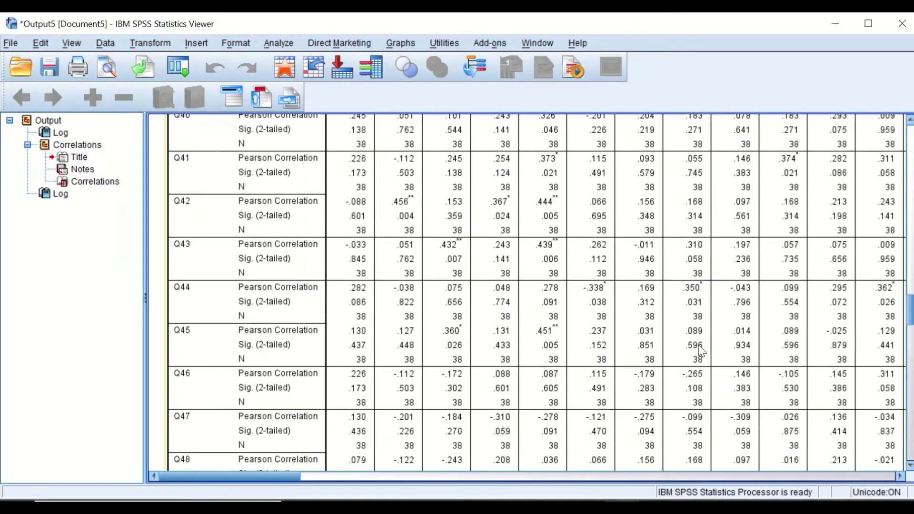
pyautogui.scroll(18, 701, 352)
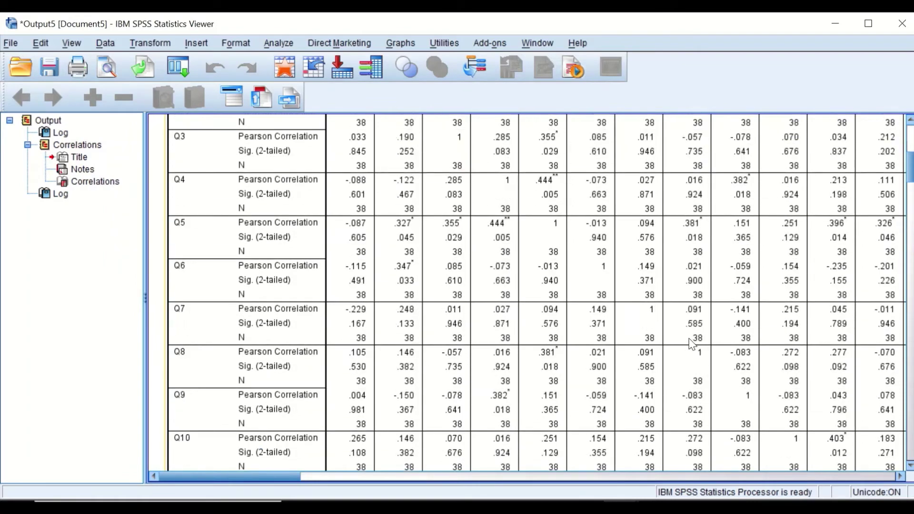
pyautogui.scroll(6, 691, 344)
pyautogui.scroll(-4, 690, 343)
pyautogui.scroll(4, 638, 335)
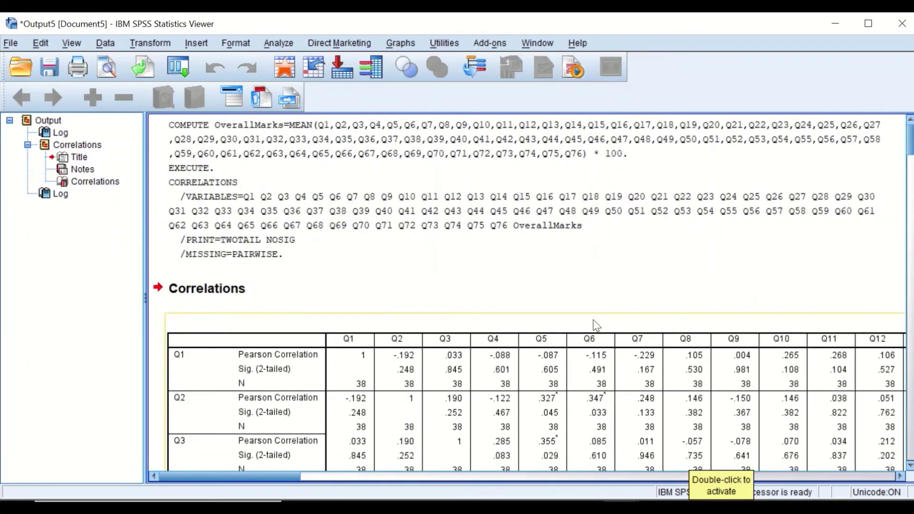
pyautogui.scroll(-10, 347, 333)
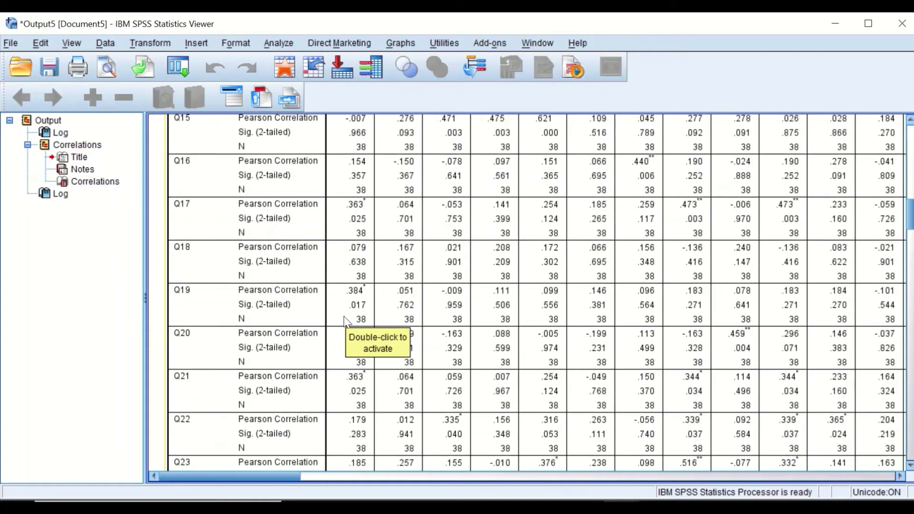
pyautogui.scroll(10, 343, 316)
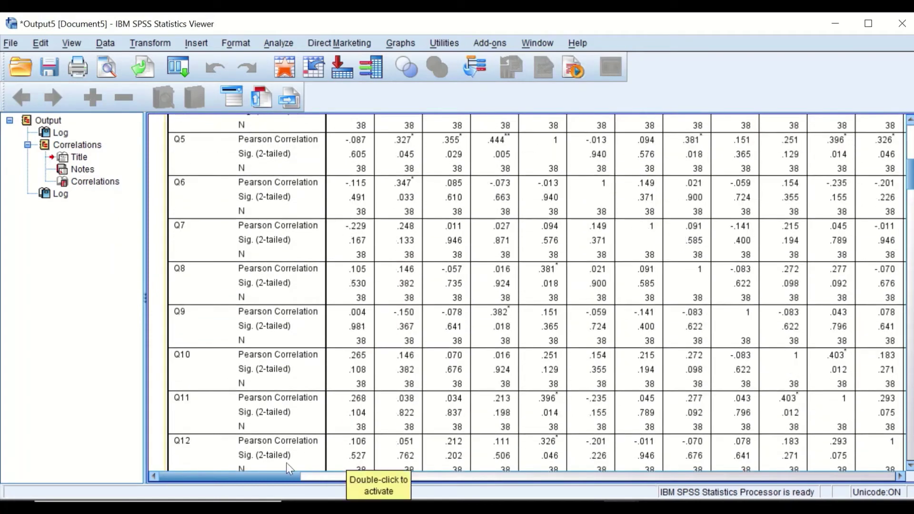
pyautogui.moveTo(275, 476); pyautogui.dragTo(867, 462)
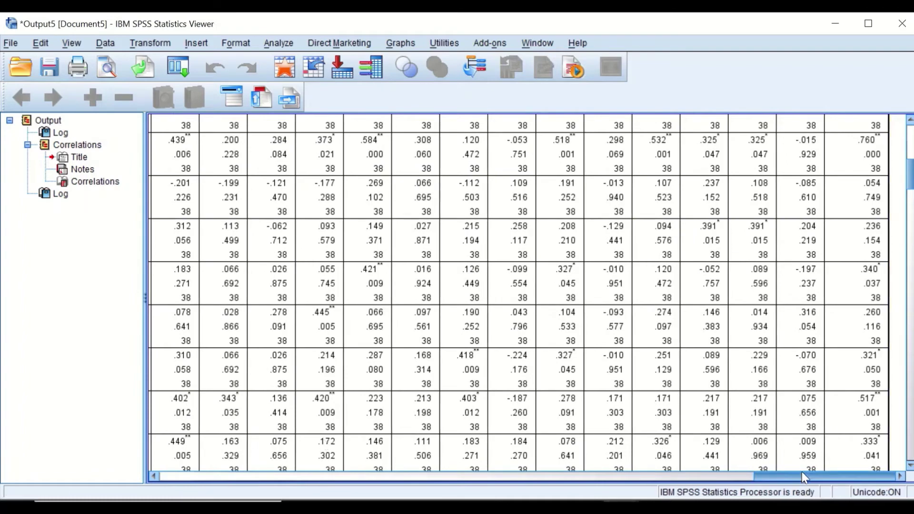
pyautogui.moveTo(804, 476); pyautogui.dragTo(187, 472)
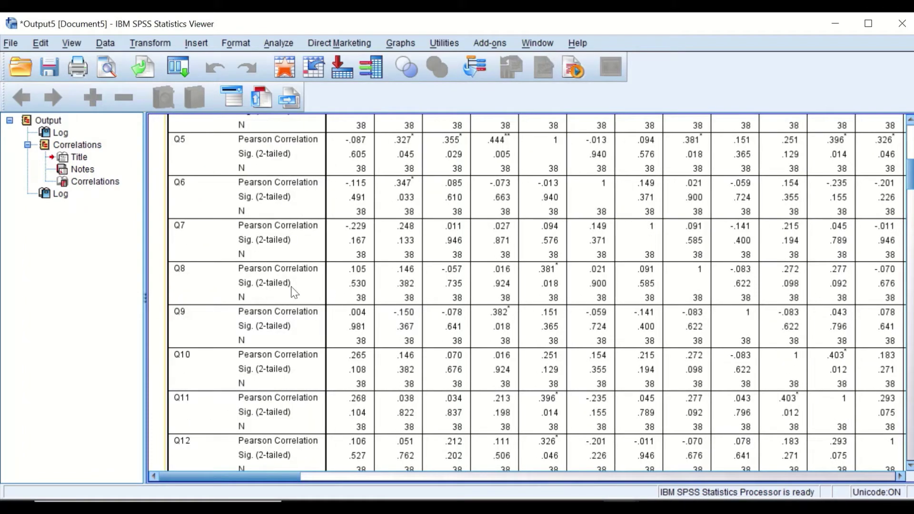
# Scroll through the table to read OverallMarks correlations such as .354*, .537**, .760**.
pyautogui.scroll(-20, 329, 288)
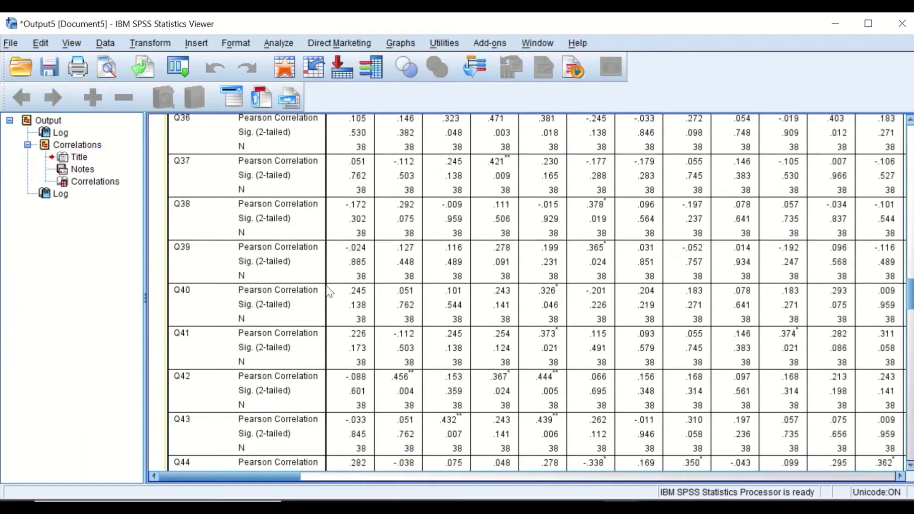
pyautogui.scroll(-20, 328, 291)
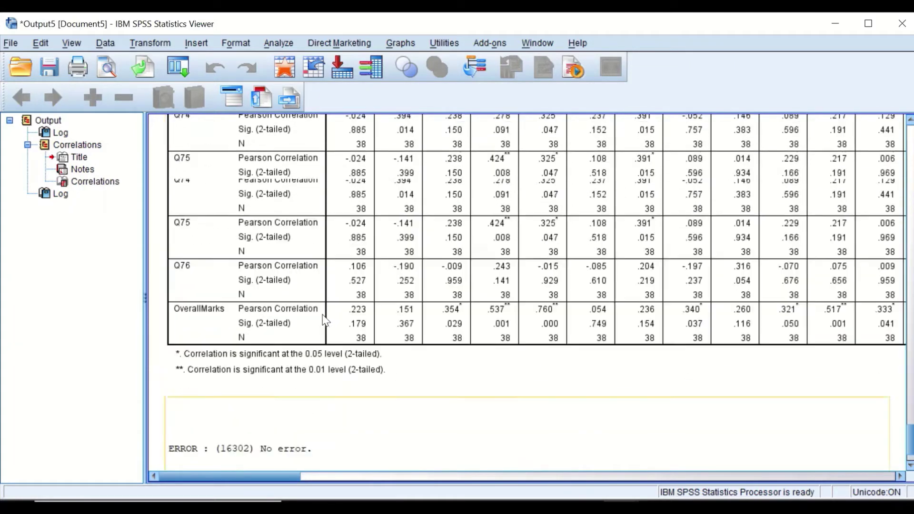
pyautogui.scroll(1, 324, 316)
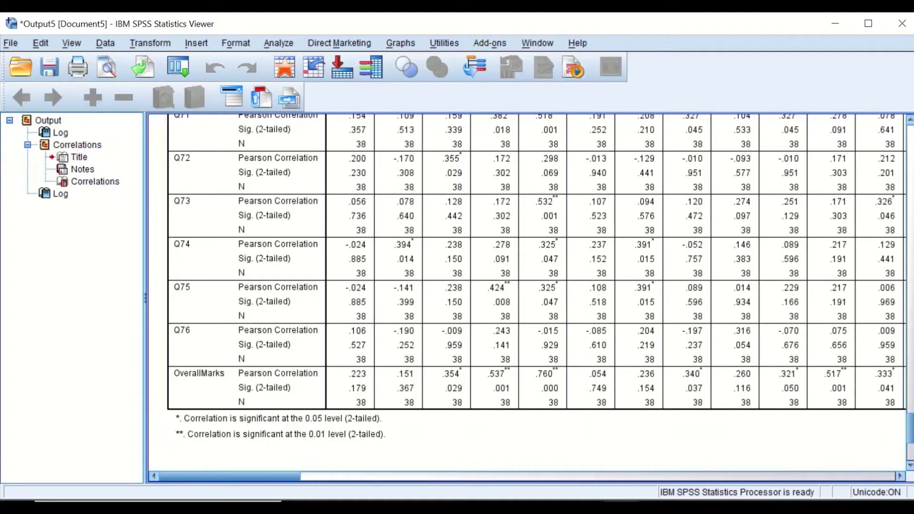
pyautogui.moveTo(253, 477); pyautogui.dragTo(824, 481)
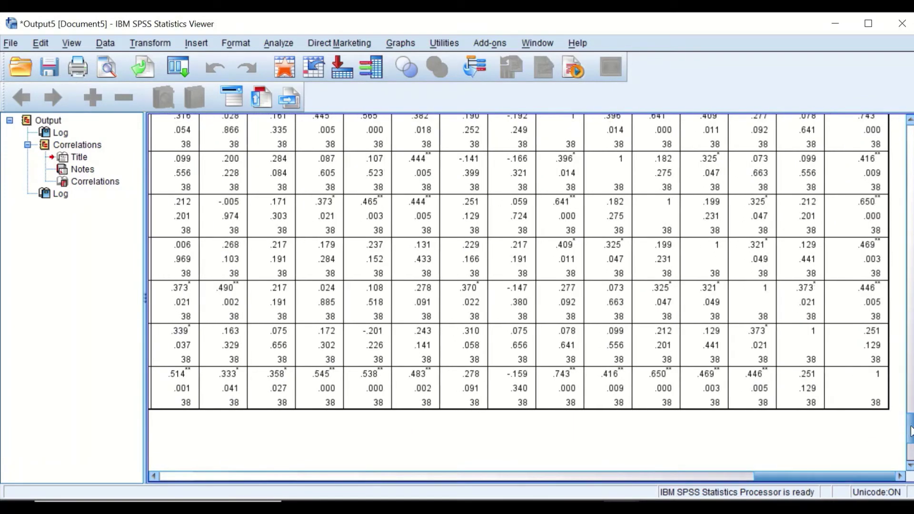
pyautogui.moveTo(910, 431); pyautogui.dragTo(910, 138)
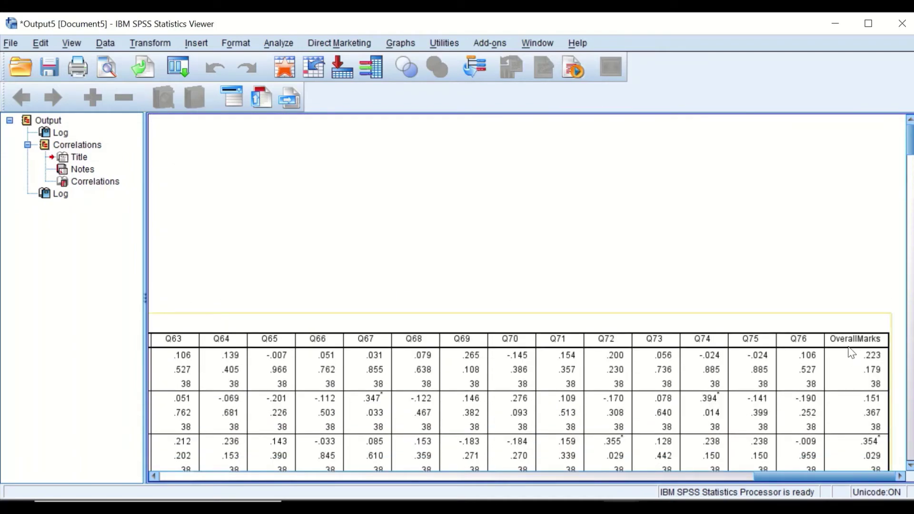
pyautogui.scroll(-2, 852, 352)
pyautogui.scroll(-3, 846, 312)
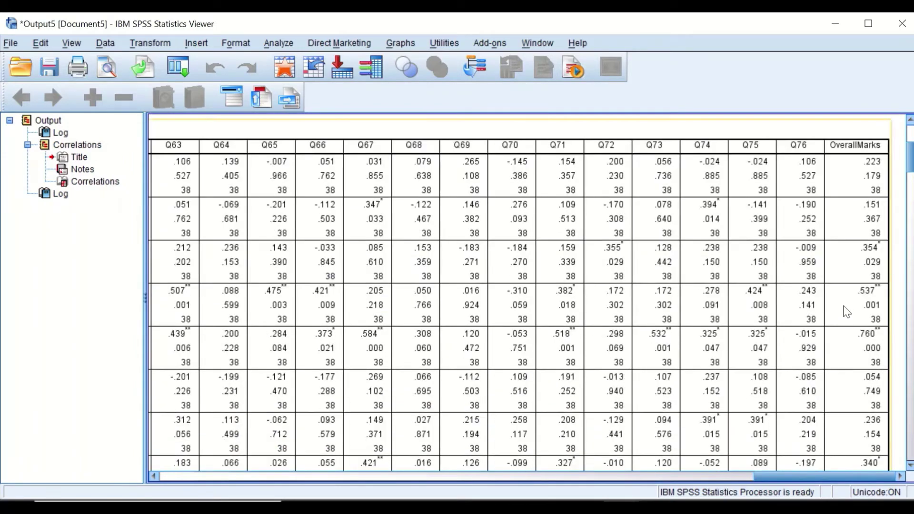
pyautogui.scroll(-3, 846, 312)
pyautogui.moveTo(869, 476); pyautogui.dragTo(233, 483)
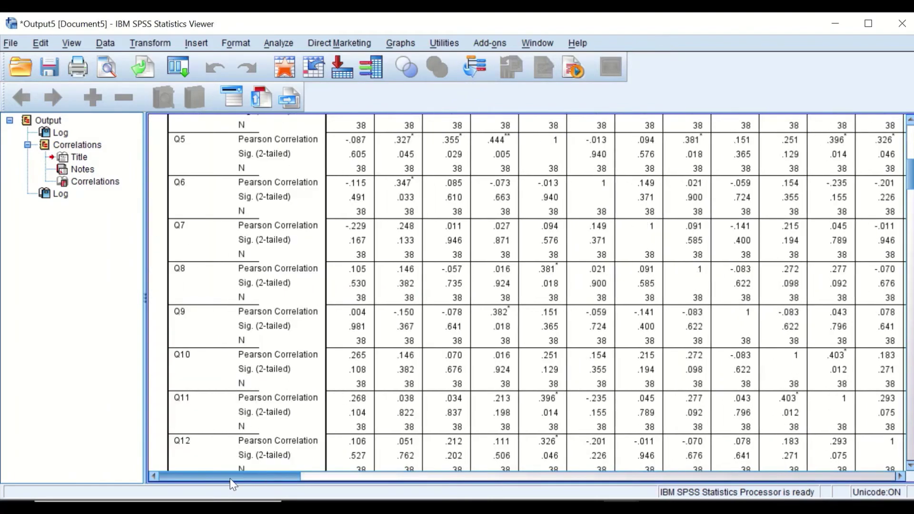
pyautogui.scroll(-20, 316, 414)
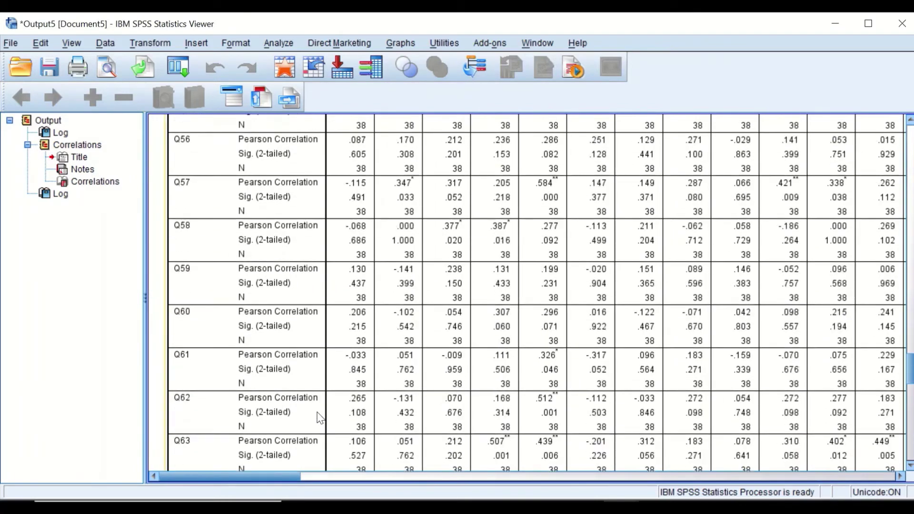
pyautogui.scroll(-15, 319, 417)
pyautogui.scroll(3, 227, 320)
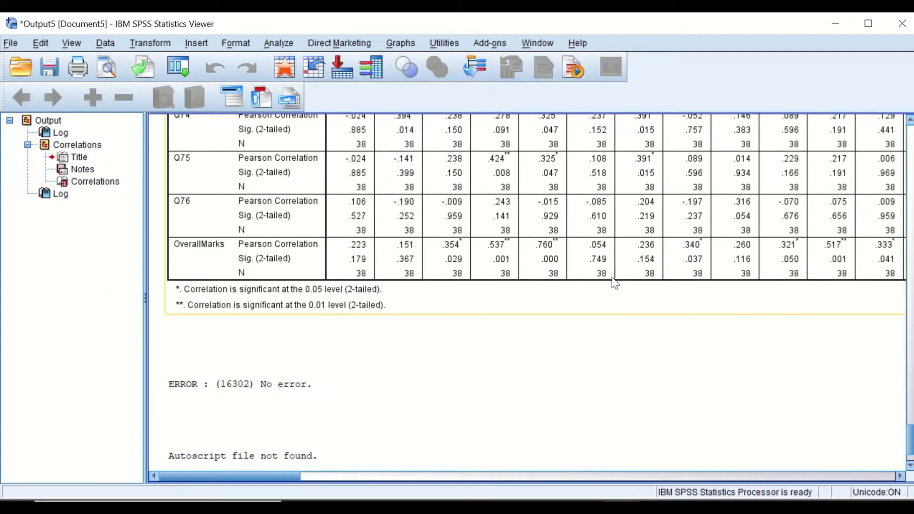
pyautogui.scroll(15, 614, 291)
pyautogui.scroll(20, 614, 290)
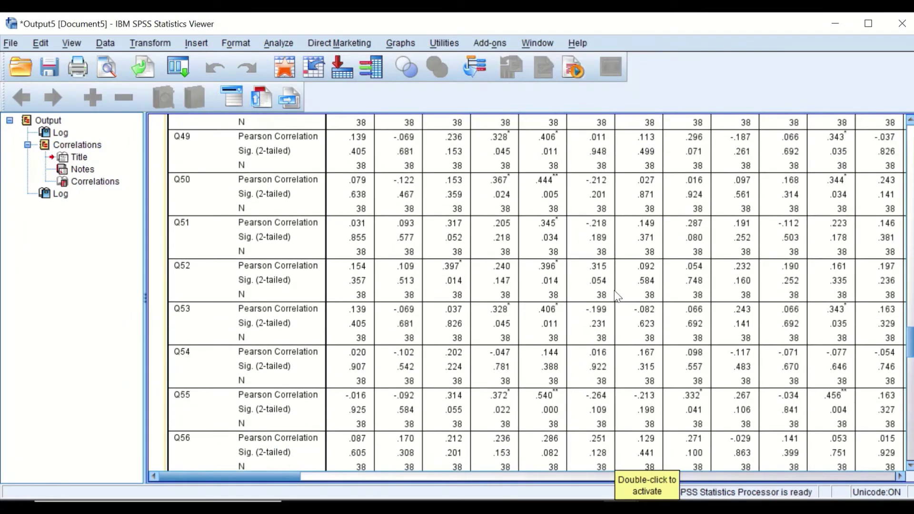
pyautogui.scroll(20, 608, 275)
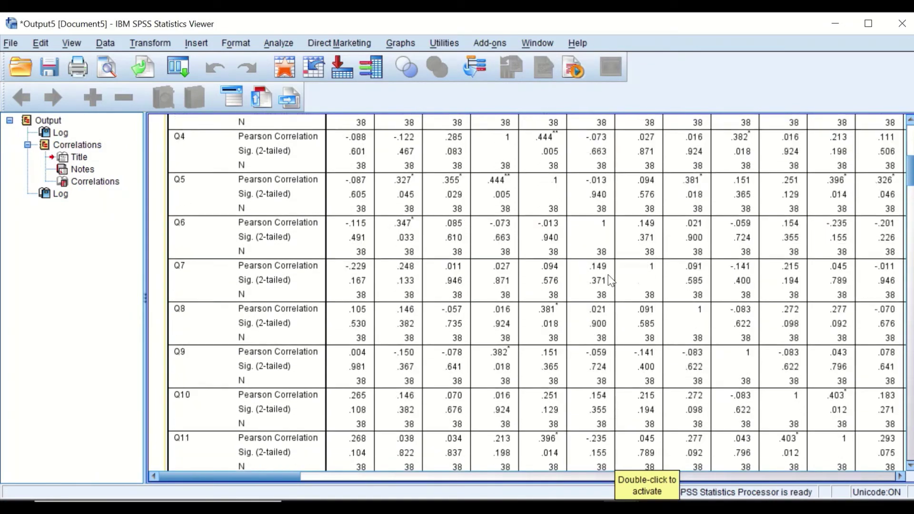
pyautogui.scroll(-10, 607, 275)
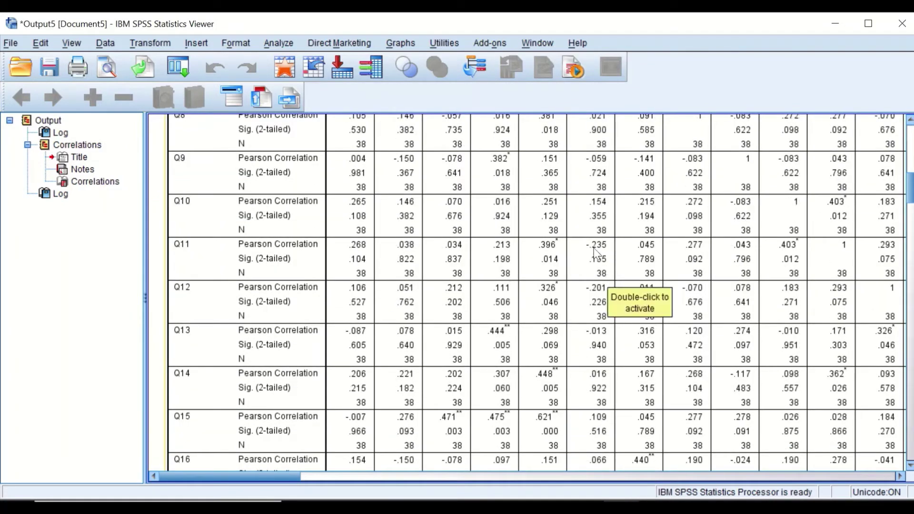
pyautogui.scroll(7, 507, 250)
pyautogui.scroll(5, 507, 250)
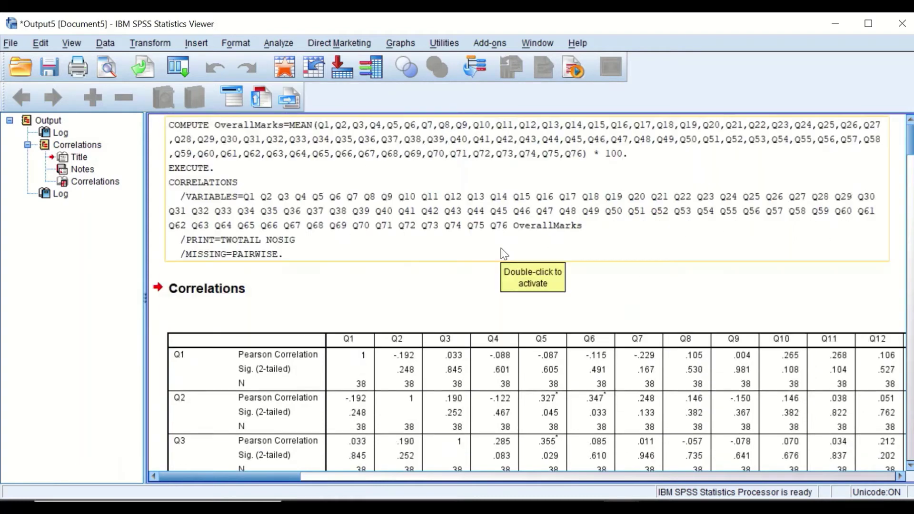
pyautogui.scroll(-6, 495, 259)
pyautogui.scroll(6, 429, 276)
pyautogui.scroll(-3, 371, 295)
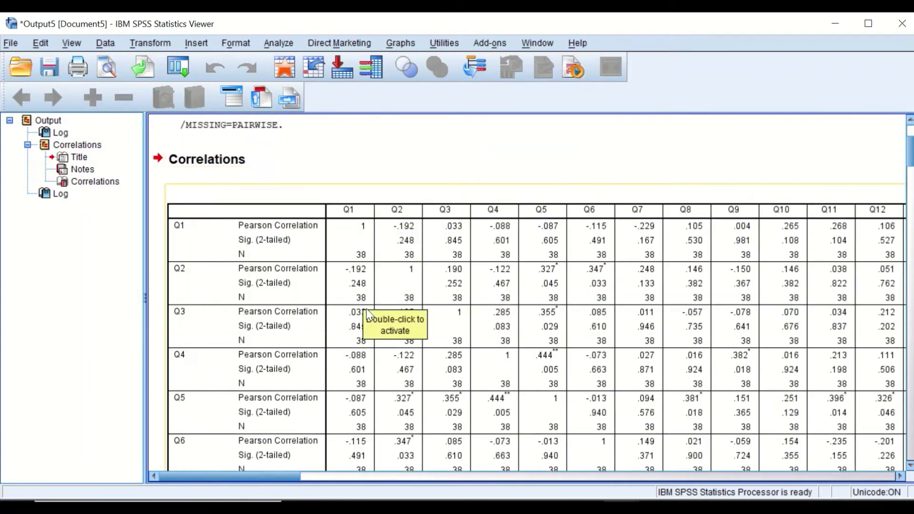
pyautogui.click(333, 296)
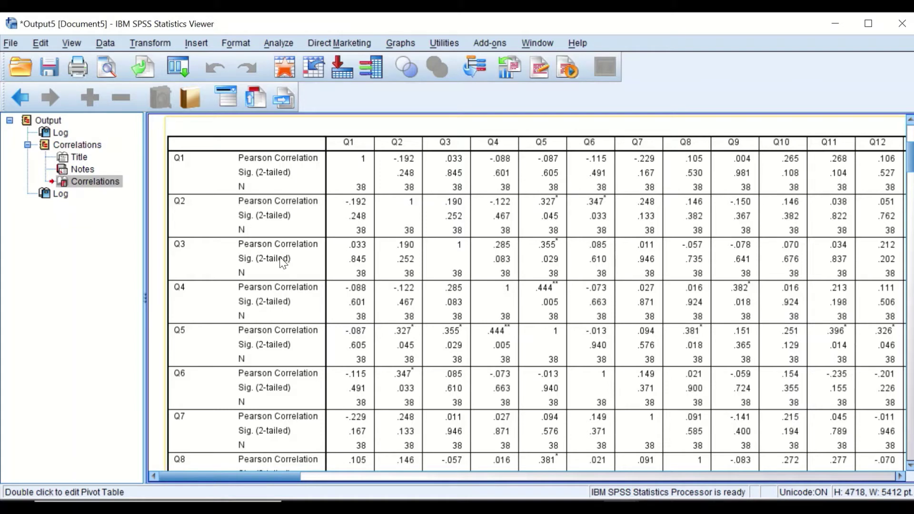
# Export the correlations table as Excel 2007 and Higher (*.xlsx) to Desktop pb.xlsx, replacing it.
pyautogui.rightClick(178, 244)
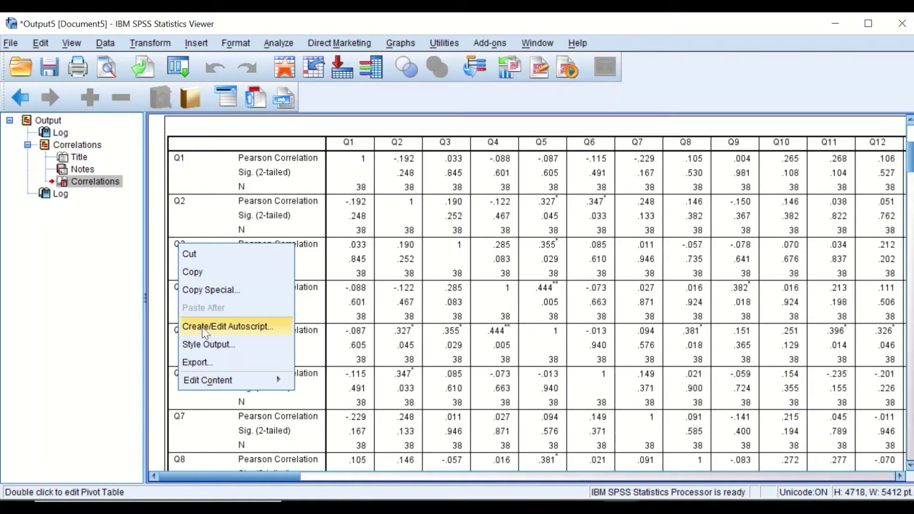
pyautogui.click(217, 369)
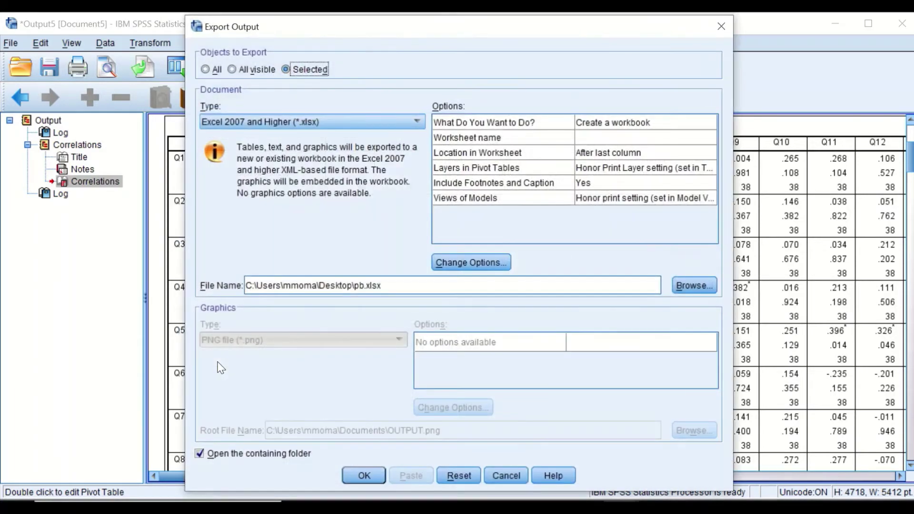
pyautogui.moveTo(550, 35); pyautogui.dragTo(498, 46)
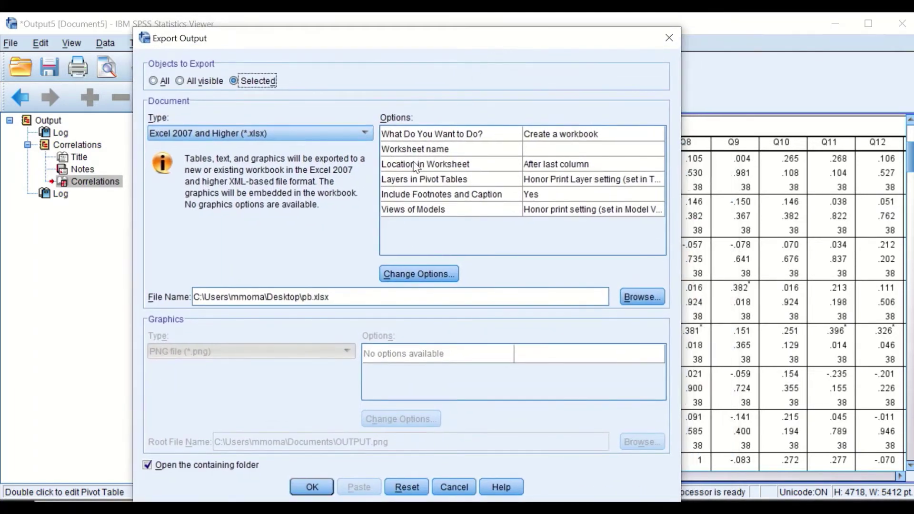
pyautogui.click(343, 135)
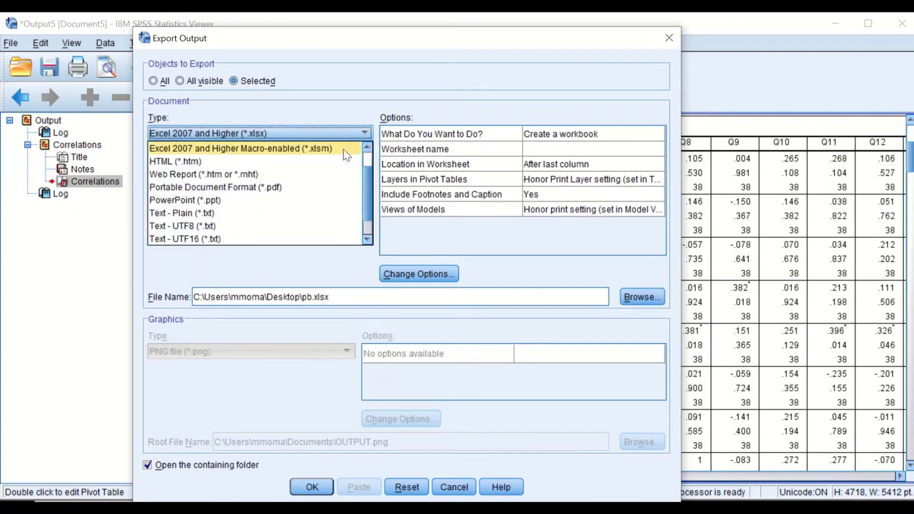
pyautogui.scroll(1, 344, 149)
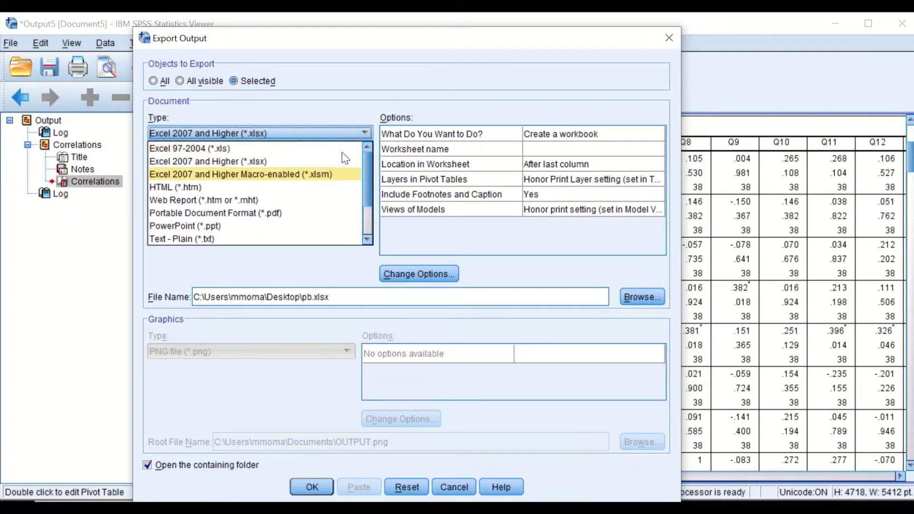
pyautogui.click(253, 161)
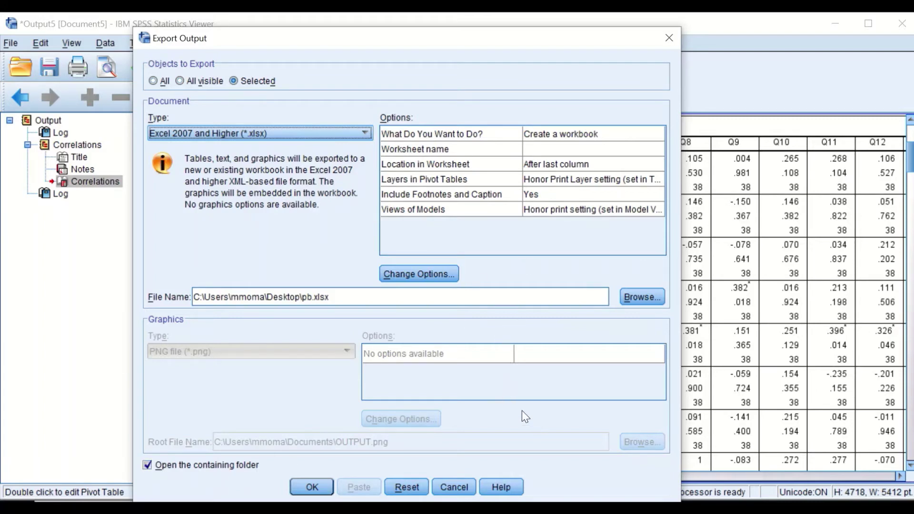
pyautogui.click(322, 485)
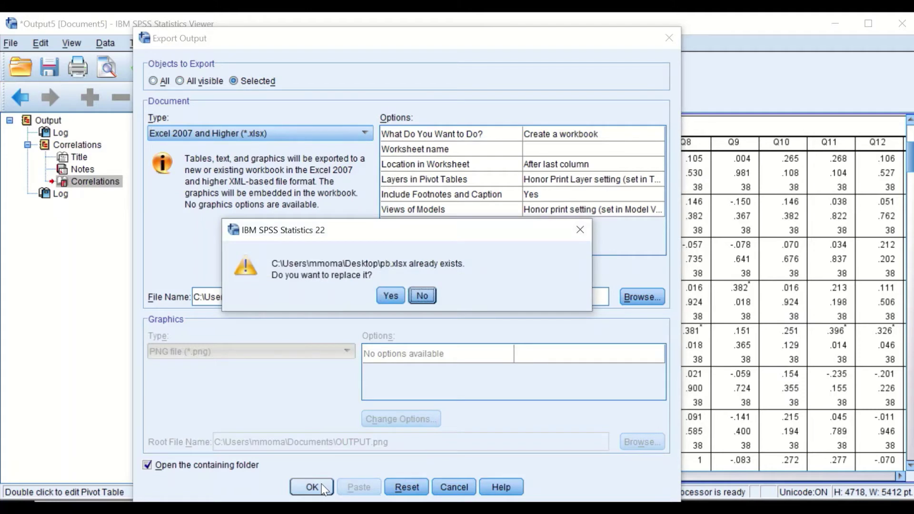
pyautogui.click(390, 297)
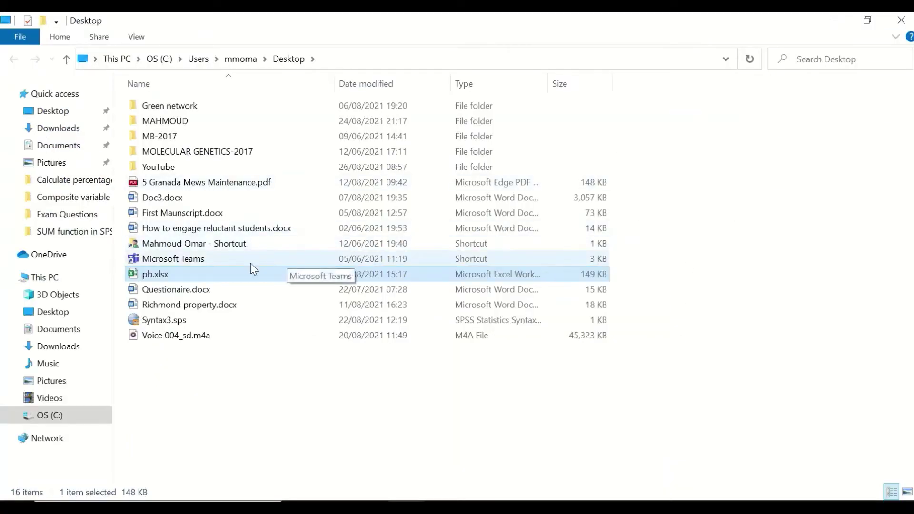
# Open the exported pb.xlsx correlation workbook from the Desktop.
pyautogui.doubleClick(159, 276)
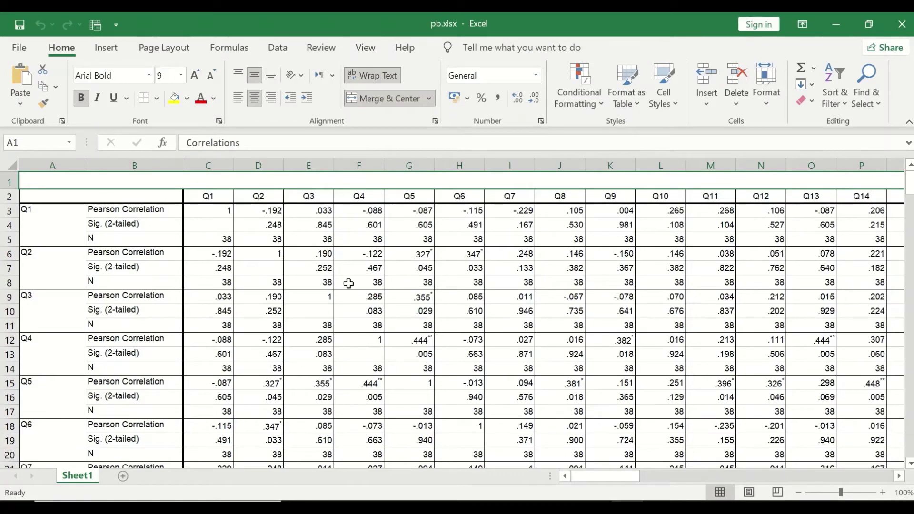
# Select the correlation block from A3 to CA230, stopping above the OverallMarks rows.
pyautogui.scroll(-2, 465, 347)
pyautogui.scroll(2, 466, 347)
pyautogui.scroll(-16, 466, 345)
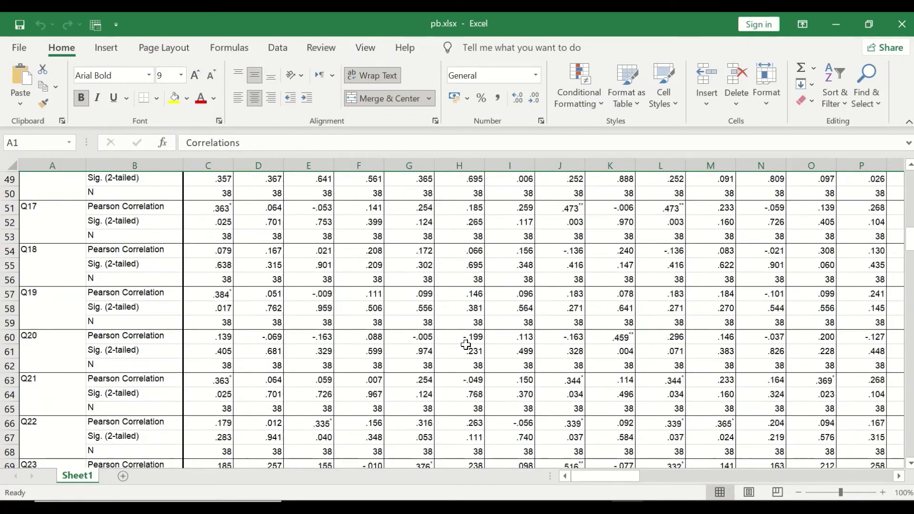
pyautogui.scroll(-20, 466, 344)
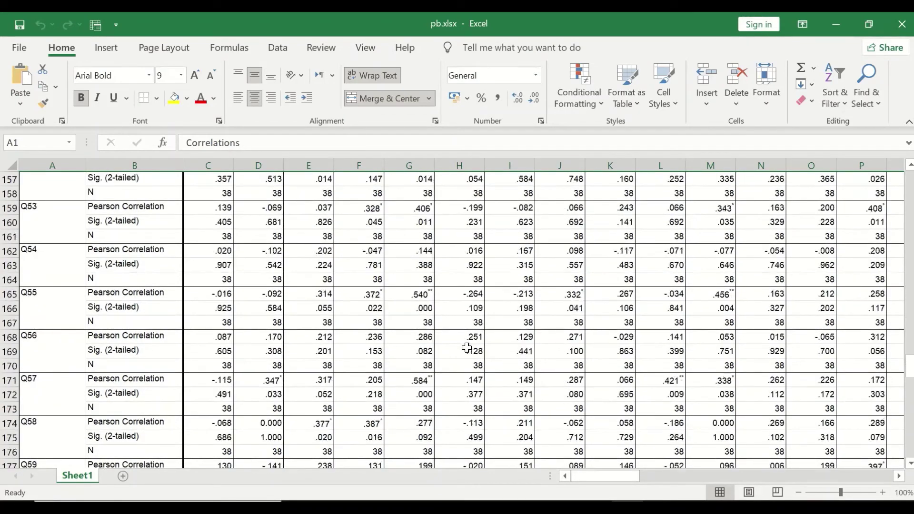
pyautogui.scroll(-20, 467, 348)
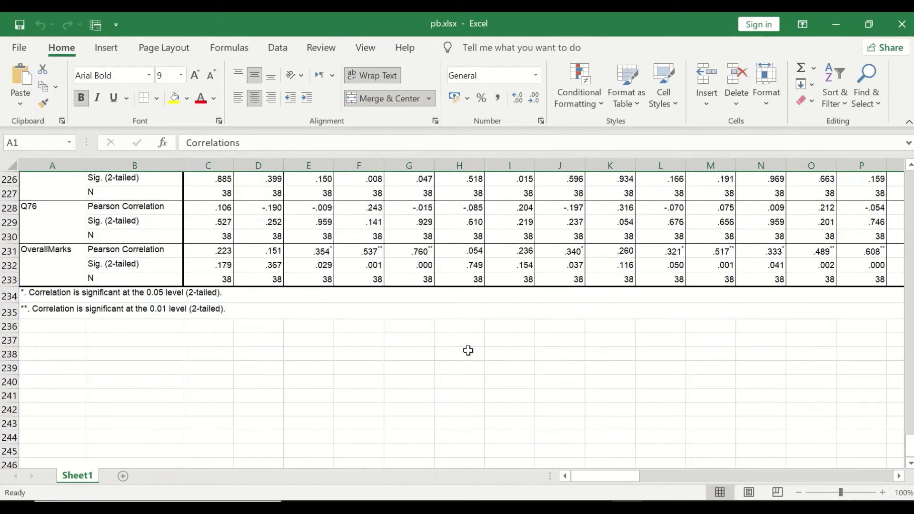
pyautogui.scroll(4, 468, 351)
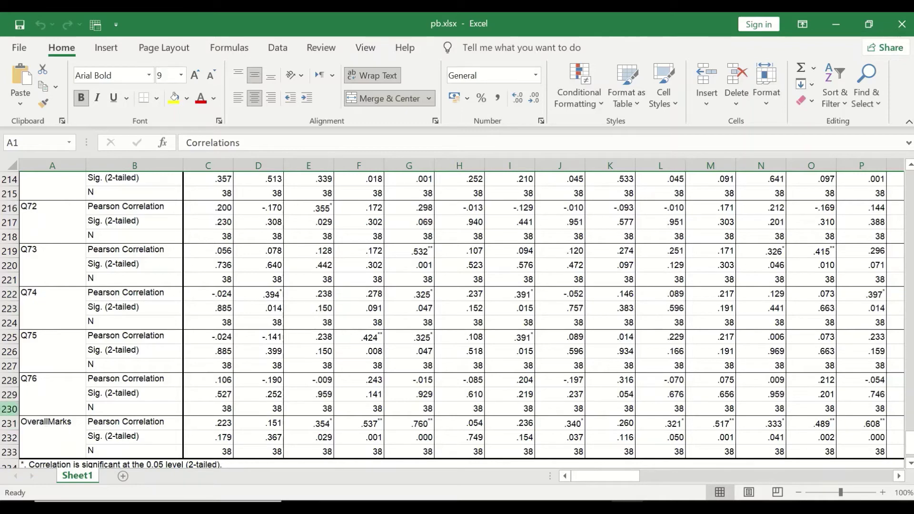
pyautogui.moveTo(6, 408); pyautogui.dragTo(274, 64)
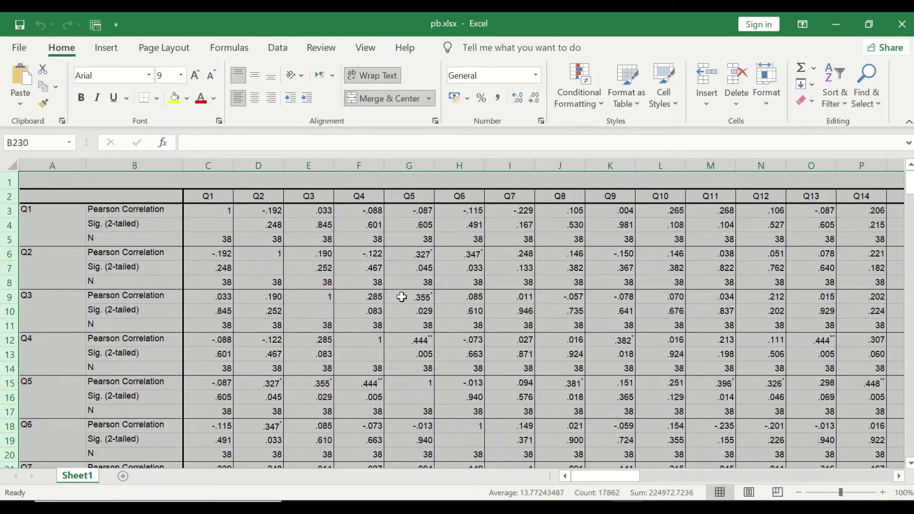
pyautogui.click(326, 295)
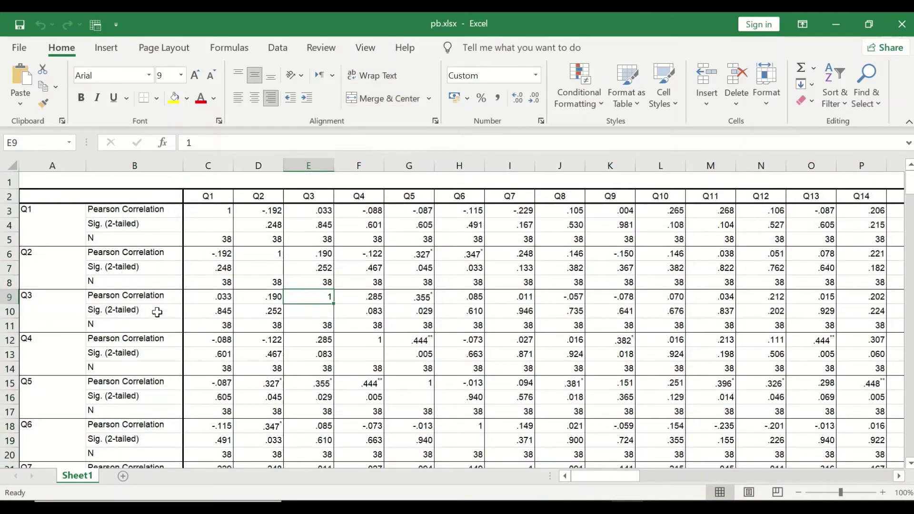
pyautogui.scroll(-2, 191, 315)
pyautogui.scroll(2, 210, 286)
pyautogui.moveTo(33, 208); pyautogui.dragTo(768, 271)
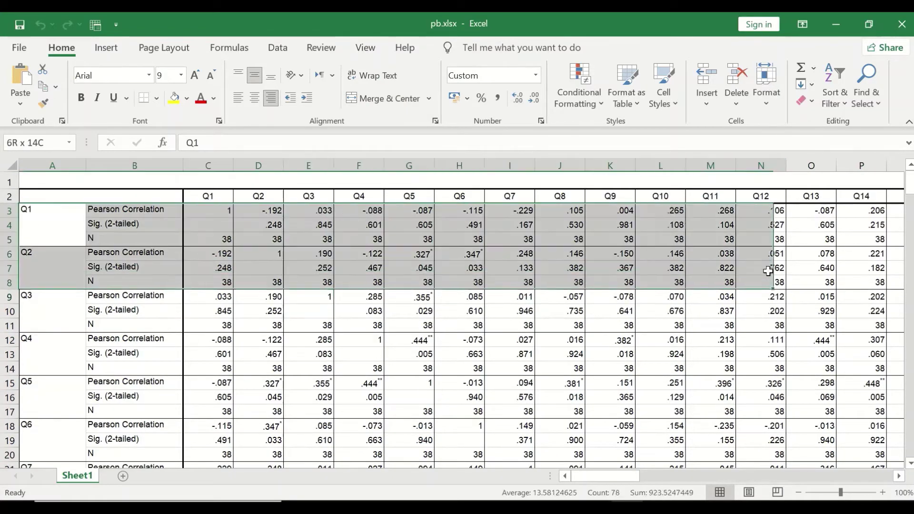
pyautogui.moveTo(831, 400); pyautogui.dragTo(792, 362)
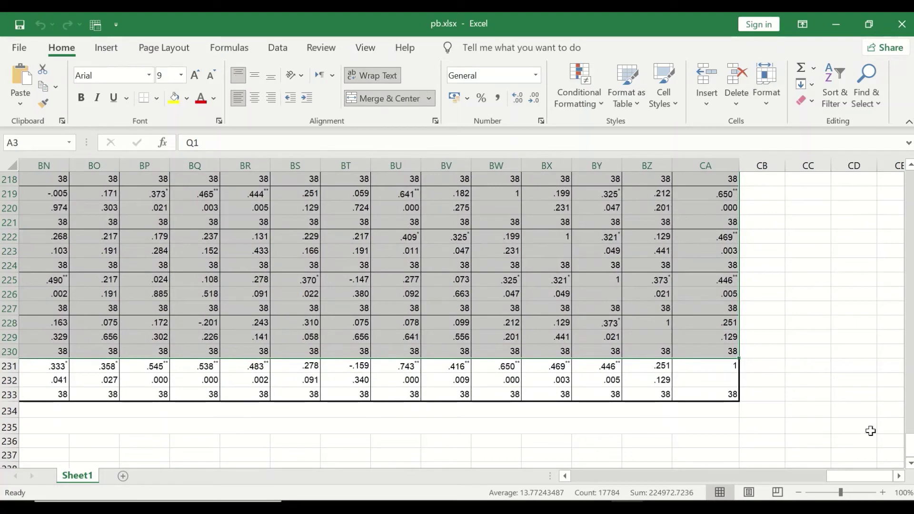
# Scroll back to the top-left of the selected correlation rows.
pyautogui.moveTo(909, 446); pyautogui.dragTo(910, 181)
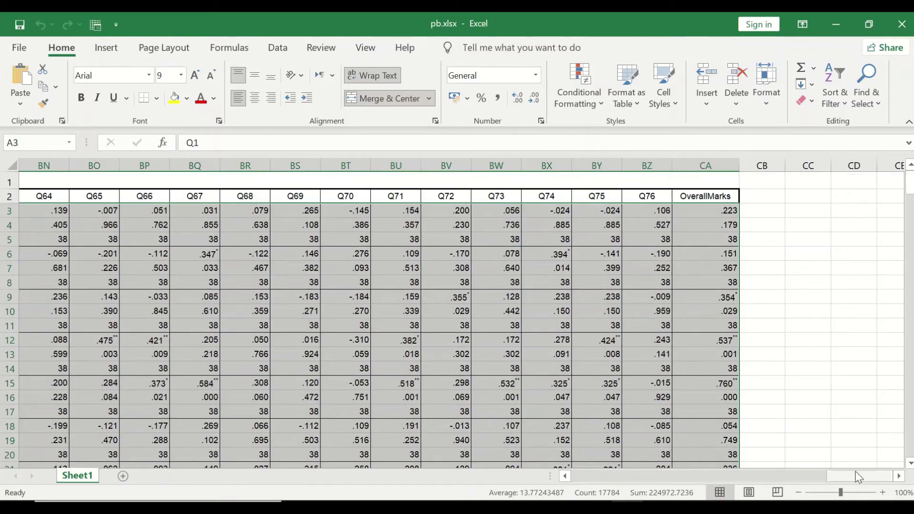
pyautogui.moveTo(858, 476); pyautogui.dragTo(381, 469)
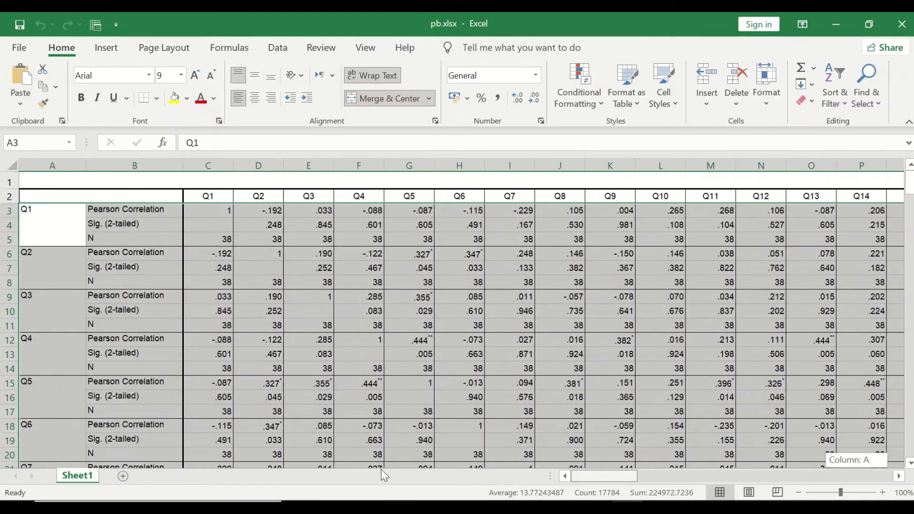
# Delete the selected cells, shifting the remaining cells up.
pyautogui.rightClick(366, 274)
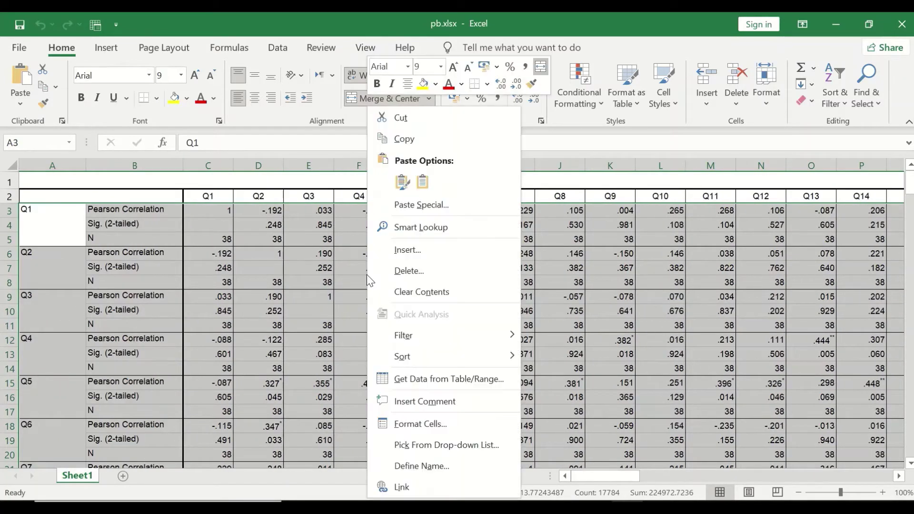
pyautogui.click(415, 270)
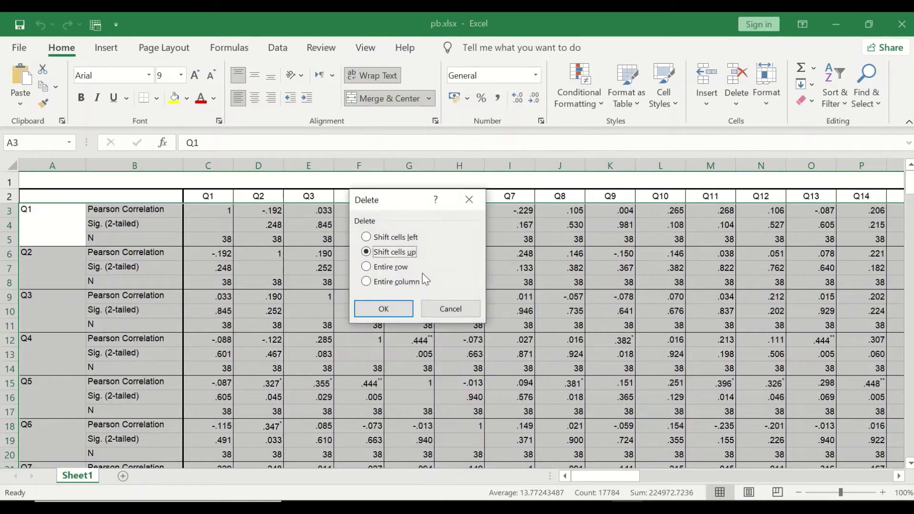
pyautogui.click(403, 309)
pyautogui.click(180, 396)
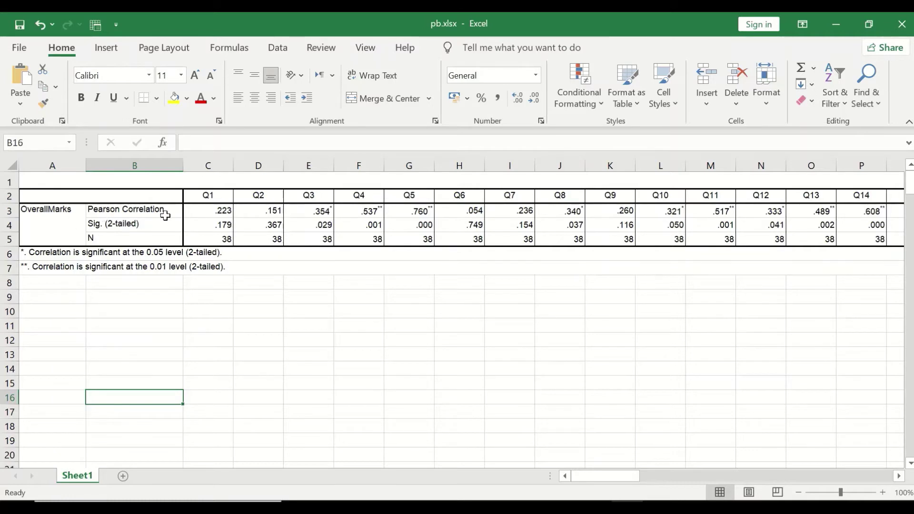
# Delete column A and the N row, leaving Pearson Correlation and Sig. (2-tailed) rows.
pyautogui.click(52, 166)
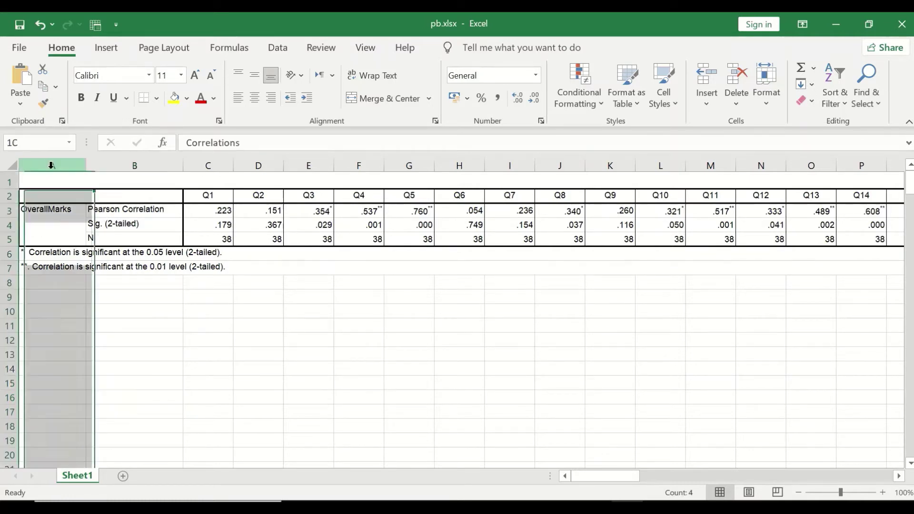
pyautogui.rightClick(52, 167)
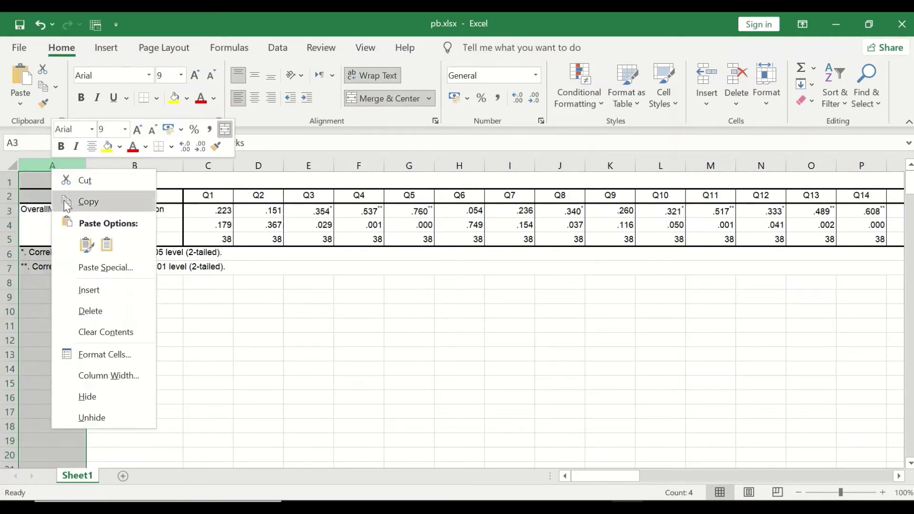
pyautogui.click(96, 314)
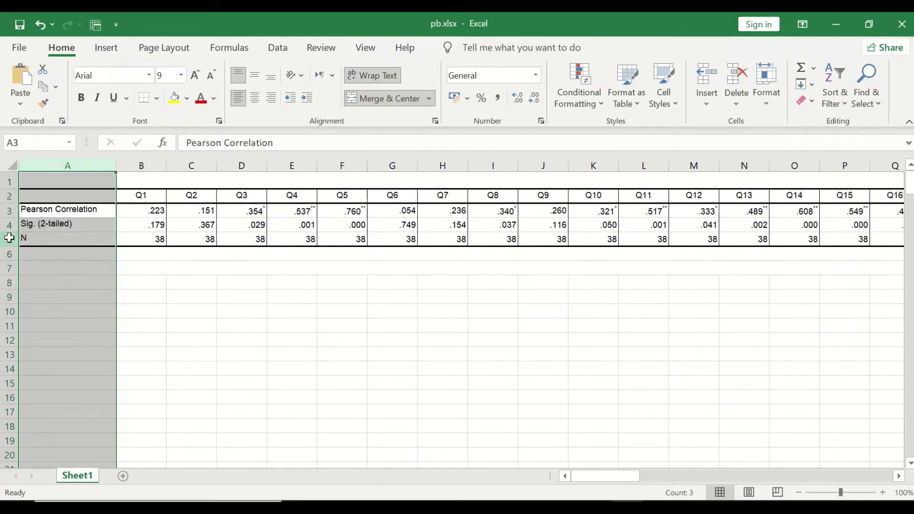
pyautogui.click(9, 238)
pyautogui.rightClick(26, 241)
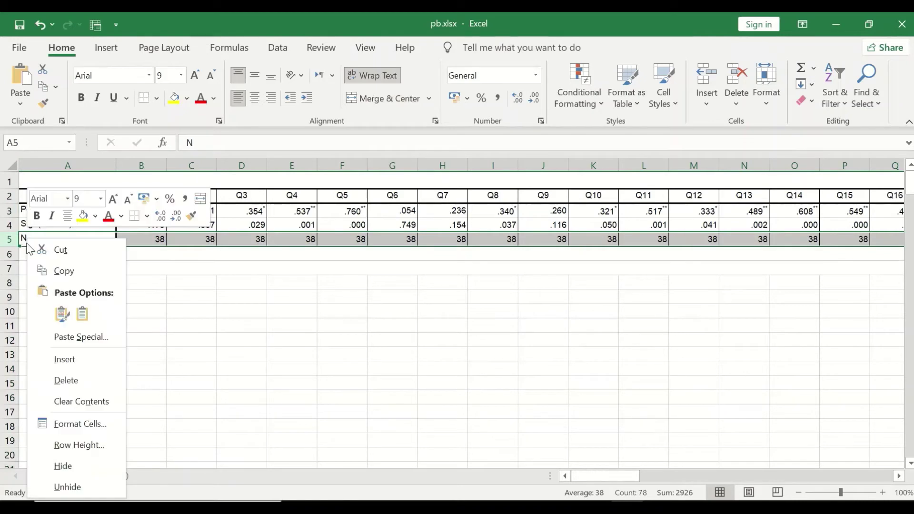
pyautogui.click(73, 375)
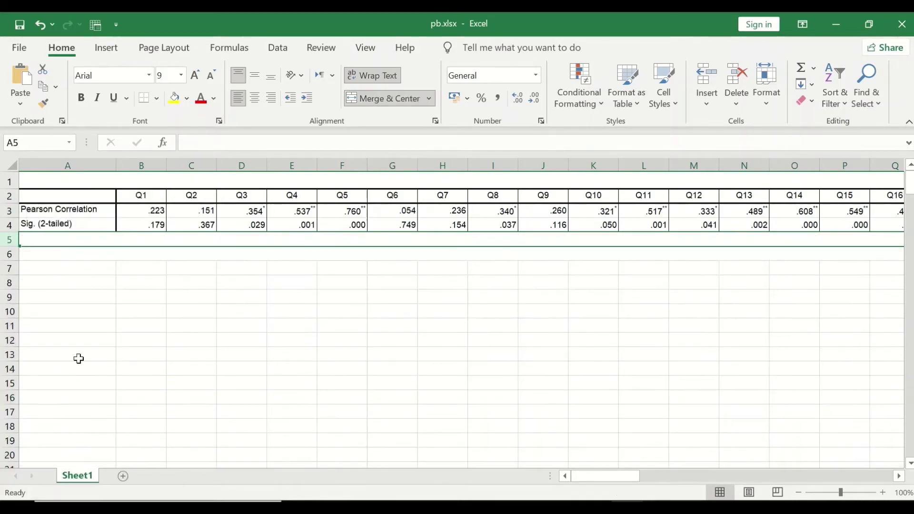
# Rename the A3 label from Pearson Correlation to Pt.Biserial.
pyautogui.click(39, 210)
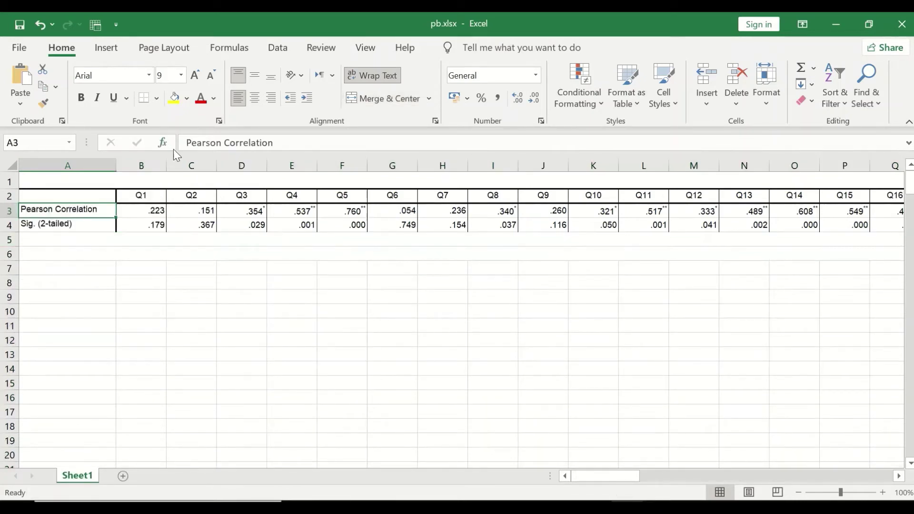
pyautogui.moveTo(293, 143); pyautogui.dragTo(180, 143)
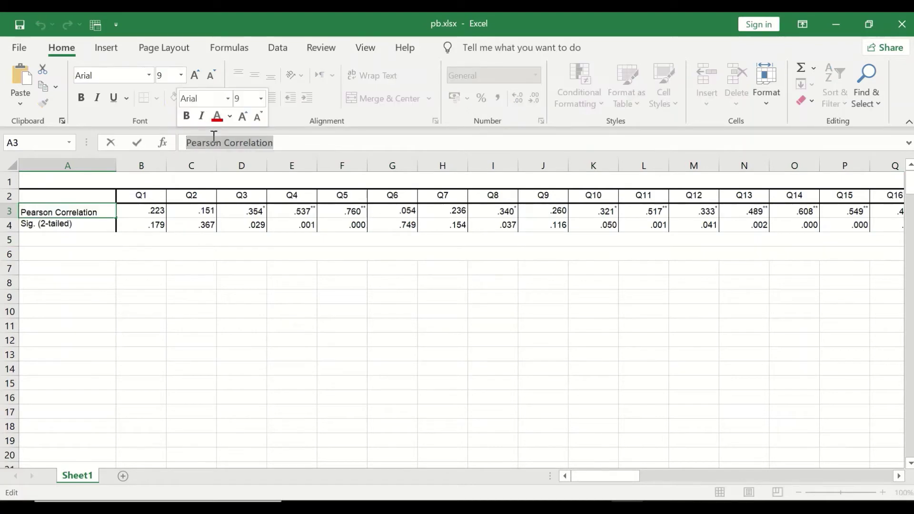
pyautogui.write('Pt.Biserial')
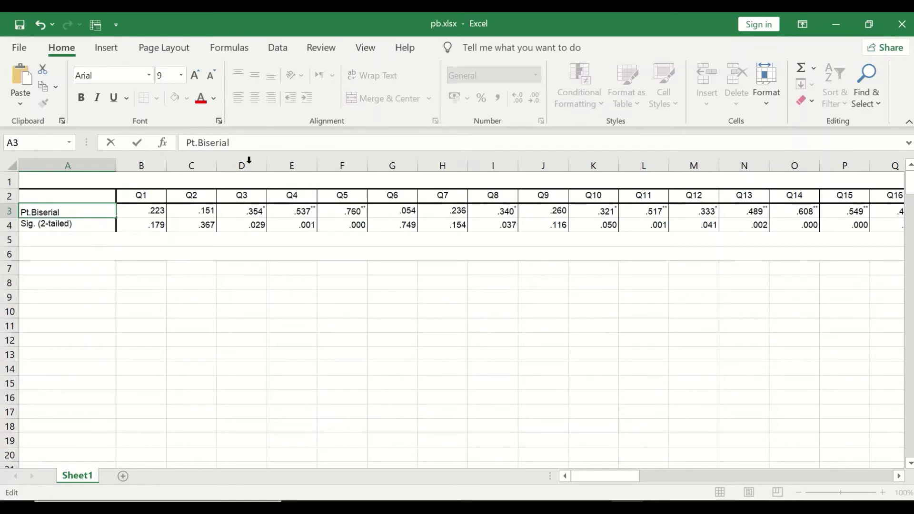
pyautogui.click(150, 299)
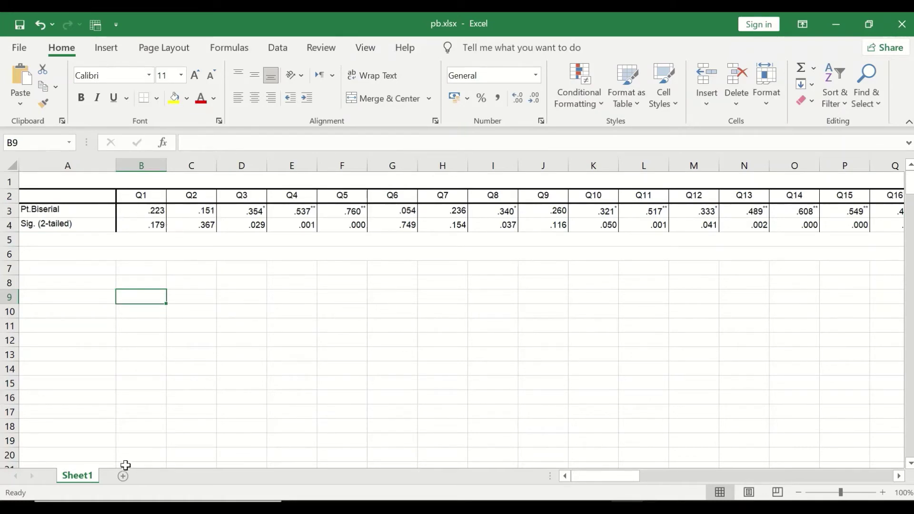
# Delete the OverallMarks column BZ.
pyautogui.moveTo(593, 477); pyautogui.dragTo(875, 451)
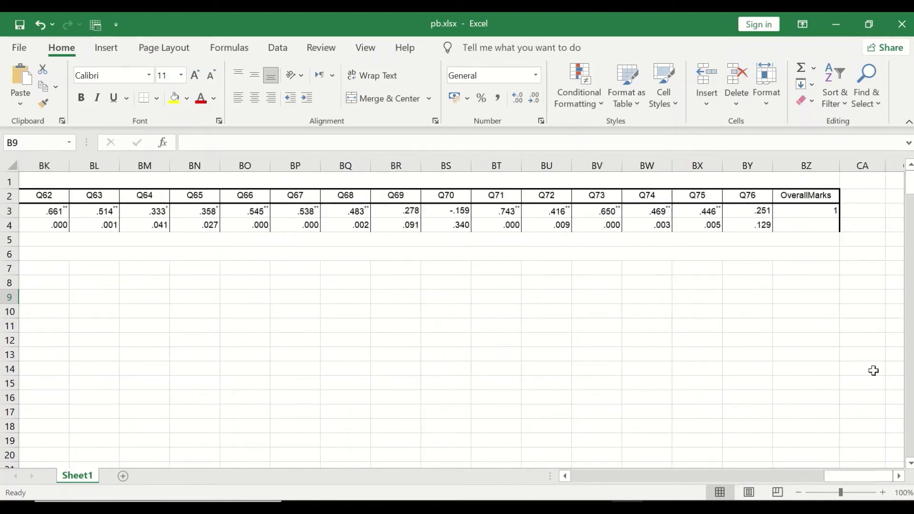
pyautogui.click(812, 160)
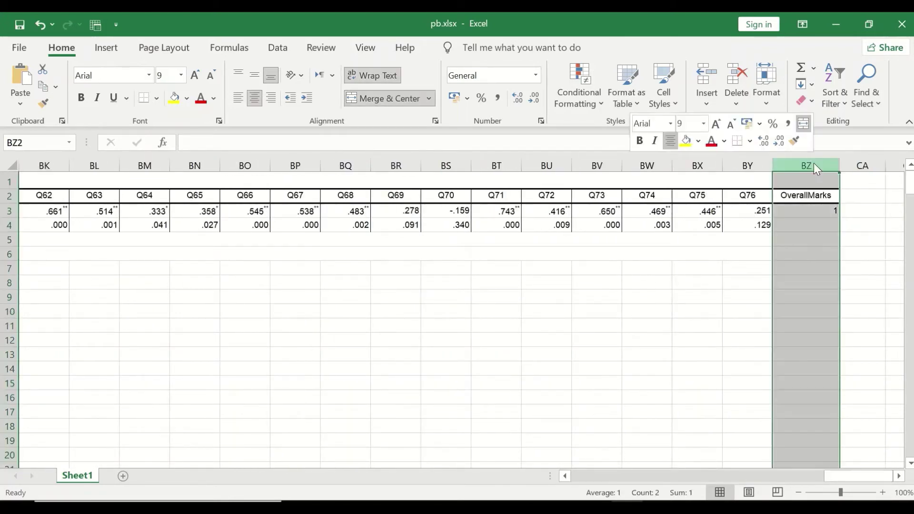
pyautogui.rightClick(813, 163)
pyautogui.click(776, 311)
pyautogui.click(639, 307)
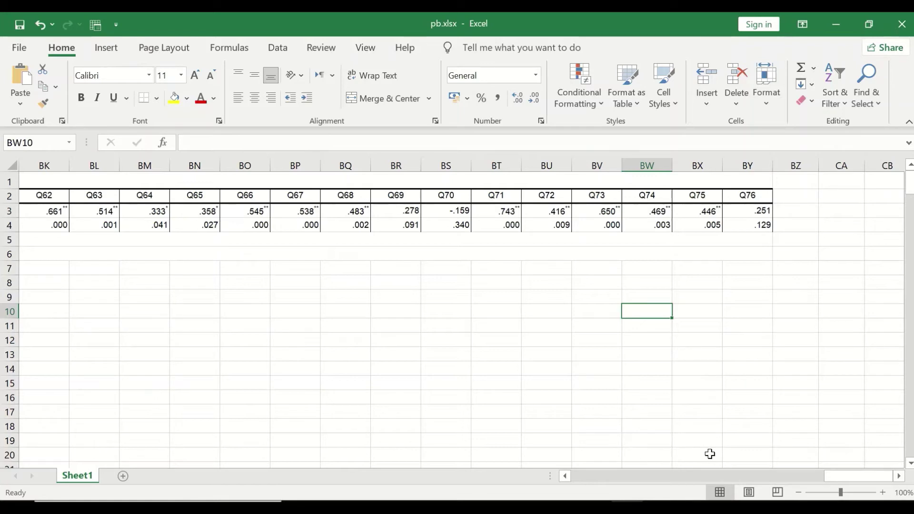
# Check the Q70 coefficient value of -.159, then return to column A.
pyautogui.moveTo(835, 473); pyautogui.dragTo(827, 456)
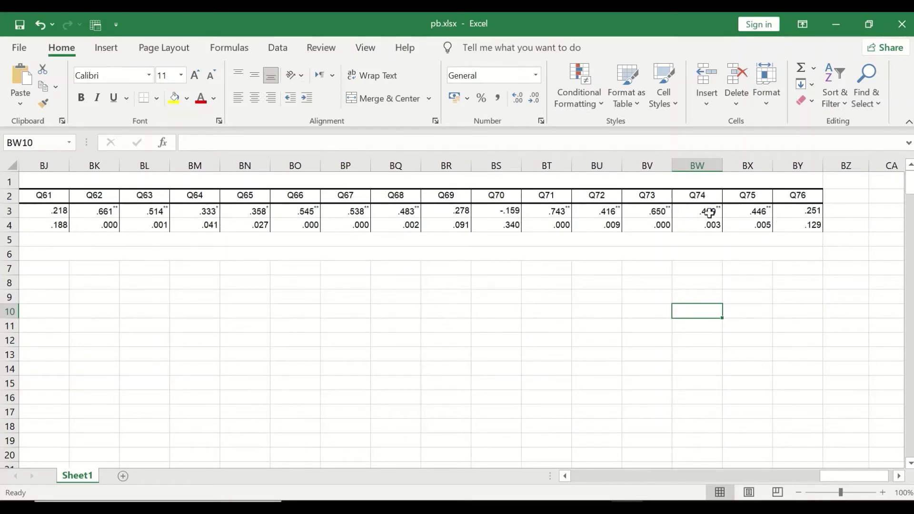
pyautogui.click(495, 213)
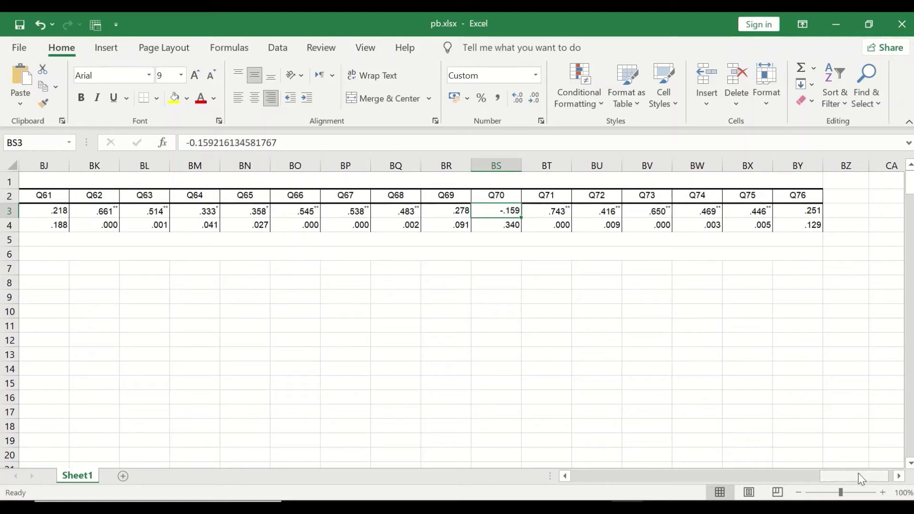
pyautogui.moveTo(862, 478); pyautogui.dragTo(561, 473)
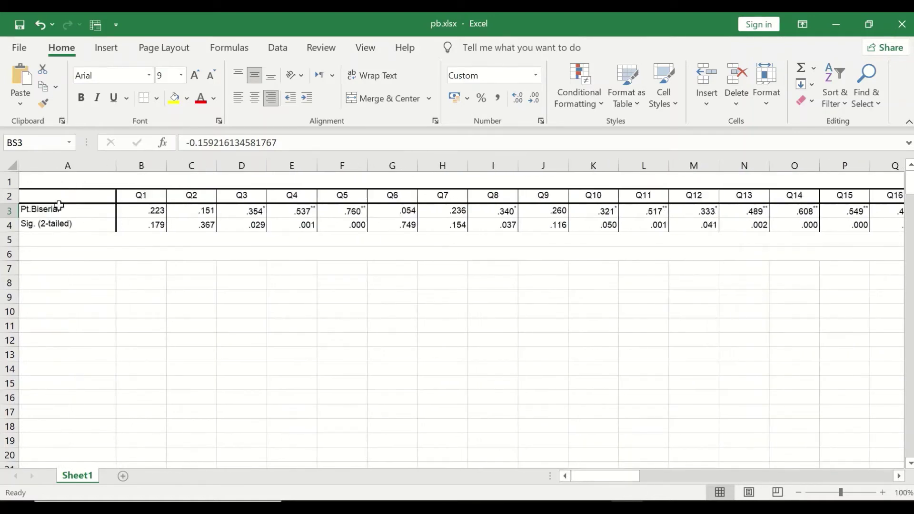
# Copy rows 3–4 (Pt.Biserial and Sig. (2-tailed)) for Q1–Q76.
pyautogui.click(20, 197)
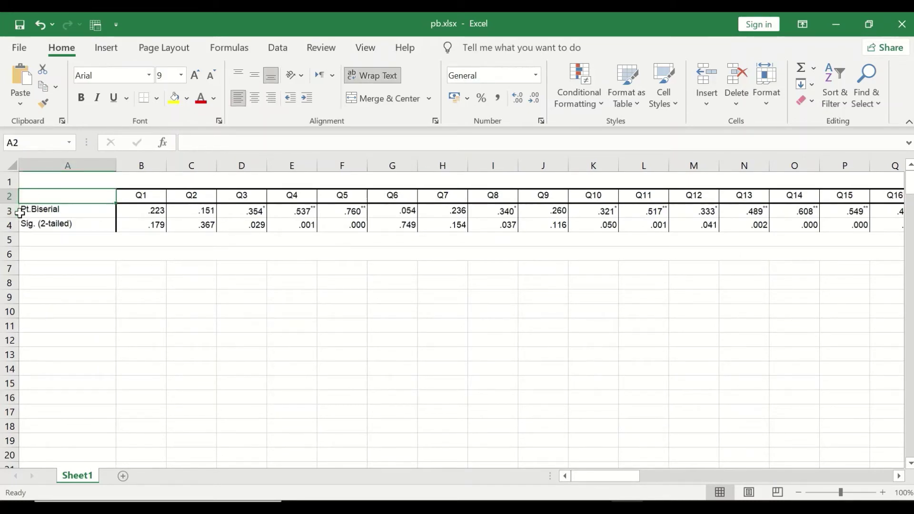
pyautogui.click(14, 210)
pyautogui.click(12, 225)
pyautogui.click(57, 240)
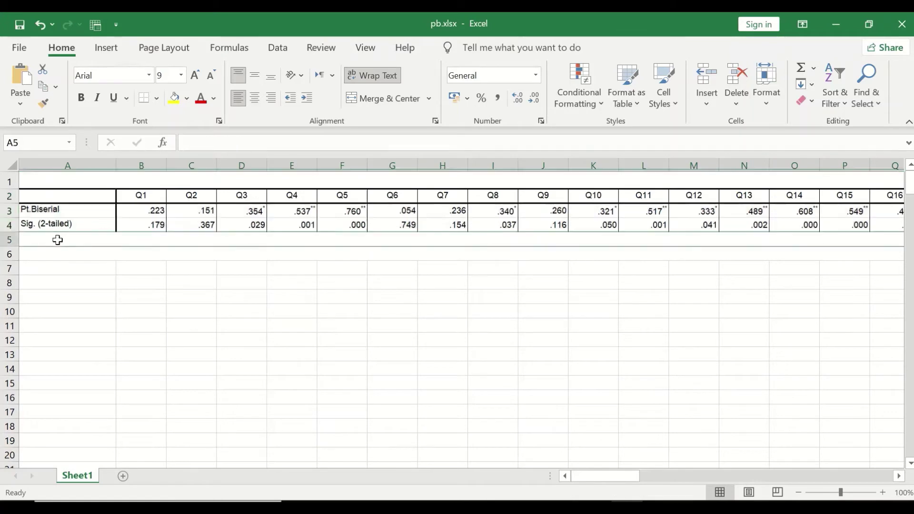
pyautogui.click(15, 210)
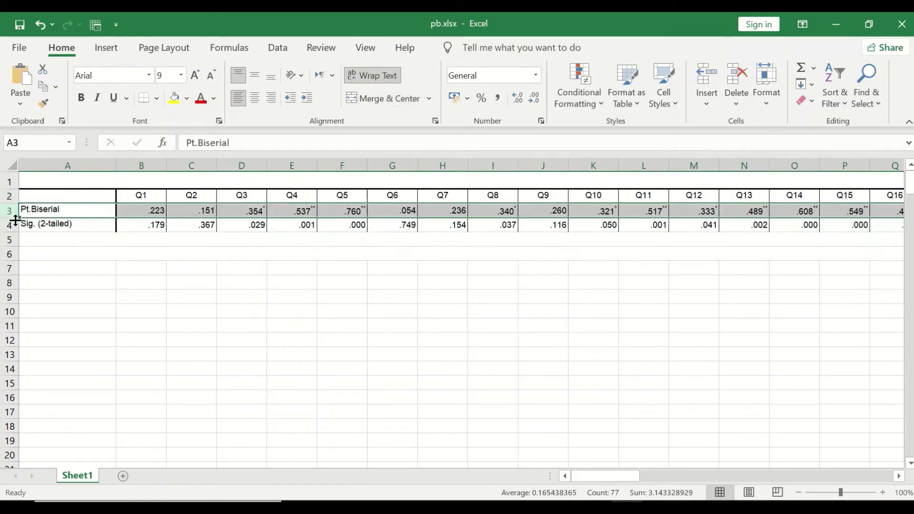
pyautogui.keyDown('ctrl'); pyautogui.click(10, 224); pyautogui.keyUp('ctrl')
pyautogui.hotkey('ctrl', 'c')
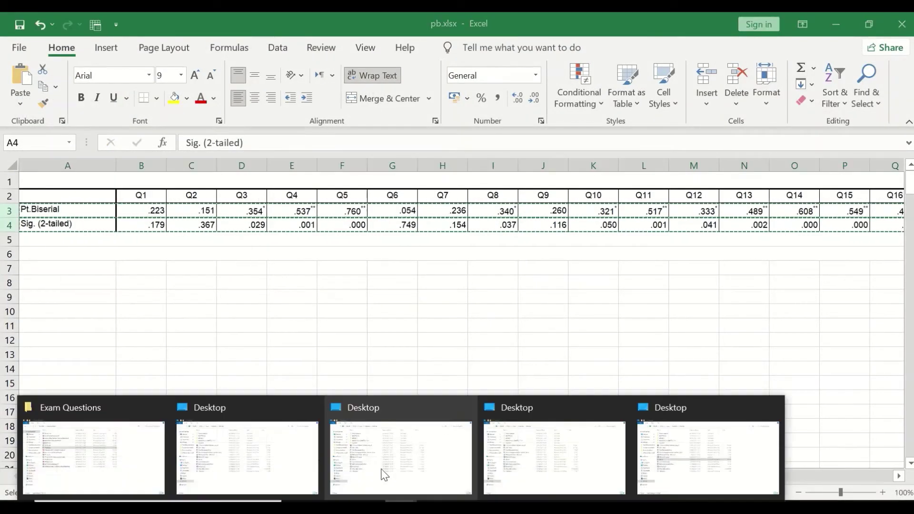
# Open MCQs.xlsx from the Desktop's YouTube\Exam Questions folder.
pyautogui.click(585, 454)
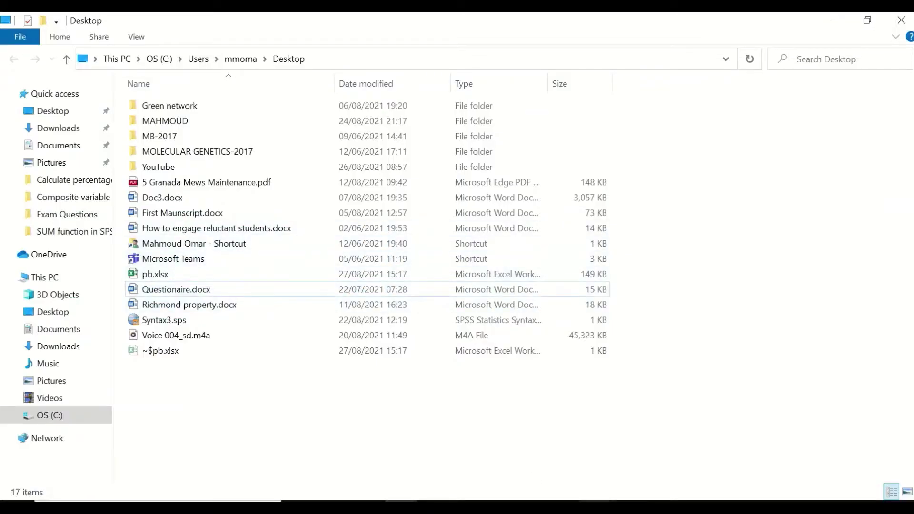
pyautogui.moveTo(622, 505)
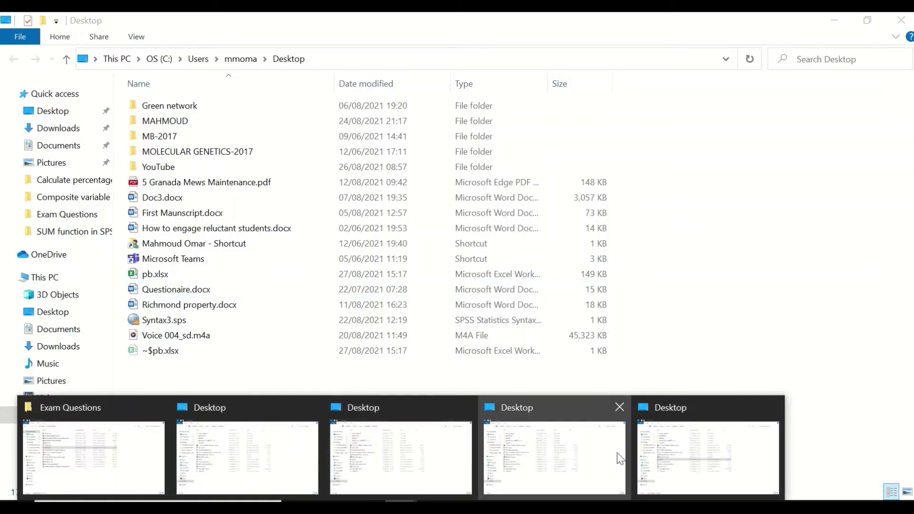
pyautogui.click(294, 461)
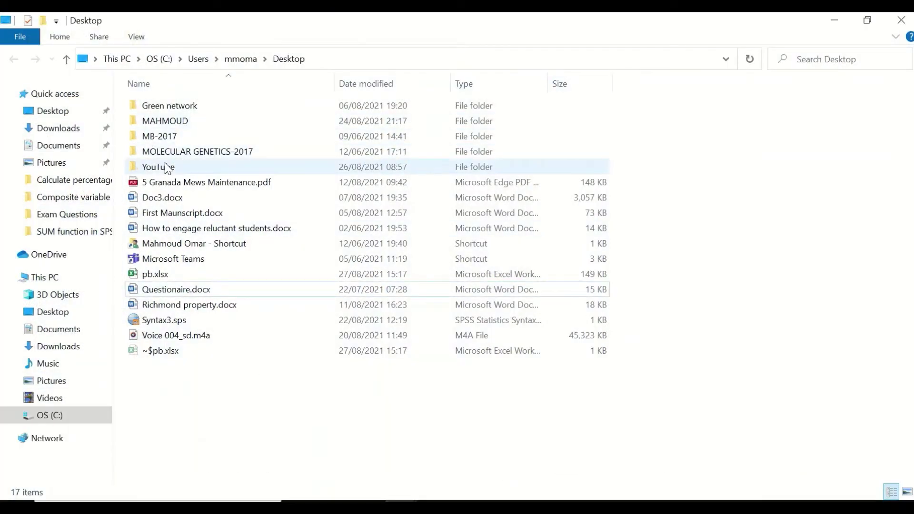
pyautogui.doubleClick(177, 166)
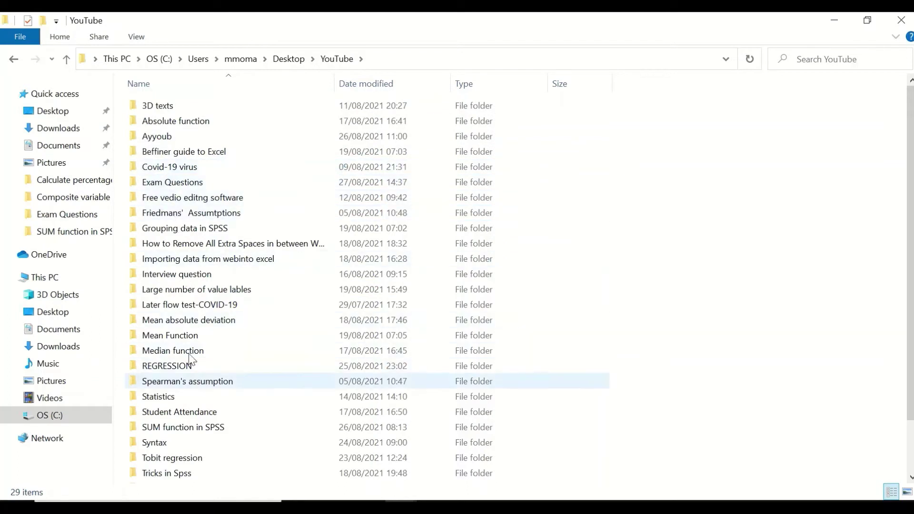
pyautogui.doubleClick(153, 181)
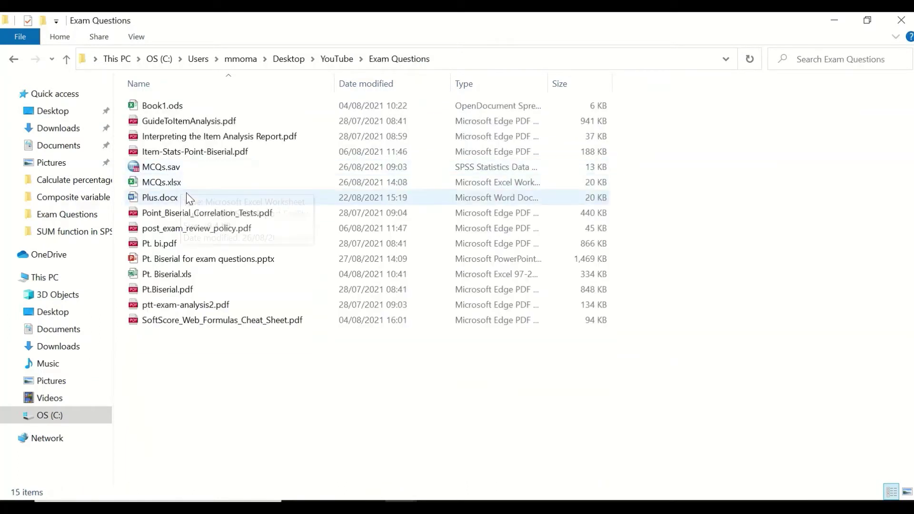
pyautogui.click(157, 187)
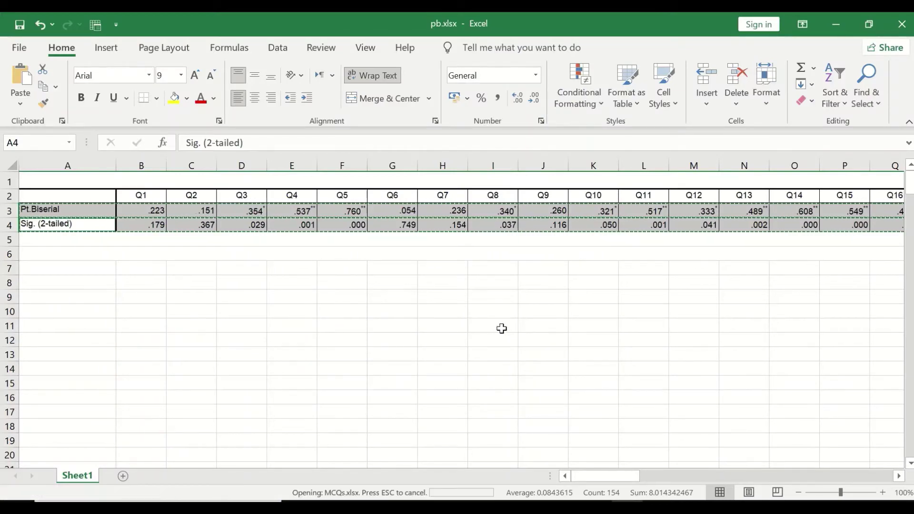
# Try a transposed paste of the copied rows at A40, then undo it.
pyautogui.scroll(-1, 227, 215)
pyautogui.scroll(-10, 228, 215)
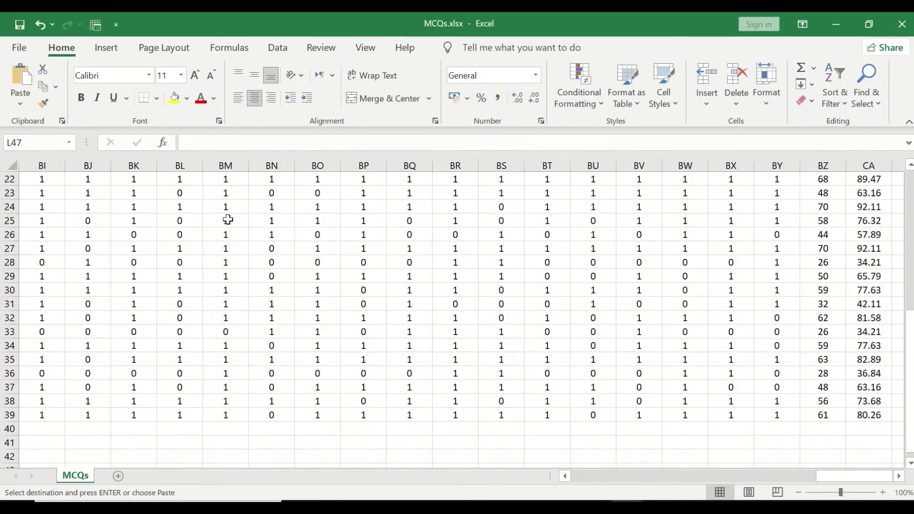
pyautogui.scroll(10, 245, 241)
pyautogui.scroll(-10, 247, 243)
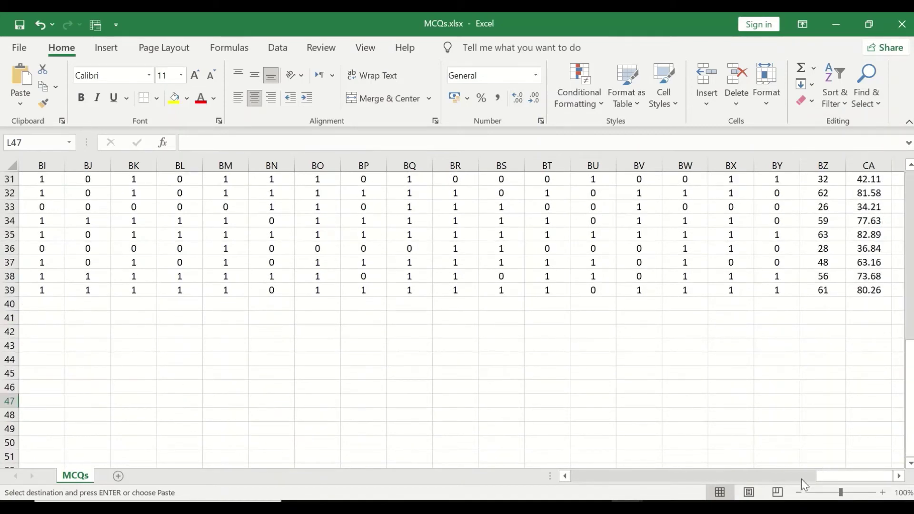
pyautogui.moveTo(846, 473); pyautogui.dragTo(570, 477)
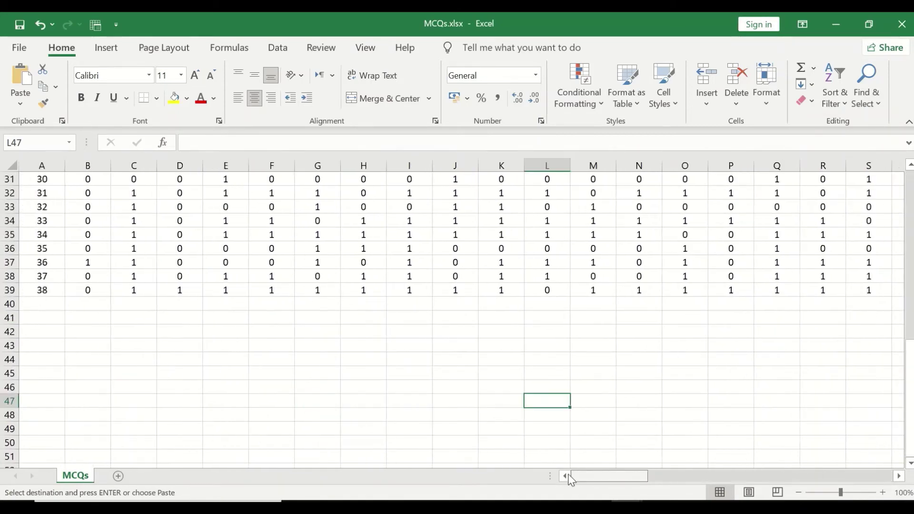
pyautogui.click(40, 304)
pyautogui.rightClick(40, 304)
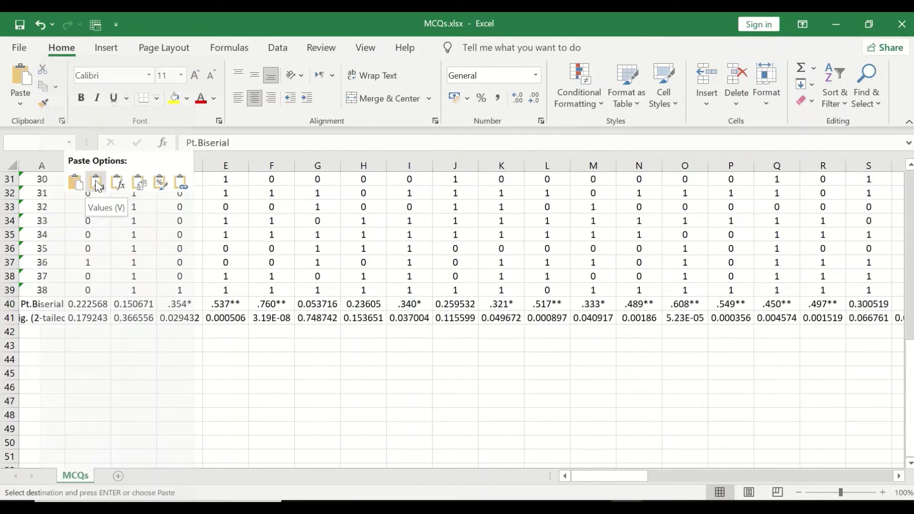
pyautogui.click(144, 186)
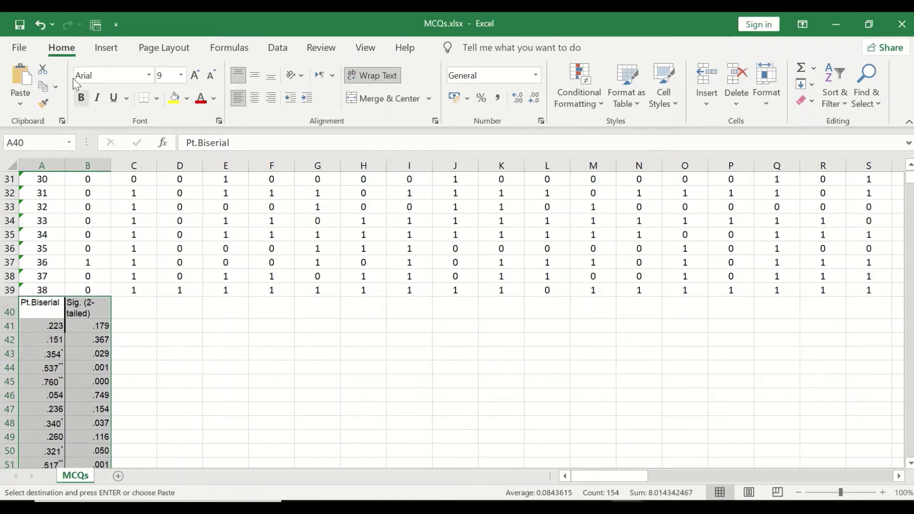
pyautogui.click(40, 25)
# Paste the Pt.Biserial and Sig. rows into rows 40–41 as values only.
pyautogui.rightClick(37, 304)
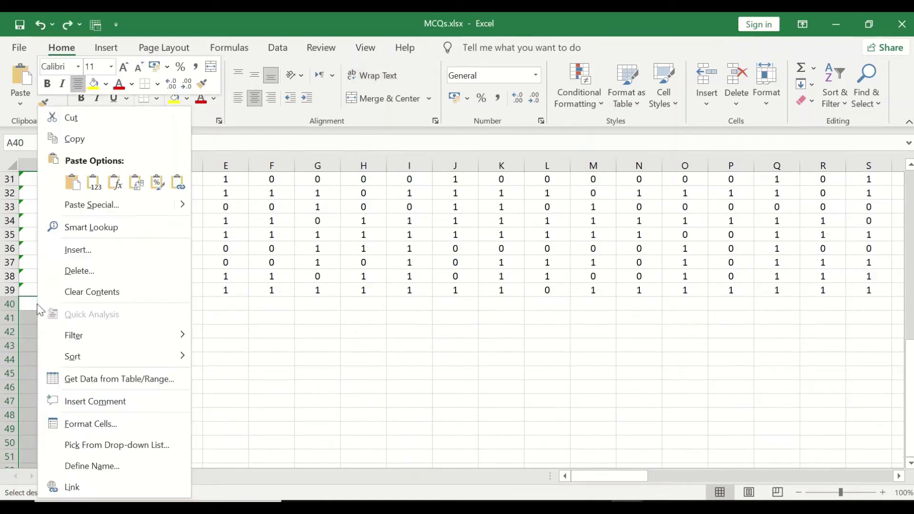
pyautogui.press('Escape')
pyautogui.click(48, 303)
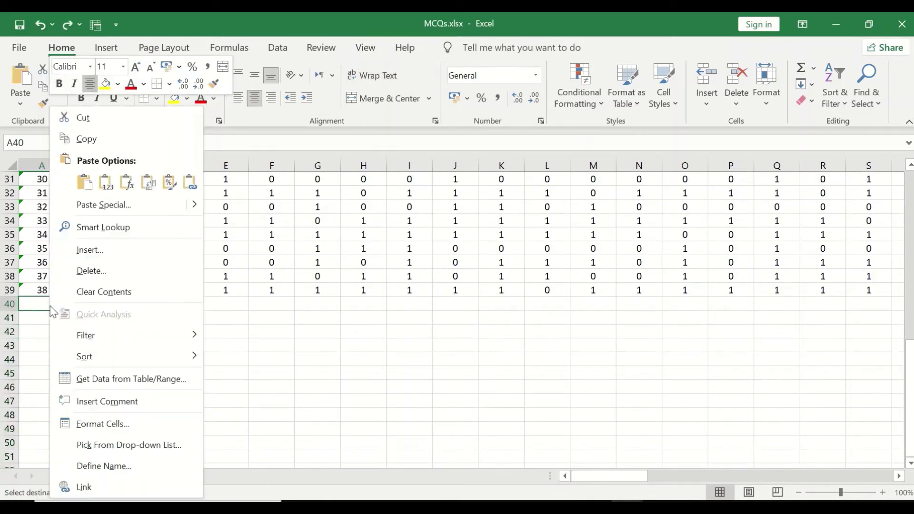
pyautogui.rightClick(50, 305)
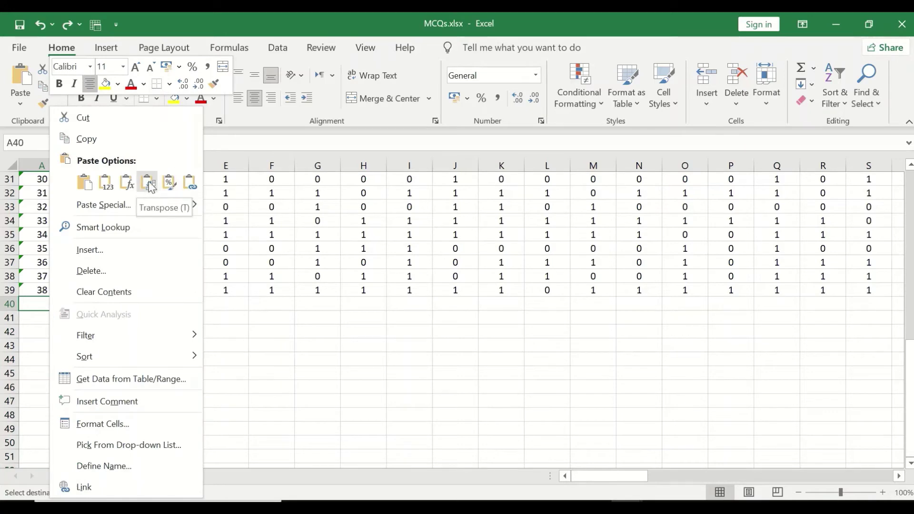
pyautogui.click(128, 182)
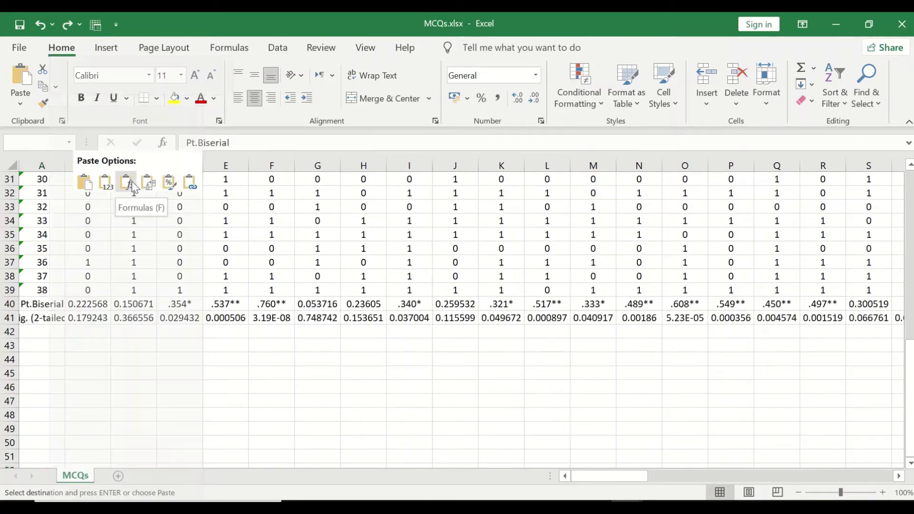
pyautogui.click(106, 182)
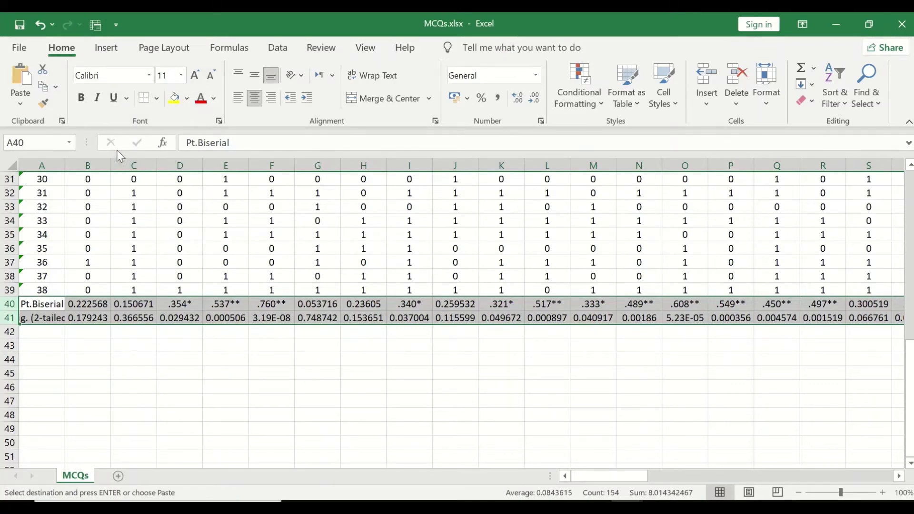
pyautogui.click(311, 414)
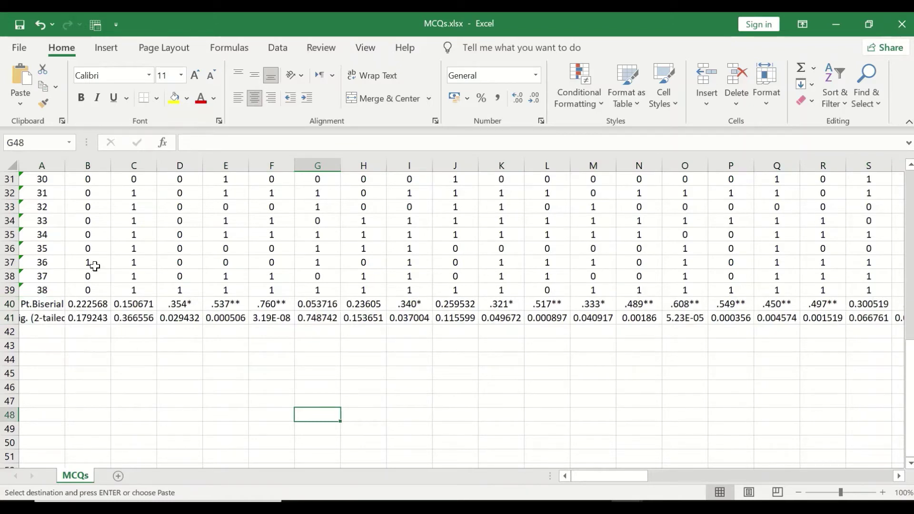
pyautogui.scroll(4, 82, 242)
pyautogui.scroll(6, 82, 241)
pyautogui.scroll(-10, 95, 230)
pyautogui.scroll(10, 687, 390)
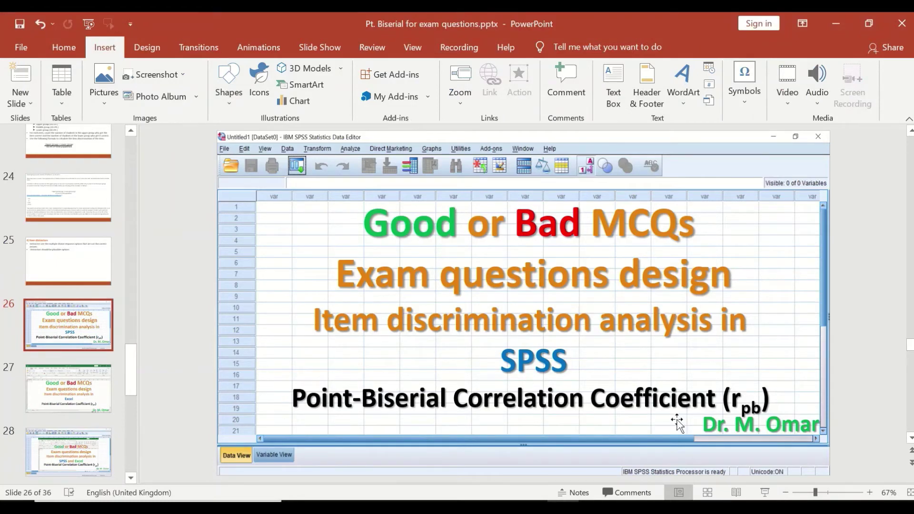
# Switch back to MCQs.xlsx in Excel and select cell V1 for a new heading.
pyautogui.moveTo(625, 506)
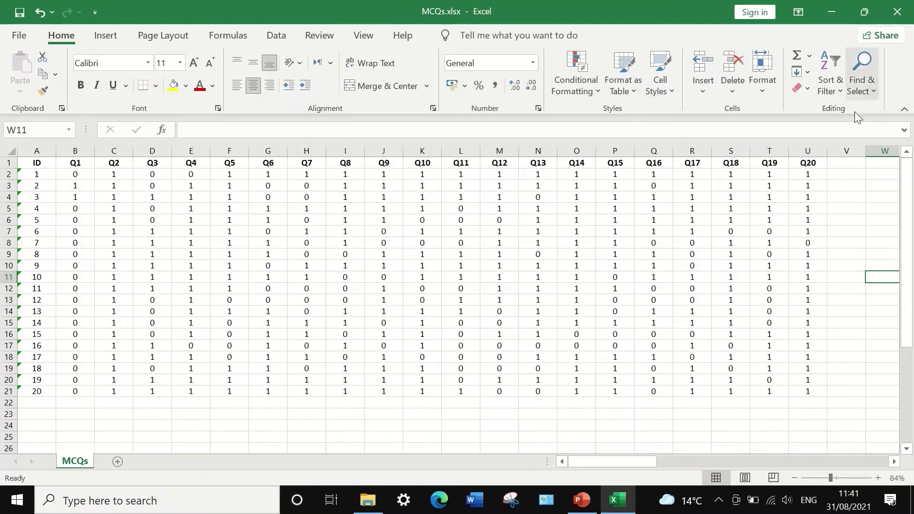
pyautogui.click(849, 165)
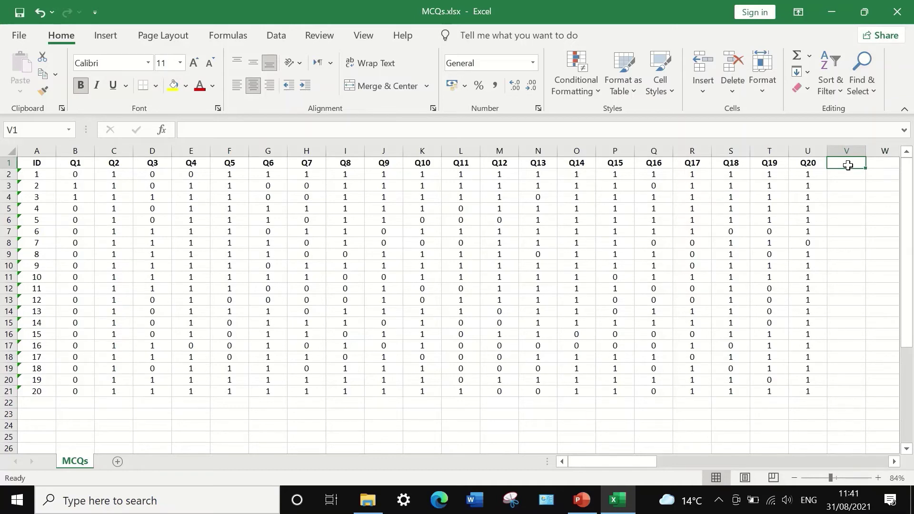
# Enter the heading 'Overall mark' in cell V1, beside the Q20 column.
pyautogui.write('oVERALL')
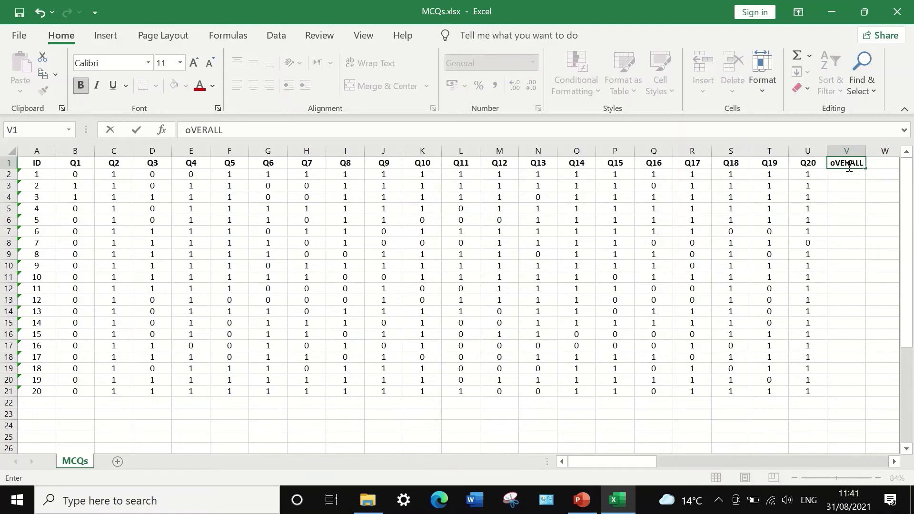
pyautogui.write(' mark')
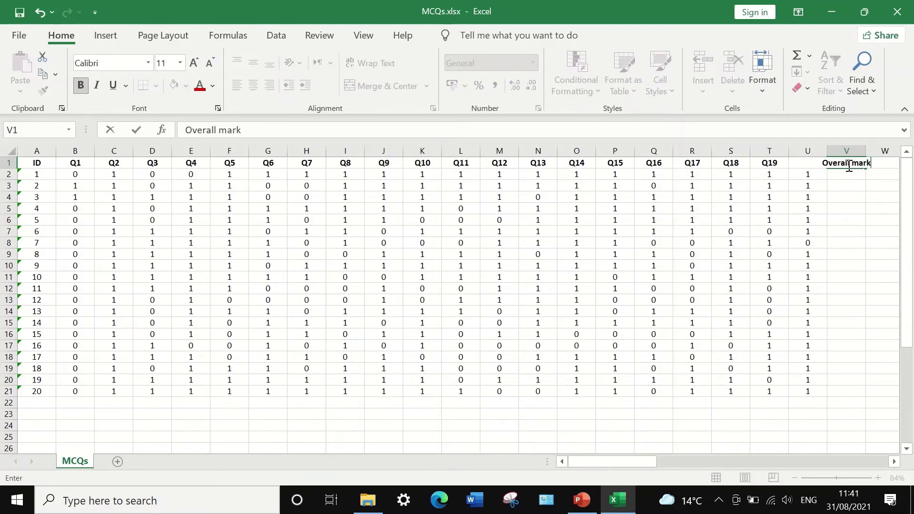
pyautogui.hotkey('ctrl', 'Return')
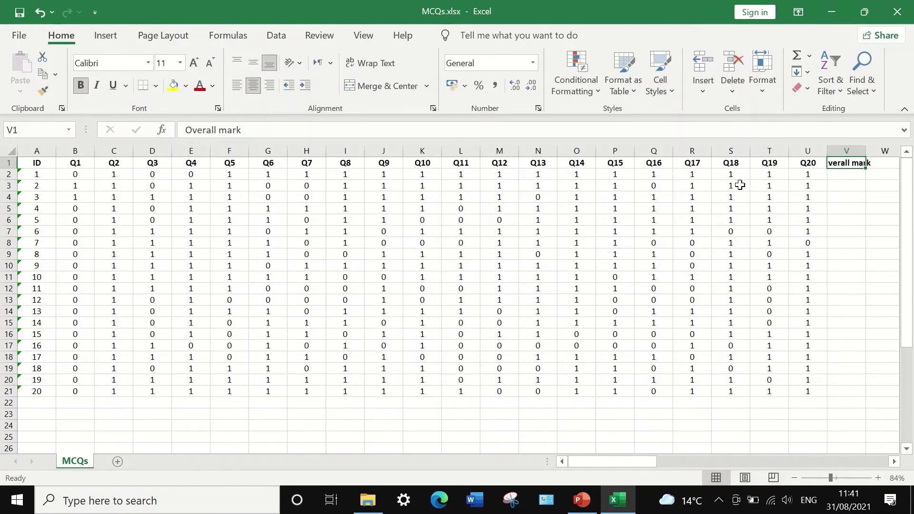
pyautogui.click(845, 180)
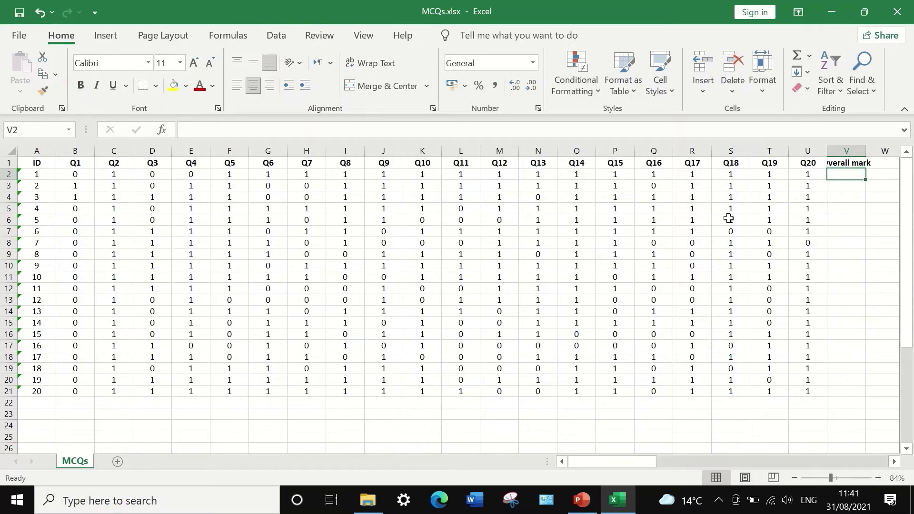
# Total each student's Q1–Q20 scores with =SUM(B2:U2) in V2, filled down to V21.
pyautogui.write('=')
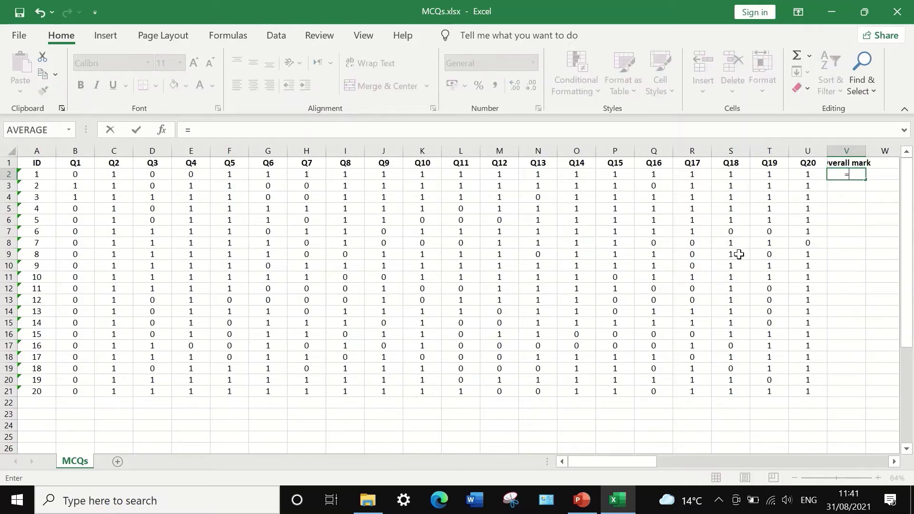
pyautogui.write('sum')
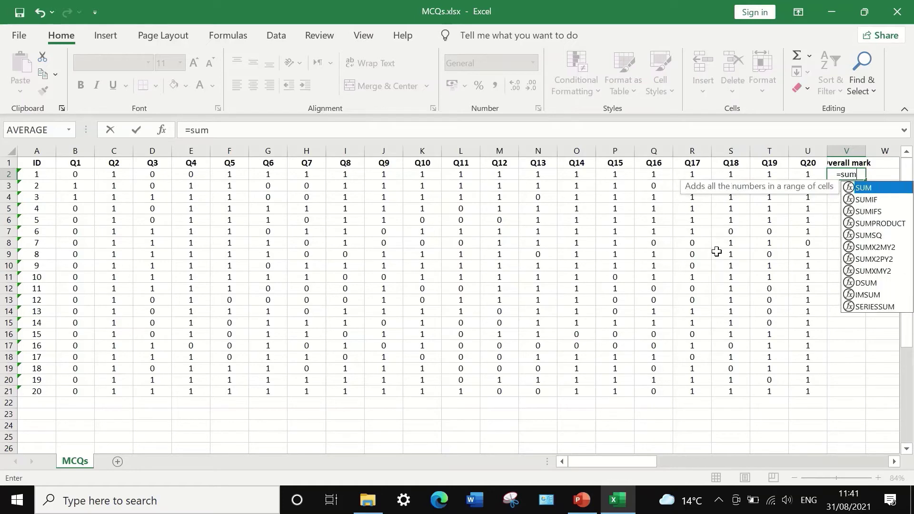
pyautogui.doubleClick(876, 189)
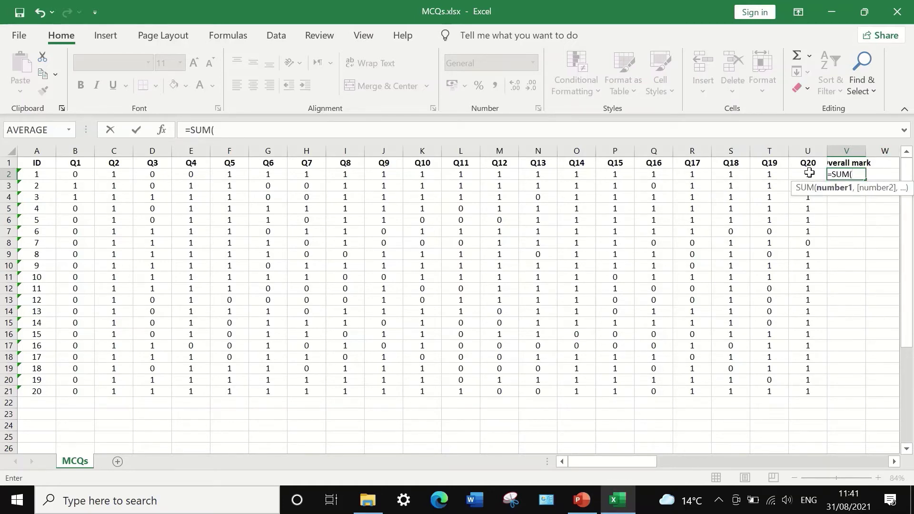
pyautogui.moveTo(809, 173); pyautogui.dragTo(92, 176)
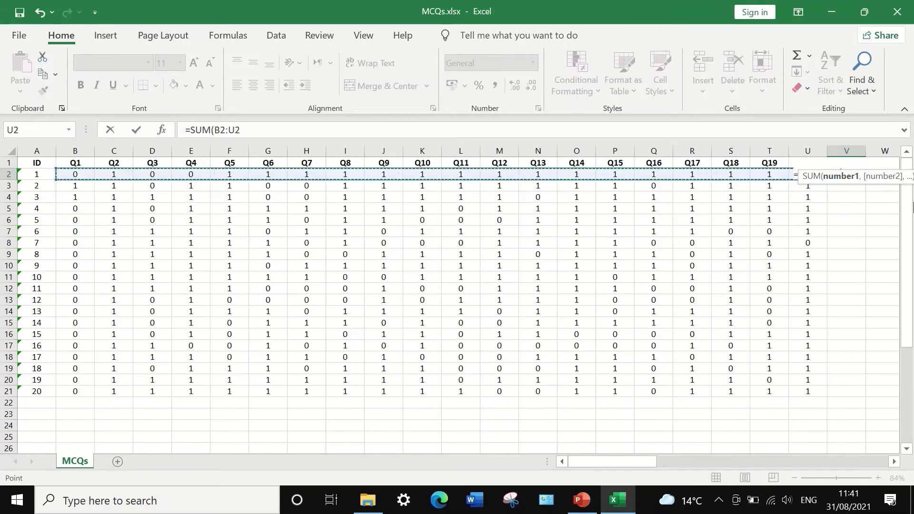
pyautogui.press('Return')
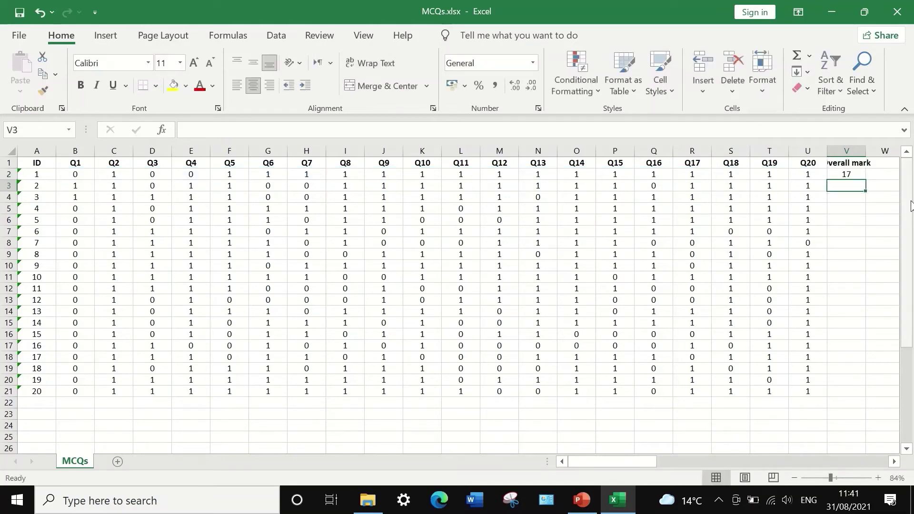
pyautogui.click(856, 174)
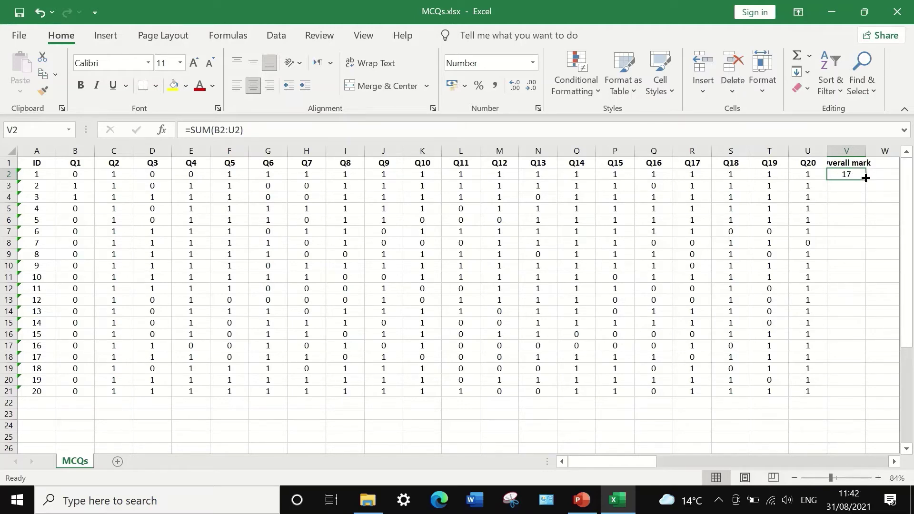
pyautogui.moveTo(866, 180); pyautogui.dragTo(852, 400)
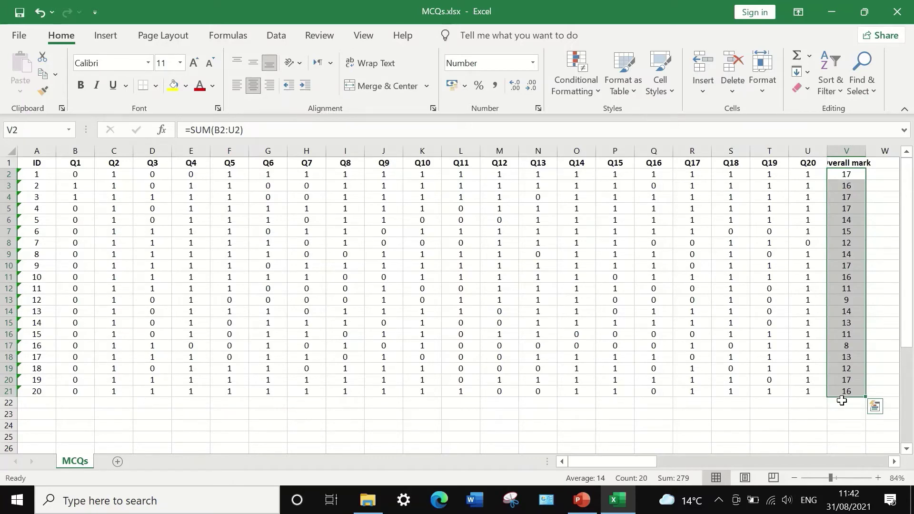
pyautogui.click(832, 426)
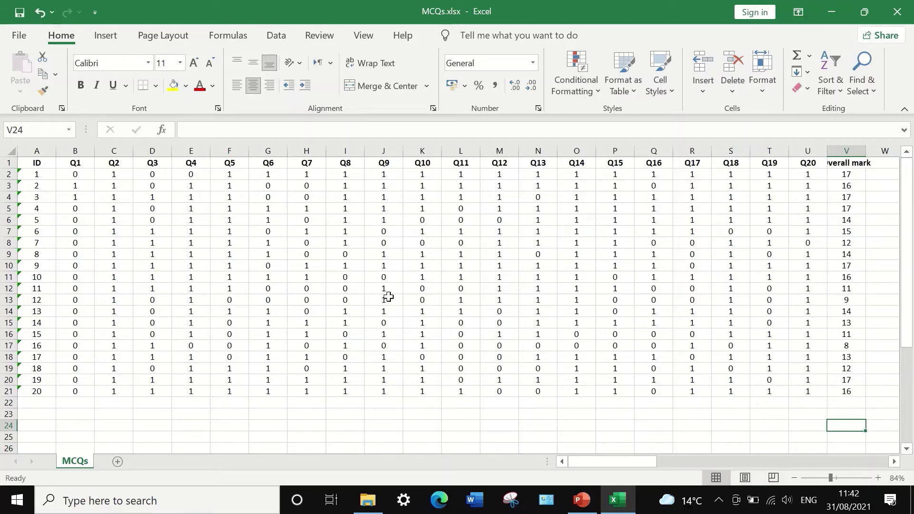
# Custom-sort the table A1:V21 by the Overall mark column, Largest to Smallest.
pyautogui.click(34, 165)
pyautogui.moveTo(34, 165); pyautogui.dragTo(852, 396)
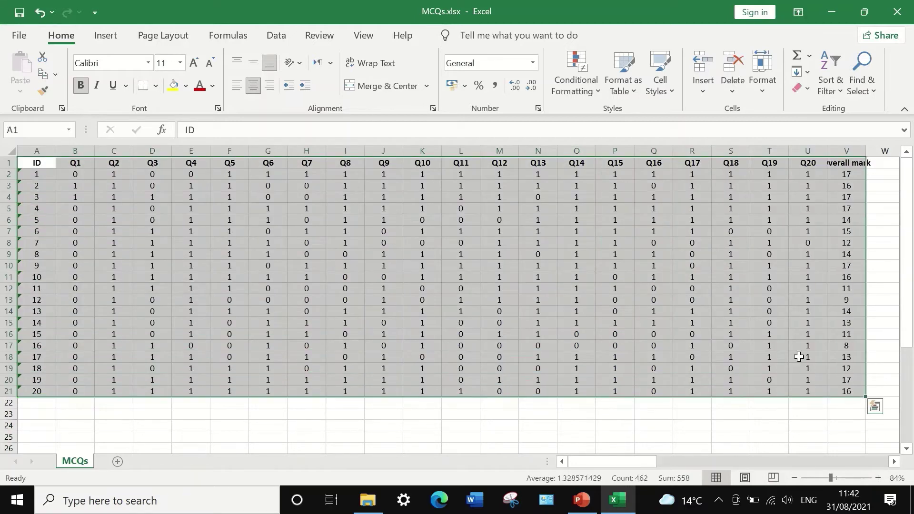
pyautogui.click(832, 84)
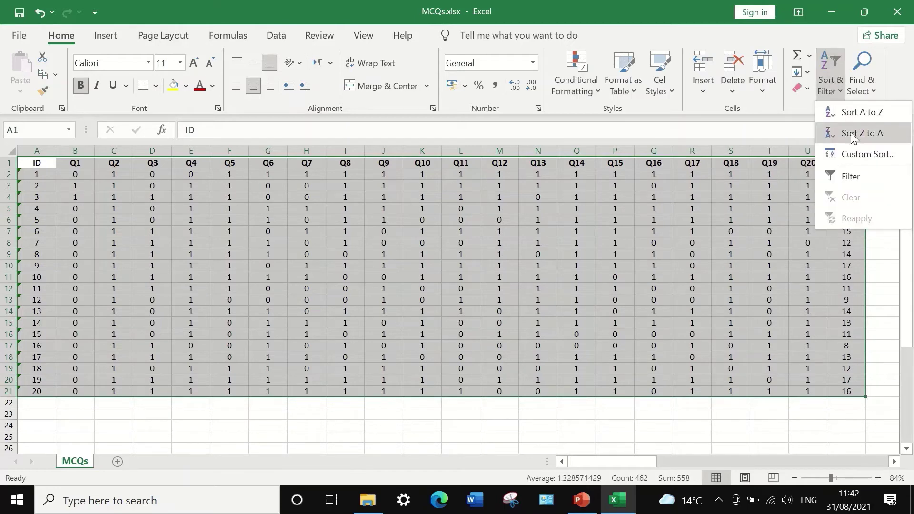
pyautogui.click(861, 153)
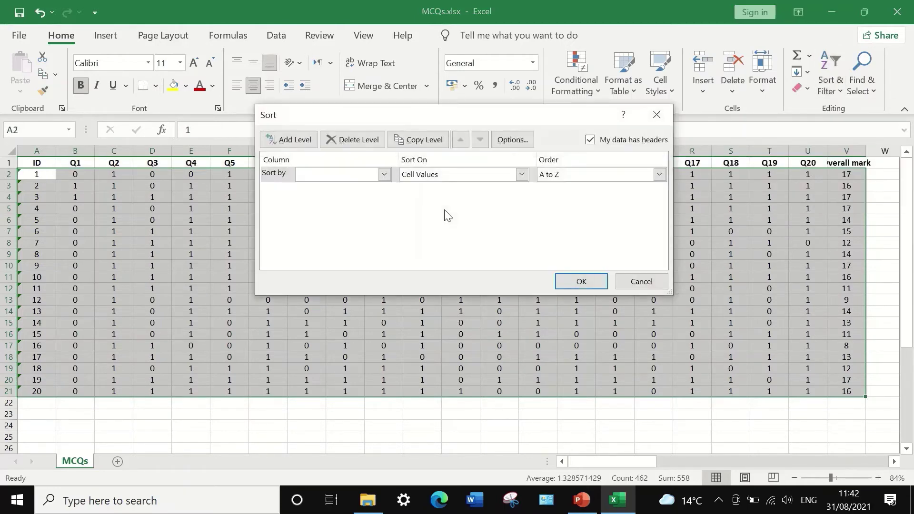
pyautogui.moveTo(485, 115); pyautogui.dragTo(429, 122)
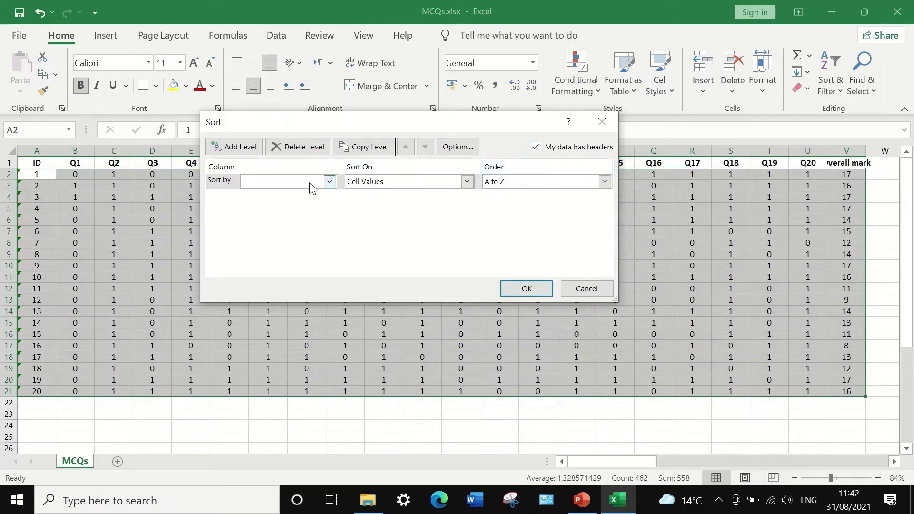
pyautogui.click(329, 181)
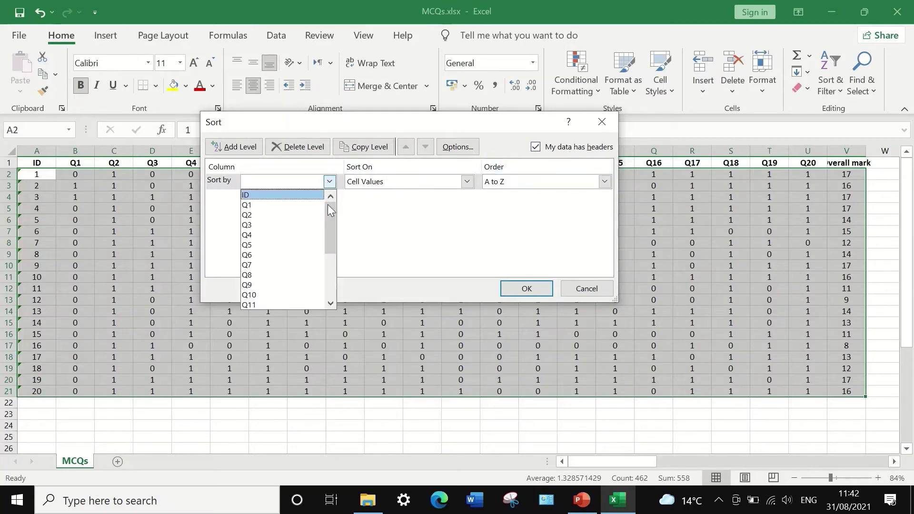
pyautogui.moveTo(329, 206); pyautogui.dragTo(330, 284)
pyautogui.click(291, 304)
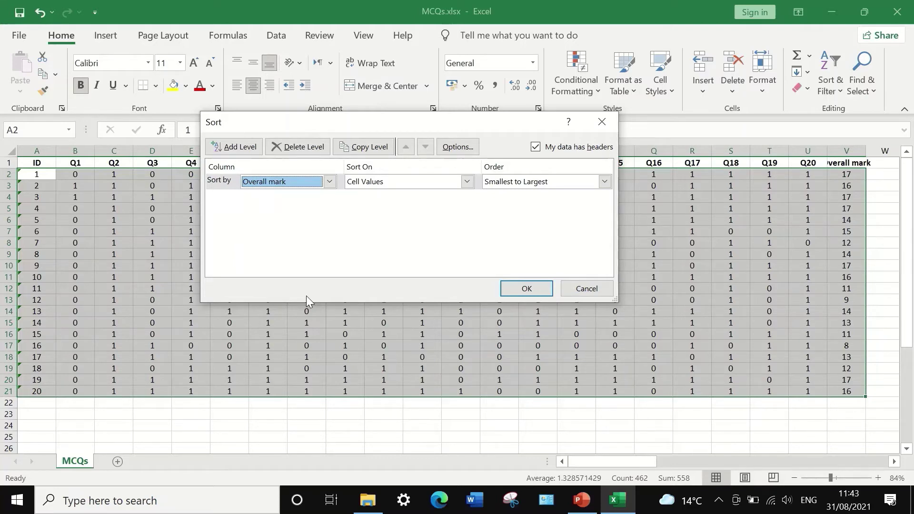
pyautogui.click(605, 181)
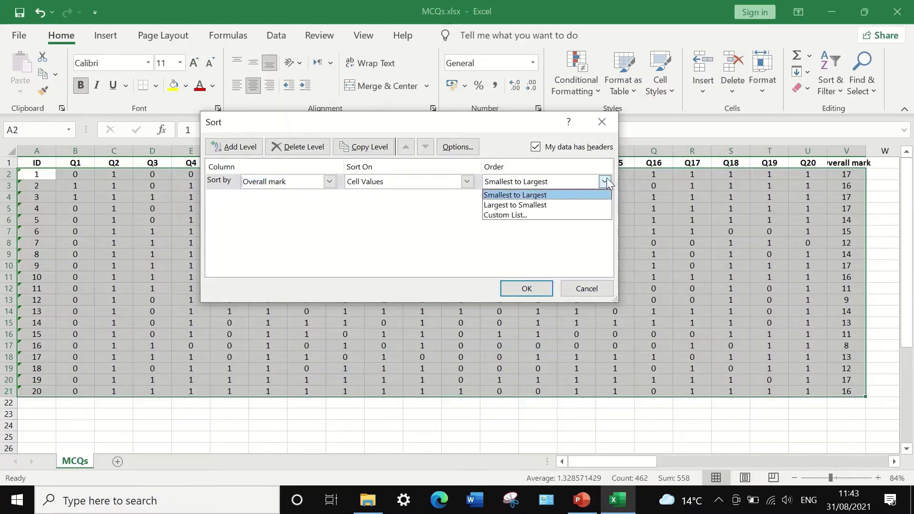
pyautogui.click(539, 204)
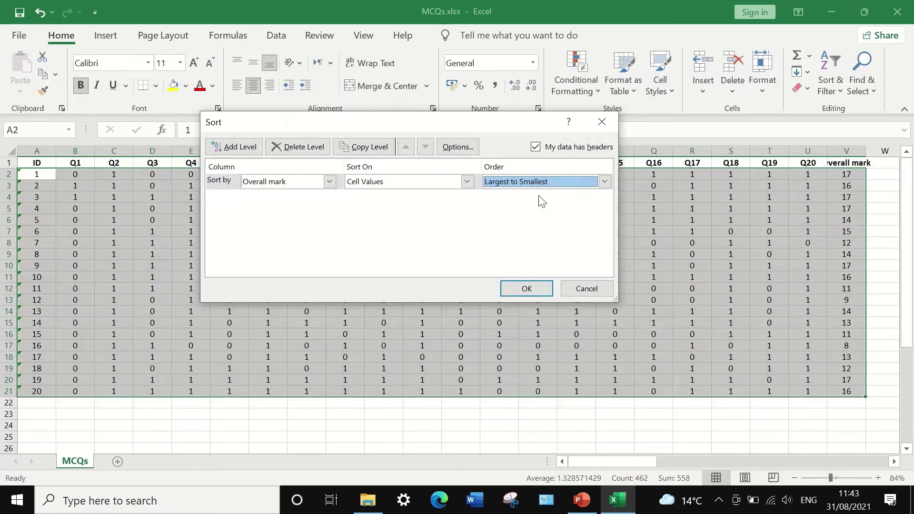
pyautogui.click(527, 289)
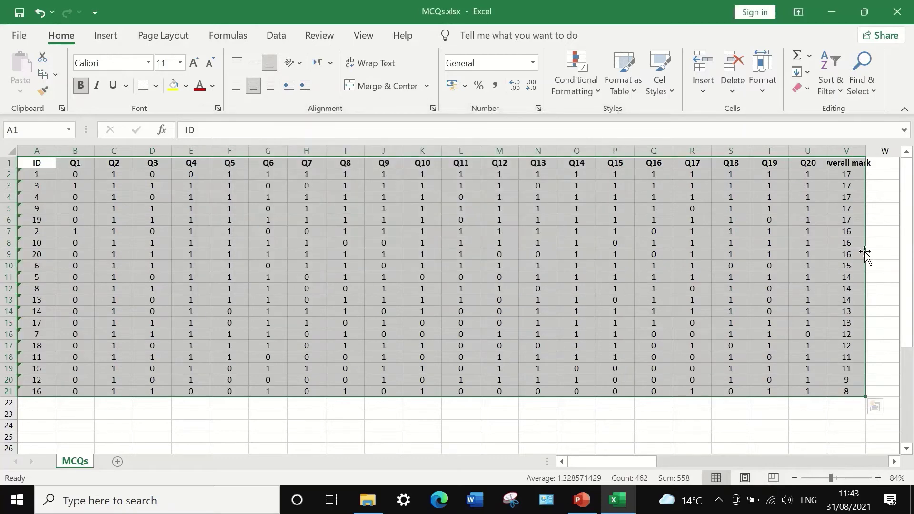
# Type the labels UP, LG, ID and ID% down cells A23 to A26.
pyautogui.click(882, 189)
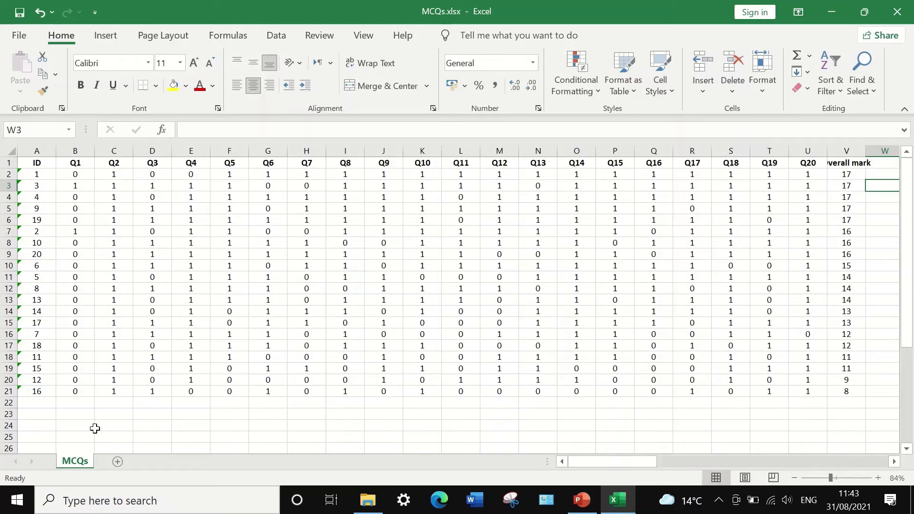
pyautogui.click(44, 416)
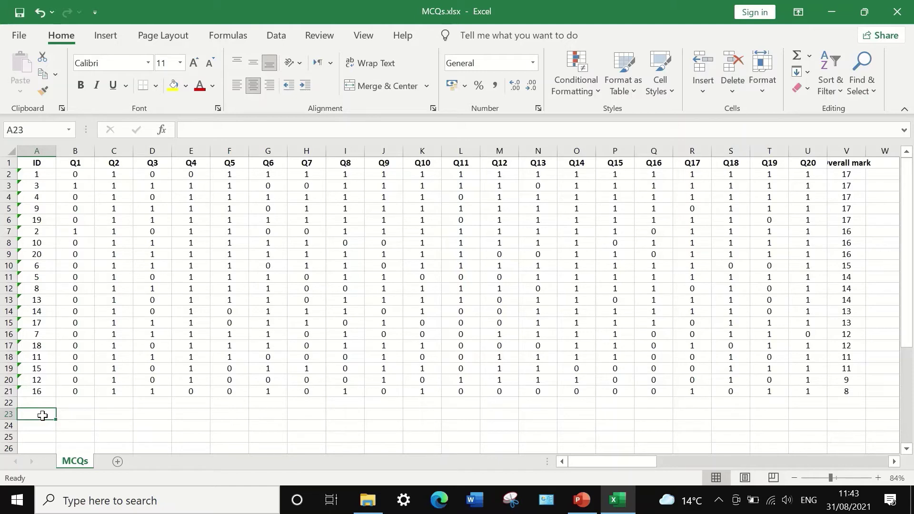
pyautogui.write('UP')
pyautogui.press('Return')
pyautogui.write('LG')
pyautogui.press('Return')
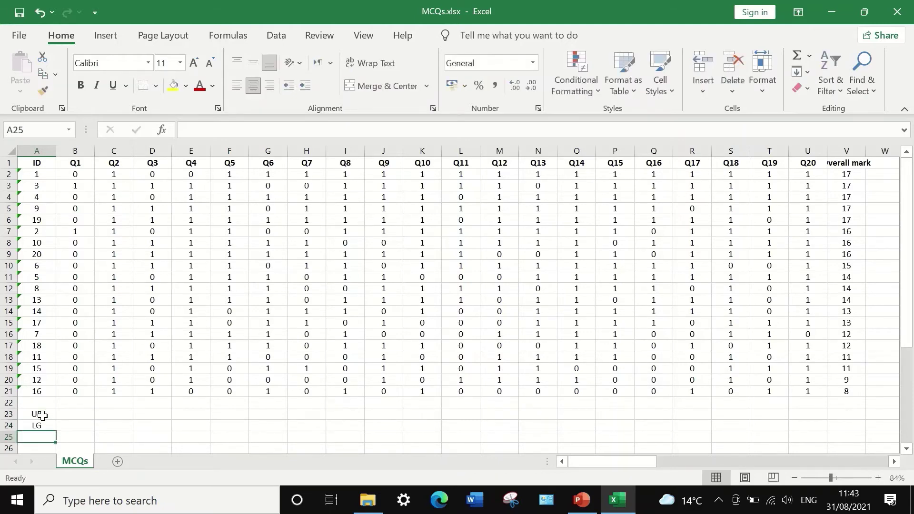
pyautogui.write('ID')
pyautogui.press('Return')
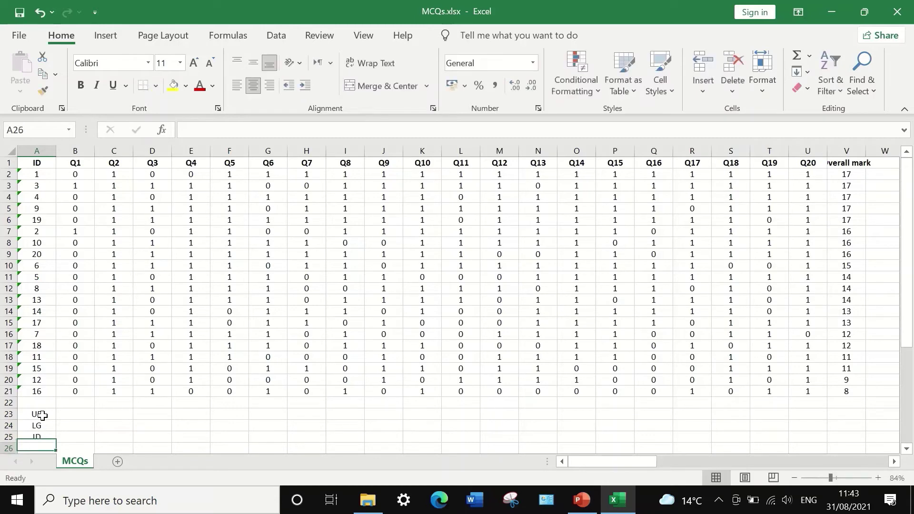
pyautogui.write('ID')
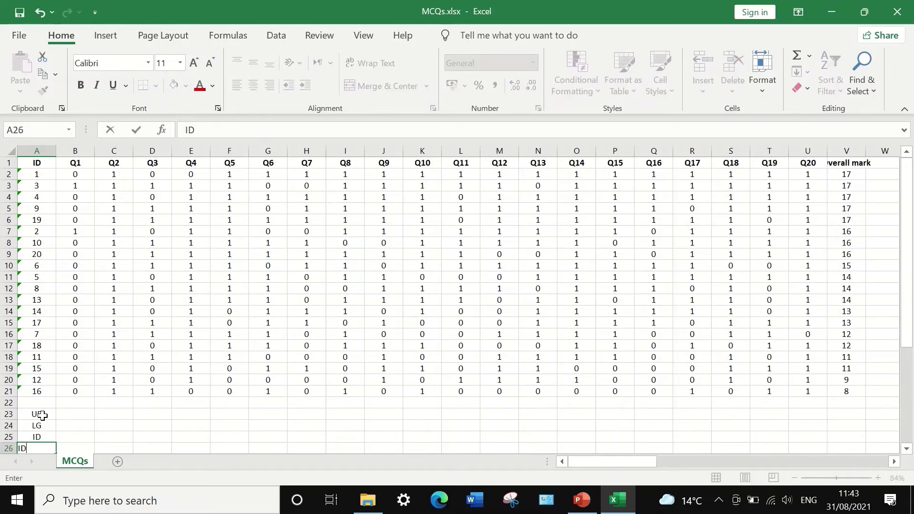
pyautogui.write('%')
pyautogui.scroll(-1, 77, 433)
pyautogui.press('Return')
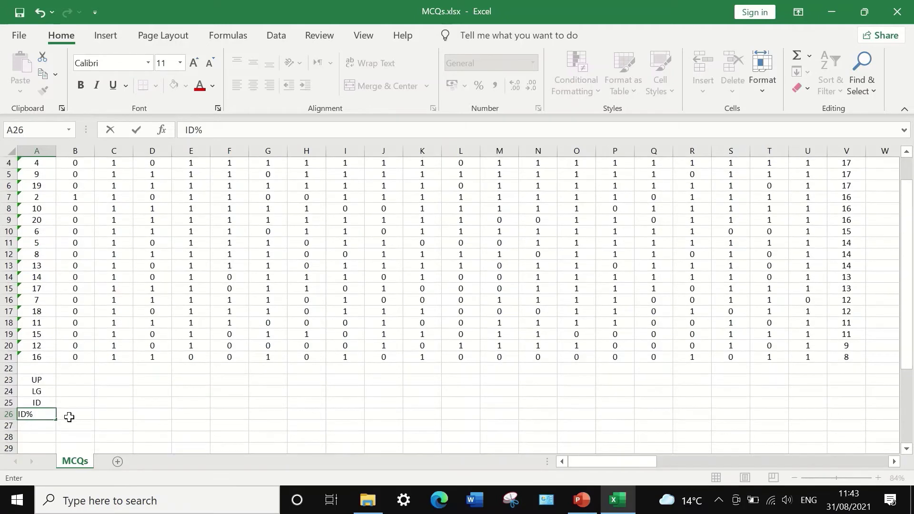
pyautogui.scroll(1, 97, 381)
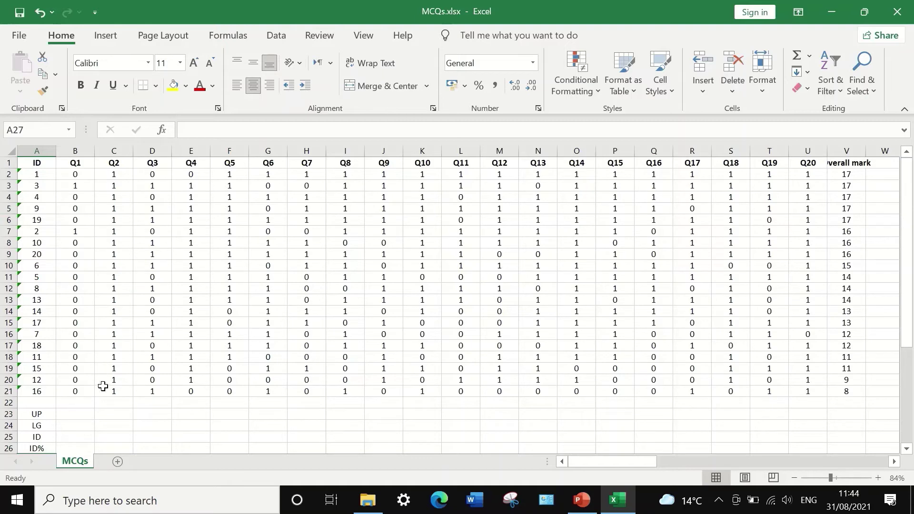
# Use Windows Calculator to multiply 20 by 0.27, getting 5.4, then close it.
pyautogui.click(107, 504)
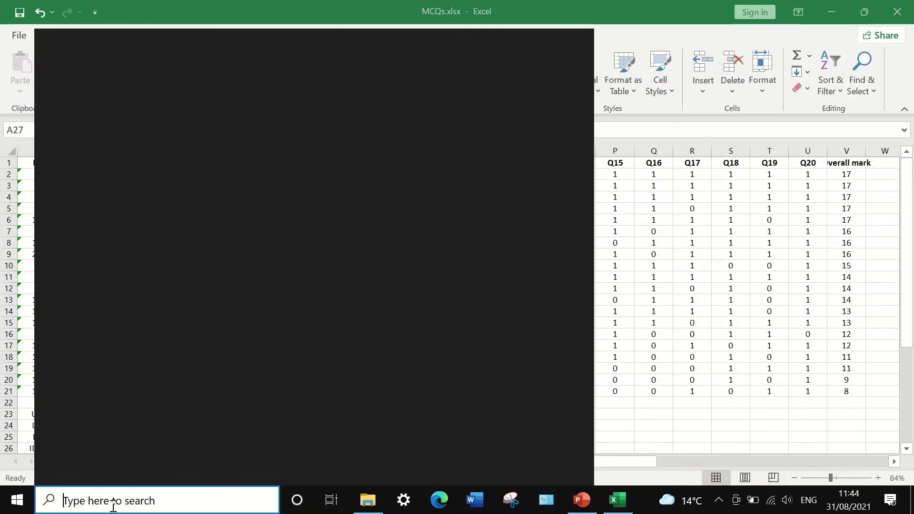
pyautogui.click(94, 240)
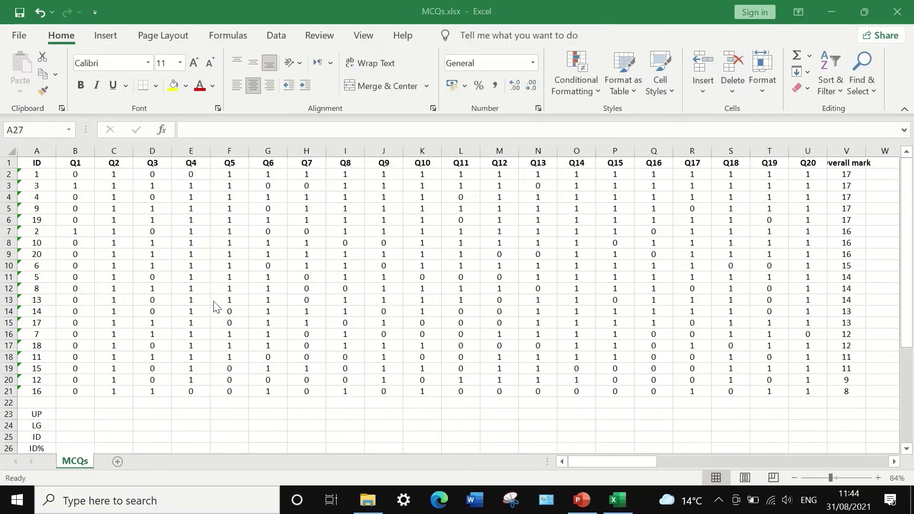
pyautogui.click(369, 414)
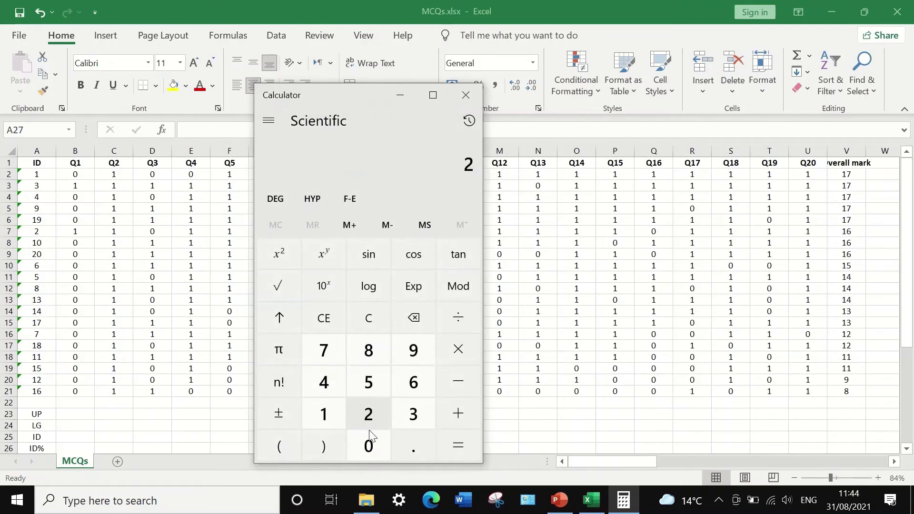
pyautogui.click(368, 446)
pyautogui.click(412, 442)
pyautogui.click(373, 416)
pyautogui.click(321, 350)
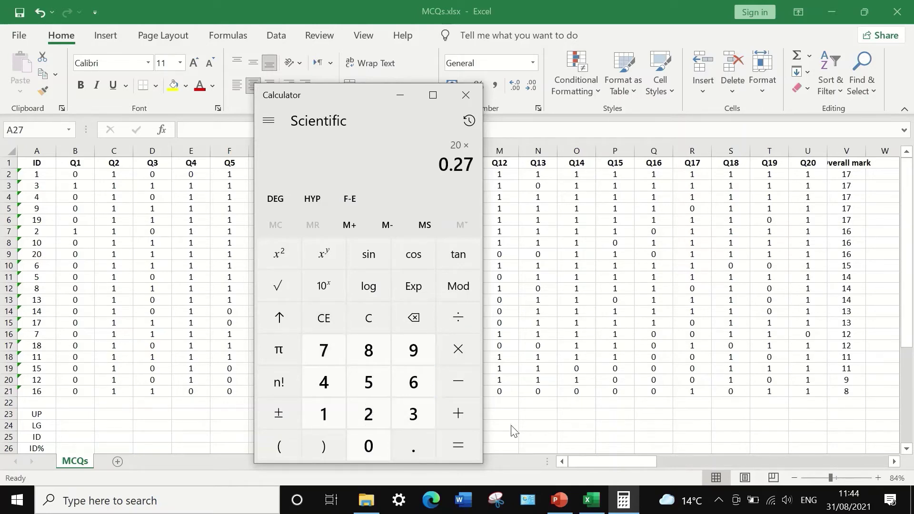
pyautogui.click(458, 445)
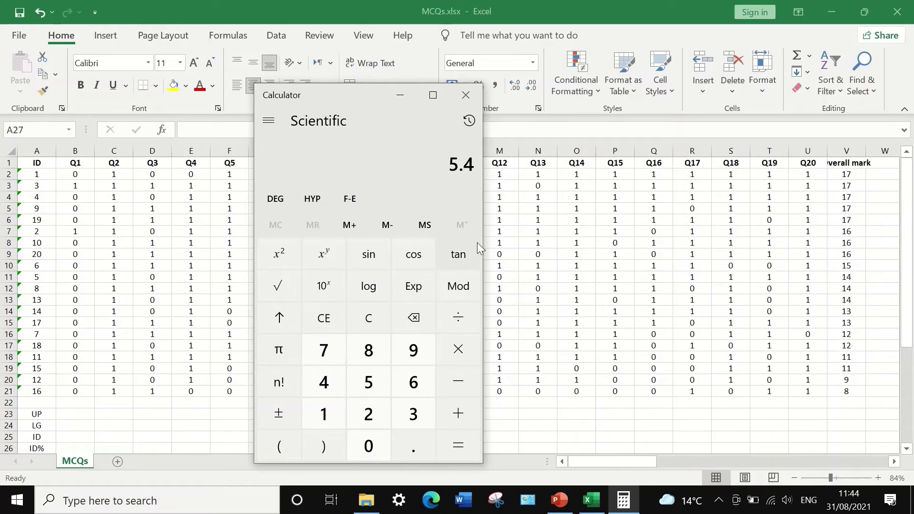
pyautogui.click(465, 95)
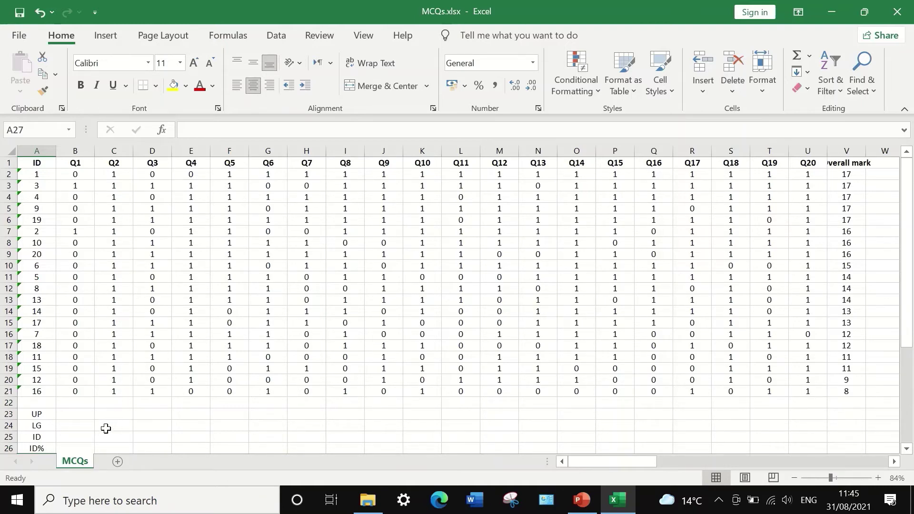
# Fill the top six student rows, 2–7, with light green.
pyautogui.click(72, 416)
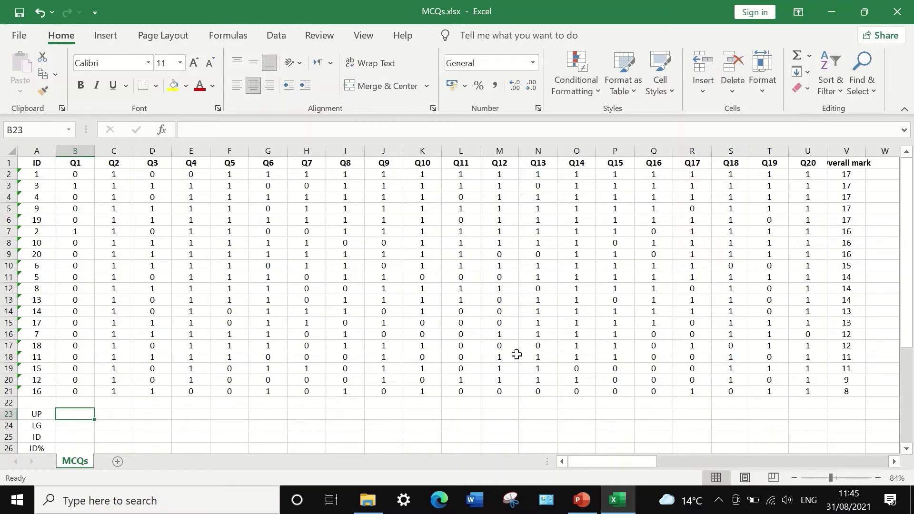
pyautogui.click(7, 174)
pyautogui.moveTo(8, 174); pyautogui.dragTo(13, 234)
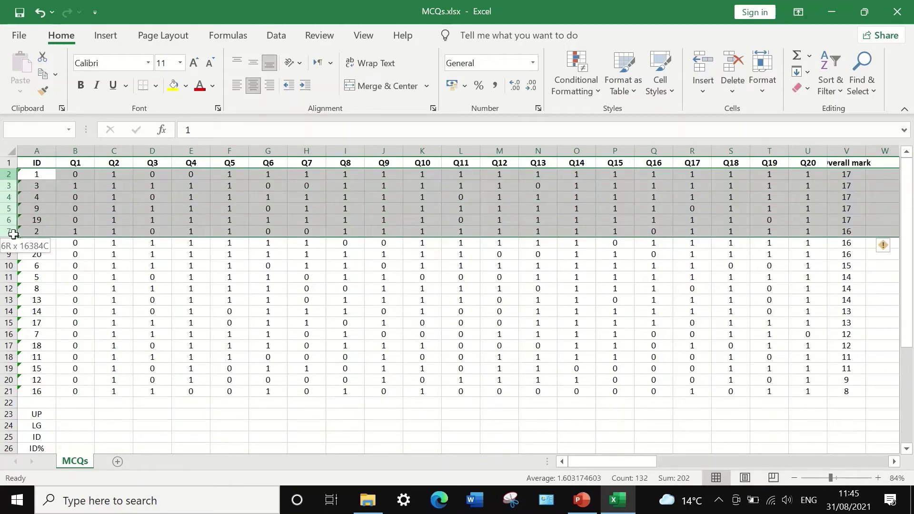
pyautogui.moveTo(14, 234); pyautogui.dragTo(14, 232)
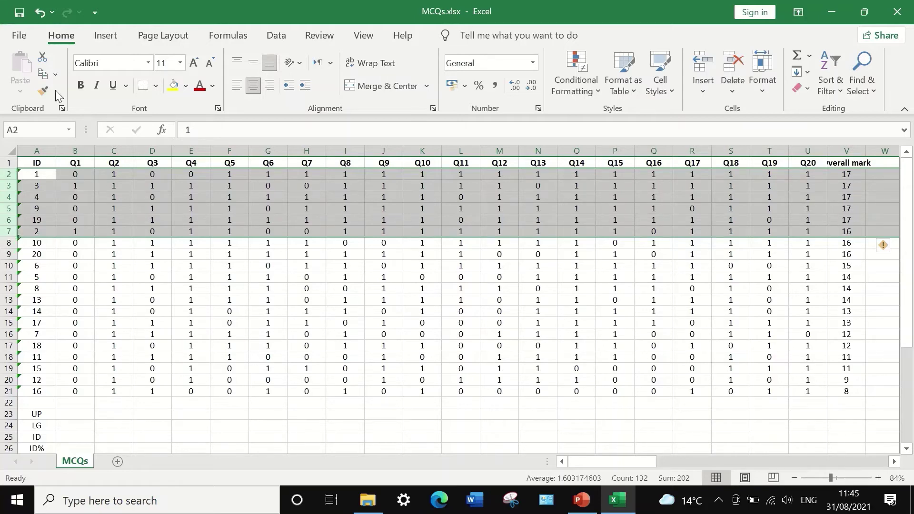
pyautogui.click(187, 86)
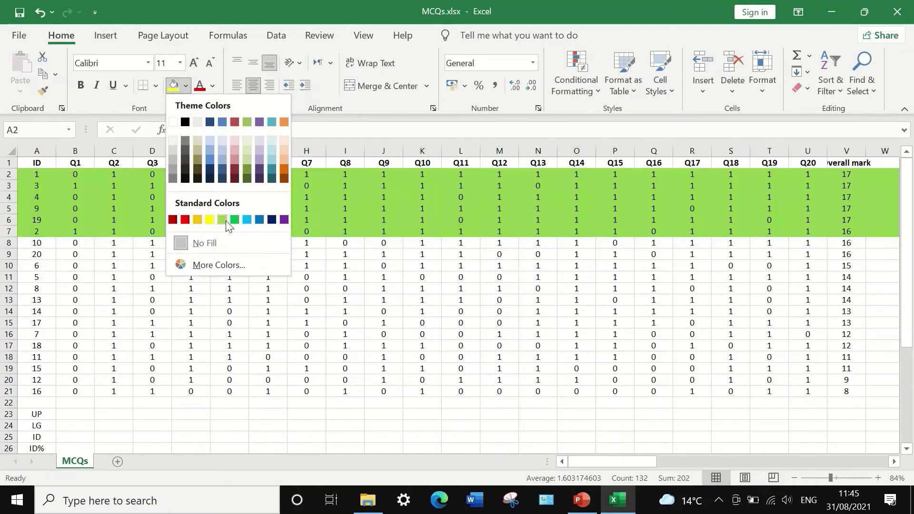
pyautogui.click(222, 220)
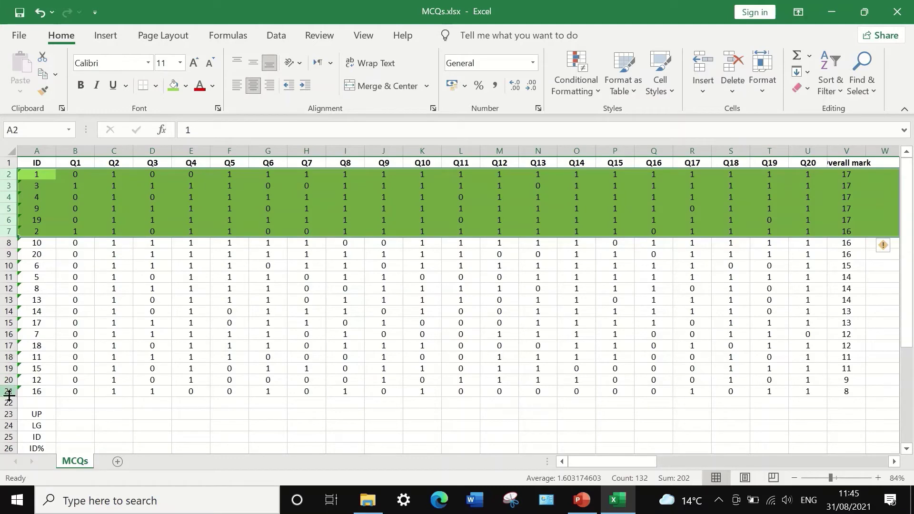
# Fill the bottom six rows, 16–21, with red, keeping the font colour Automatic.
pyautogui.moveTo(6, 391); pyautogui.dragTo(10, 338)
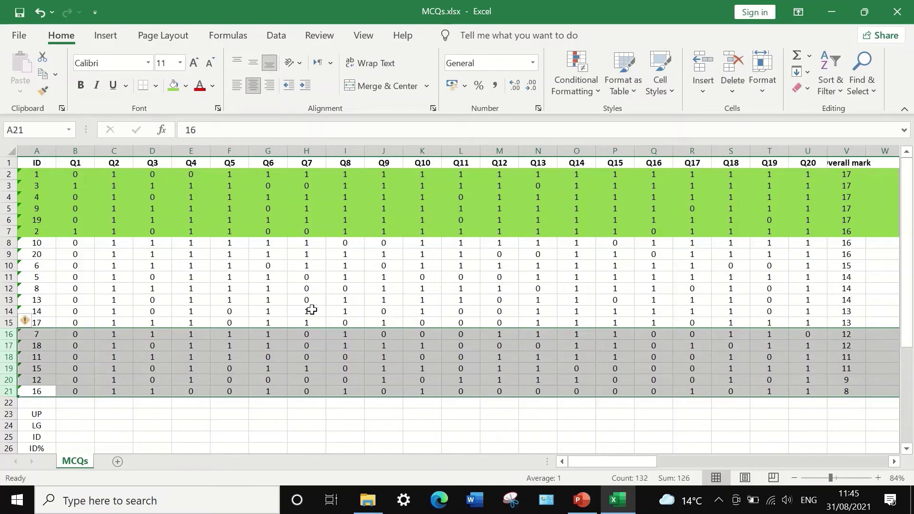
pyautogui.click(212, 88)
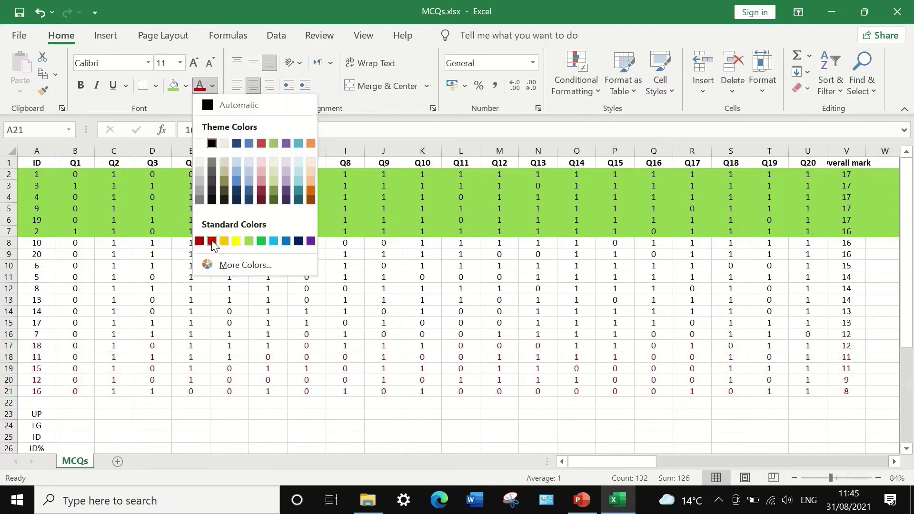
pyautogui.click(212, 242)
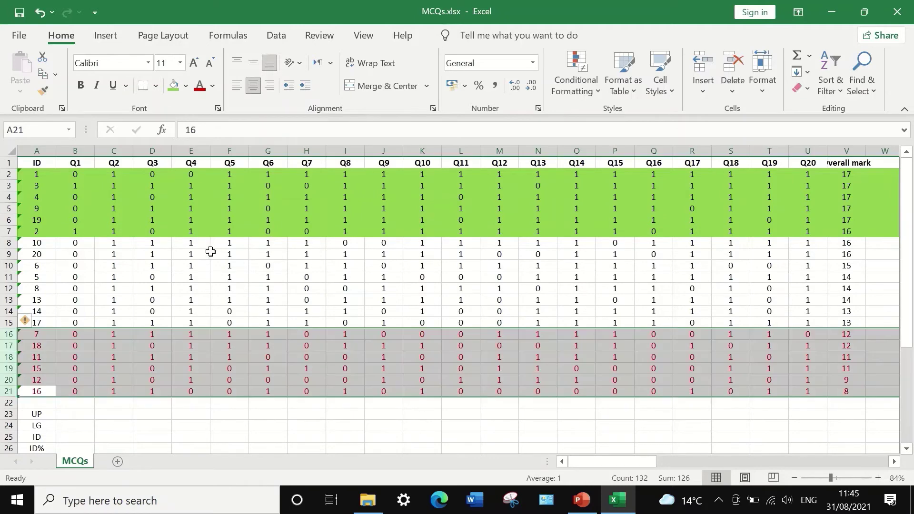
pyautogui.click(212, 87)
pyautogui.click(210, 101)
pyautogui.click(185, 86)
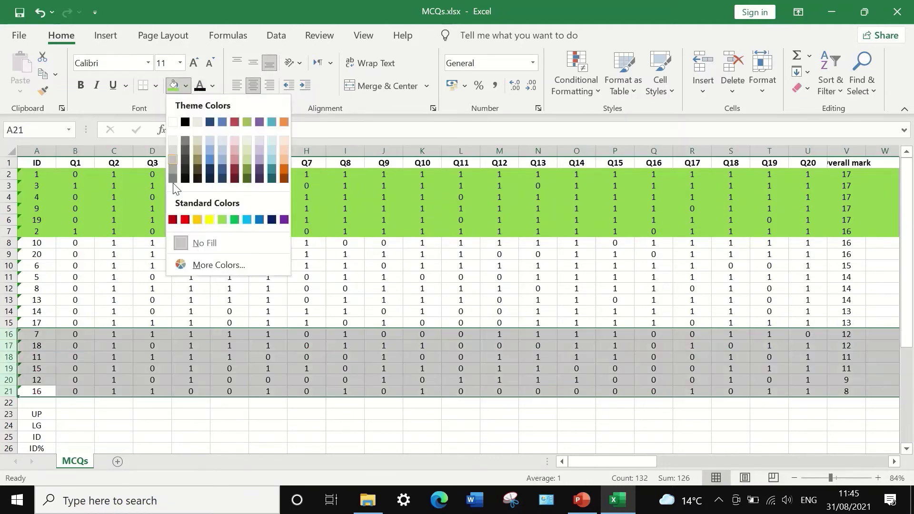
pyautogui.click(185, 219)
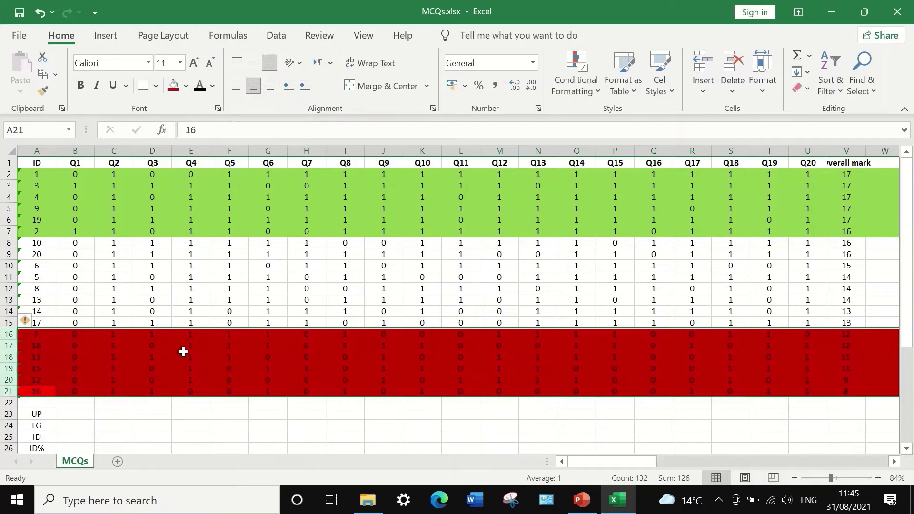
pyautogui.click(189, 431)
pyautogui.scroll(-1, 185, 387)
pyautogui.scroll(1, 178, 377)
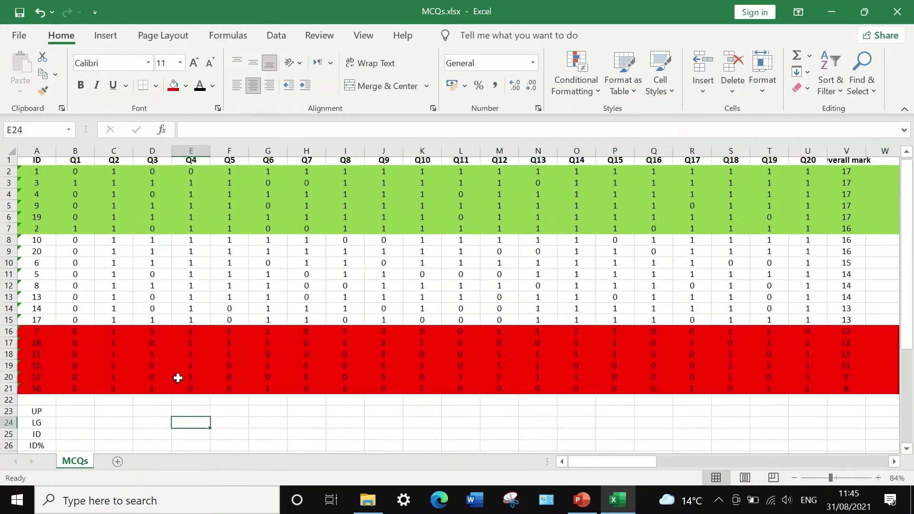
# Enter =(SUM(B2:B7))/6 in B23, giving 0.33333 for the top six on Q1.
pyautogui.click(74, 414)
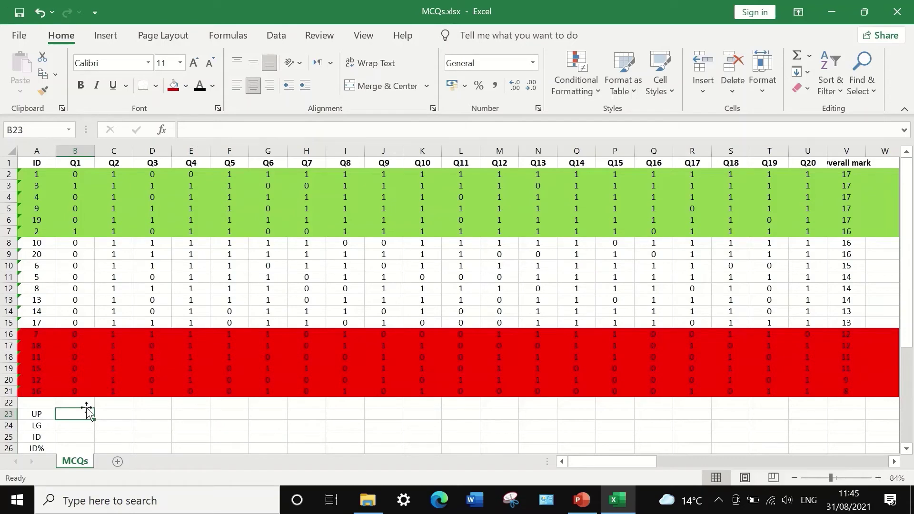
pyautogui.write('=')
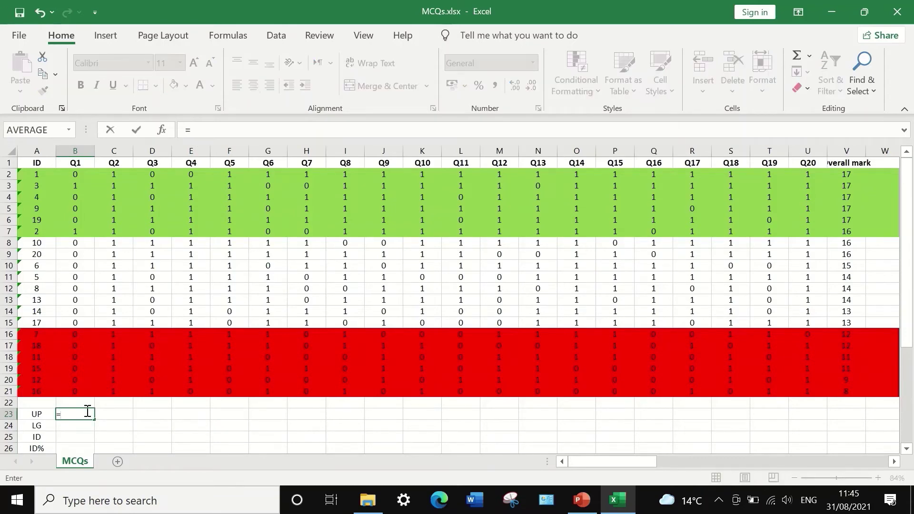
pyautogui.write('SU')
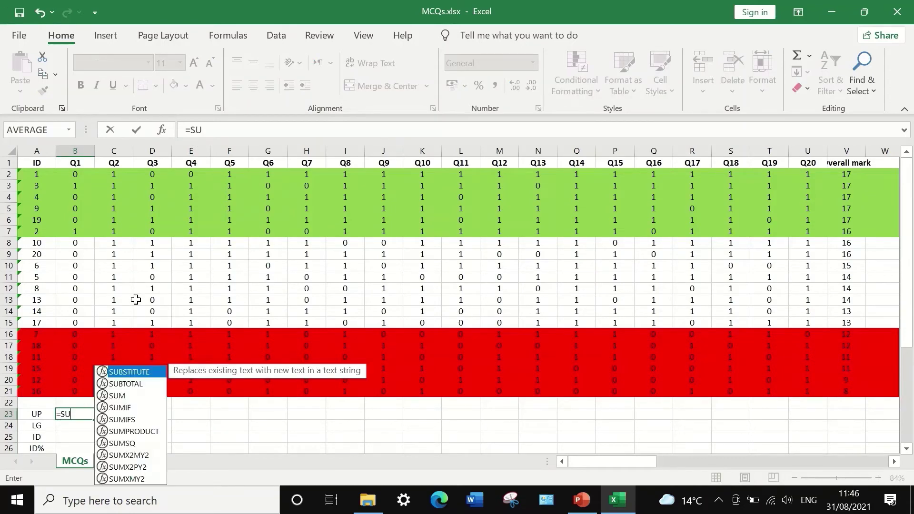
pyautogui.write('M')
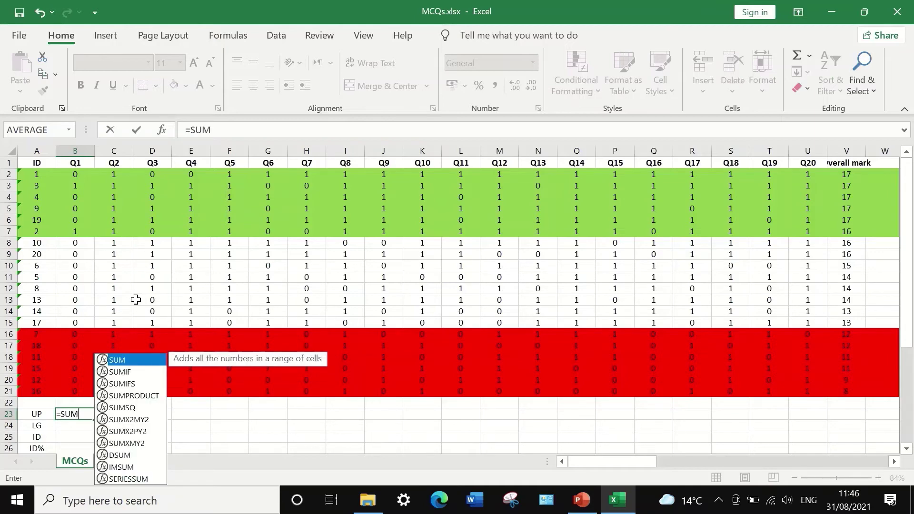
pyautogui.doubleClick(133, 360)
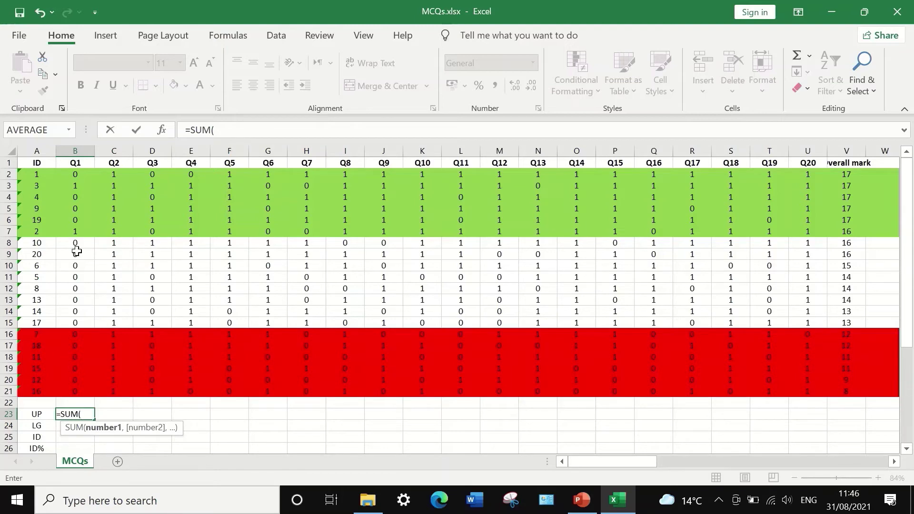
pyautogui.moveTo(77, 173); pyautogui.dragTo(71, 239)
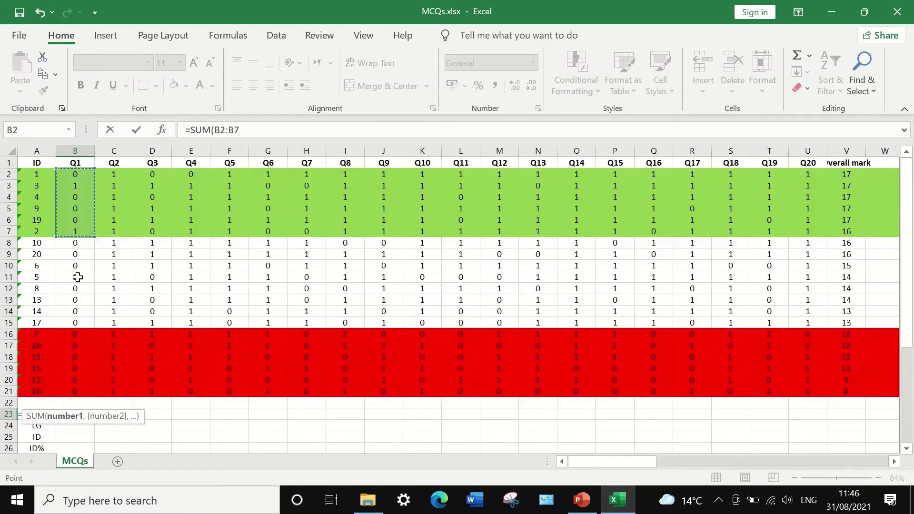
pyautogui.click(249, 133)
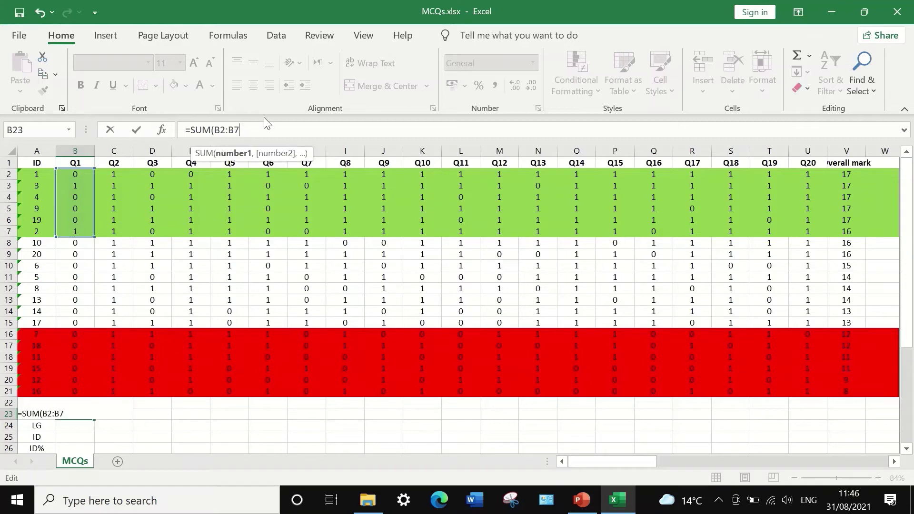
pyautogui.write(')')
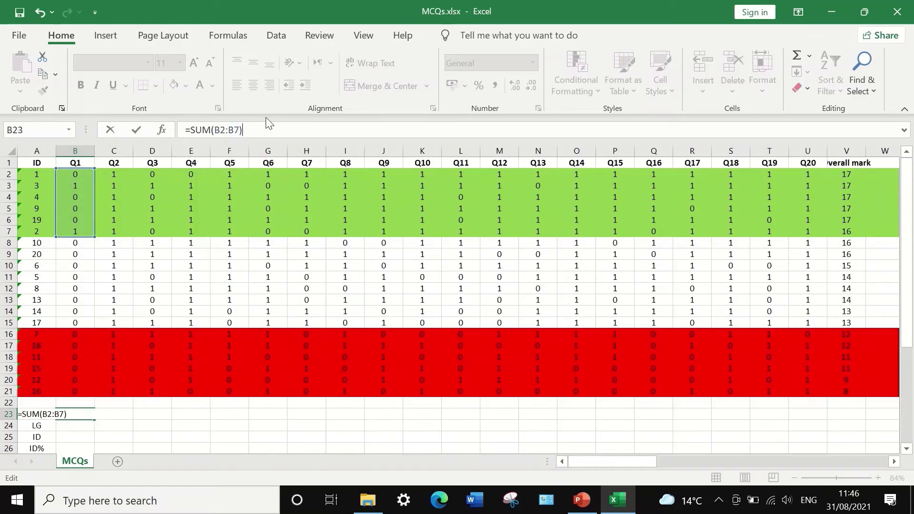
pyautogui.click(191, 128)
pyautogui.write('(')
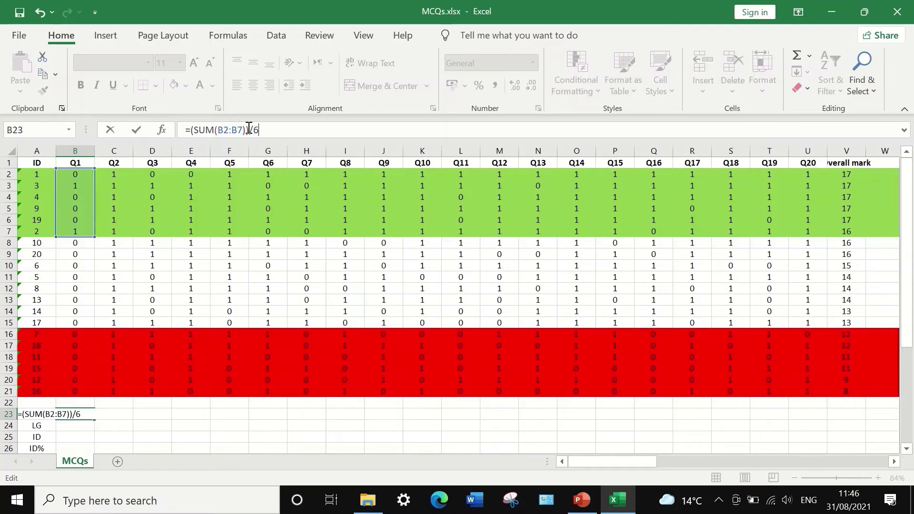
pyautogui.press('Return')
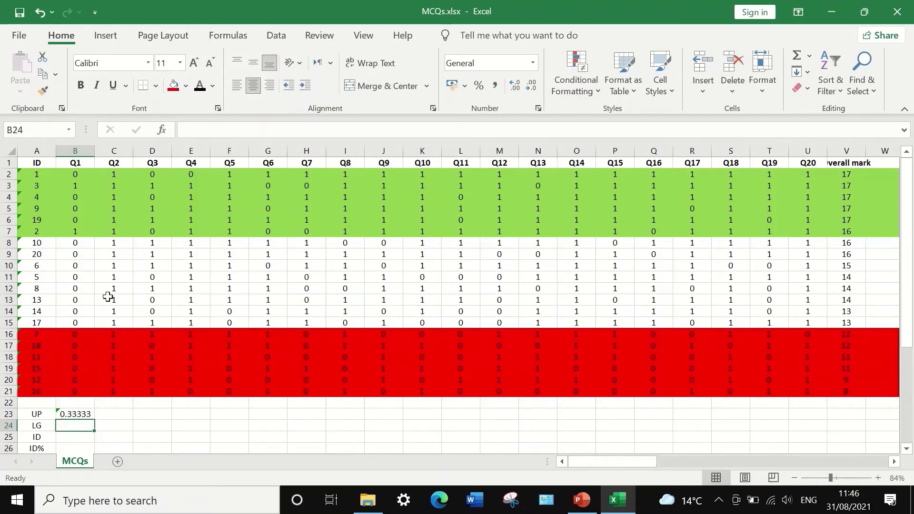
# Enter =(SUM(B16:B21))/6 in B24, which gives 0 for the bottom six on Q1.
pyautogui.click(188, 135)
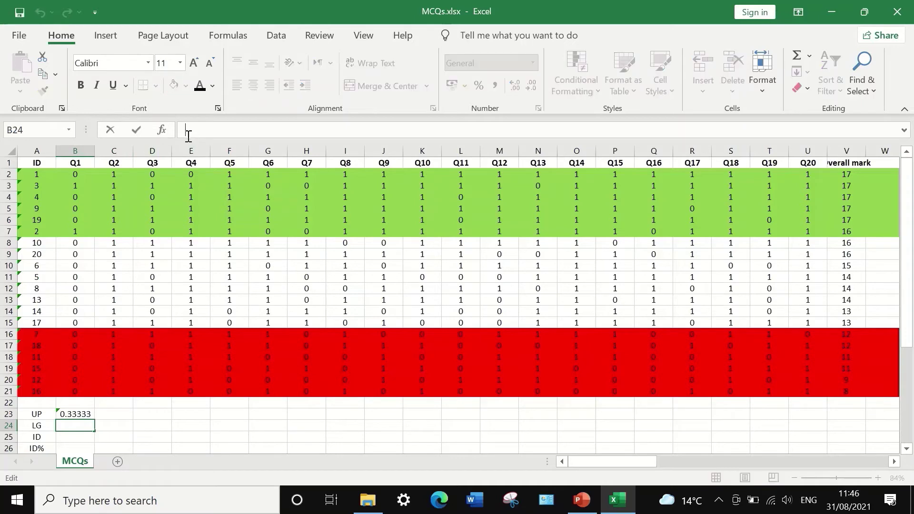
pyautogui.write('=')
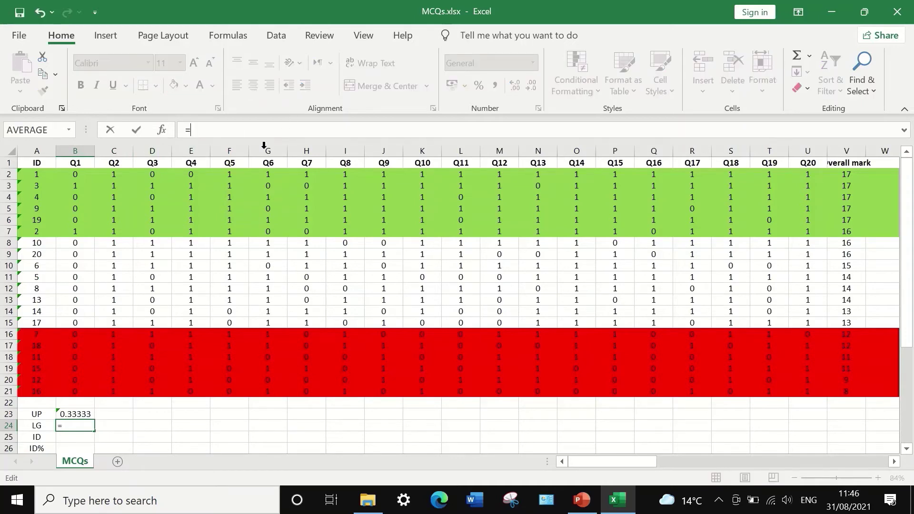
pyautogui.write('SUM')
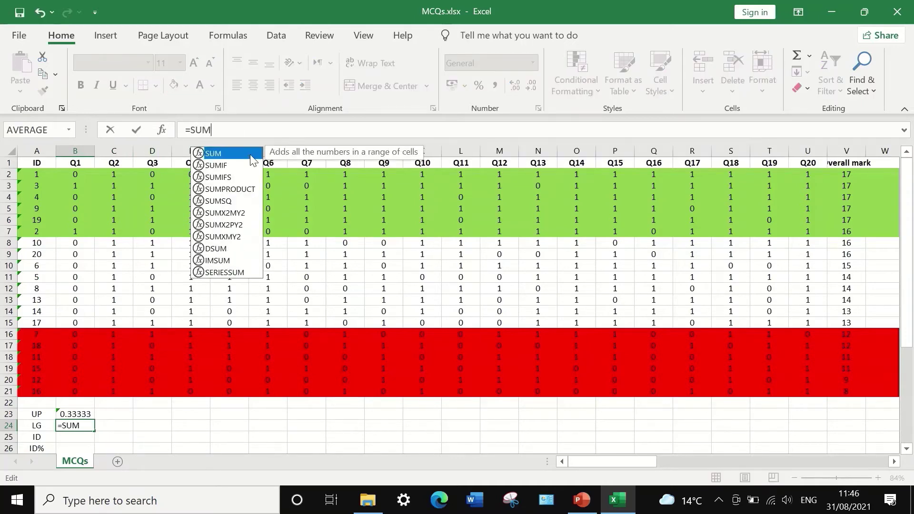
pyautogui.doubleClick(213, 154)
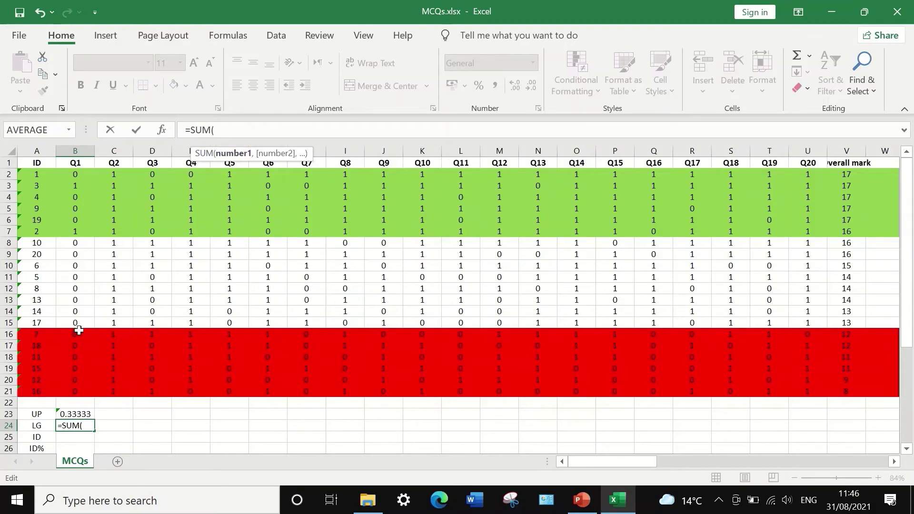
pyautogui.moveTo(75, 333); pyautogui.dragTo(74, 390)
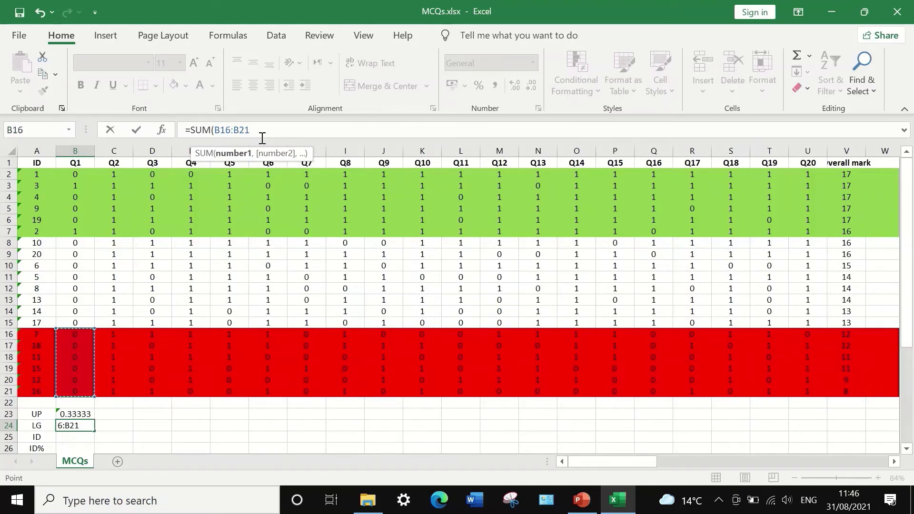
pyautogui.write(')')
pyautogui.click(190, 129)
pyautogui.write('(')
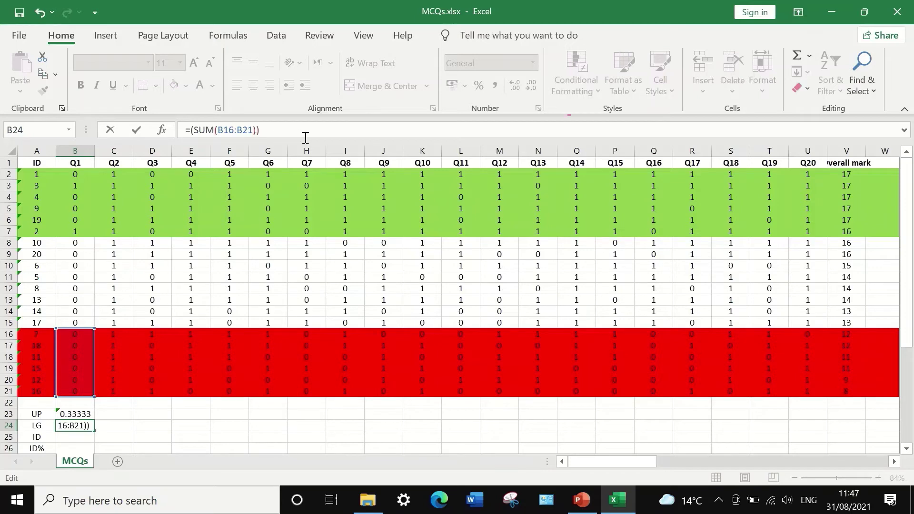
pyautogui.write('/6')
pyautogui.scroll(-1, 226, 309)
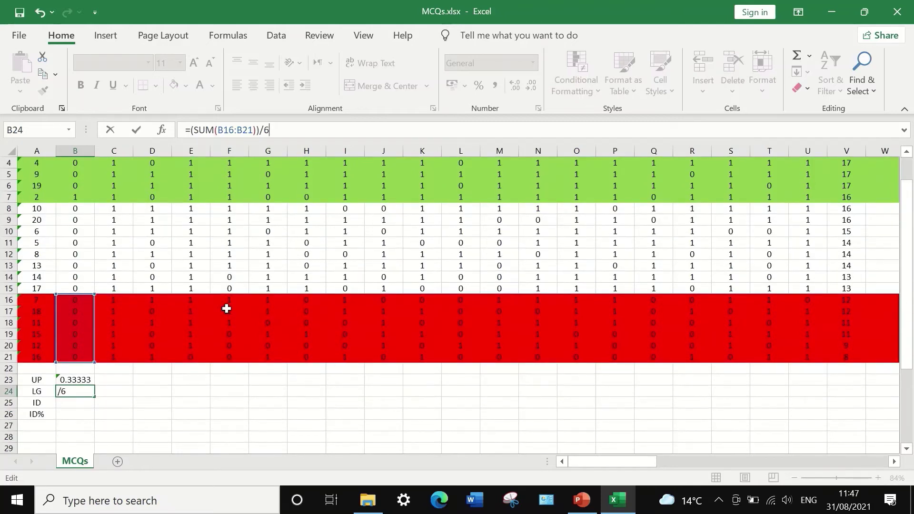
pyautogui.press('Return')
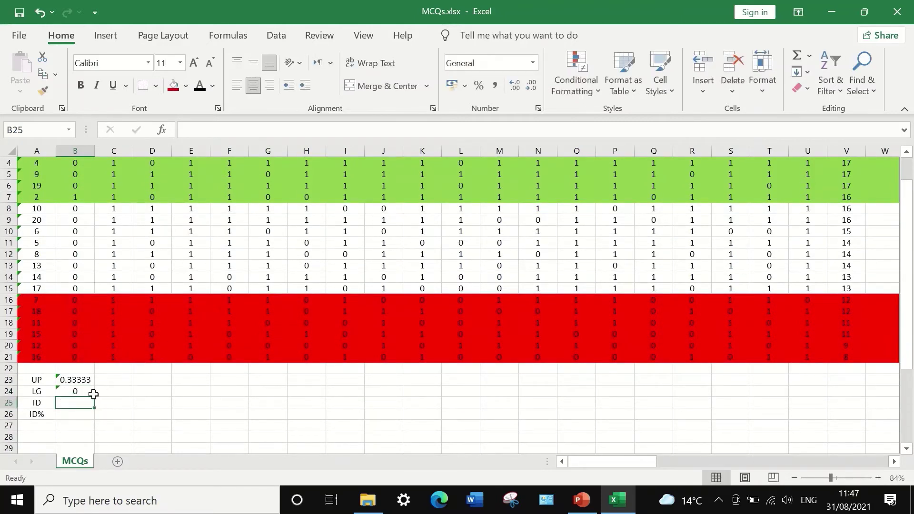
pyautogui.scroll(1, 81, 392)
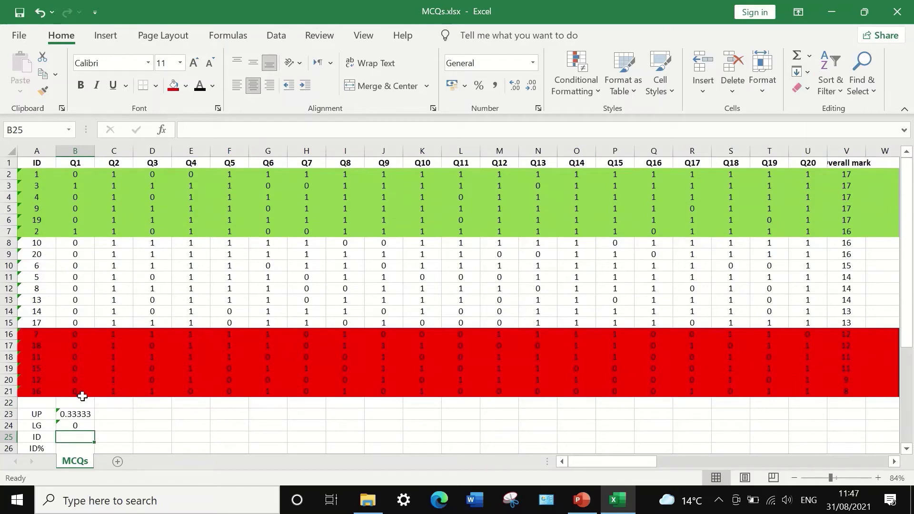
pyautogui.scroll(-1, 80, 398)
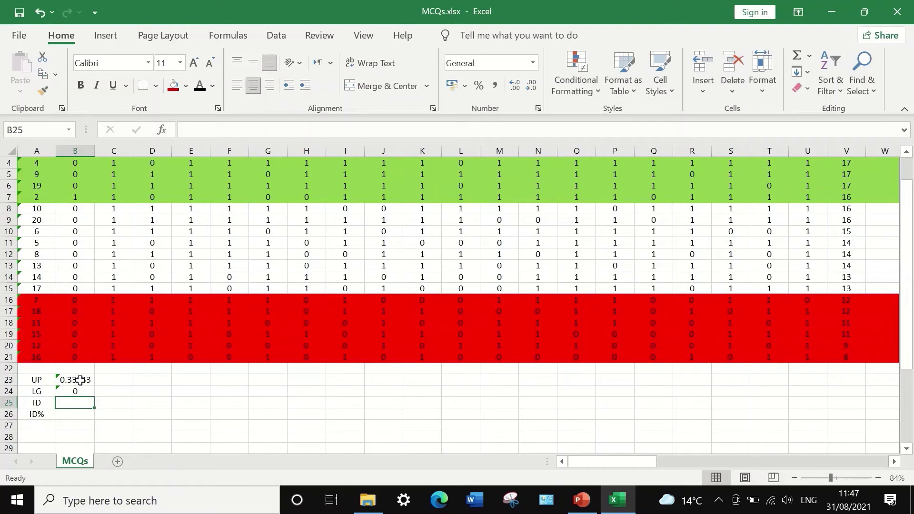
# Fill the B23 and B24 formulas right to column U, covering Q1–Q20.
pyautogui.click(80, 380)
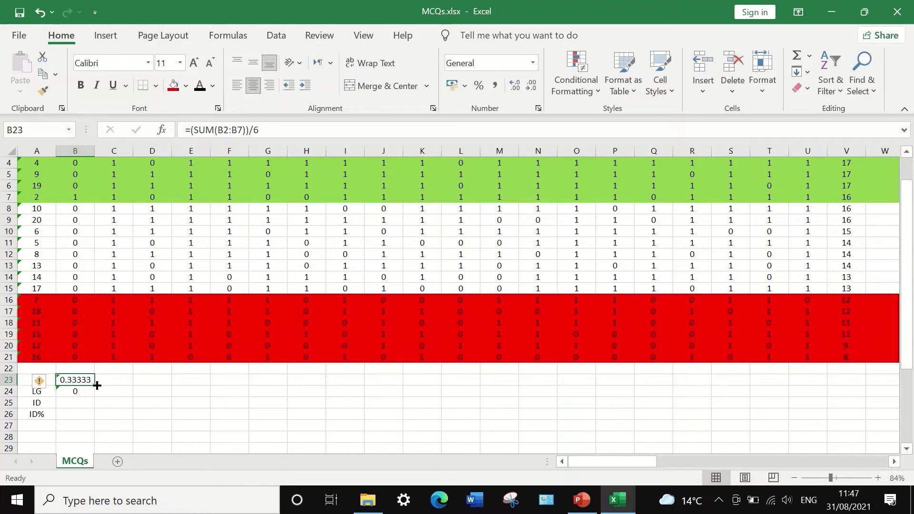
pyautogui.moveTo(97, 385); pyautogui.dragTo(98, 398)
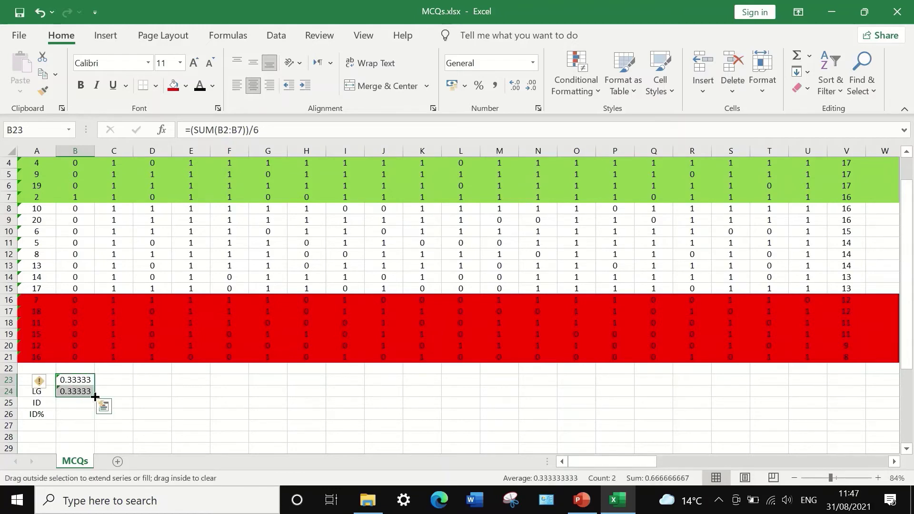
pyautogui.click(85, 389)
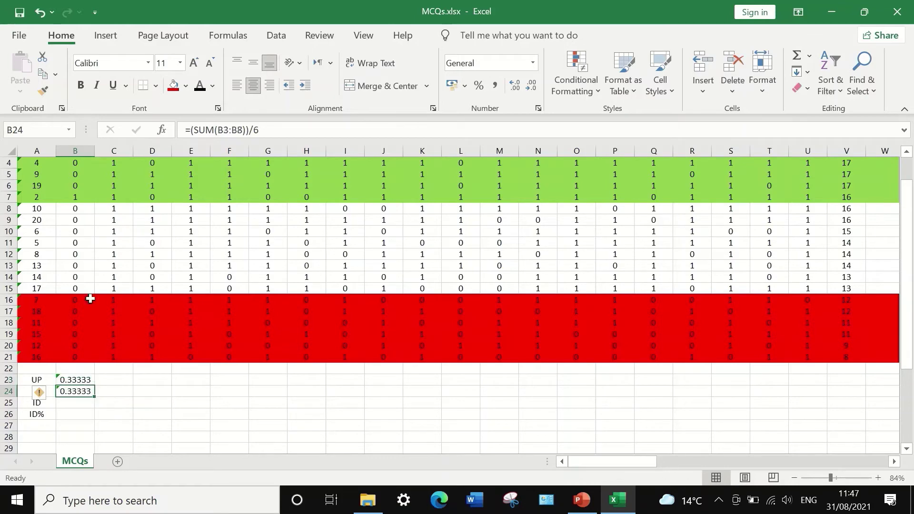
pyautogui.click(34, 14)
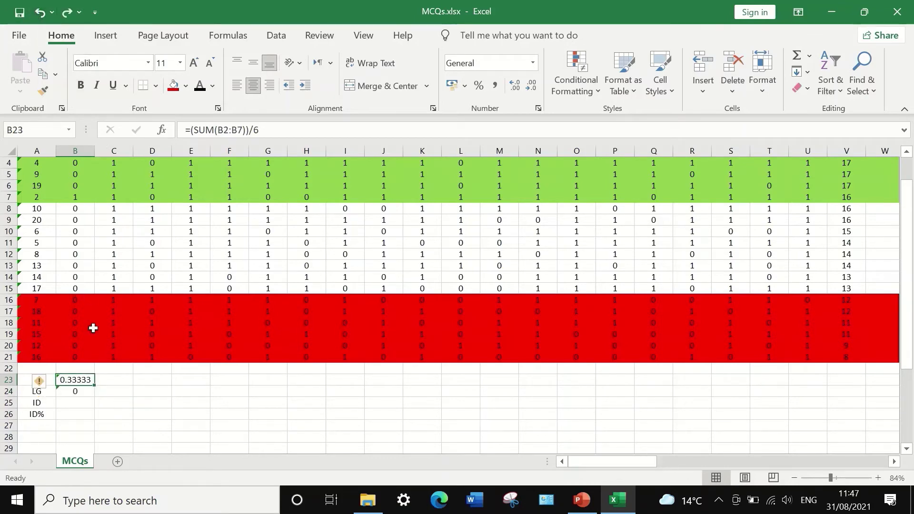
pyautogui.moveTo(93, 383); pyautogui.dragTo(813, 379)
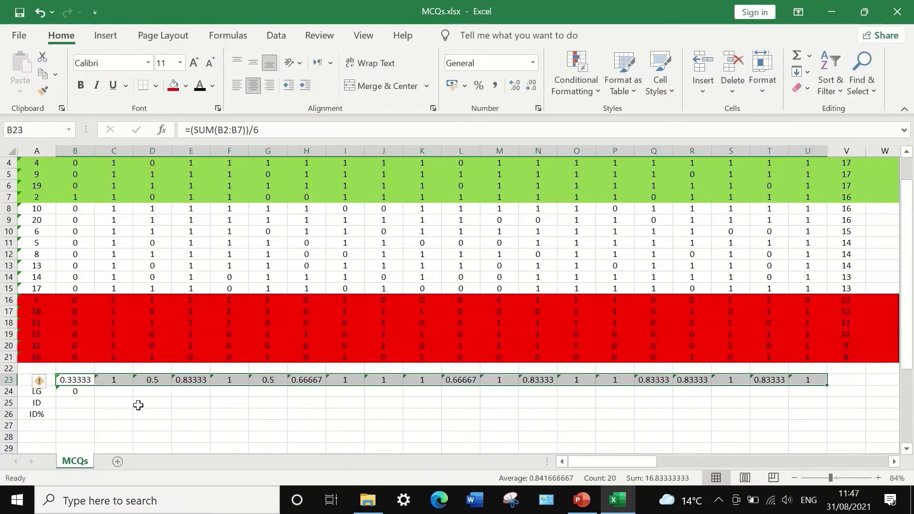
pyautogui.click(74, 390)
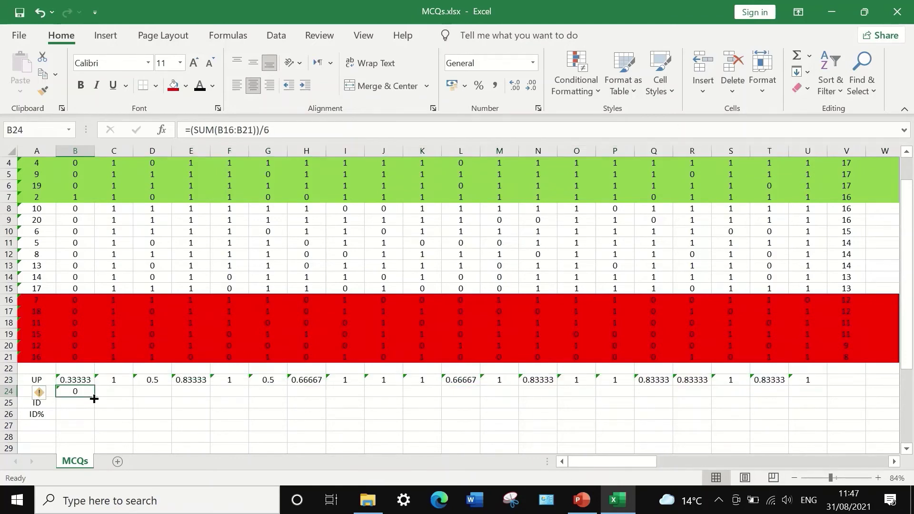
pyautogui.moveTo(93, 397); pyautogui.dragTo(811, 393)
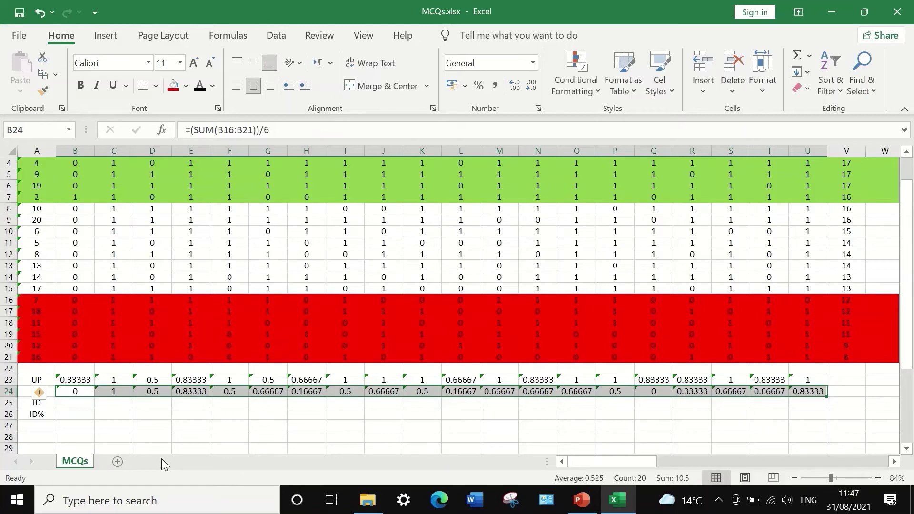
pyautogui.click(69, 401)
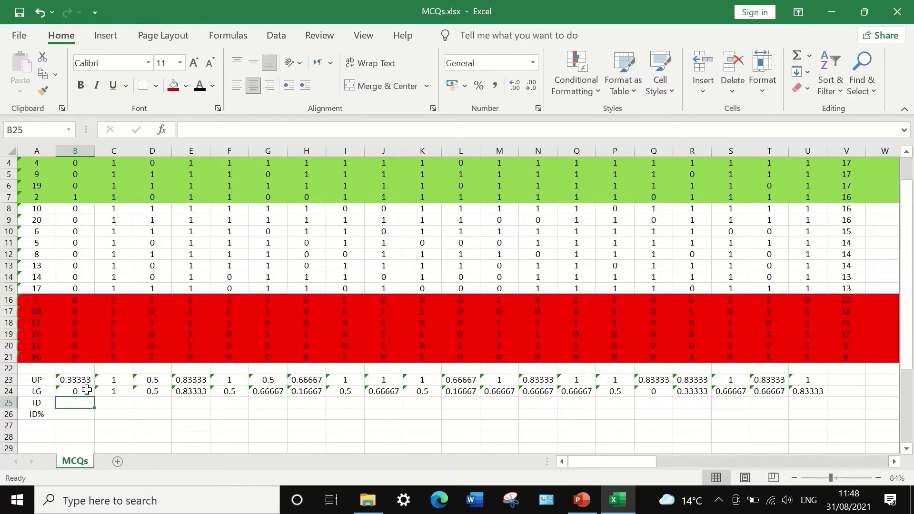
# Enter the ID formula =B23-B24 in cell B25.
pyautogui.click(185, 133)
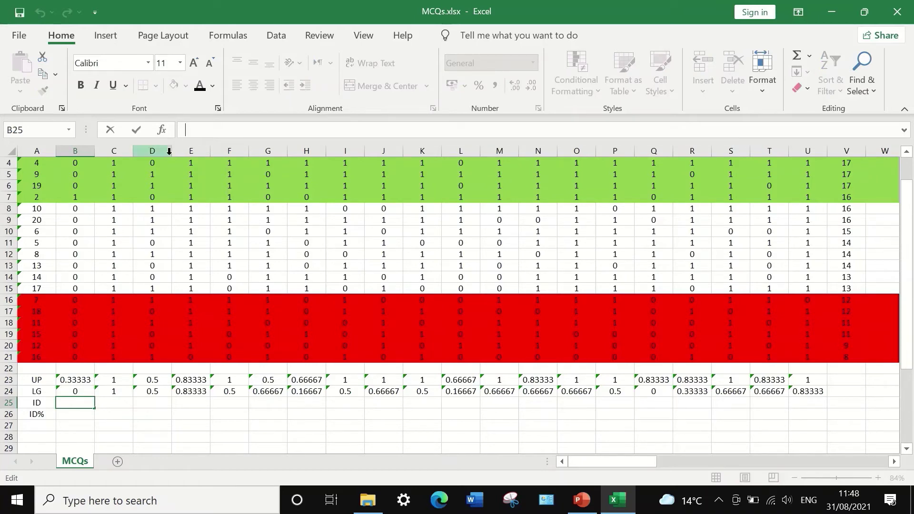
pyautogui.write('=')
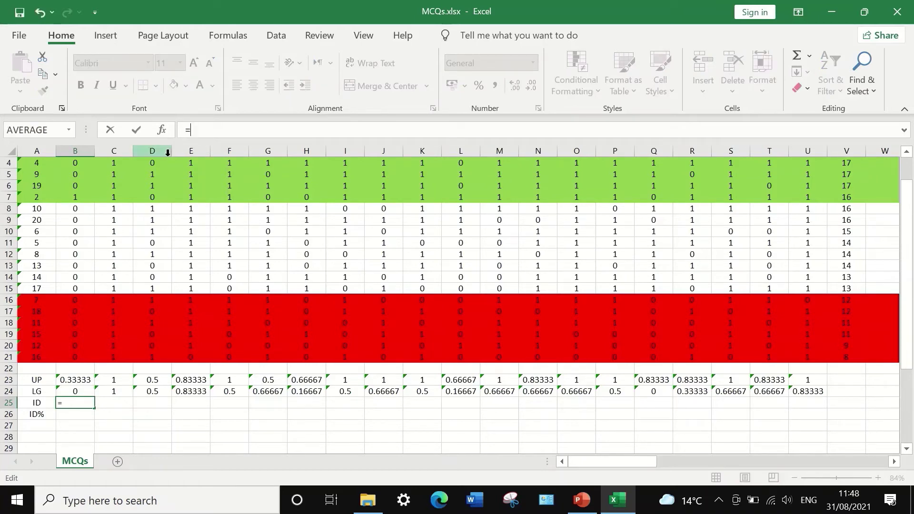
pyautogui.click(83, 380)
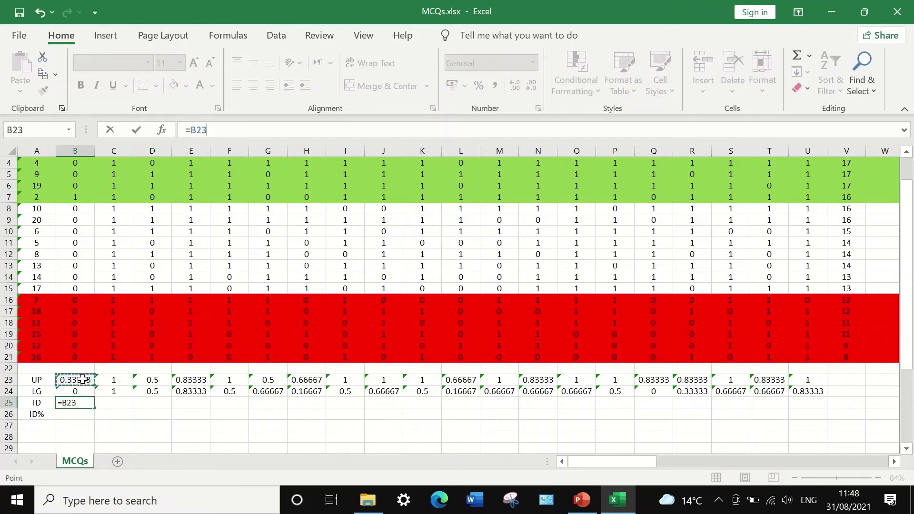
pyautogui.click(212, 132)
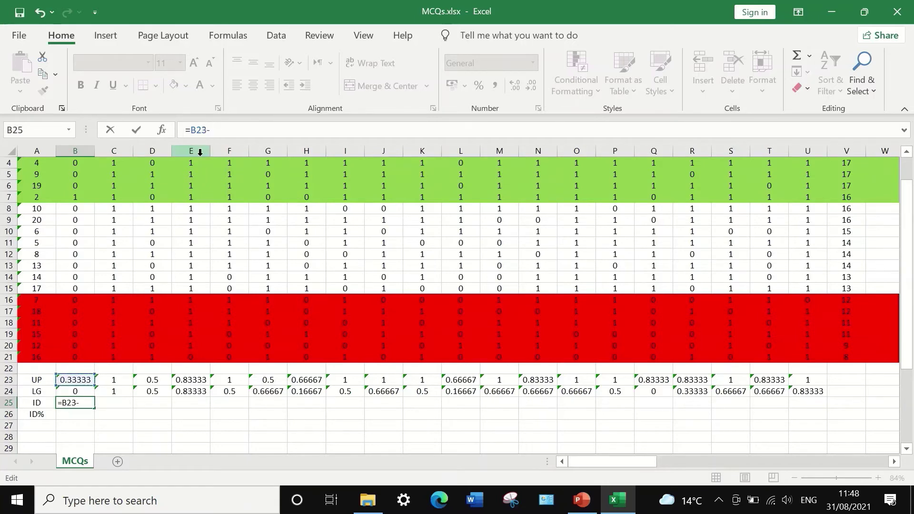
pyautogui.click(81, 392)
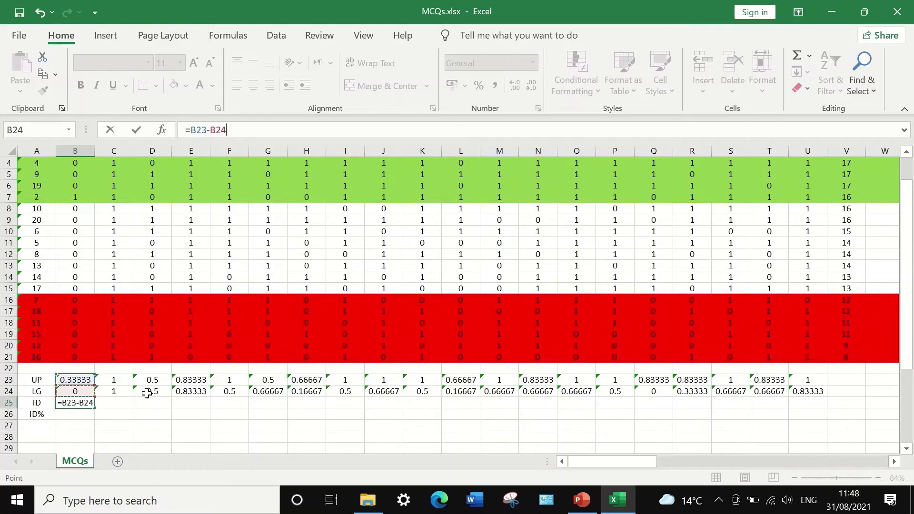
pyautogui.press('Return')
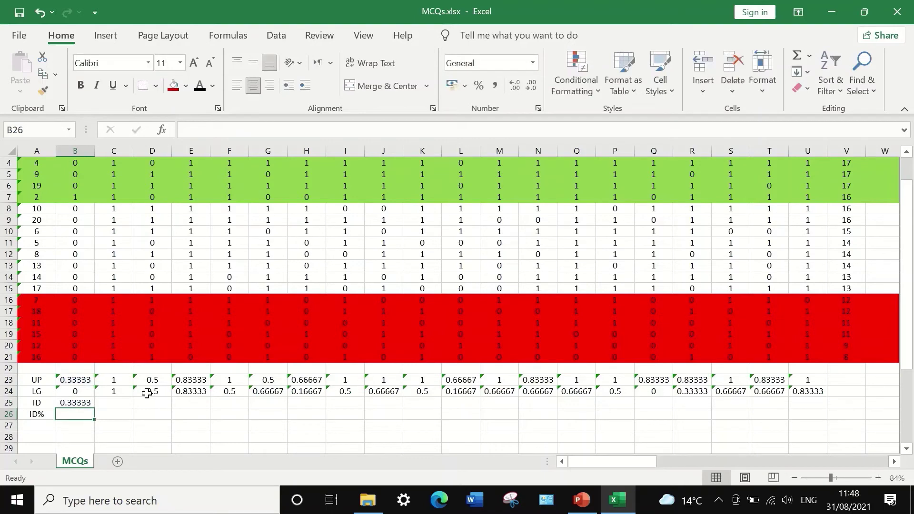
# Copy the ID formula across to U25 and select rows 23–25.
pyautogui.click(75, 402)
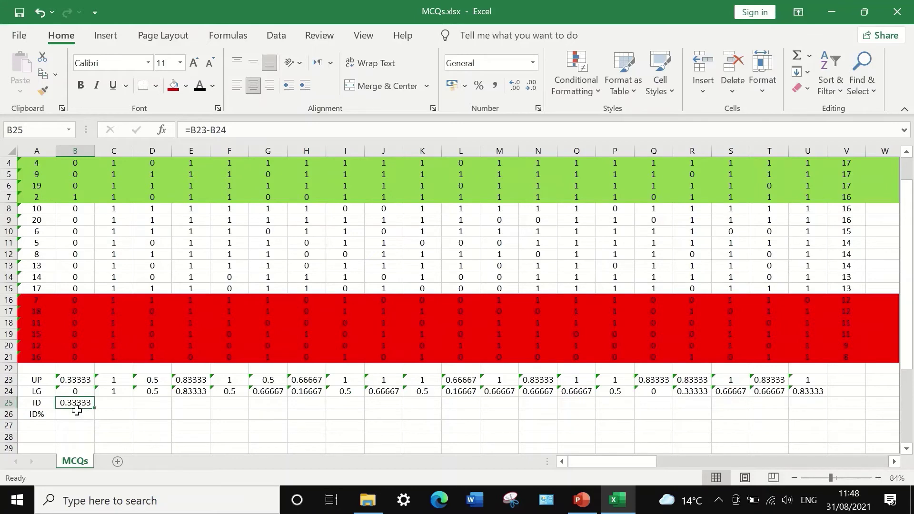
pyautogui.moveTo(96, 407); pyautogui.dragTo(822, 406)
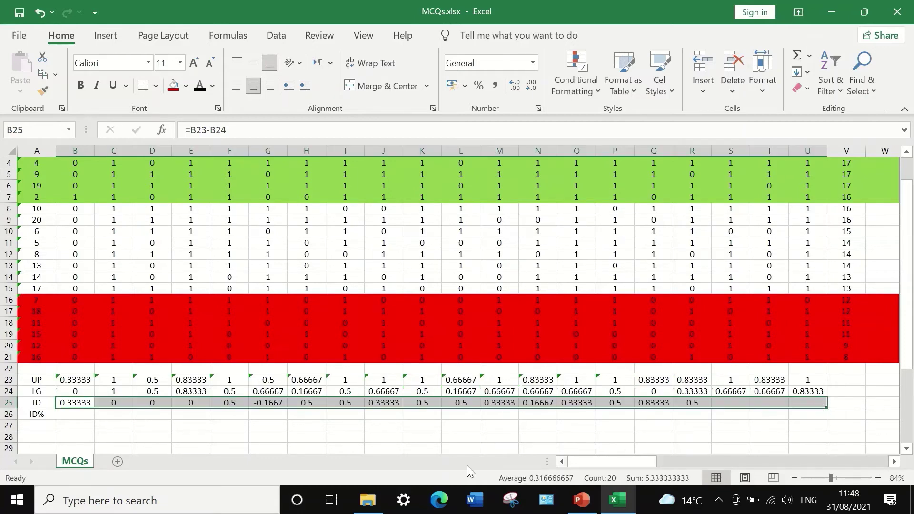
pyautogui.click(161, 426)
pyautogui.click(69, 404)
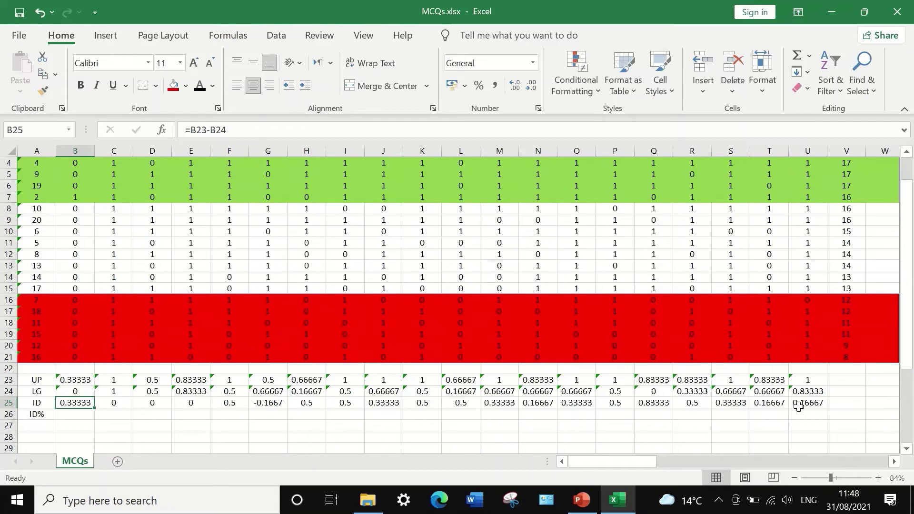
pyautogui.moveTo(8, 380); pyautogui.dragTo(10, 403)
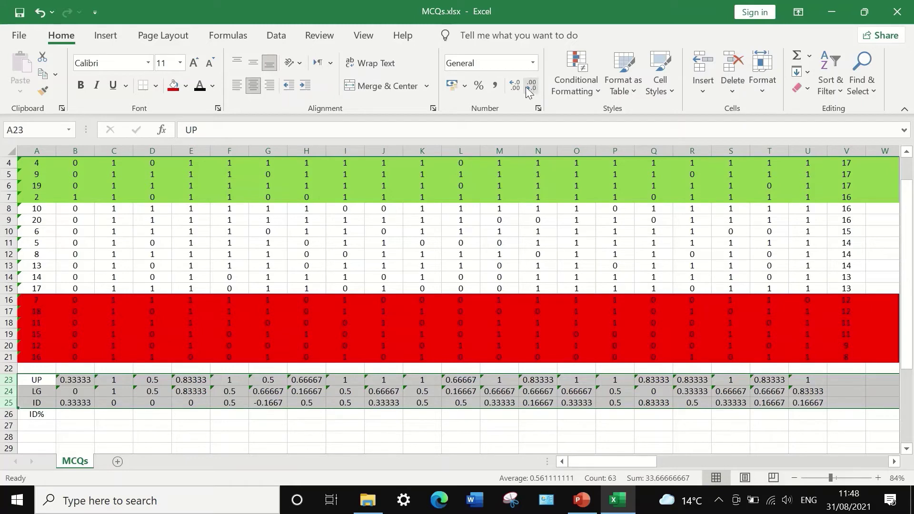
# Format rows 23–25 as Number with 3 decimal places.
pyautogui.rightClick(97, 393)
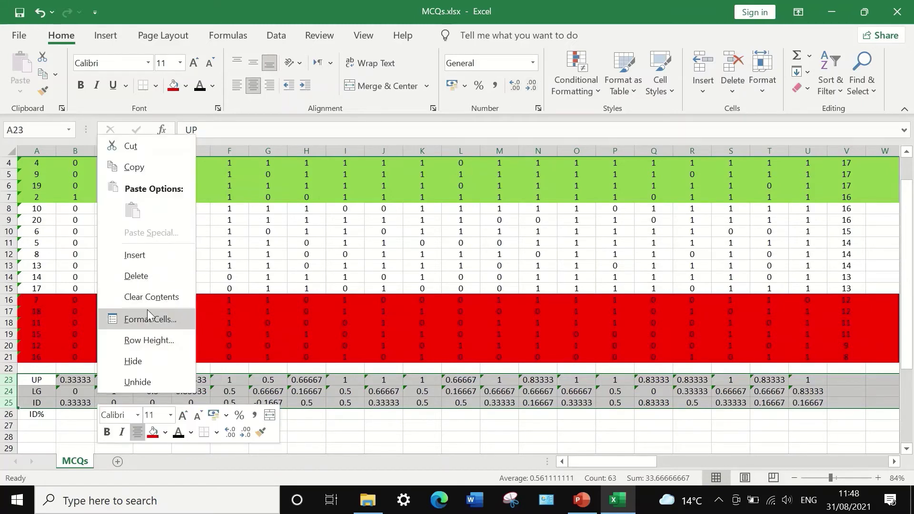
pyautogui.click(145, 324)
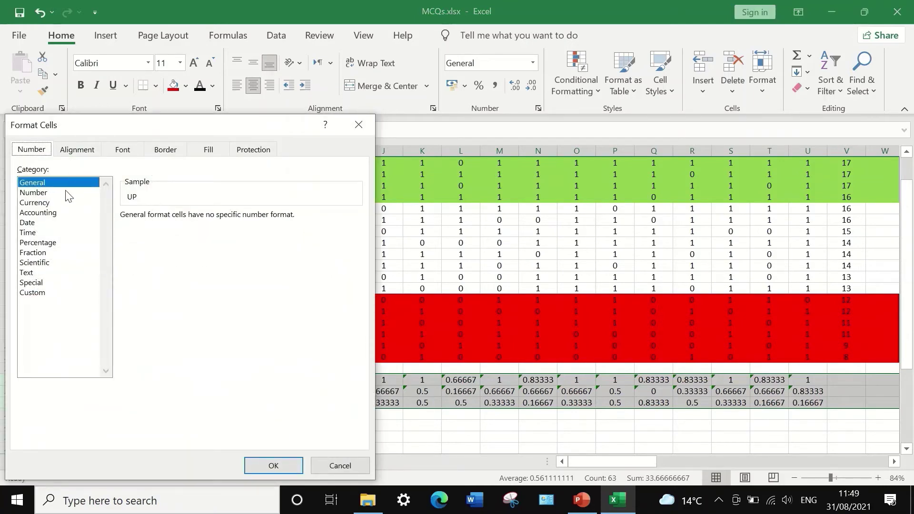
pyautogui.click(46, 193)
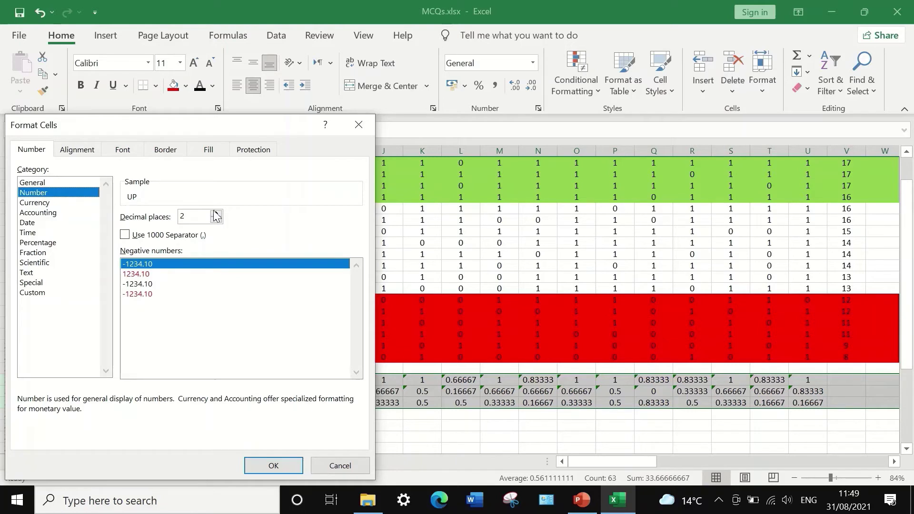
pyautogui.click(218, 220)
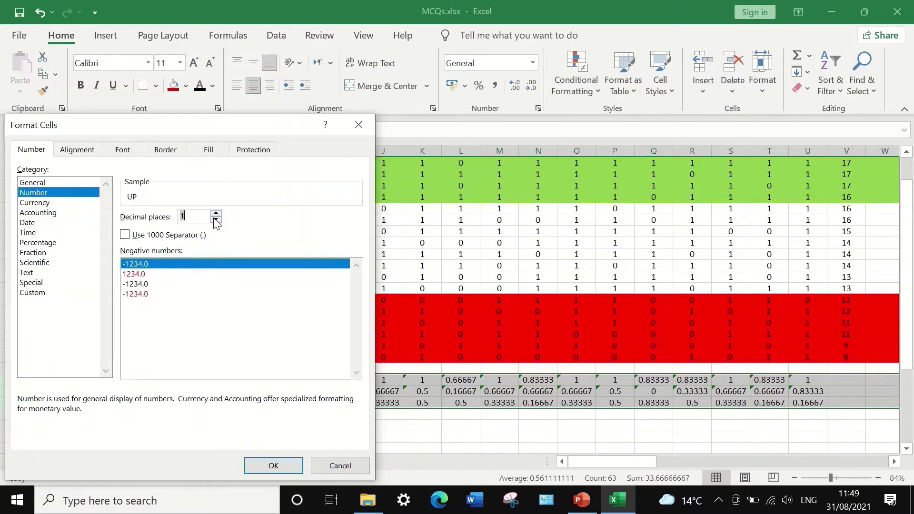
pyautogui.click(216, 213)
pyautogui.click(216, 213)
pyautogui.click(273, 465)
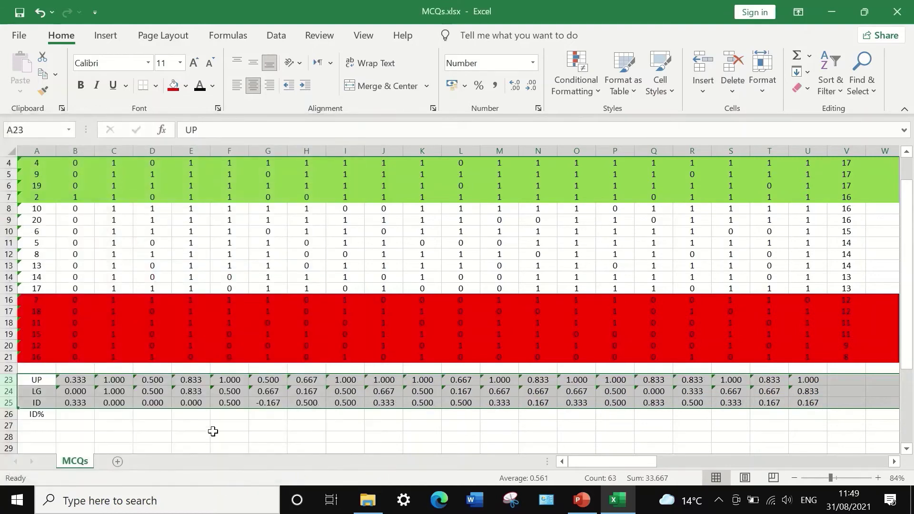
# Reformat rows 23–25 to show 2 decimal places.
pyautogui.rightClick(4, 391)
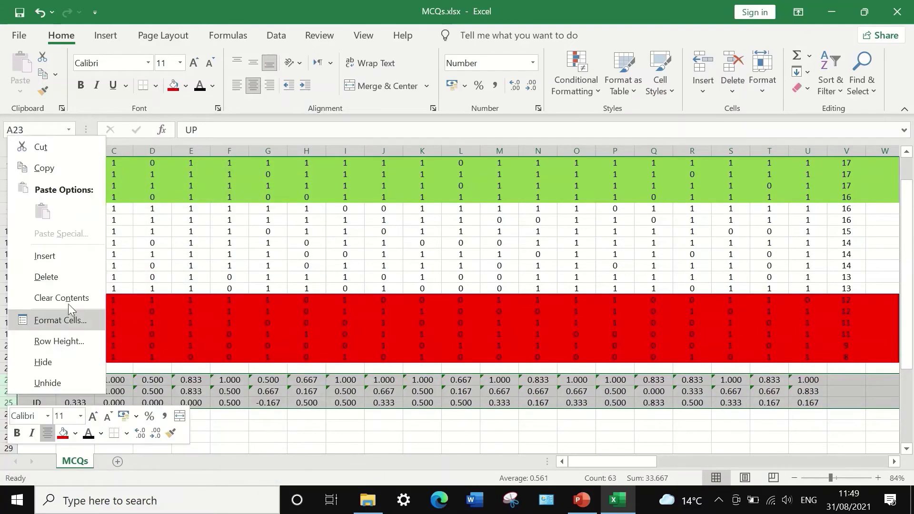
pyautogui.click(61, 320)
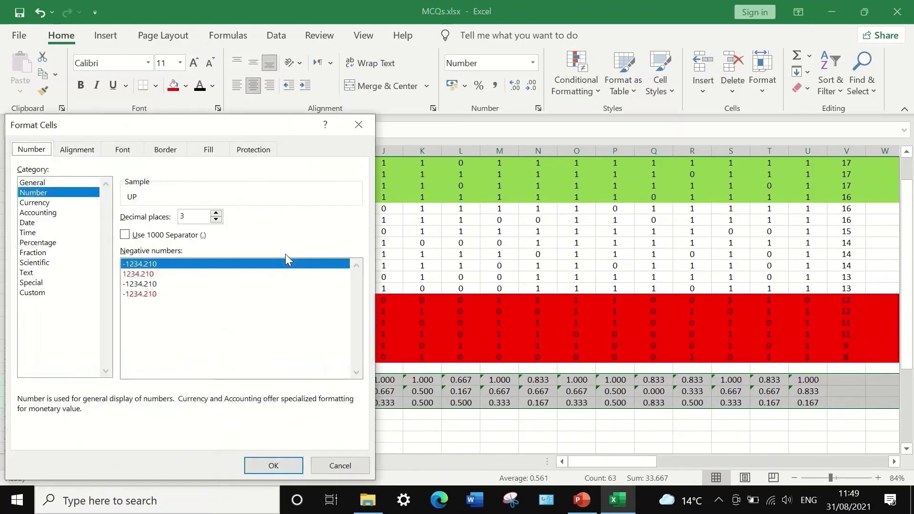
pyautogui.click(216, 219)
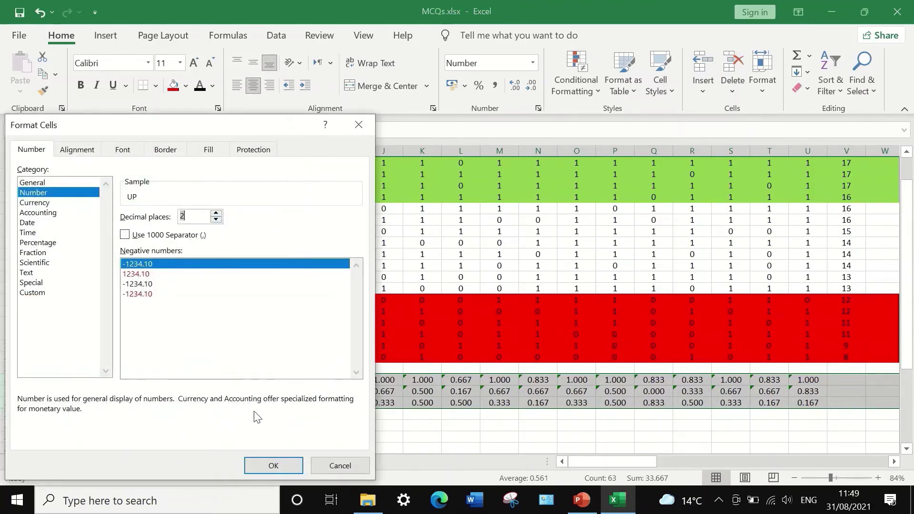
pyautogui.click(273, 465)
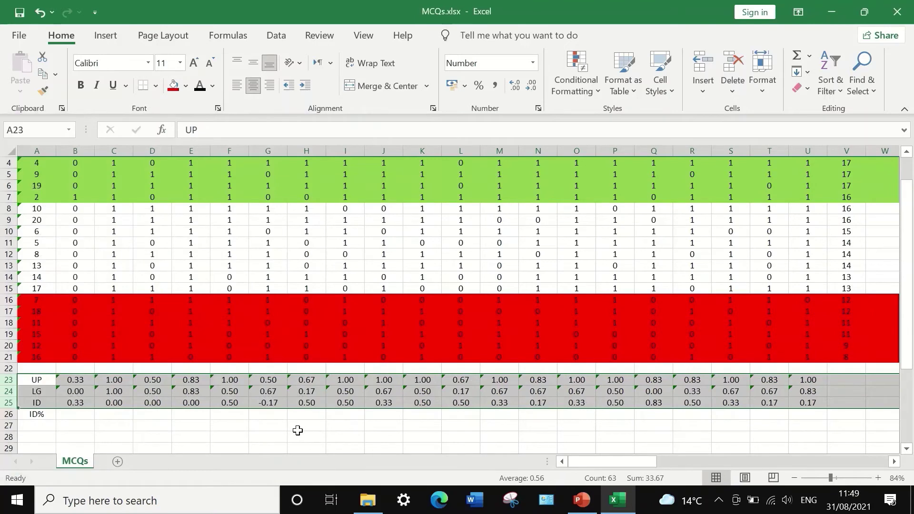
pyautogui.click(298, 427)
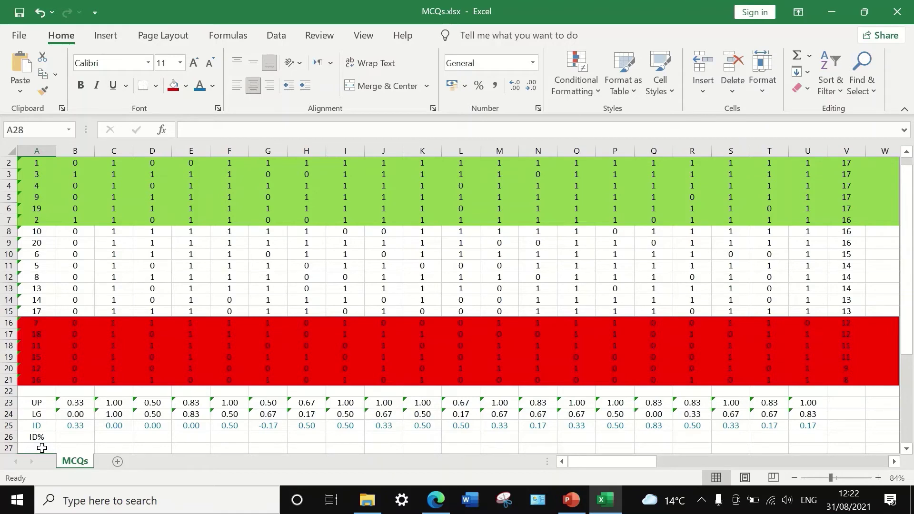
# Enter Very Good / >=.4 in A28:B28 and Good / .25-.39 in A29:B29.
pyautogui.scroll(-1, 96, 386)
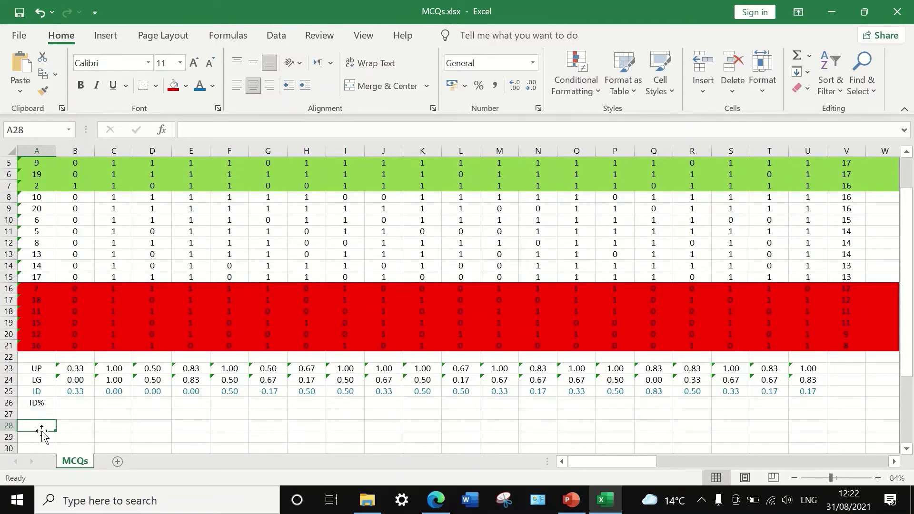
pyautogui.write('Ve')
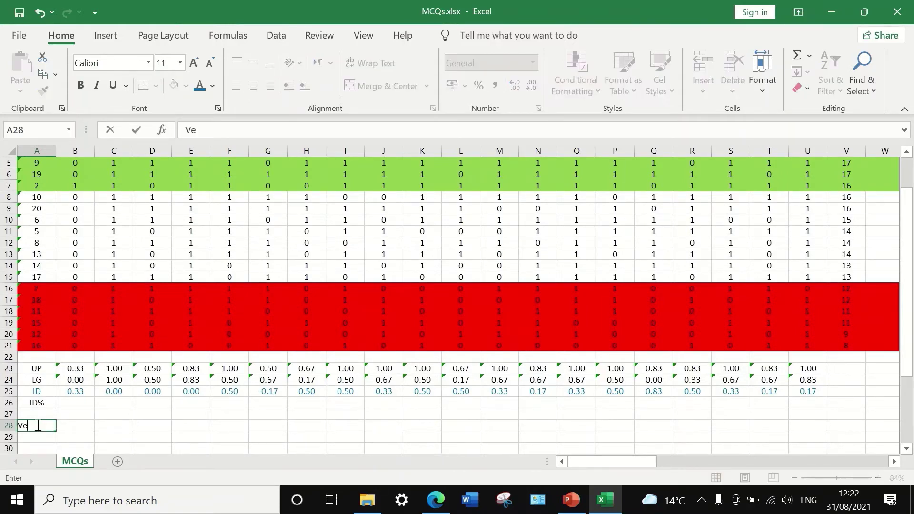
pyautogui.write('ry Good')
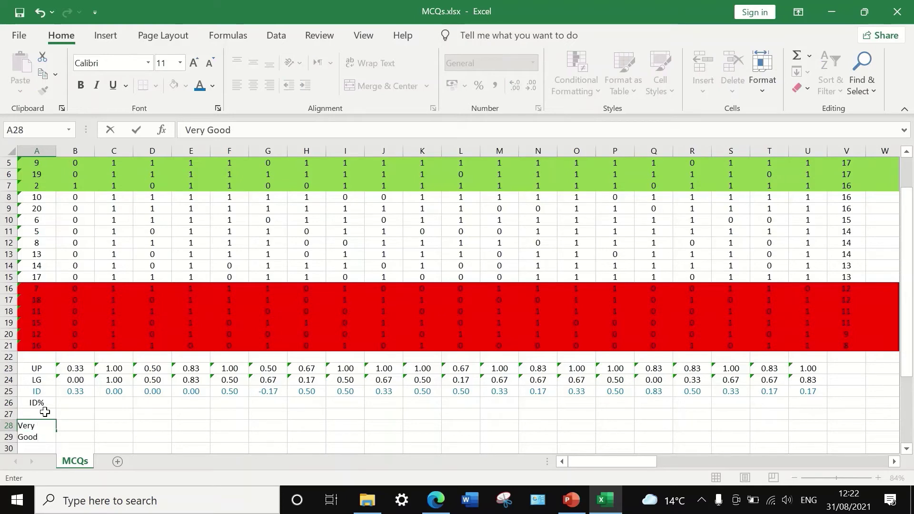
pyautogui.press('Tab')
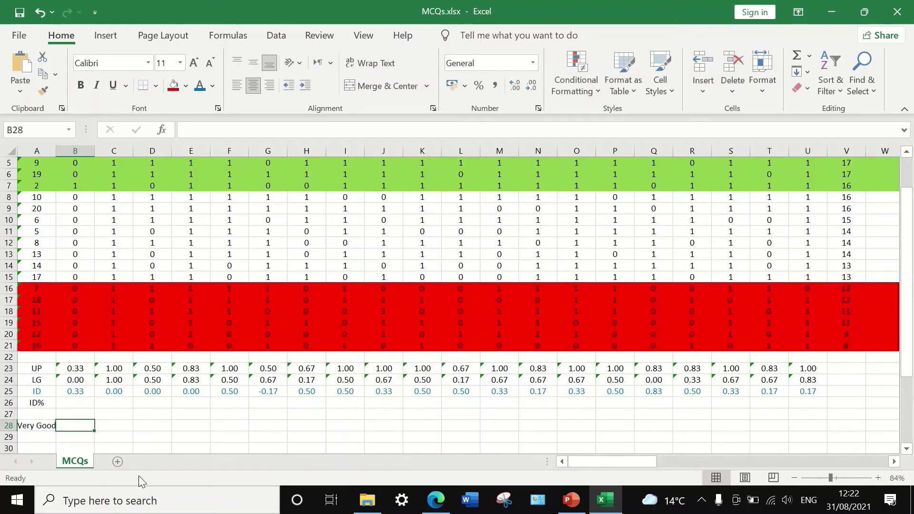
pyautogui.write('>=')
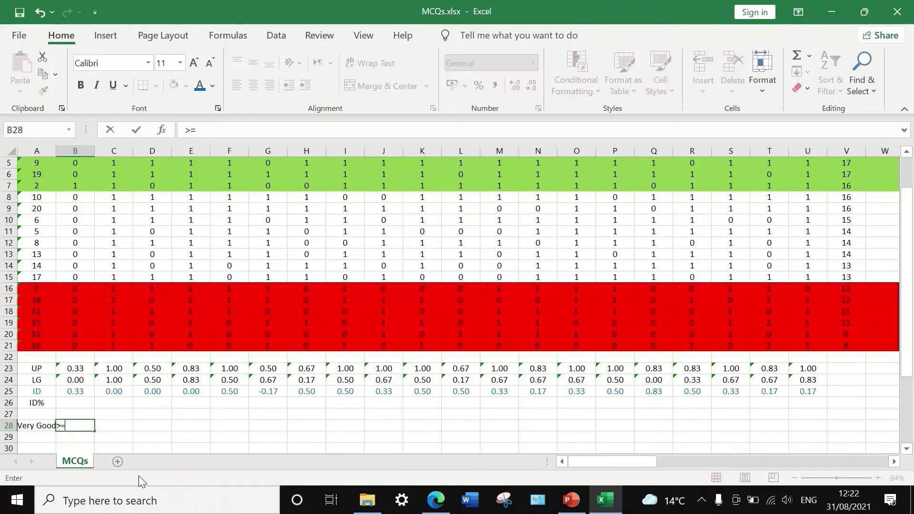
pyautogui.write('.4')
pyautogui.press('Return')
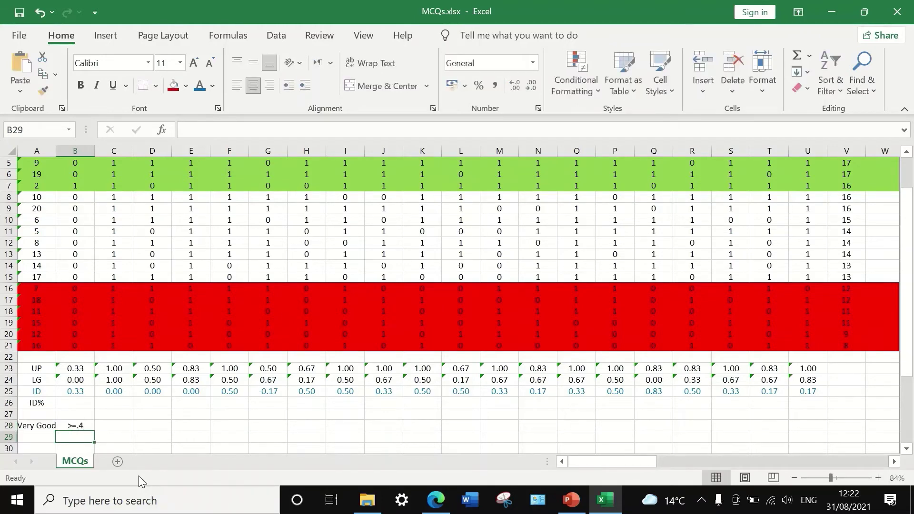
pyautogui.click(38, 438)
pyautogui.write('G')
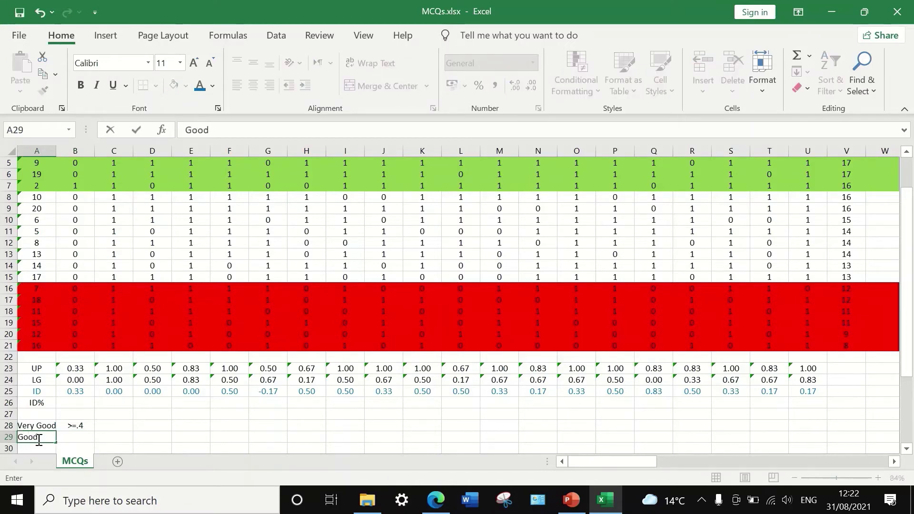
pyautogui.write('ood')
pyautogui.click(75, 437)
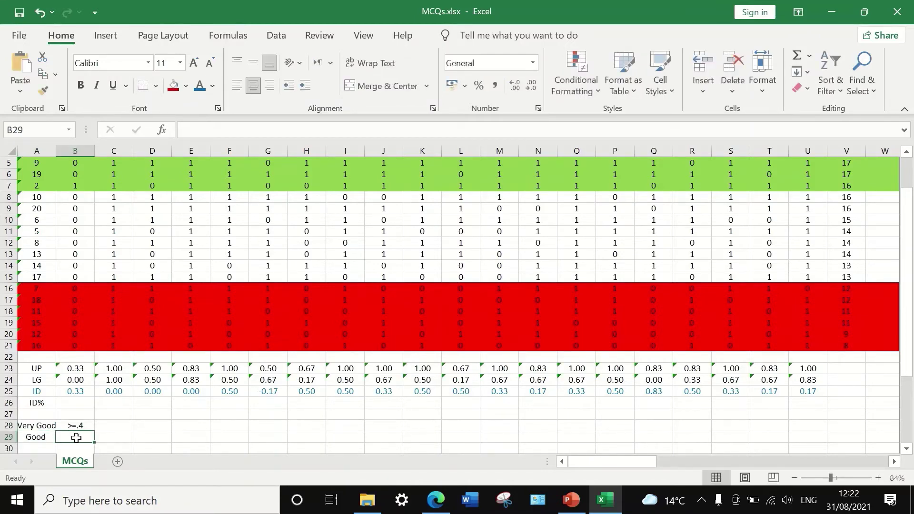
pyautogui.write('.25-.39')
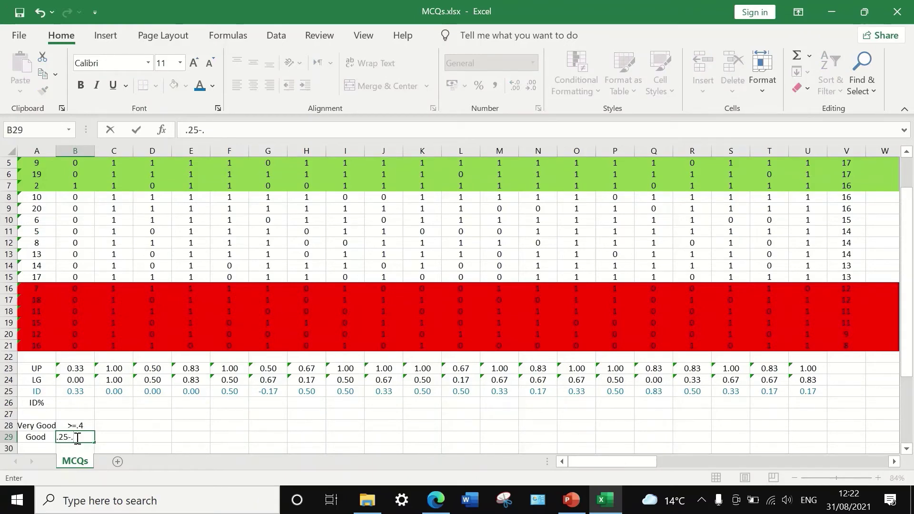
pyautogui.click(130, 437)
# Enter the Bad rating with threshold <.25 in A30:B30.
pyautogui.scroll(-1, 36, 436)
pyautogui.click(42, 415)
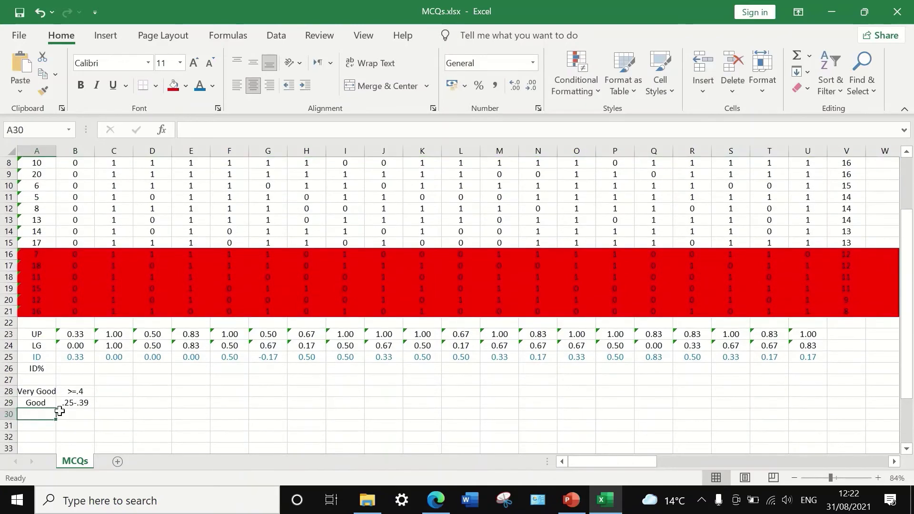
pyautogui.write('Bad')
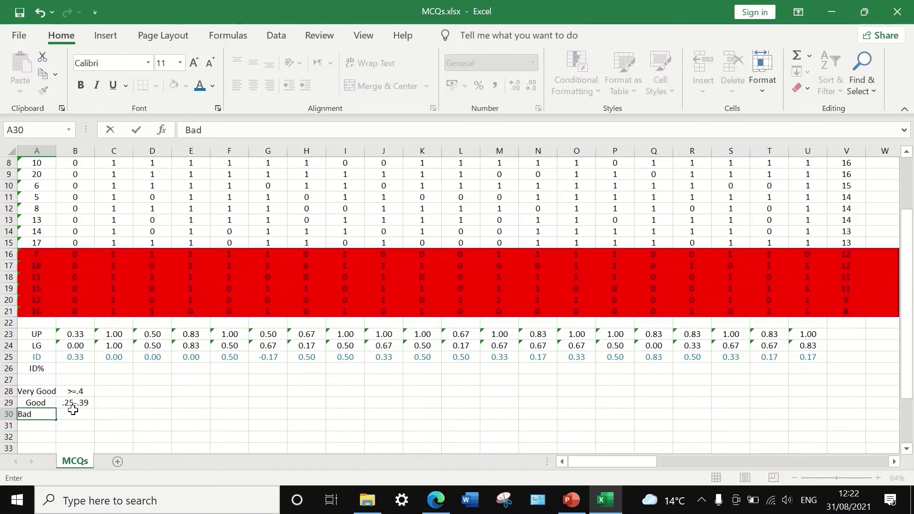
pyautogui.click(75, 413)
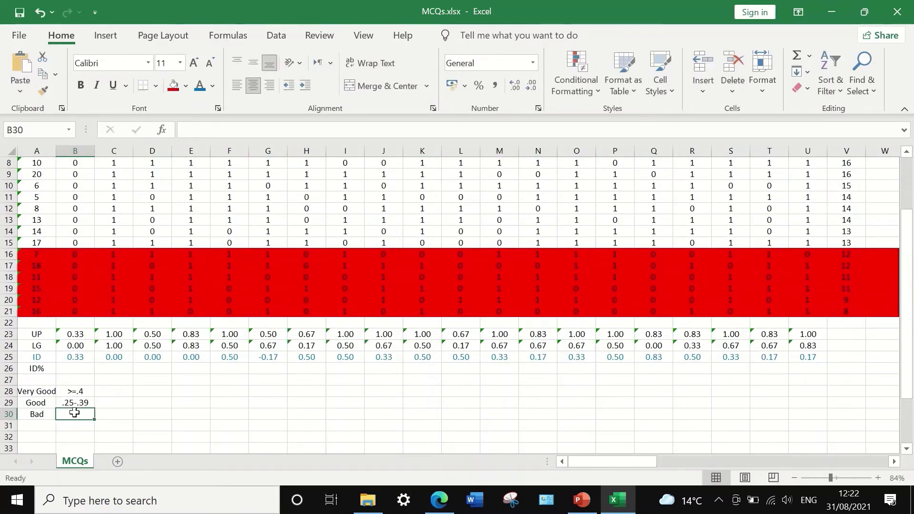
pyautogui.write(',.')
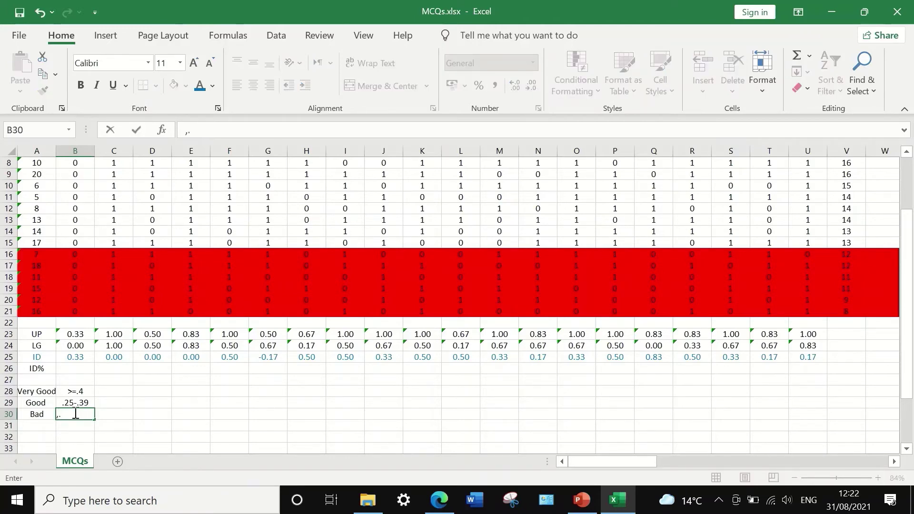
pyautogui.write('25')
pyautogui.press('BackSpace')
pyautogui.press('BackSpace')
pyautogui.click(29, 423)
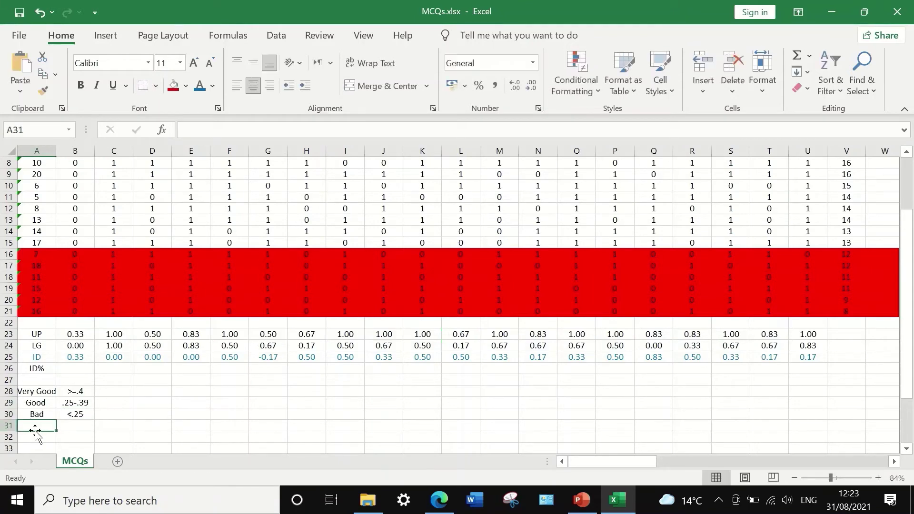
pyautogui.click(77, 425)
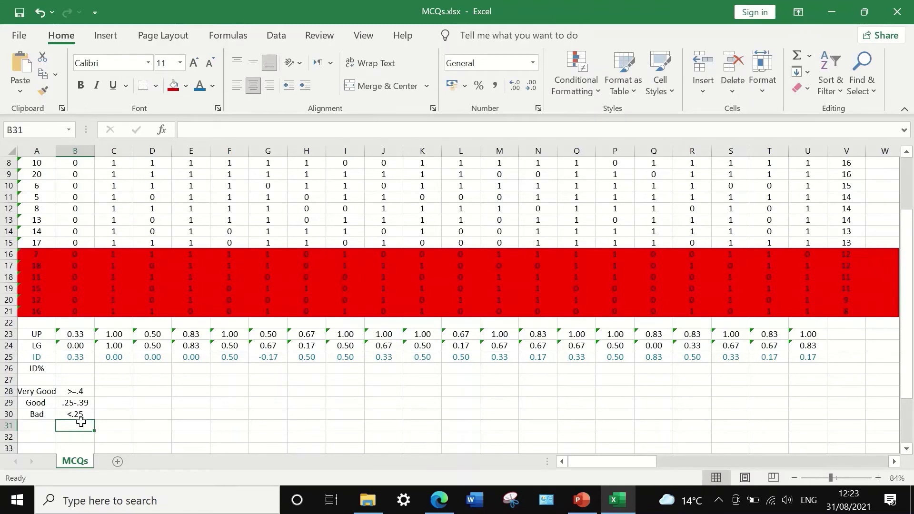
# Add 0 in B31 and 0-1 in B32, and label A31 'Bad'.
pyautogui.scroll(-1, 82, 422)
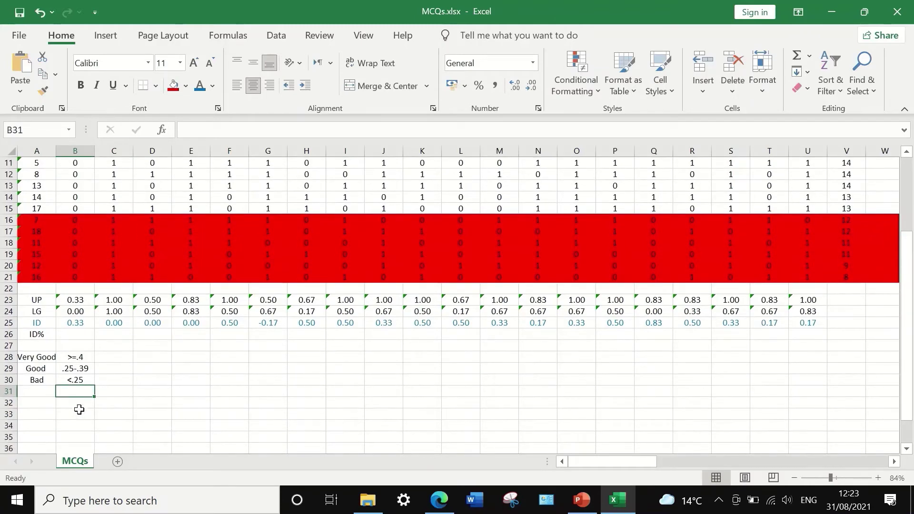
pyautogui.write('0')
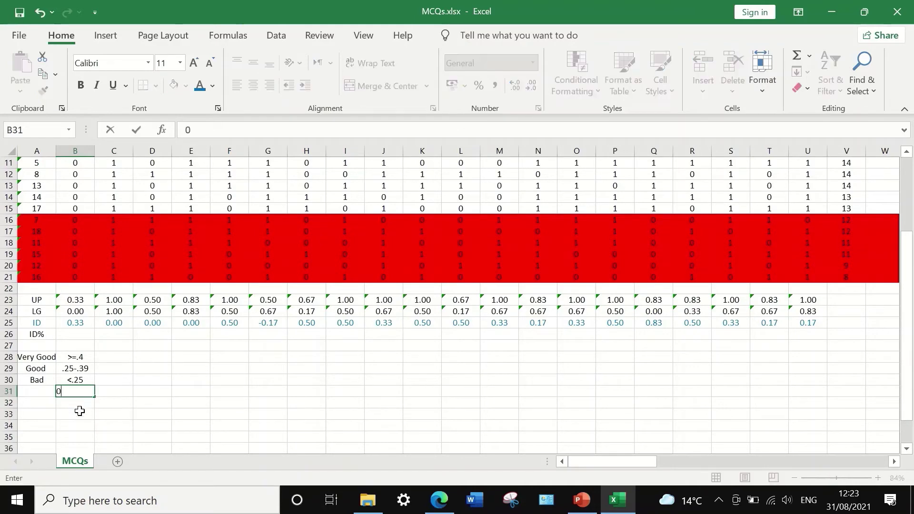
pyautogui.press('Return')
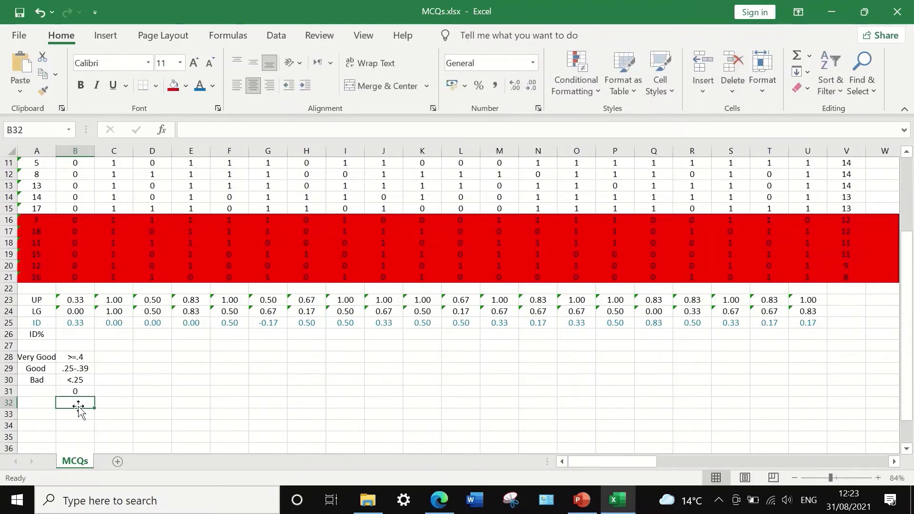
pyautogui.write('0')
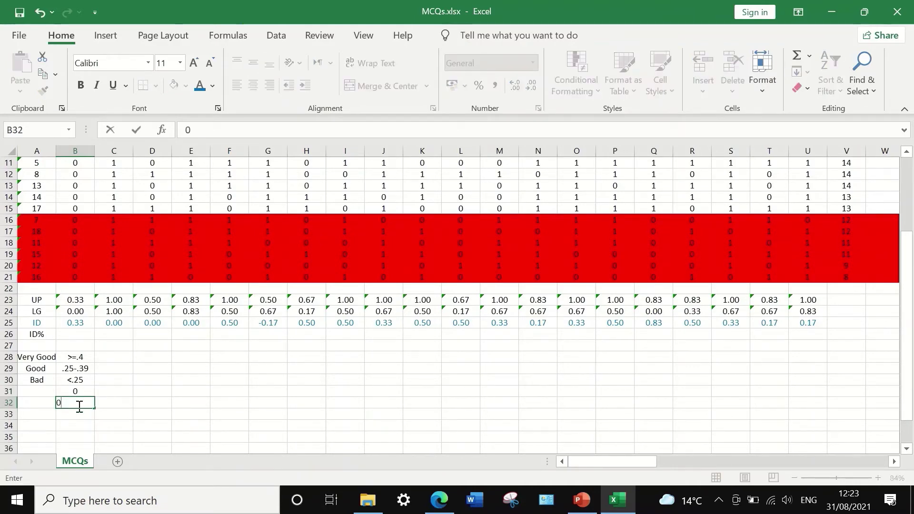
pyautogui.write('-1')
pyautogui.click(71, 415)
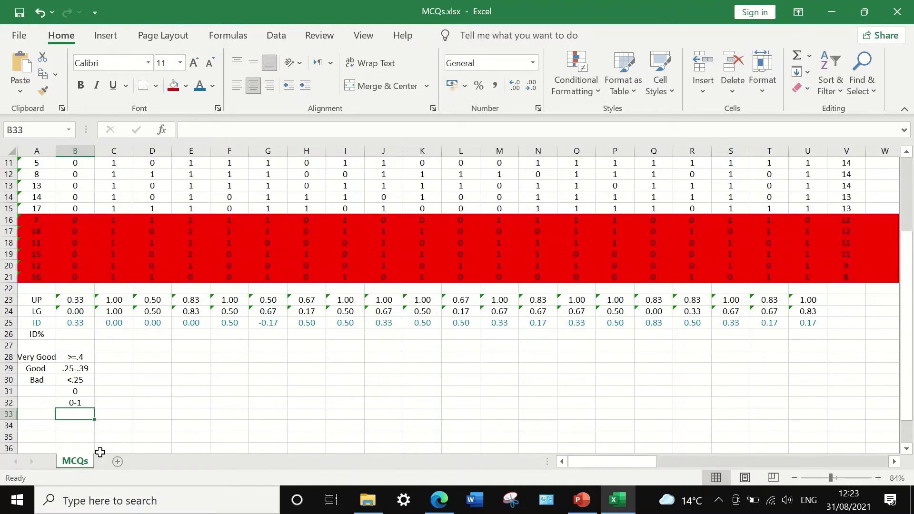
pyautogui.scroll(1, 28, 355)
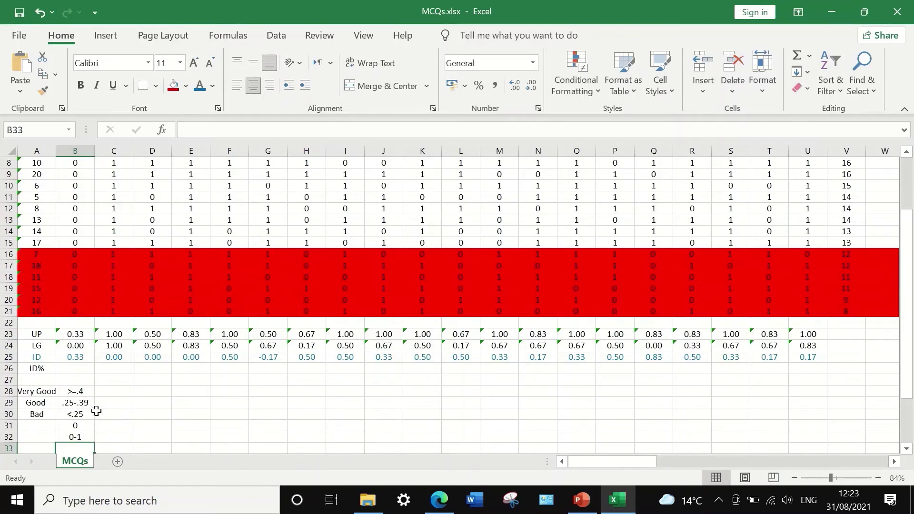
pyautogui.click(120, 358)
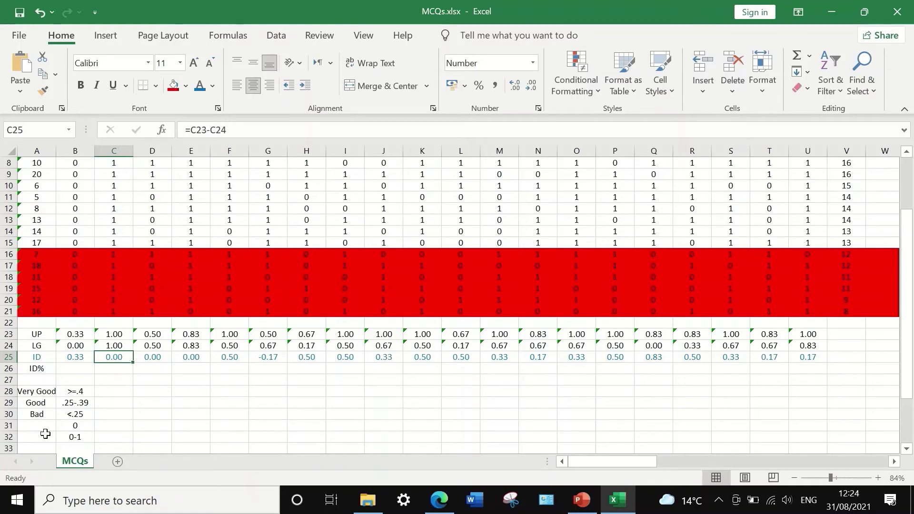
pyautogui.click(41, 425)
pyautogui.write('Bad')
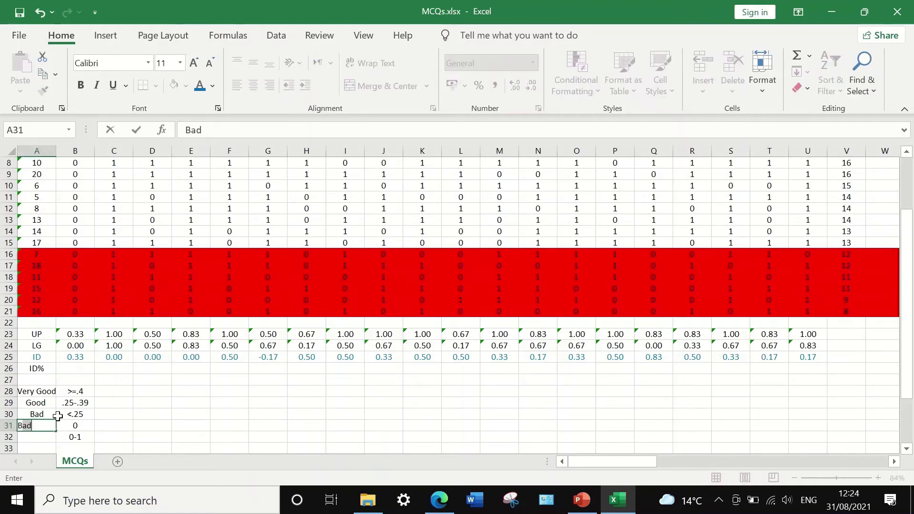
pyautogui.click(101, 415)
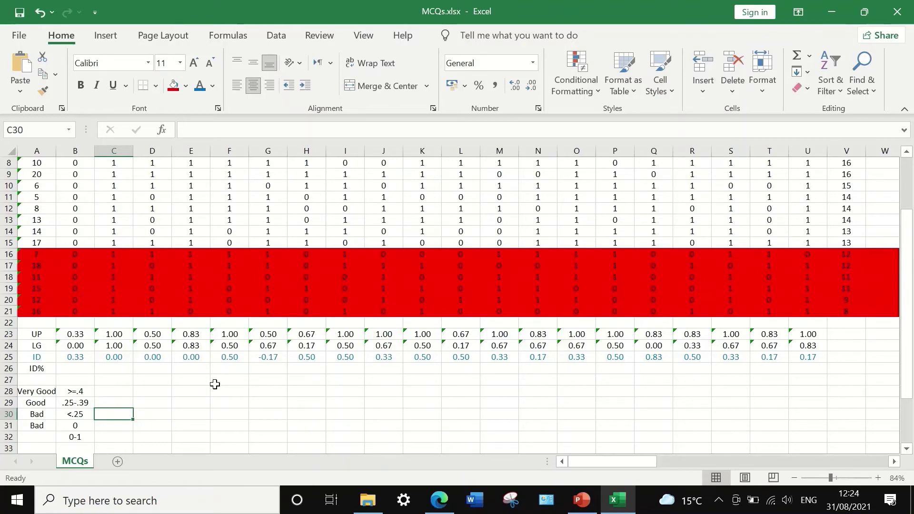
pyautogui.click(232, 358)
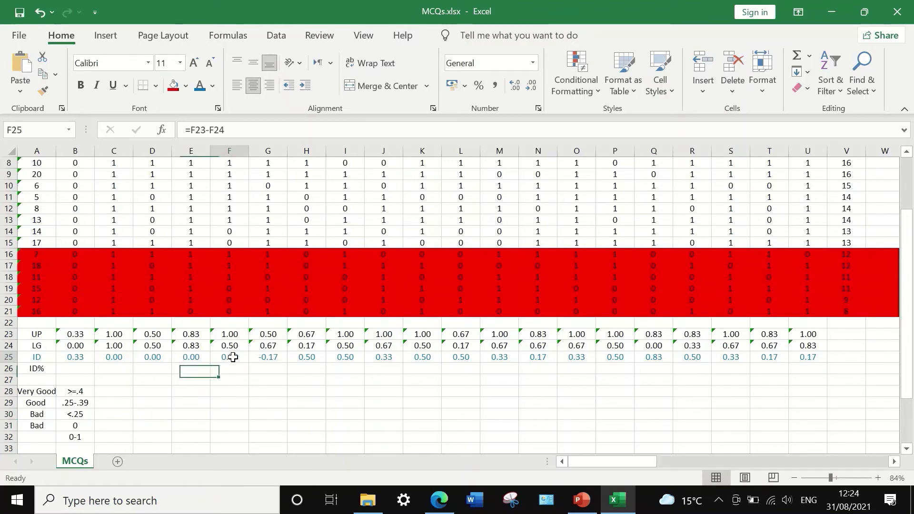
pyautogui.scroll(3, 233, 353)
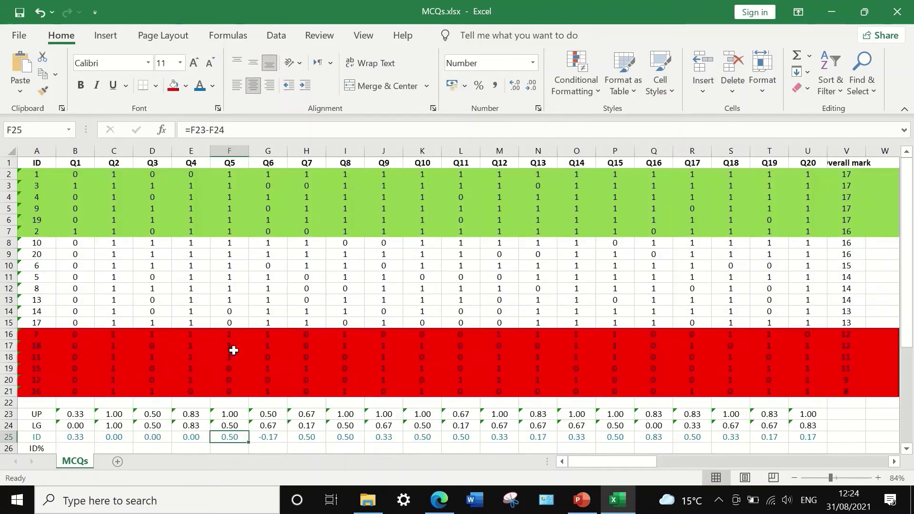
pyautogui.scroll(-3, 233, 352)
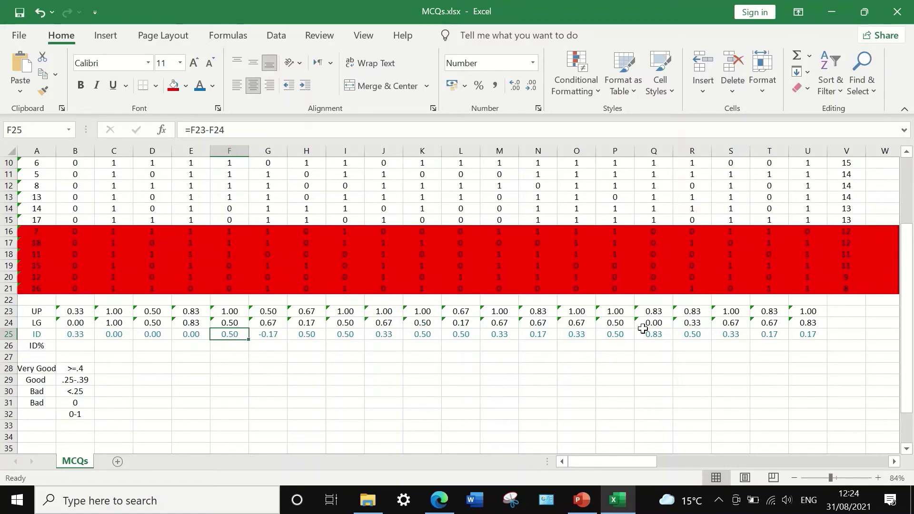
pyautogui.click(263, 334)
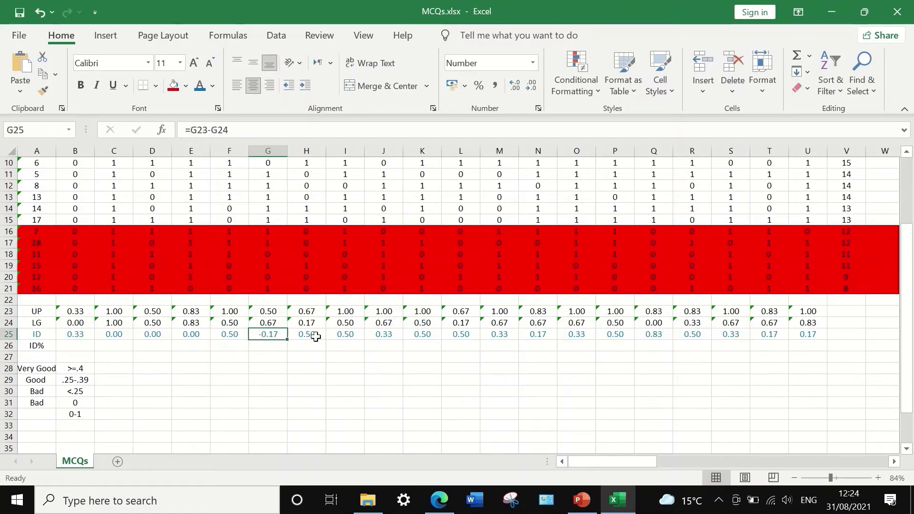
pyautogui.scroll(3, 385, 338)
pyautogui.scroll(-3, 388, 327)
# Check the row 25 ID values and select N25, Q13's weak 0.17 value.
pyautogui.click(644, 338)
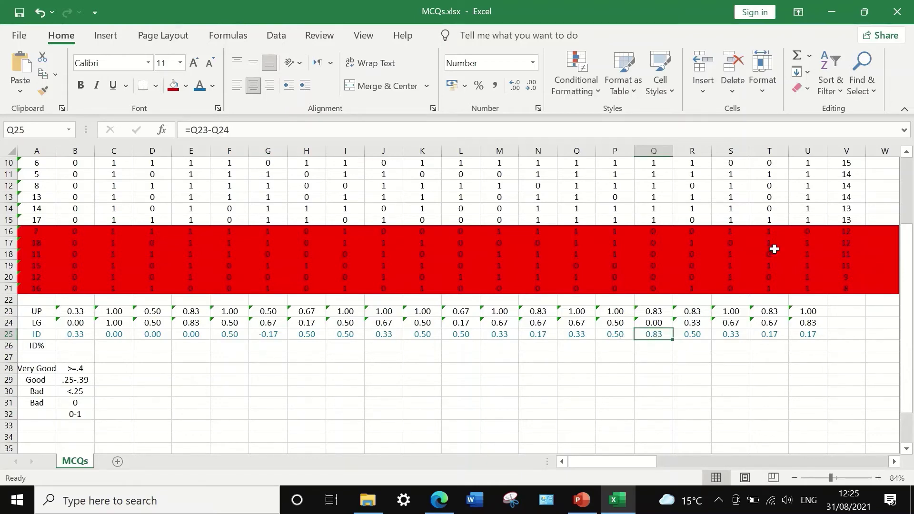
pyautogui.scroll(3, 733, 233)
pyautogui.scroll(-3, 735, 238)
pyautogui.click(777, 332)
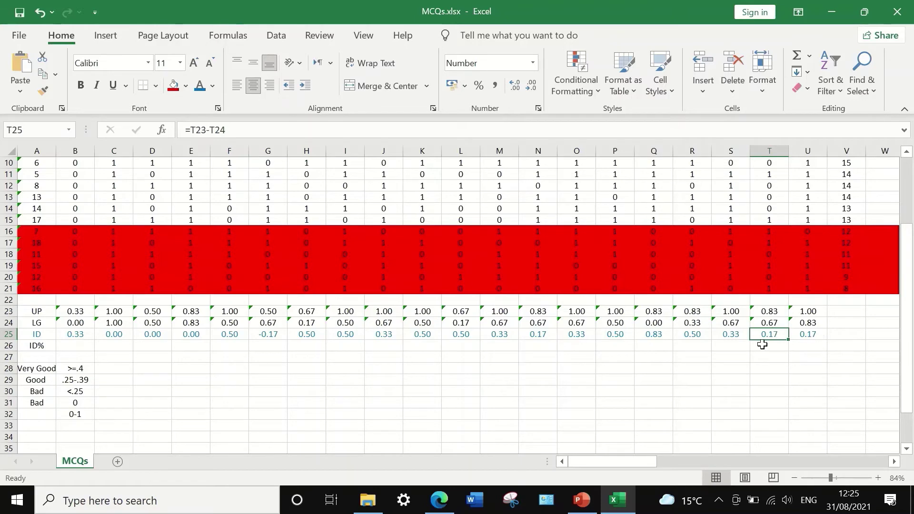
pyautogui.click(538, 333)
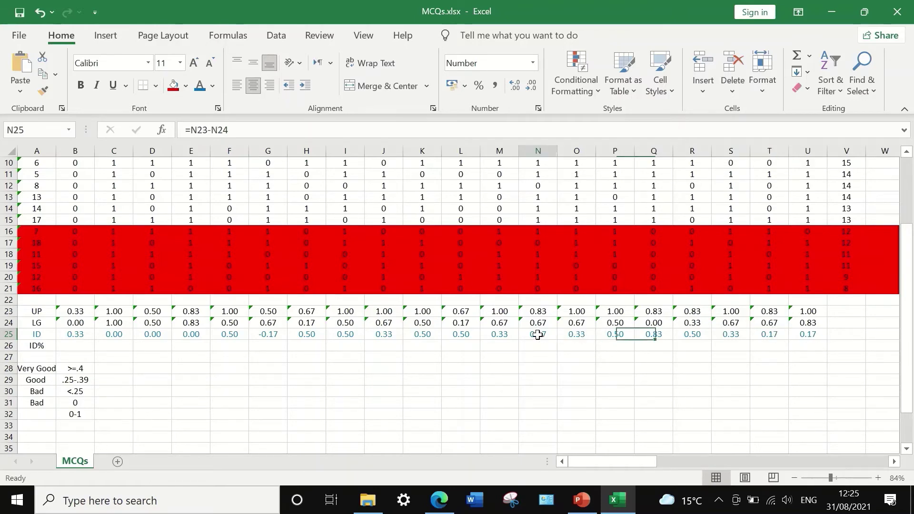
pyautogui.scroll(3, 536, 327)
pyautogui.scroll(-4, 536, 330)
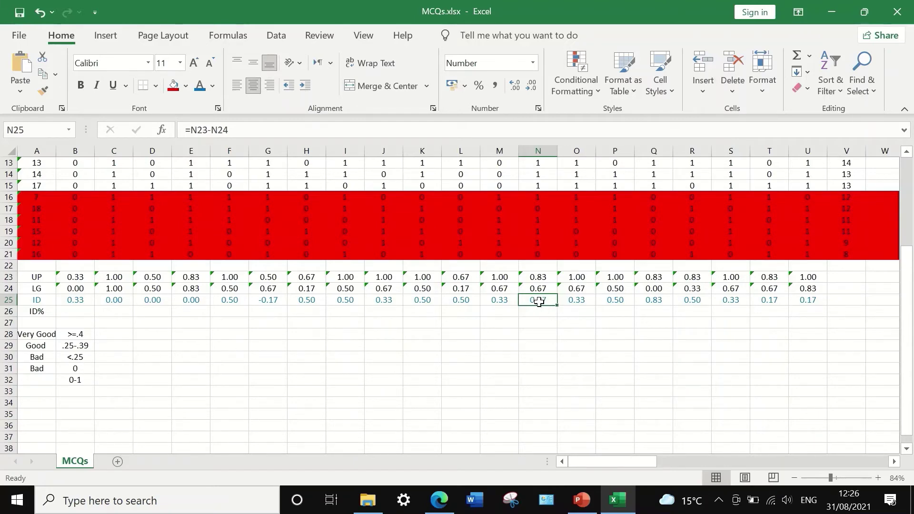
# Fill the weak 0.17 ID cells N25, T25 and U25 red.
pyautogui.keyDown('ctrl'); pyautogui.click(807, 301); pyautogui.keyUp('ctrl')
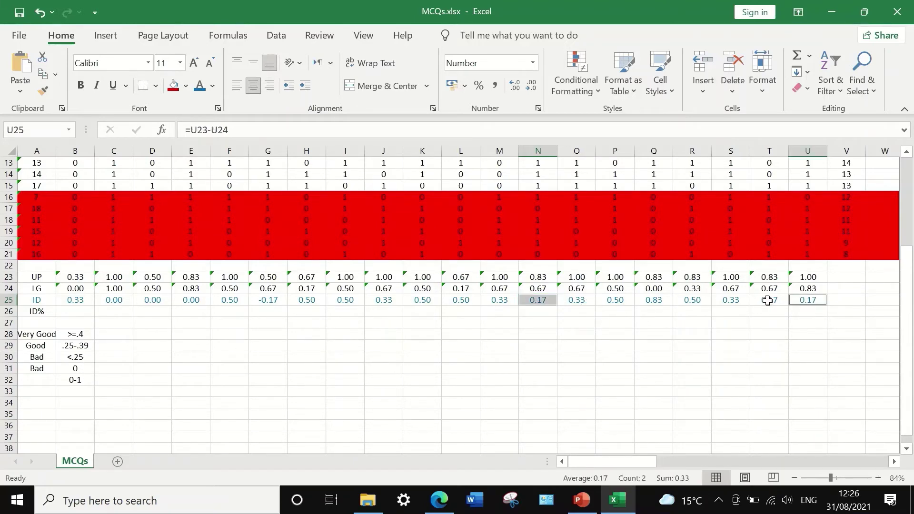
pyautogui.keyDown('ctrl'); pyautogui.click(769, 300); pyautogui.keyUp('ctrl')
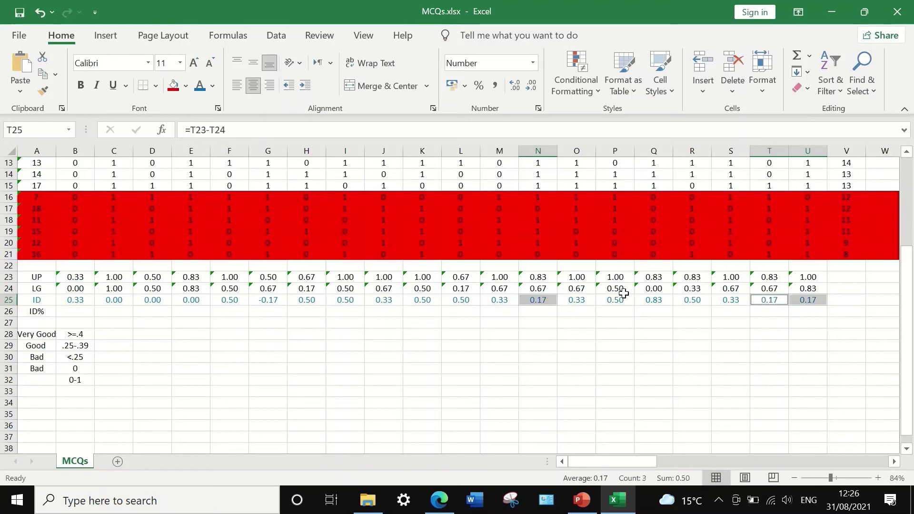
pyautogui.click(173, 90)
pyautogui.click(732, 332)
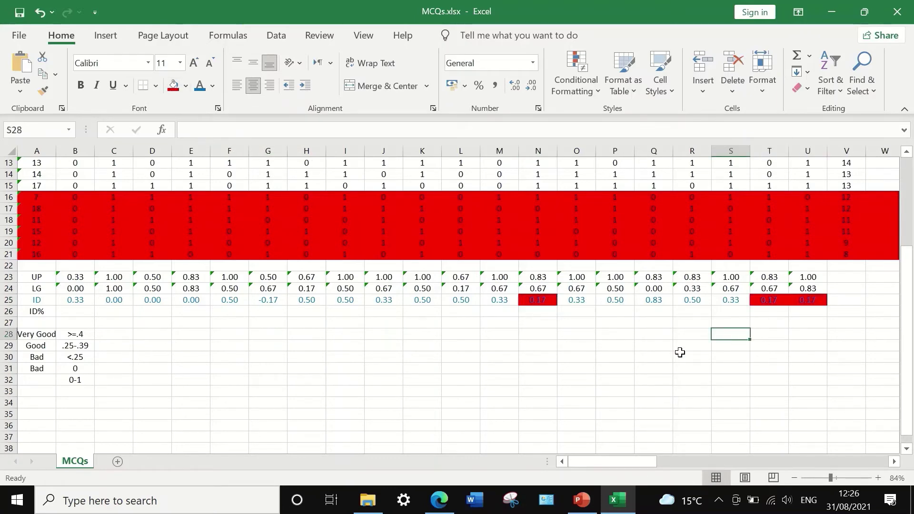
# Fill the negative ID in G25 and zero IDs in C25, D25, E25 red.
pyautogui.click(268, 300)
pyautogui.click(173, 87)
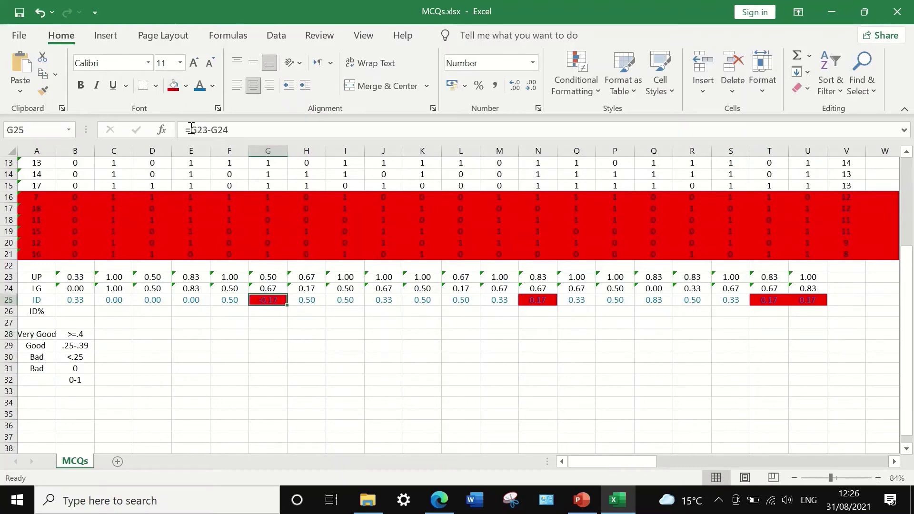
pyautogui.keyDown('ctrl'); pyautogui.click(148, 300); pyautogui.keyUp('ctrl')
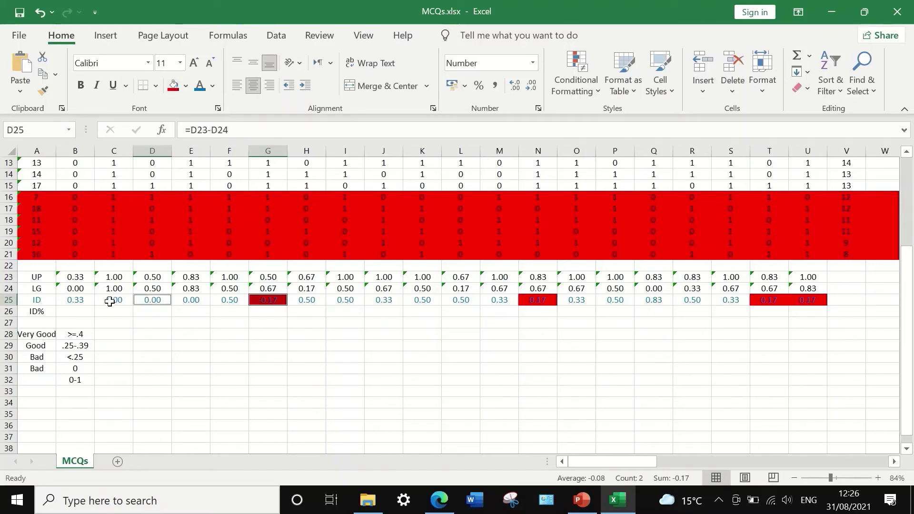
pyautogui.keyDown('ctrl'); pyautogui.click(110, 302); pyautogui.keyUp('ctrl')
pyautogui.keyDown('ctrl'); pyautogui.click(189, 300); pyautogui.keyUp('ctrl')
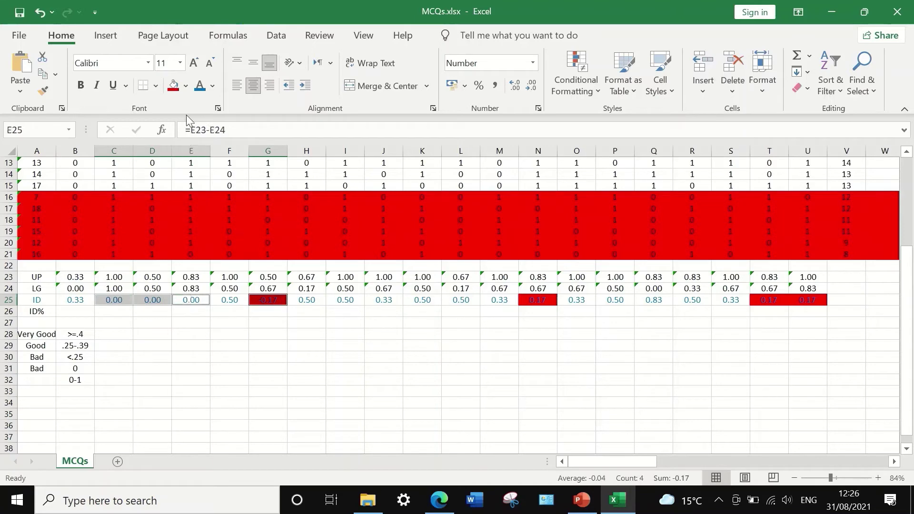
pyautogui.click(174, 85)
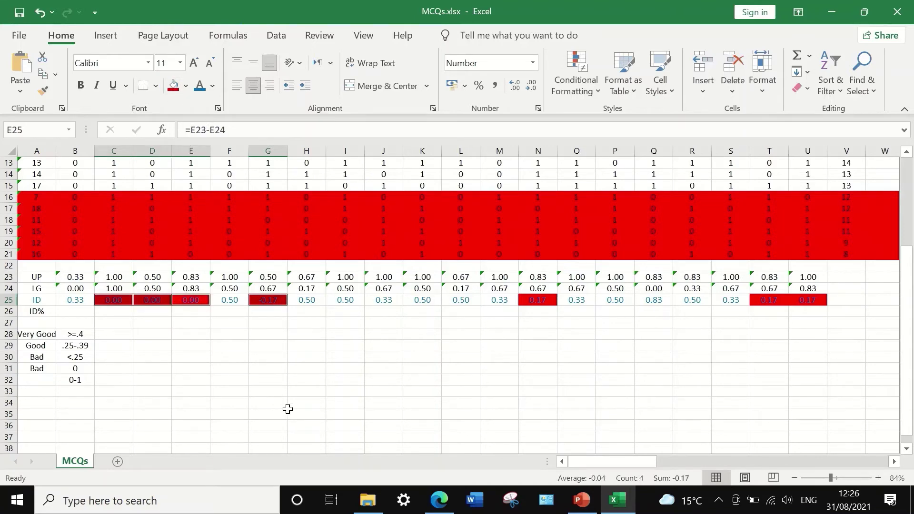
pyautogui.click(417, 369)
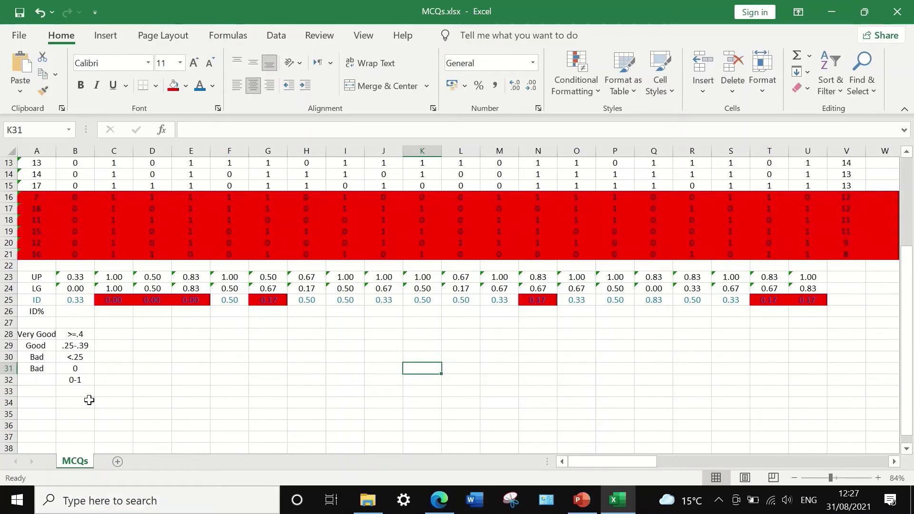
# Enter the ID% formula =B25*100 in cell B26.
pyautogui.click(87, 311)
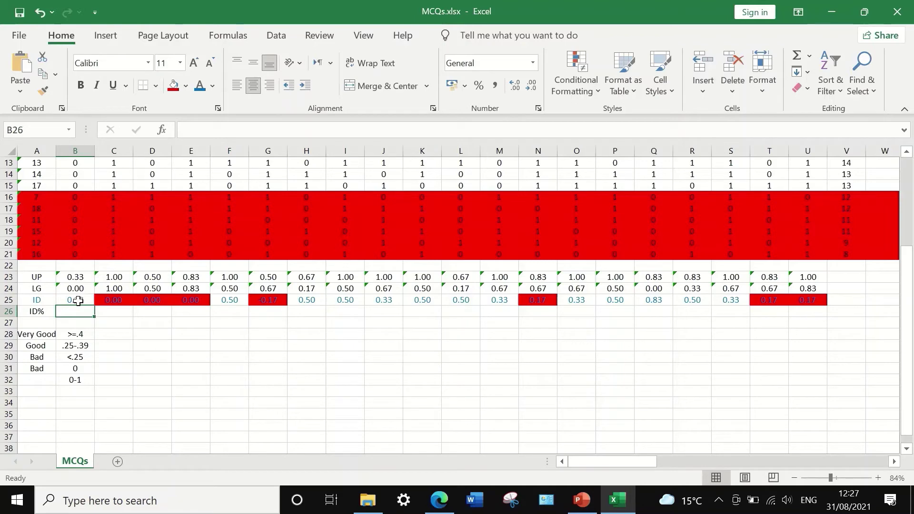
pyautogui.click(186, 131)
pyautogui.write('=')
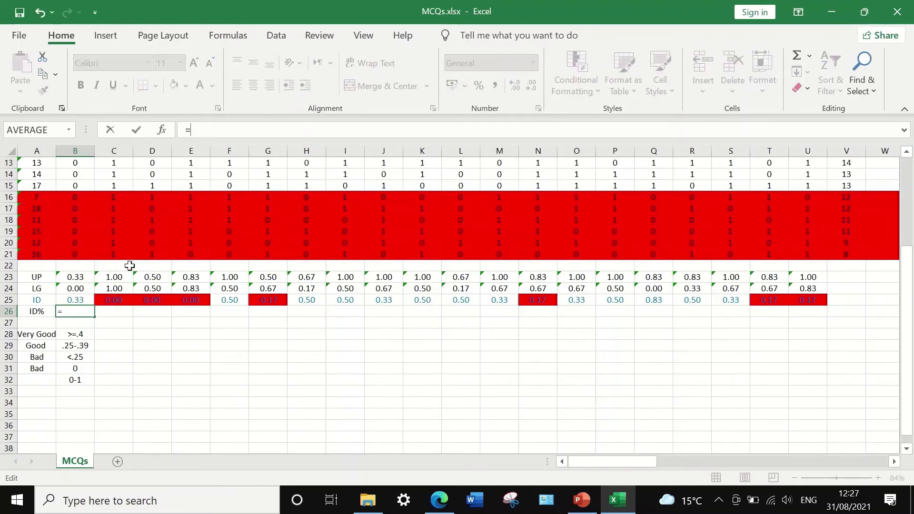
pyautogui.click(79, 298)
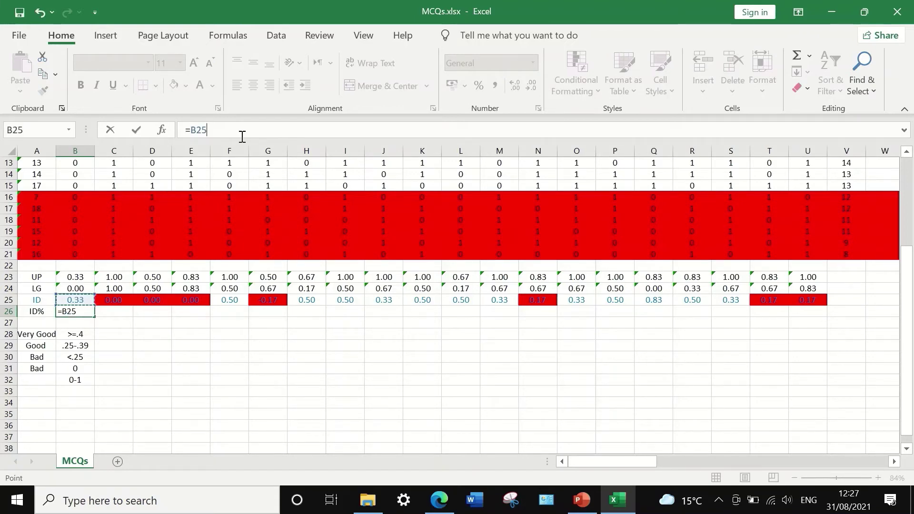
pyautogui.write('*100')
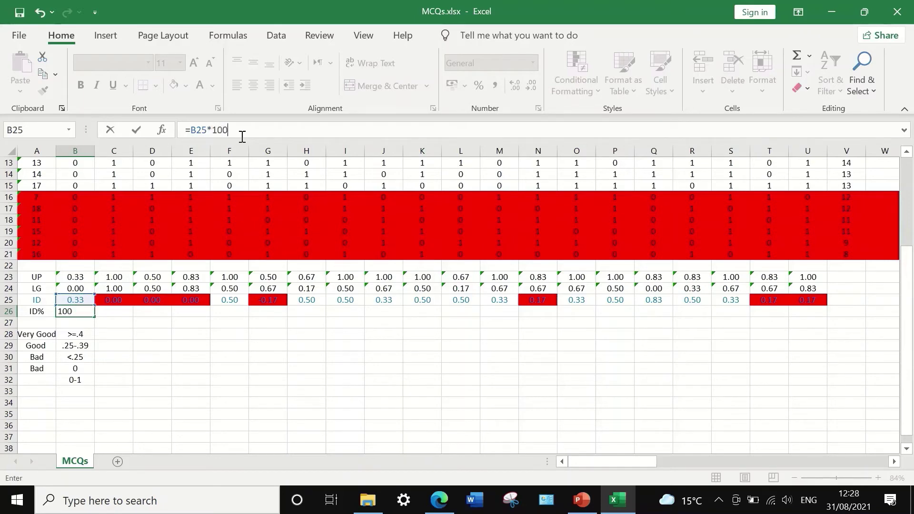
pyautogui.press('Return')
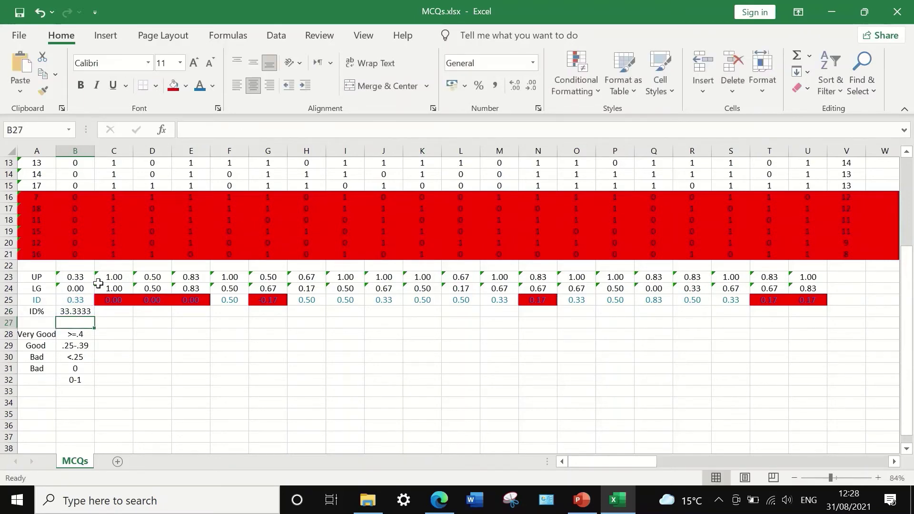
# Copy the ID% formula across to U26 and trim it to one decimal place.
pyautogui.click(83, 310)
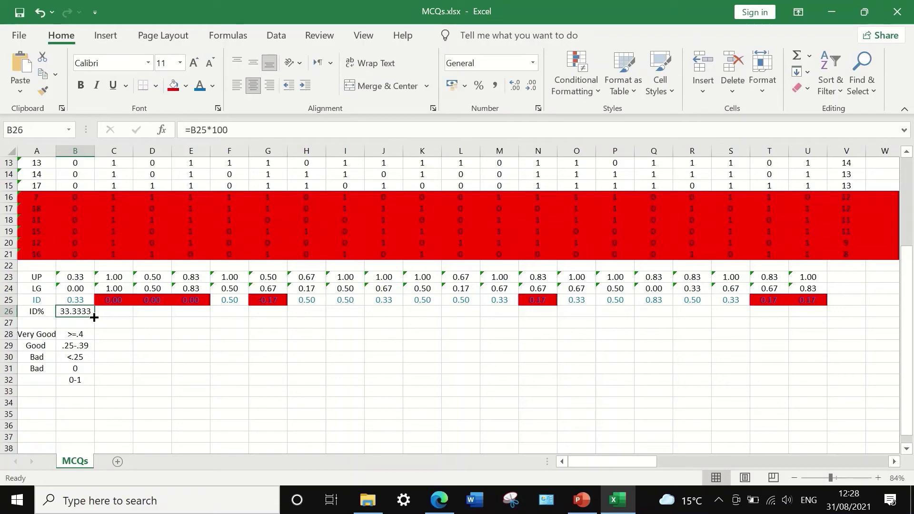
pyautogui.moveTo(95, 317); pyautogui.dragTo(814, 326)
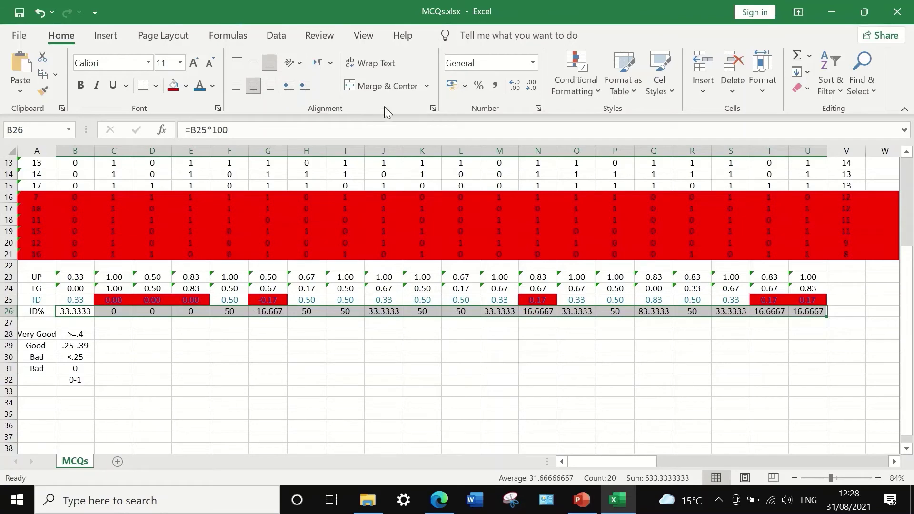
pyautogui.click(532, 87)
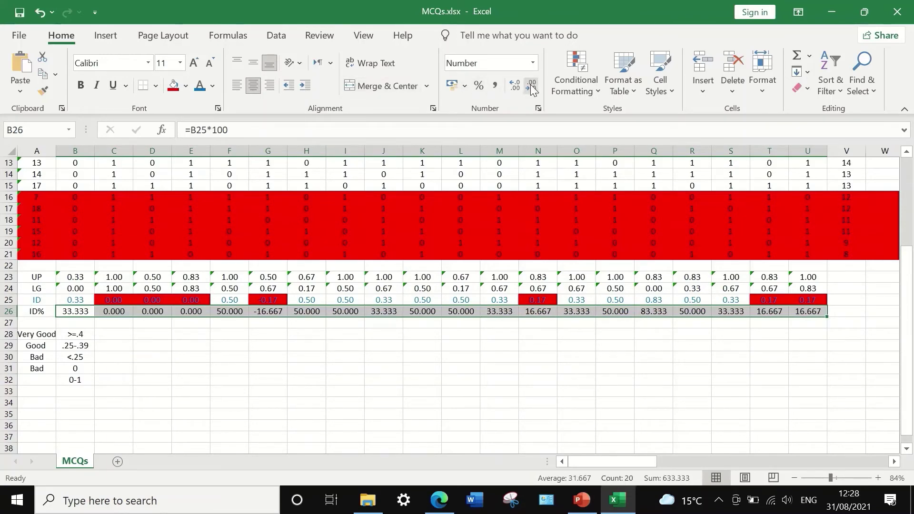
pyautogui.click(532, 87)
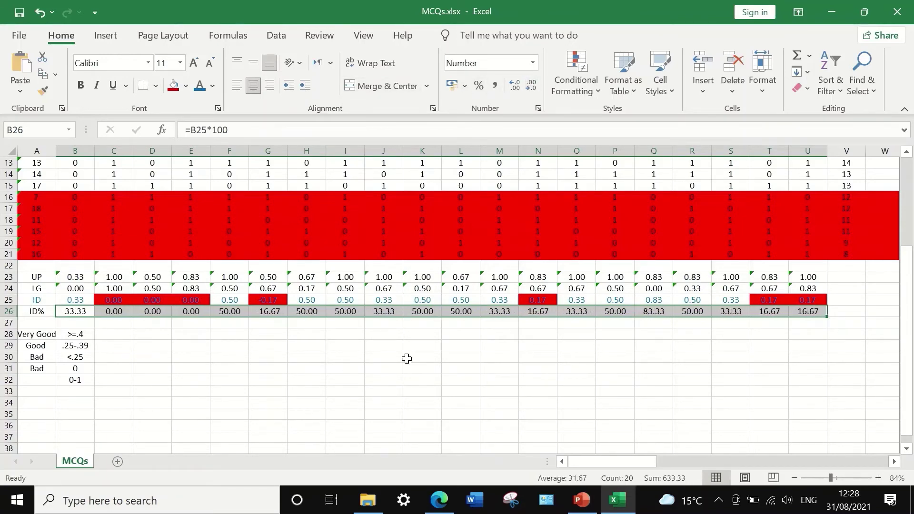
pyautogui.click(532, 87)
pyautogui.click(616, 333)
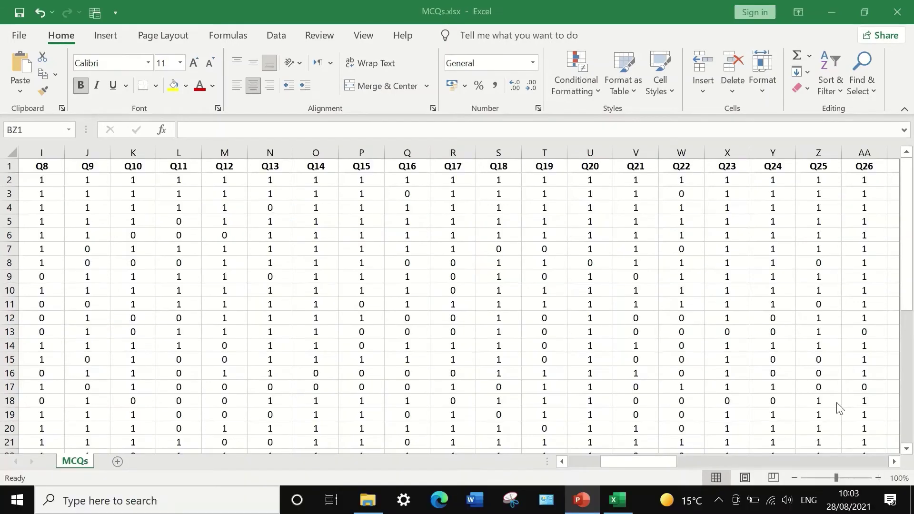
pyautogui.scroll(-2, 577, 312)
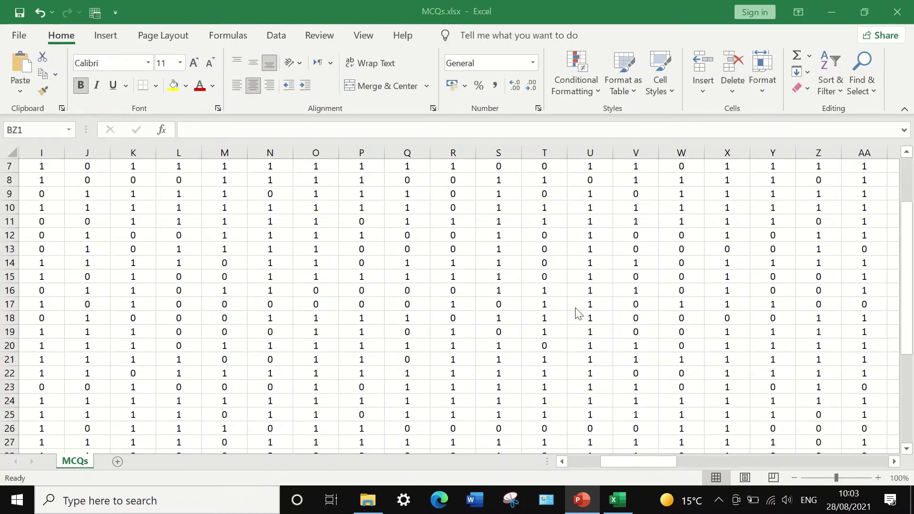
pyautogui.scroll(2, 577, 311)
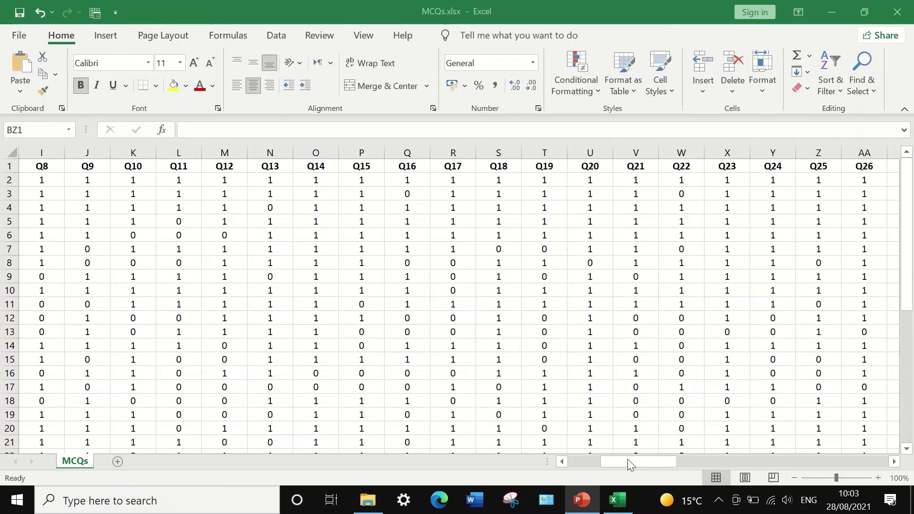
pyautogui.moveTo(612, 461); pyautogui.dragTo(578, 457)
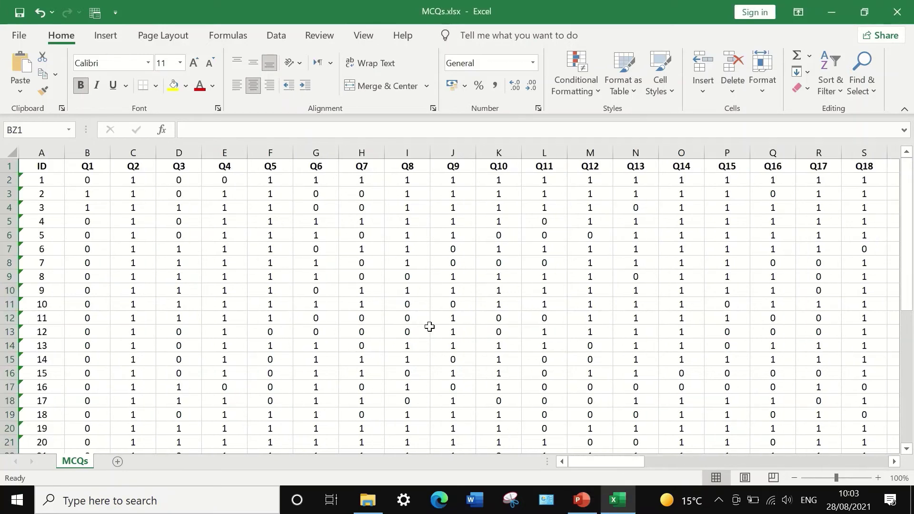
pyautogui.scroll(-3, 375, 301)
pyautogui.scroll(-5, 375, 301)
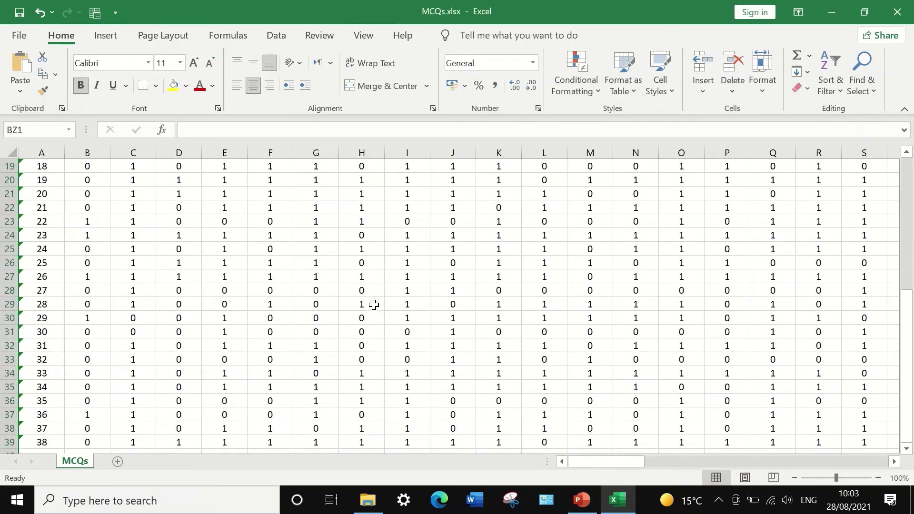
pyautogui.scroll(5, 374, 305)
pyautogui.scroll(-5, 315, 306)
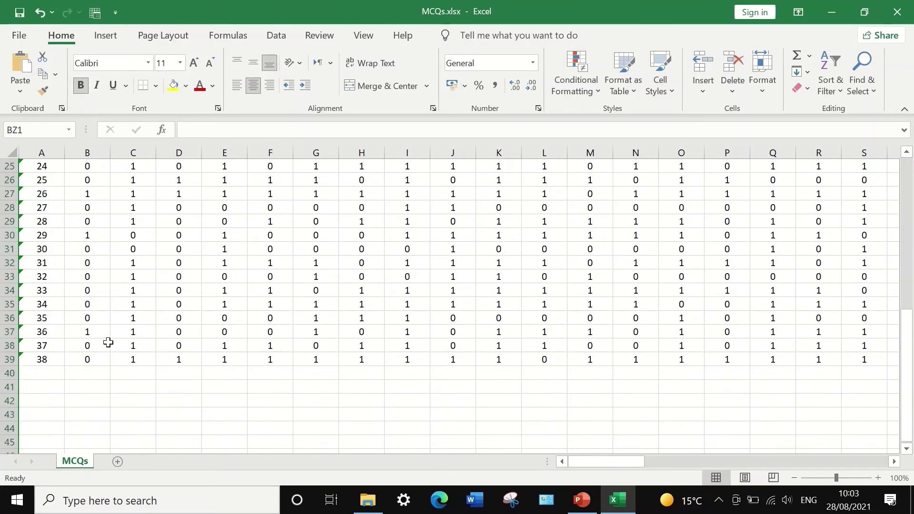
pyautogui.scroll(8, 37, 347)
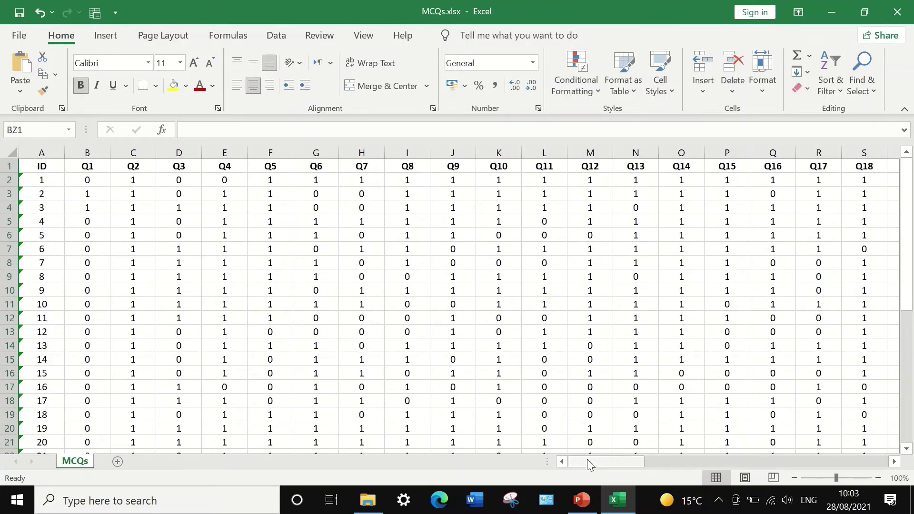
pyautogui.moveTo(588, 461); pyautogui.dragTo(864, 462)
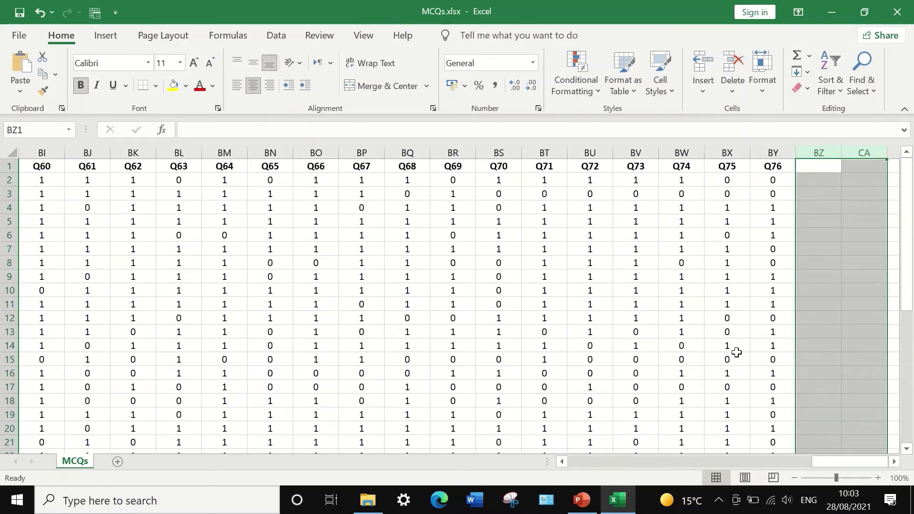
pyautogui.moveTo(835, 458); pyautogui.dragTo(536, 400)
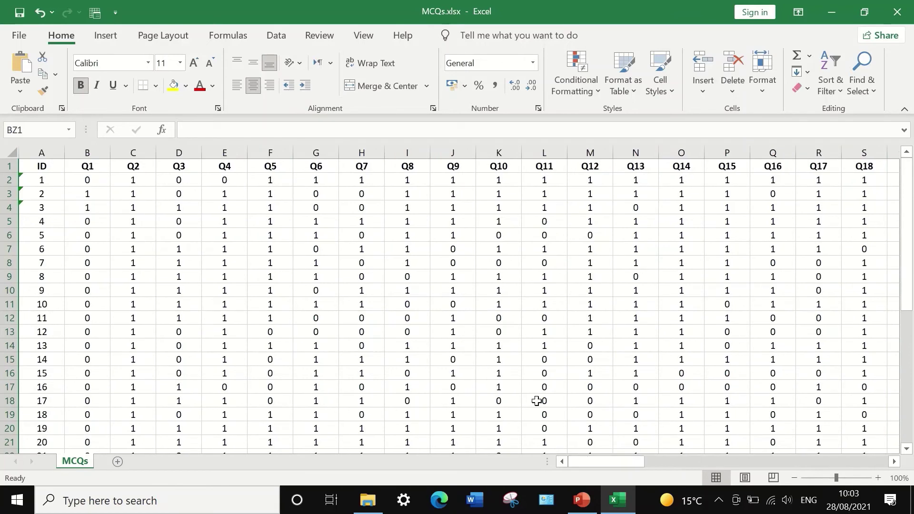
pyautogui.moveTo(625, 456); pyautogui.dragTo(593, 453)
pyautogui.scroll(-1, 314, 376)
pyautogui.scroll(1, 322, 384)
pyautogui.moveTo(624, 458); pyautogui.dragTo(349, 431)
pyautogui.moveTo(608, 460); pyautogui.dragTo(872, 438)
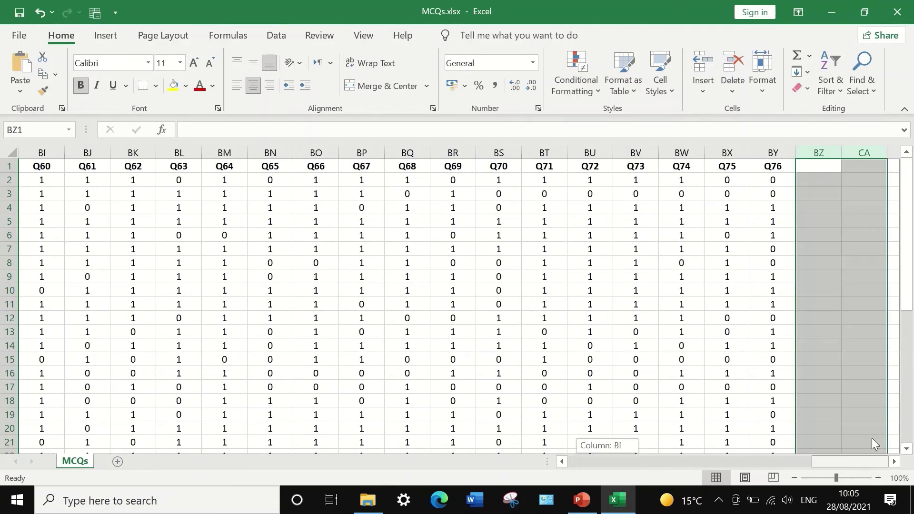
# Enter the heading 'Total Score' in cell BZ1.
pyautogui.click(817, 164)
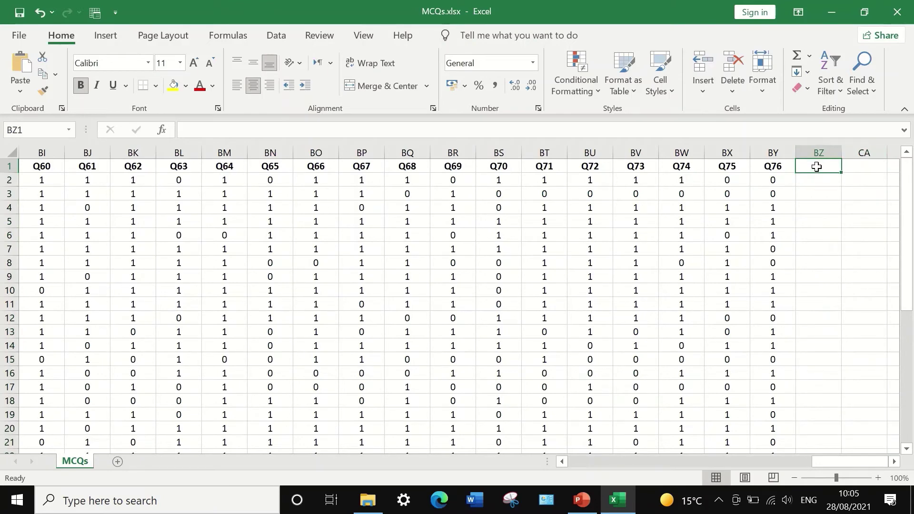
pyautogui.click(246, 134)
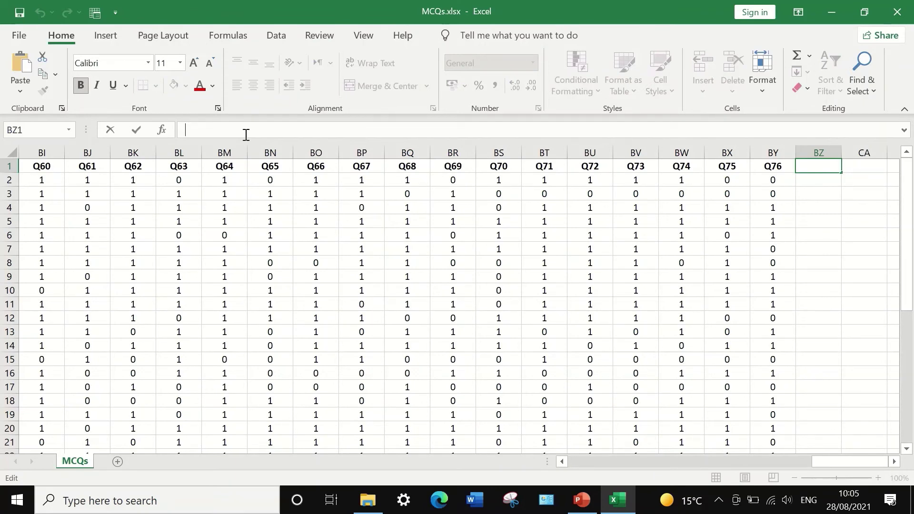
pyautogui.write('Total Score')
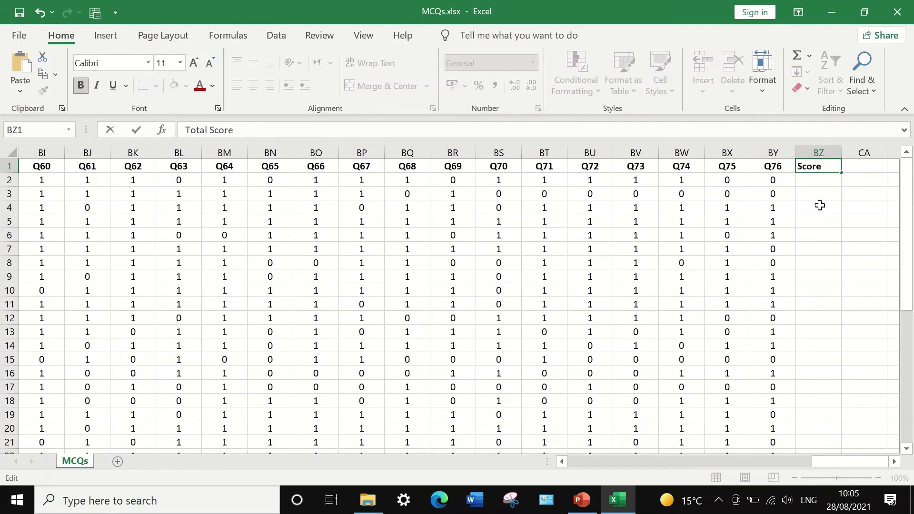
pyautogui.click(820, 190)
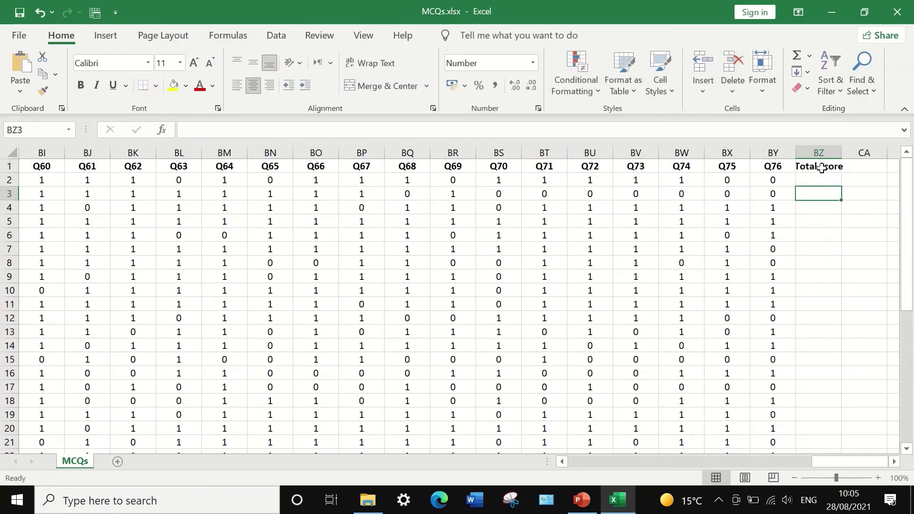
pyautogui.click(821, 167)
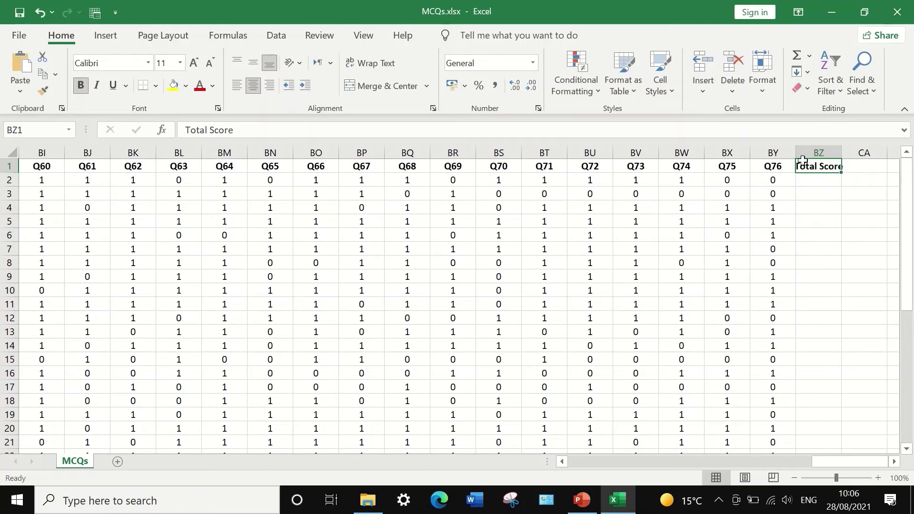
# Enter =SUM(B2:BY2)/76*100 in BZ2, giving the first student a score of 82.
pyautogui.click(819, 180)
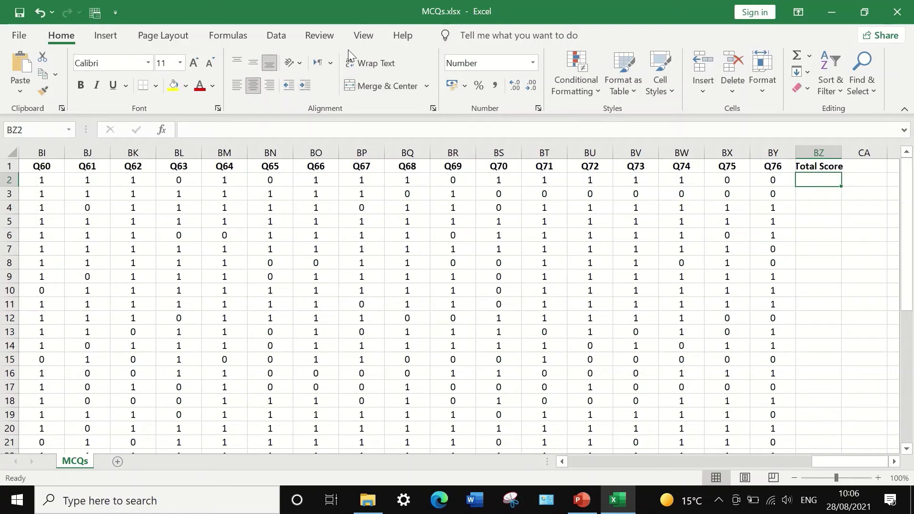
pyautogui.click(808, 57)
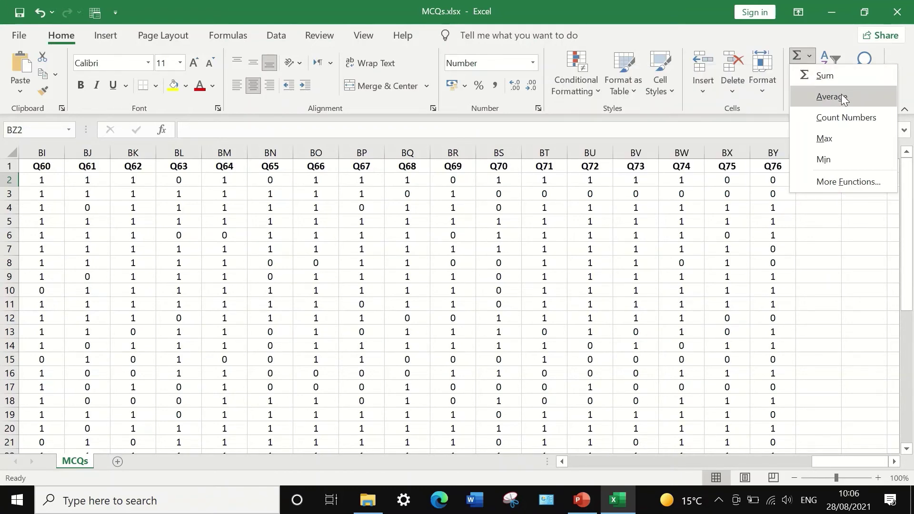
pyautogui.click(825, 76)
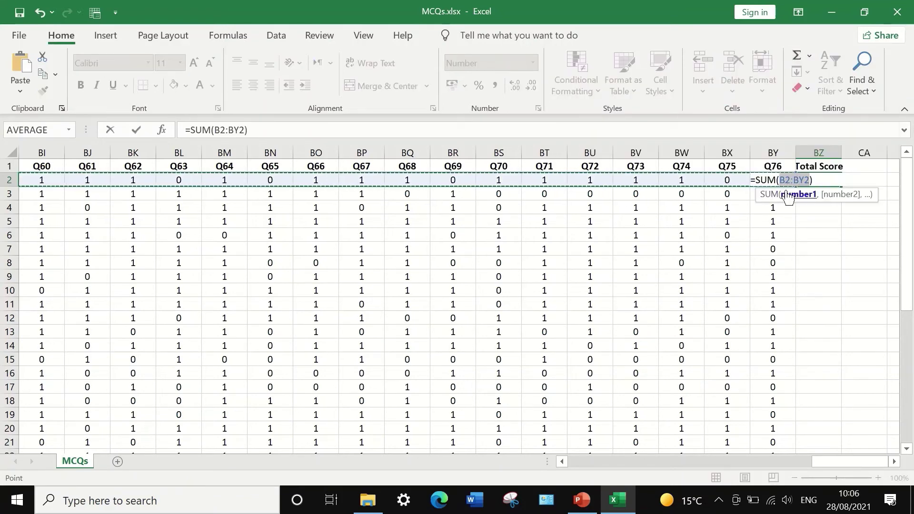
pyautogui.moveTo(837, 459); pyautogui.dragTo(810, 460)
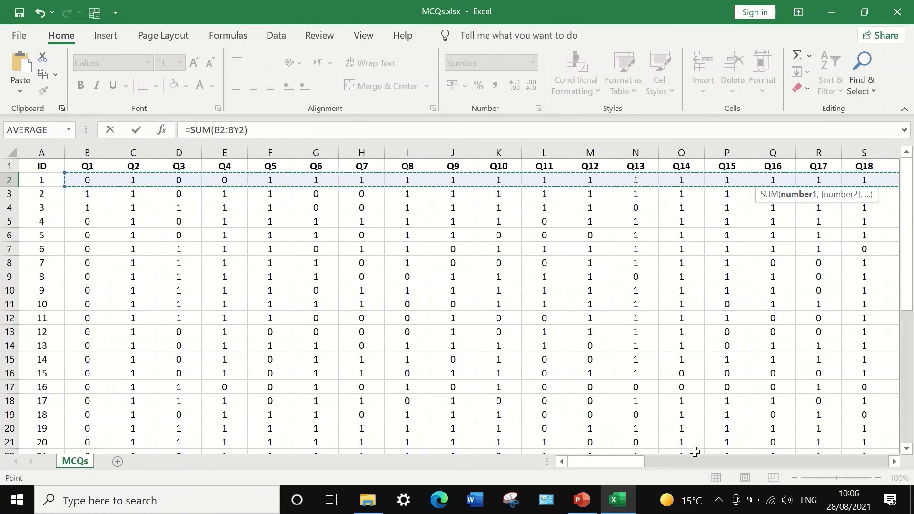
pyautogui.moveTo(602, 458); pyautogui.dragTo(912, 461)
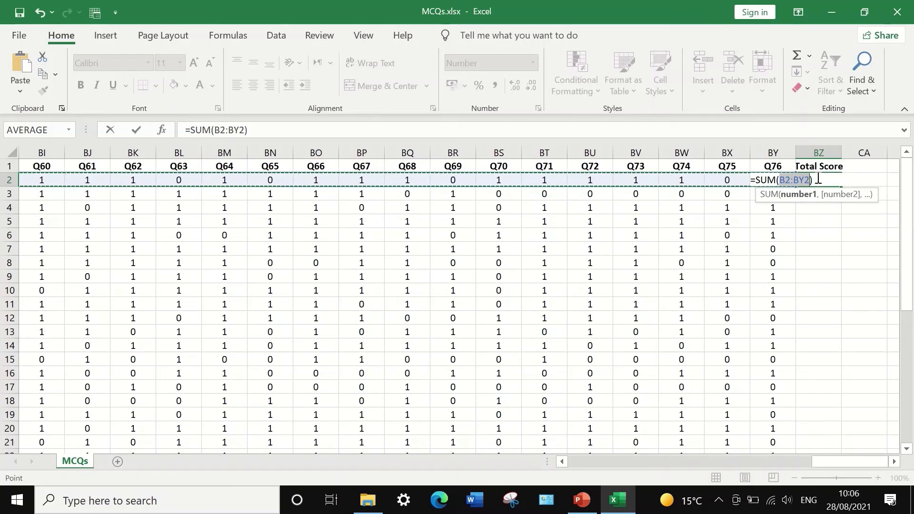
pyautogui.click(269, 130)
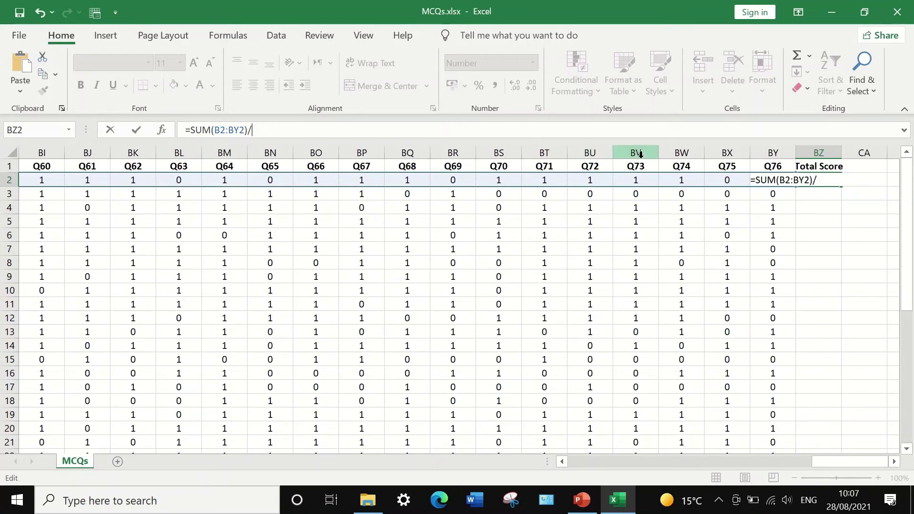
pyautogui.write('76')
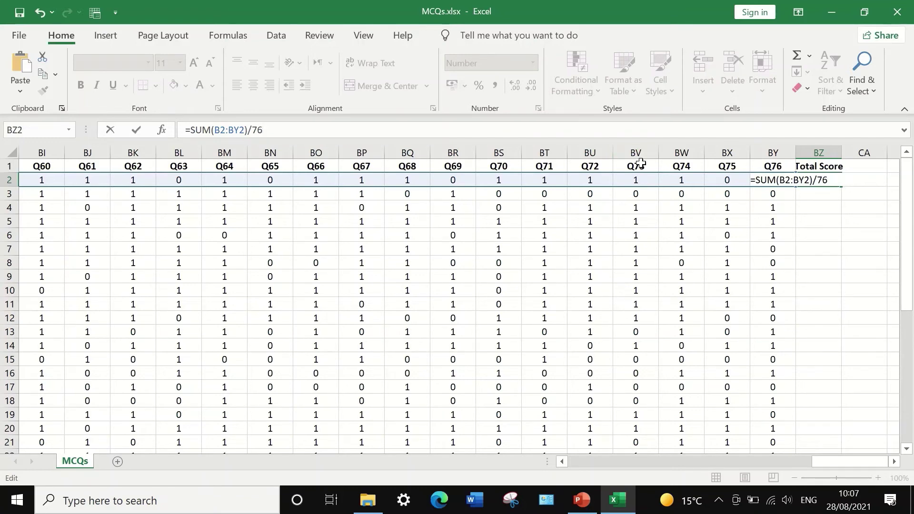
pyautogui.write('*100')
pyautogui.press('Return')
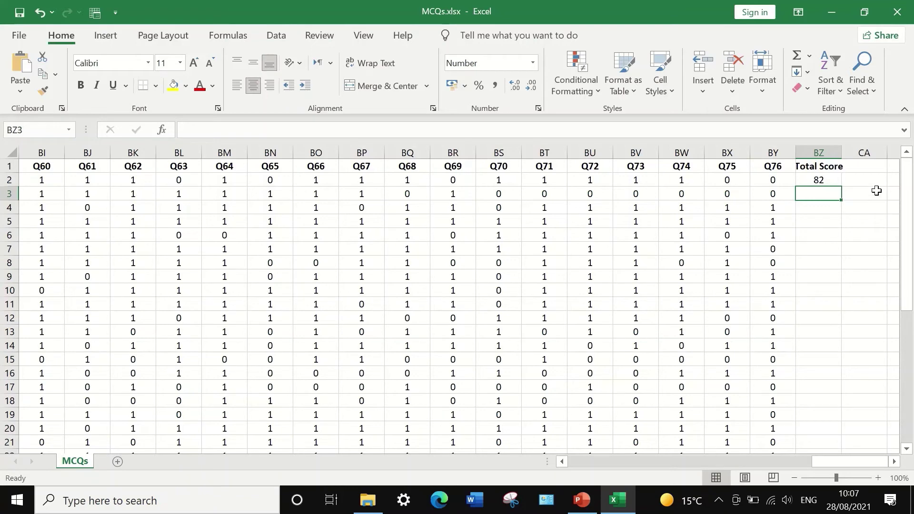
# Fill the BZ2 score formula down to BZ39 for all 38 students.
pyautogui.click(818, 179)
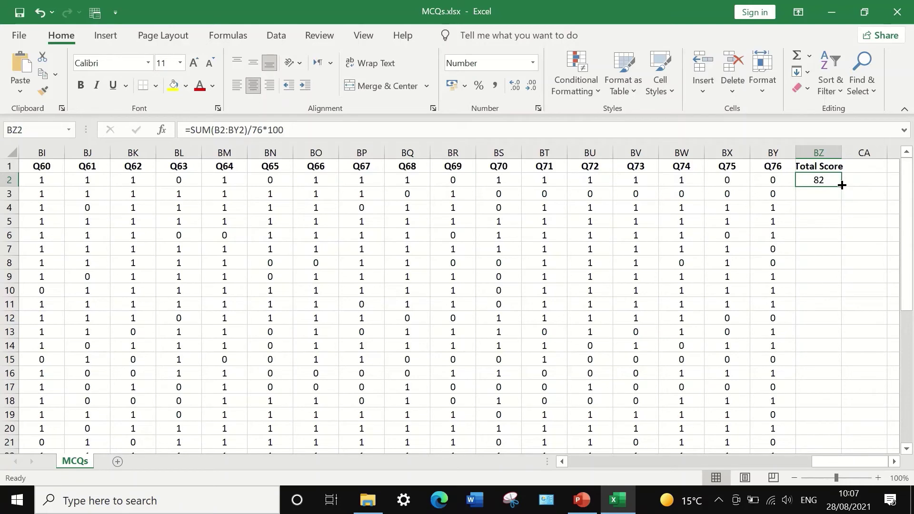
pyautogui.moveTo(842, 185); pyautogui.dragTo(835, 408)
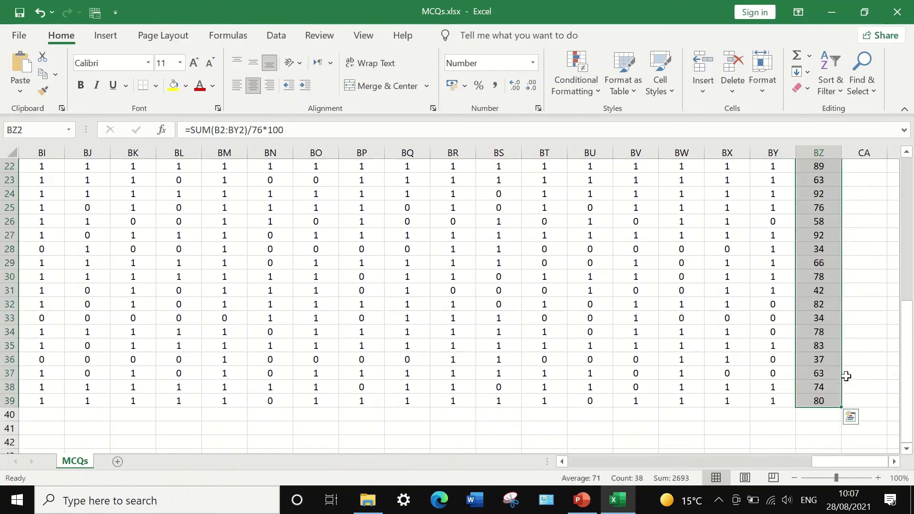
pyautogui.scroll(7, 846, 376)
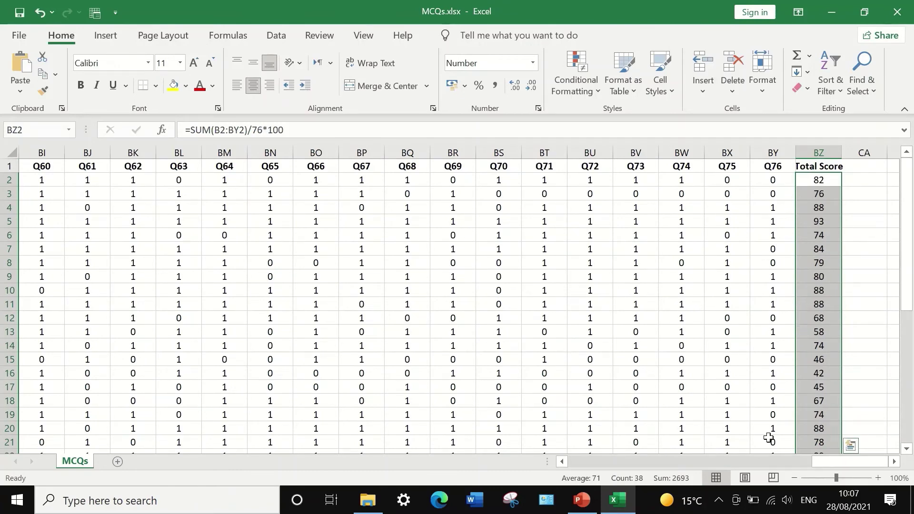
pyautogui.moveTo(844, 461)
pyautogui.mouseDown()
pyautogui.moveTo(587, 461)
pyautogui.moveTo(845, 461)
pyautogui.mouseUp()
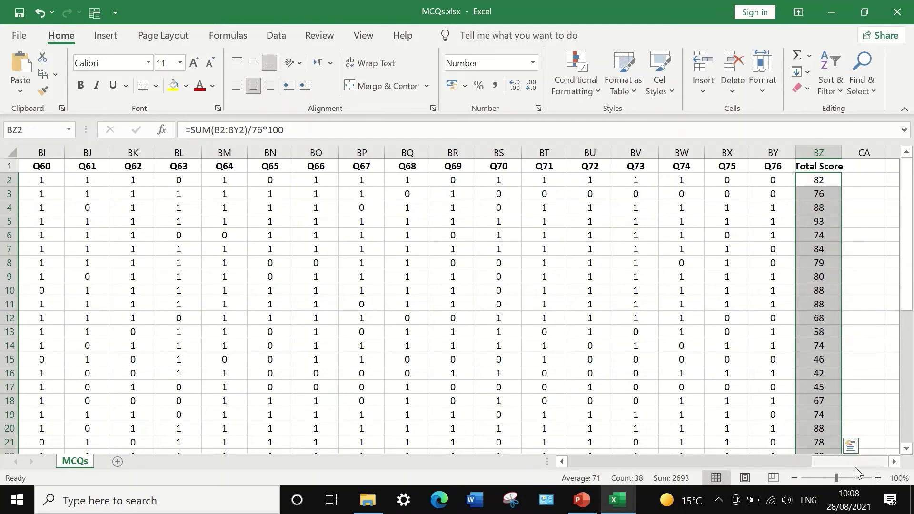
pyautogui.moveTo(852, 464); pyautogui.dragTo(911, 463)
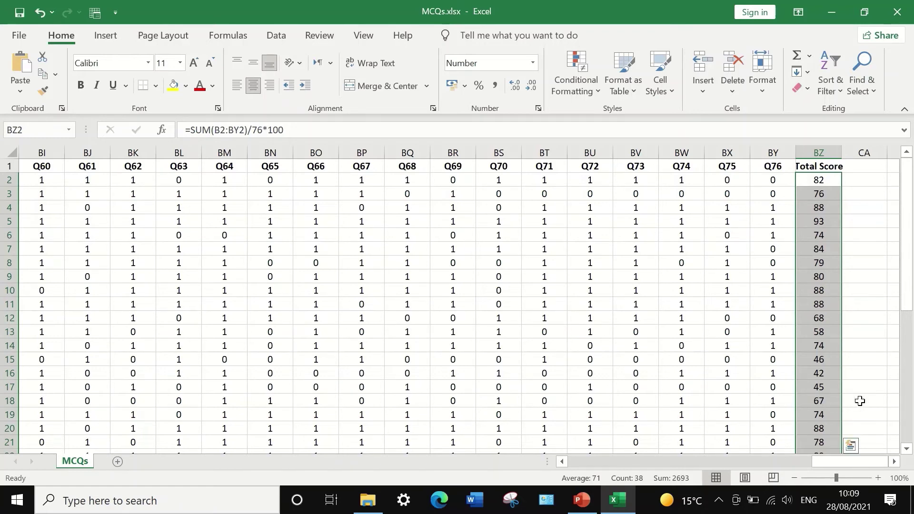
# Confirm the Analysis ToolPak add-in is enabled in Excel Options' Add-ins settings.
pyautogui.scroll(-1, 829, 384)
pyautogui.scroll(1, 829, 384)
pyautogui.click(277, 38)
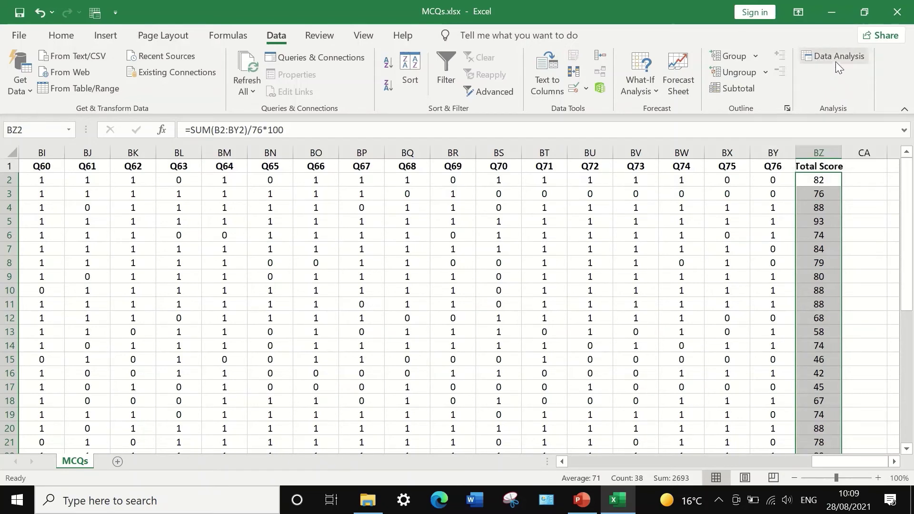
pyautogui.click(19, 35)
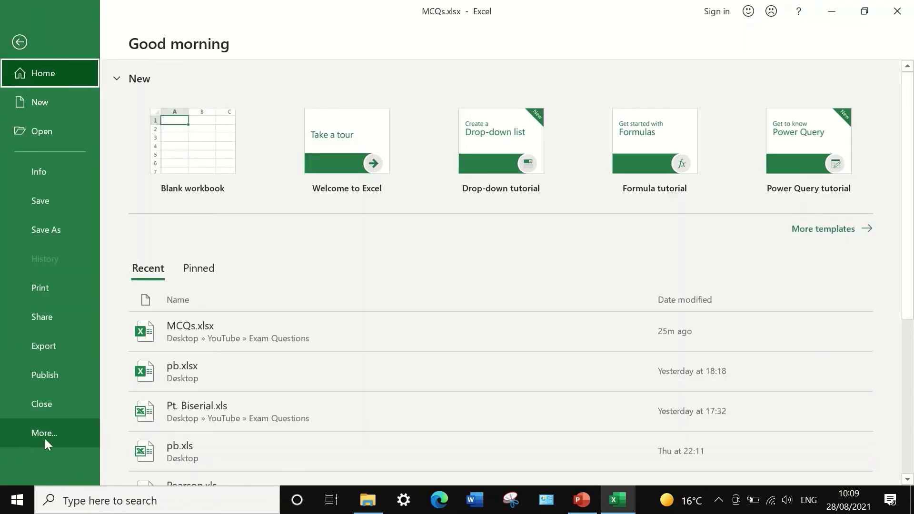
pyautogui.click(45, 438)
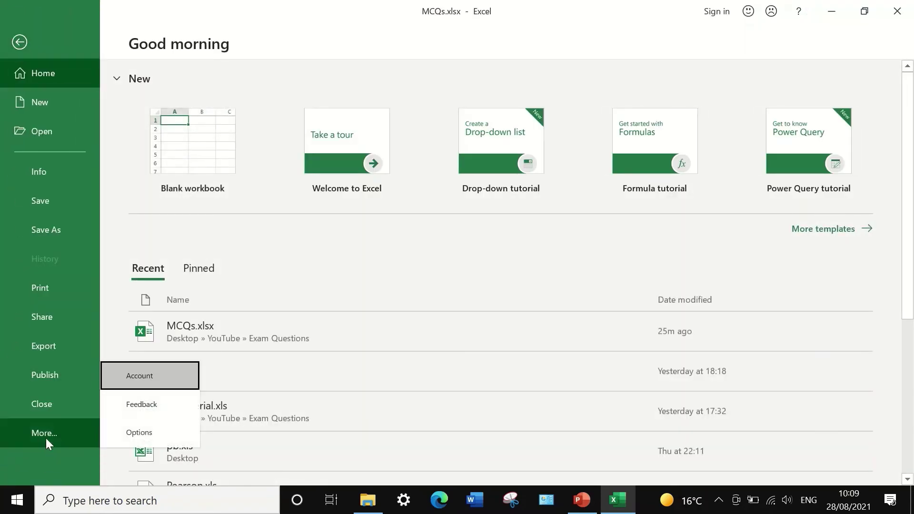
pyautogui.click(124, 433)
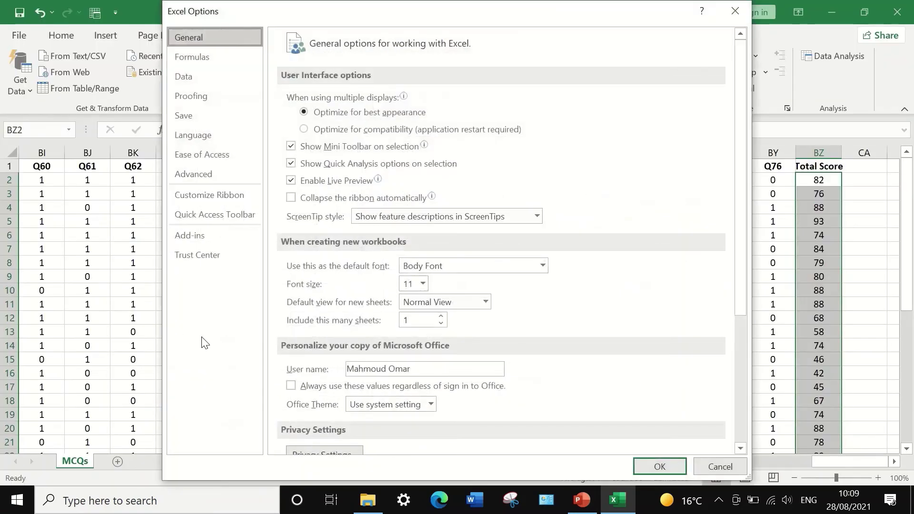
pyautogui.click(176, 235)
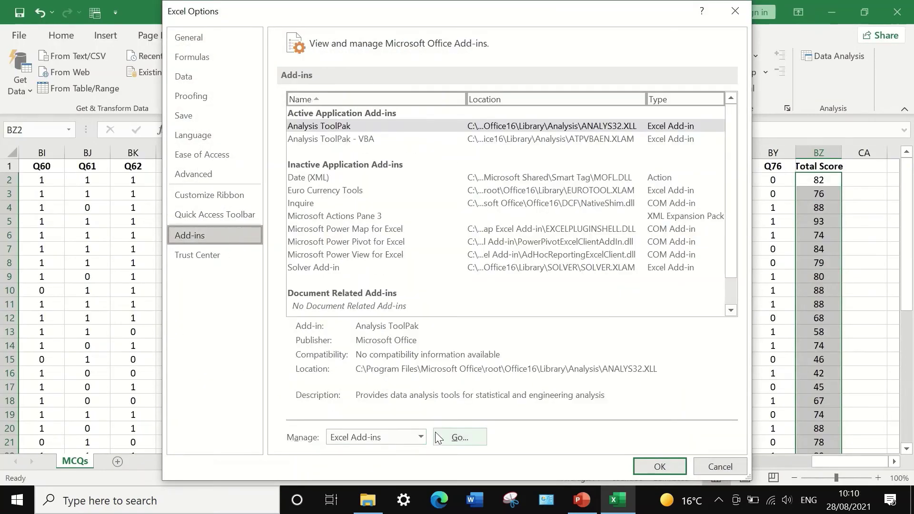
pyautogui.click(458, 437)
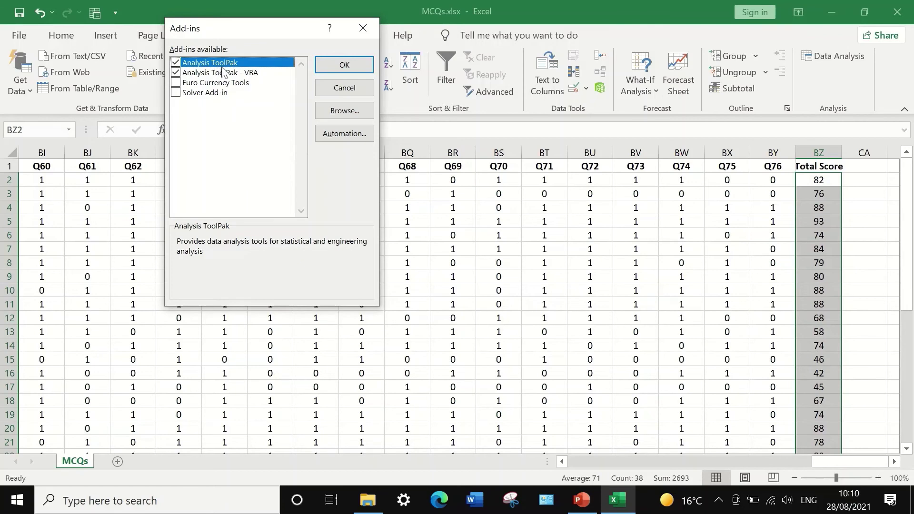
pyautogui.click(344, 65)
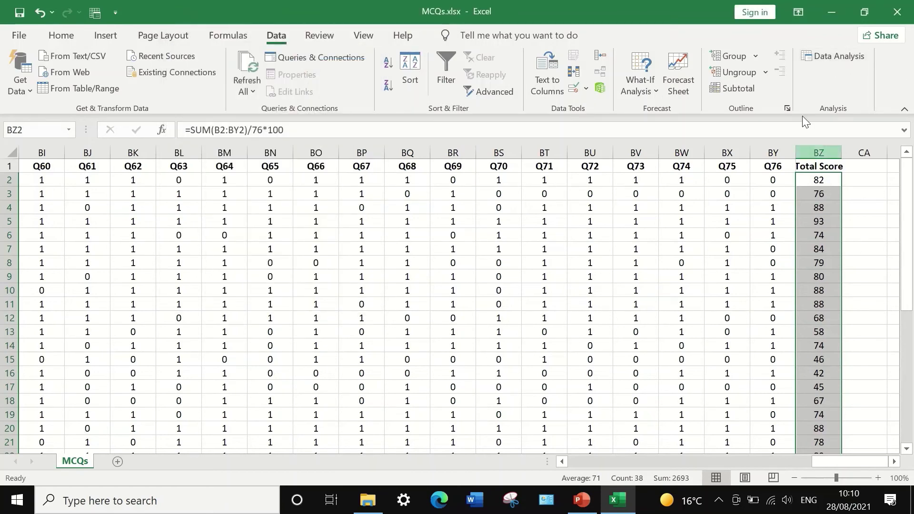
# Choose the Correlation tool from the Data Analysis list.
pyautogui.click(826, 61)
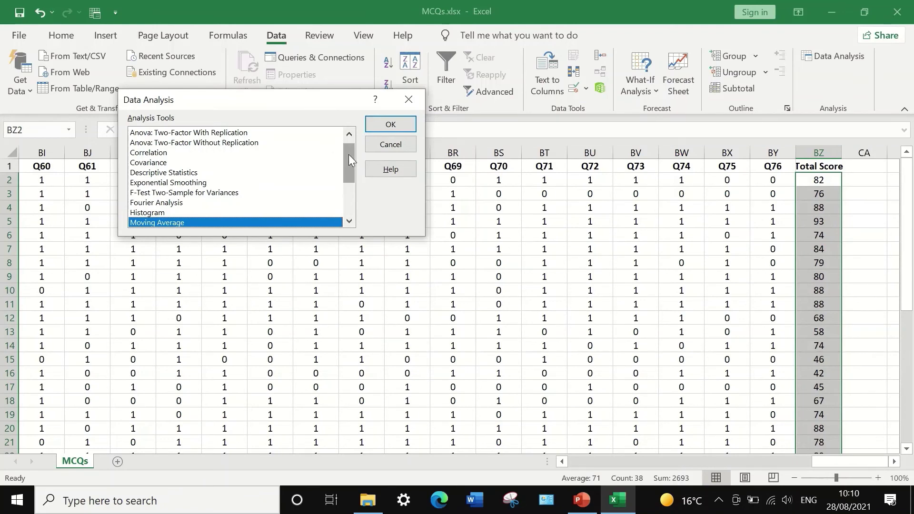
pyautogui.moveTo(349, 155)
pyautogui.mouseDown()
pyautogui.moveTo(336, 193)
pyautogui.moveTo(344, 137)
pyautogui.mouseUp()
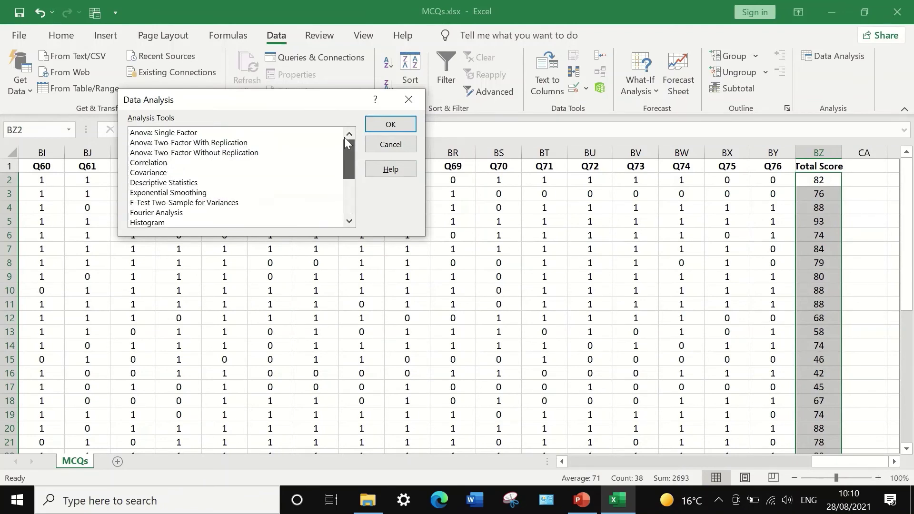
pyautogui.click(158, 162)
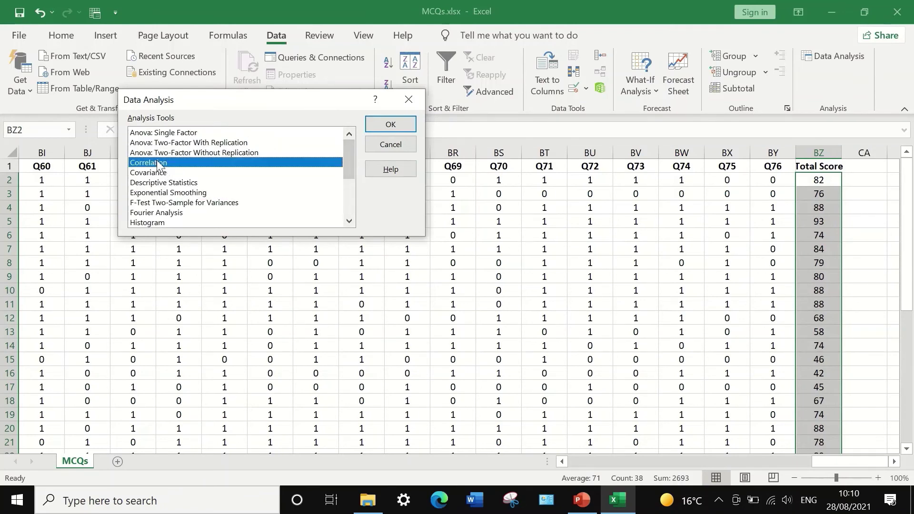
pyautogui.click(382, 127)
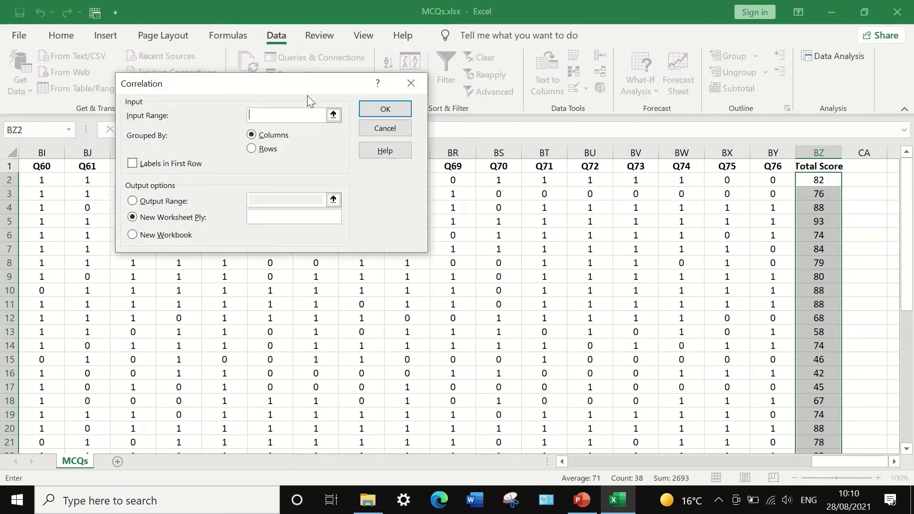
# Set the Correlation input range to $B$1:$BZ$39 with Labels in First Row ticked.
pyautogui.moveTo(263, 83); pyautogui.dragTo(217, 91)
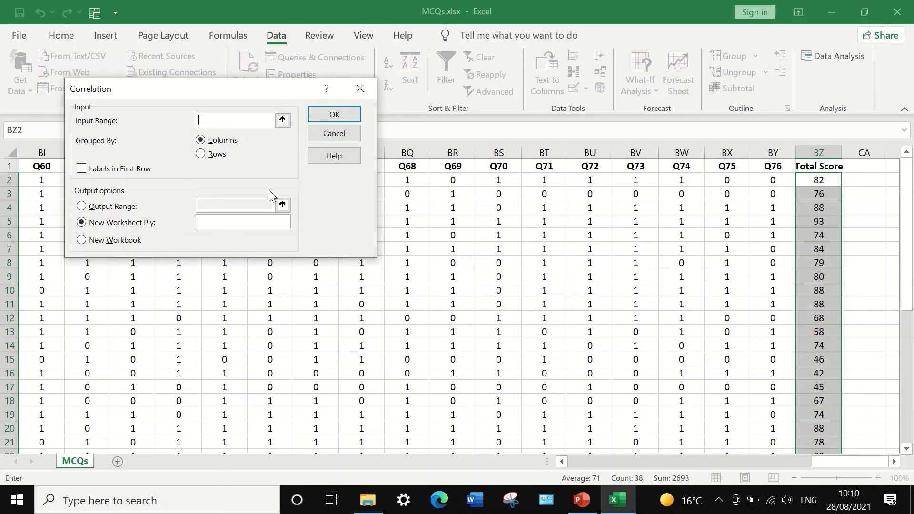
pyautogui.click(282, 121)
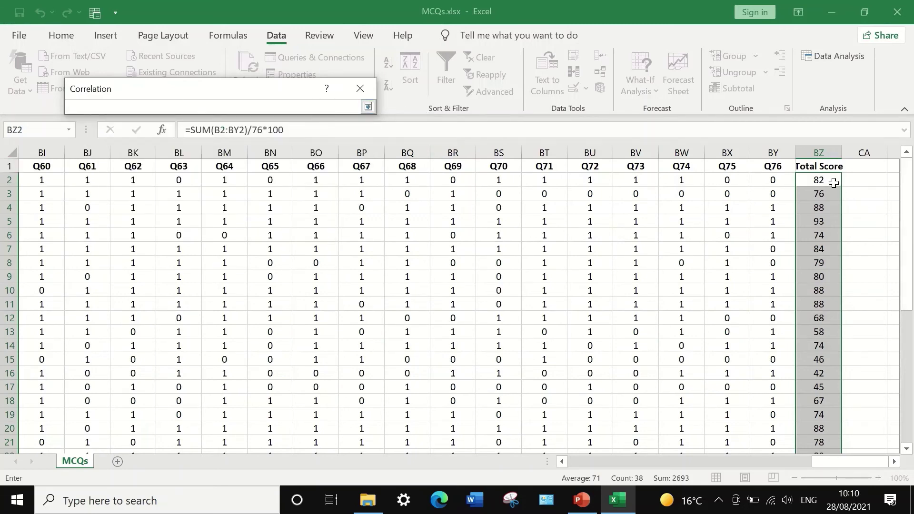
pyautogui.click(817, 166)
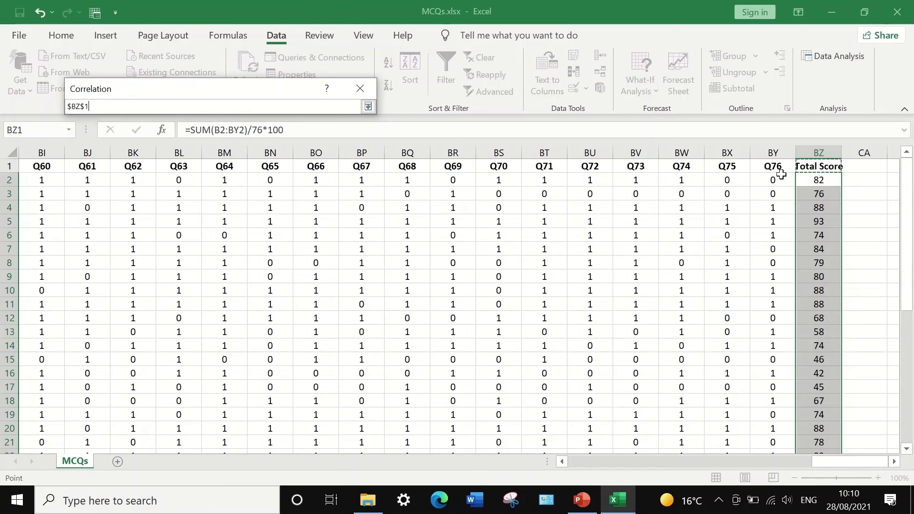
pyautogui.moveTo(844, 462); pyautogui.dragTo(462, 440)
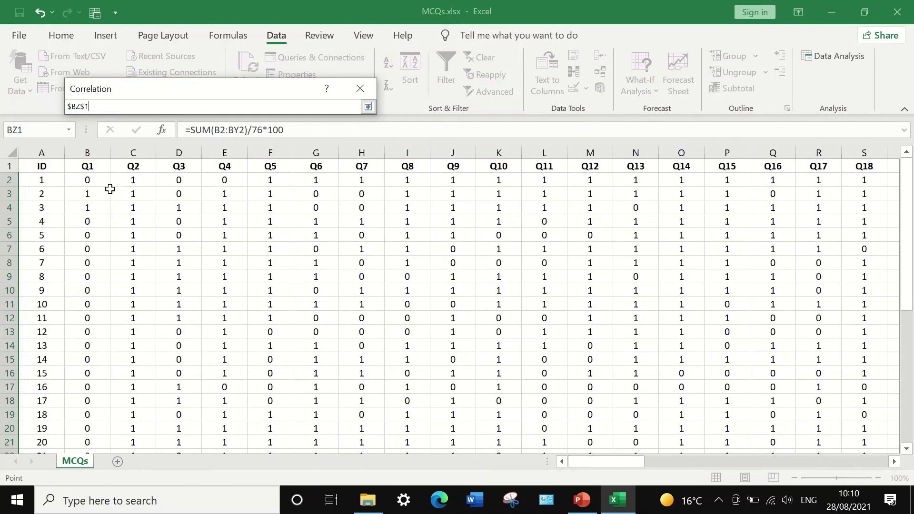
pyautogui.keyDown('shift'); pyautogui.click(88, 167); pyautogui.keyUp('shift')
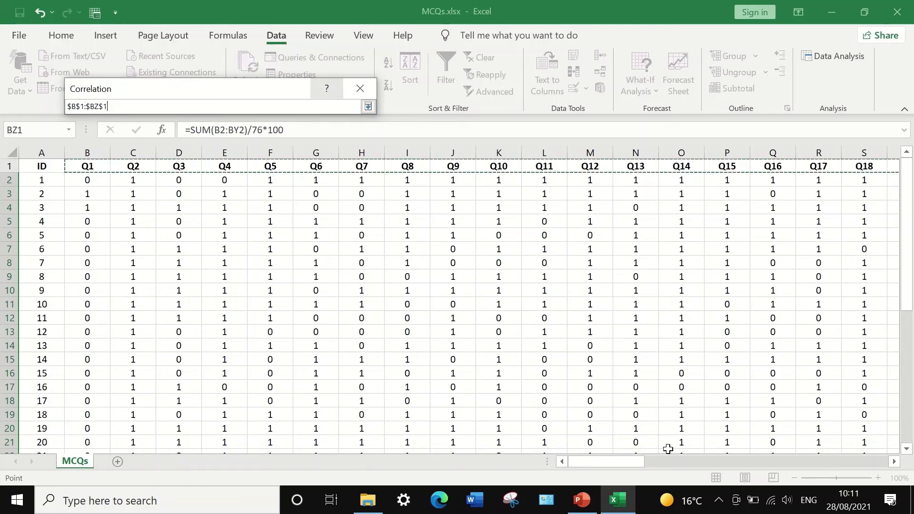
pyautogui.moveTo(630, 460); pyautogui.dragTo(644, 379)
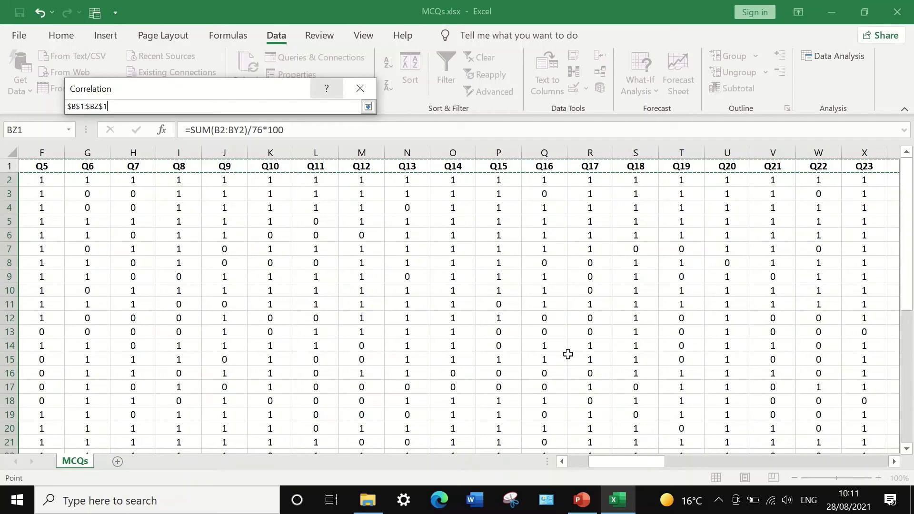
pyautogui.hotkey('ctrl', 'shift', 'Down')
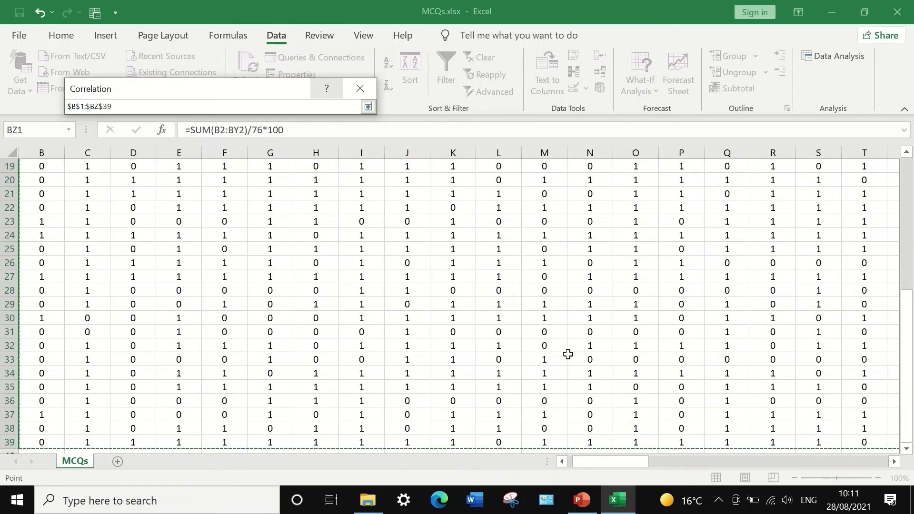
pyautogui.scroll(6, 568, 354)
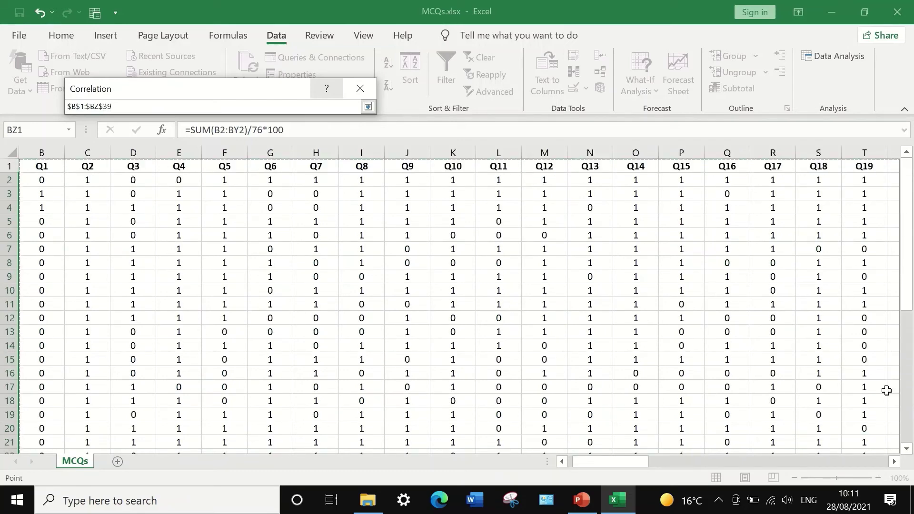
pyautogui.moveTo(606, 462); pyautogui.dragTo(697, 443)
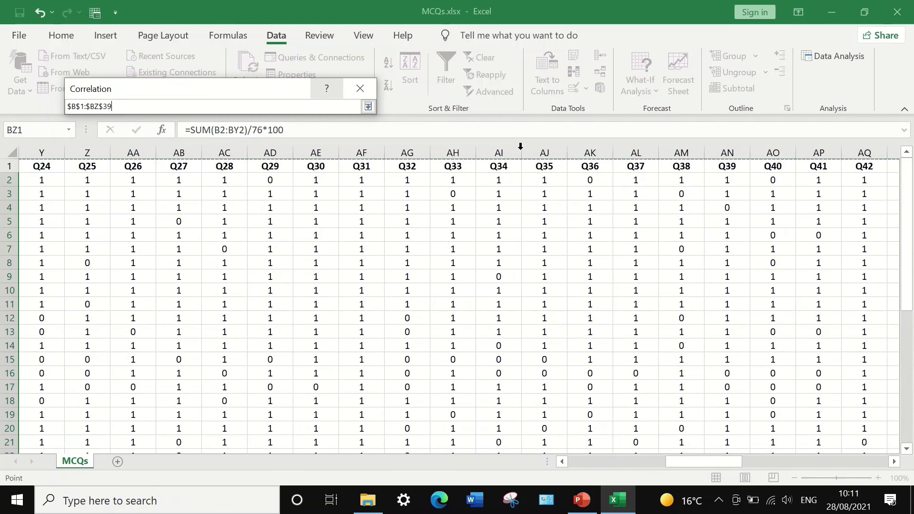
pyautogui.click(368, 106)
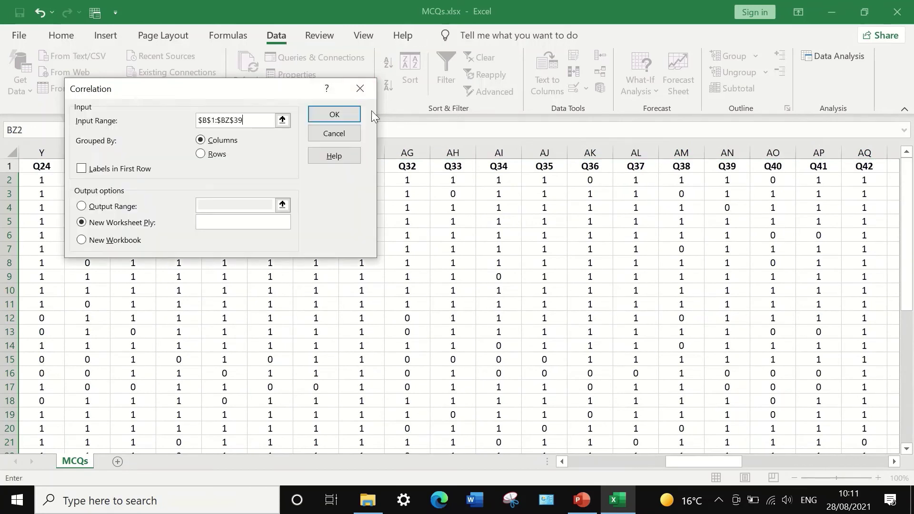
pyautogui.click(82, 169)
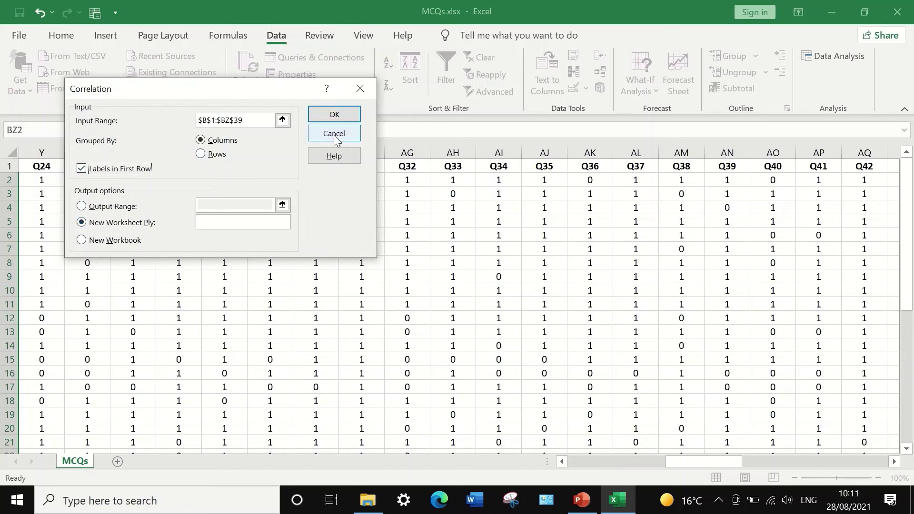
# Run the correlation and review the resulting Q1–Q76 correlation matrix on the new sheet.
pyautogui.click(334, 114)
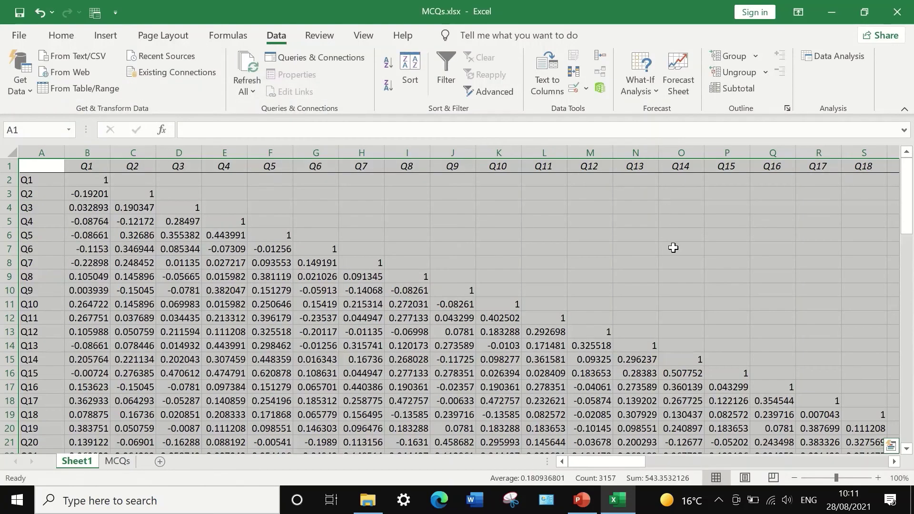
pyautogui.scroll(-3, 680, 258)
pyautogui.scroll(-13, 679, 260)
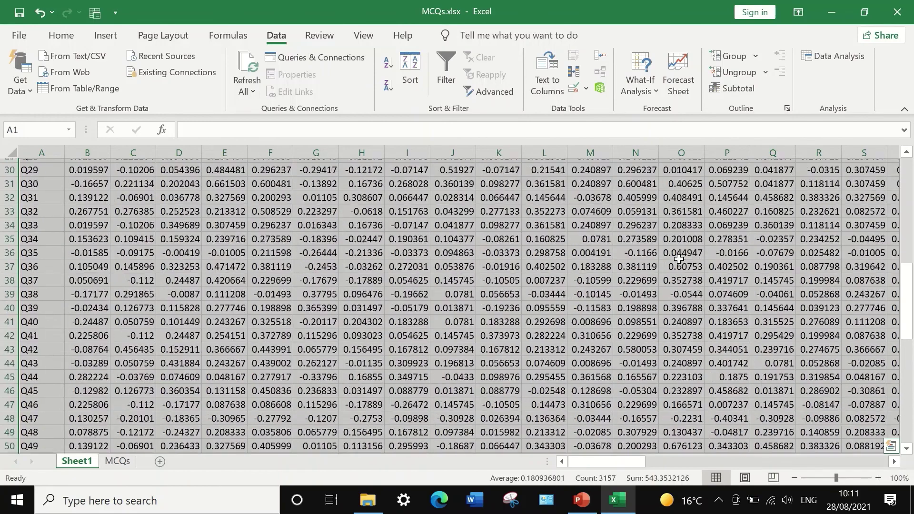
pyautogui.scroll(-10, 680, 261)
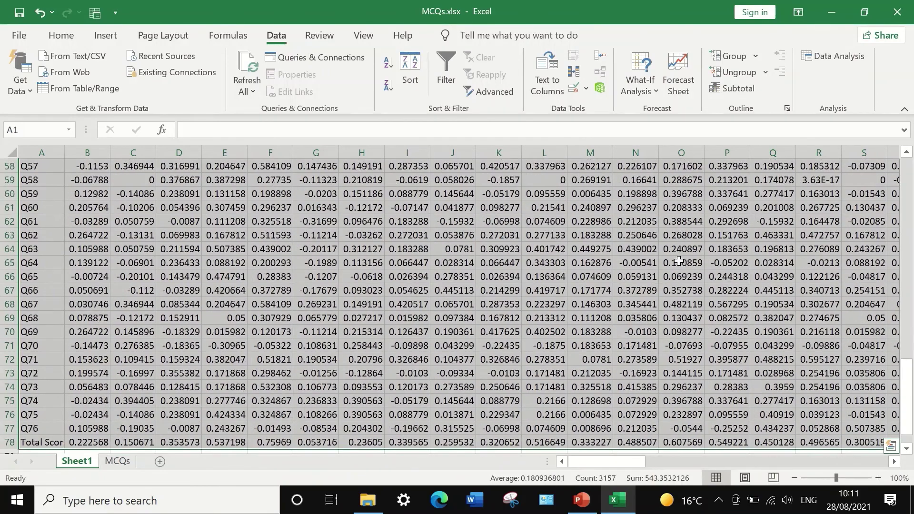
pyautogui.scroll(19, 680, 260)
pyautogui.scroll(8, 679, 261)
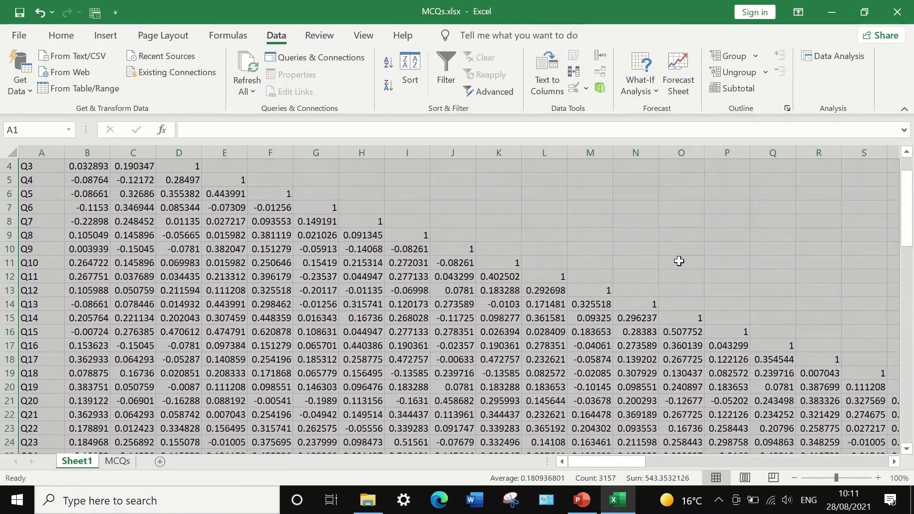
pyautogui.scroll(-4, 679, 261)
pyautogui.scroll(4, 88, 206)
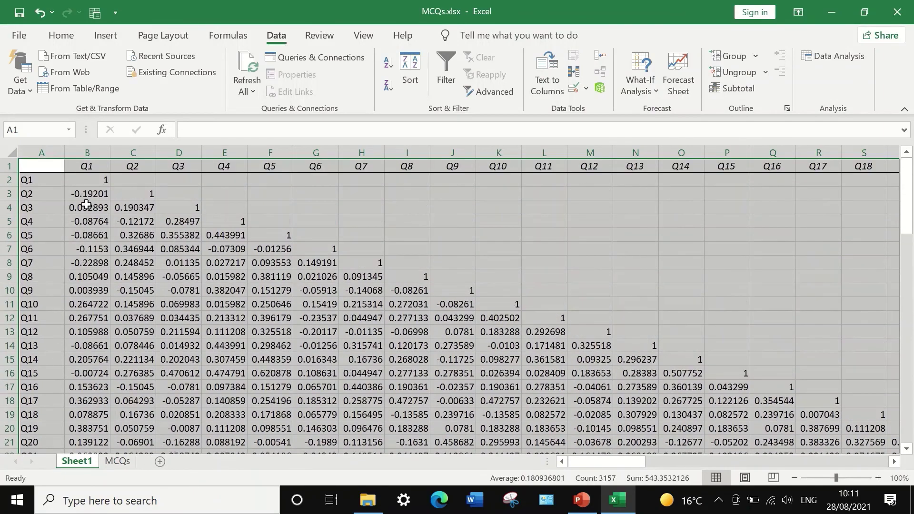
pyautogui.scroll(-8, 100, 266)
pyautogui.scroll(-13, 100, 266)
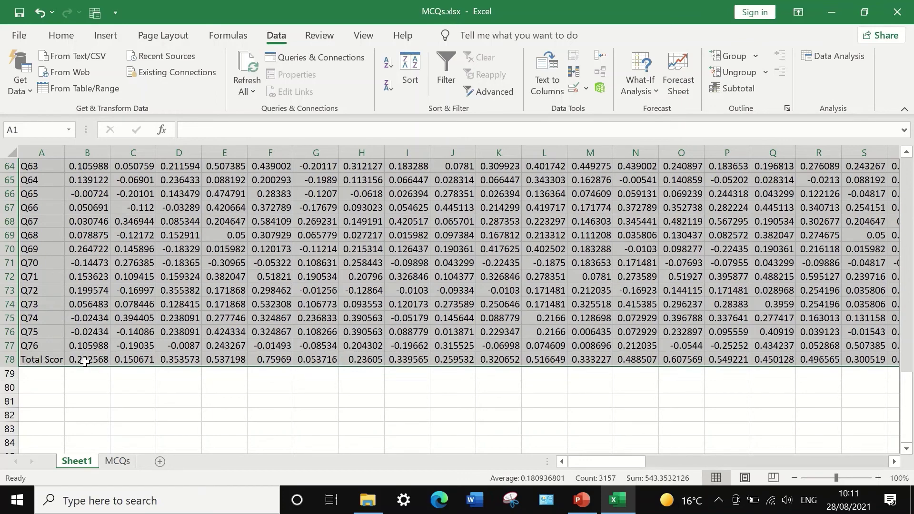
pyautogui.scroll(20, 142, 360)
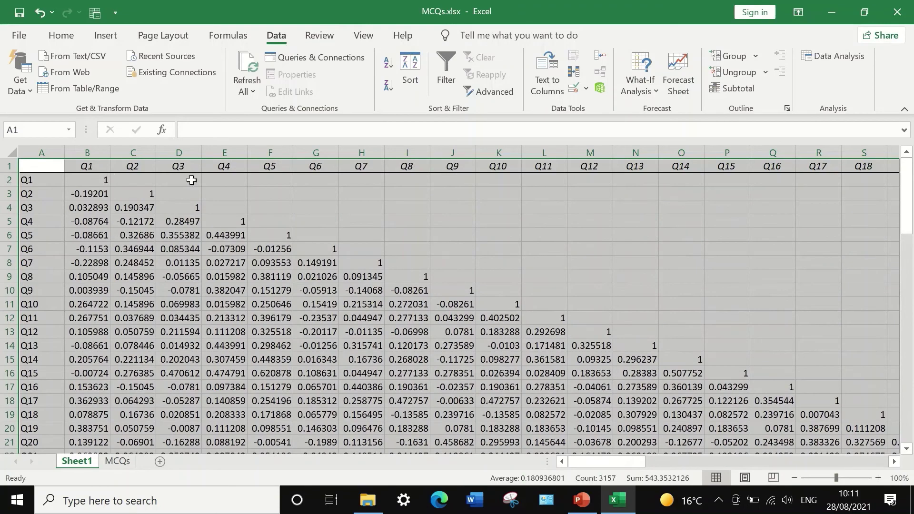
pyautogui.scroll(-4, 572, 443)
pyautogui.moveTo(615, 461); pyautogui.dragTo(562, 461)
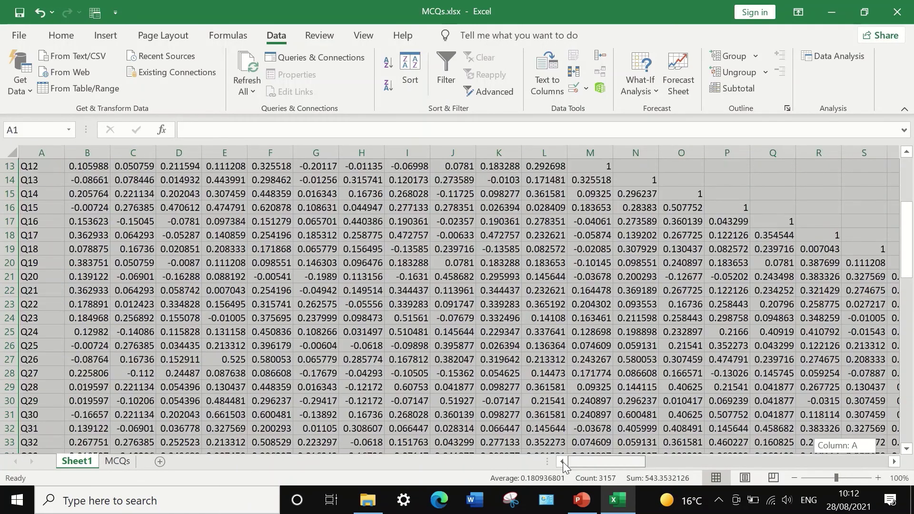
pyautogui.scroll(-9, 251, 343)
pyautogui.scroll(-7, 252, 343)
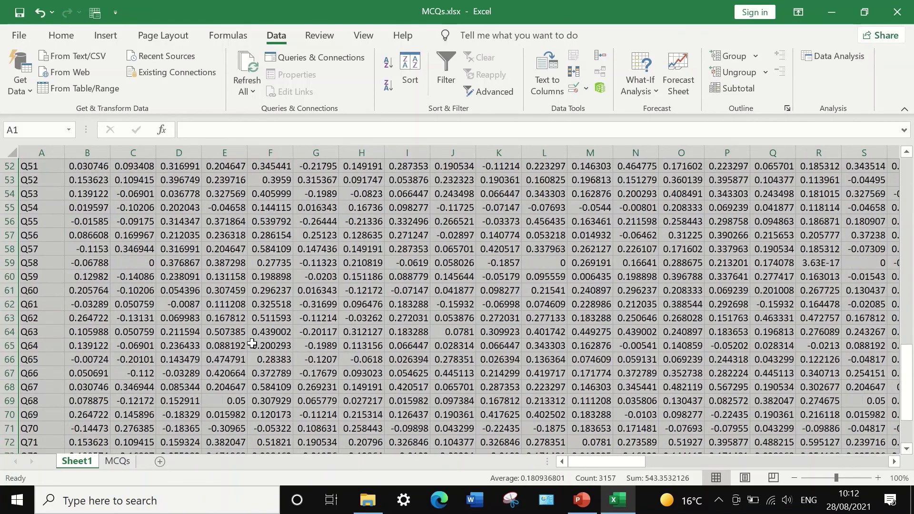
pyautogui.scroll(16, 252, 343)
pyautogui.scroll(4, 252, 342)
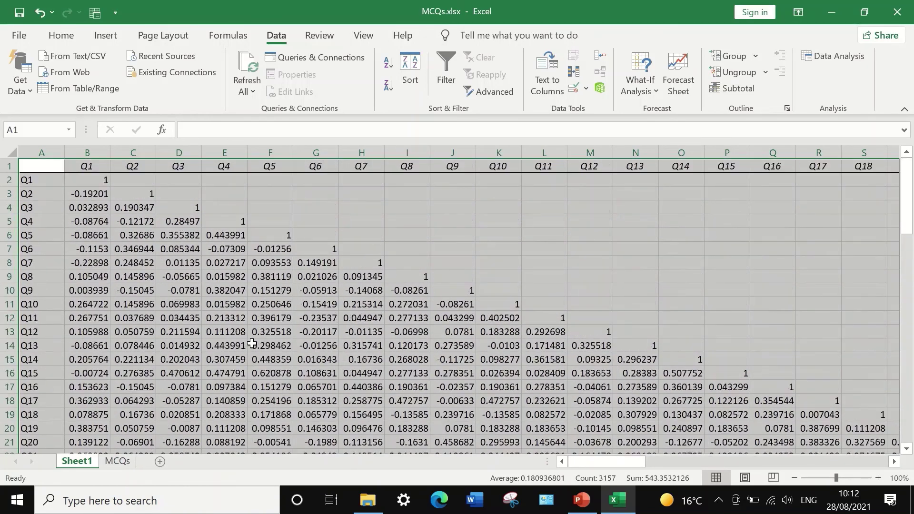
# Select matrix rows 2 through 77, above the Total Score row.
pyautogui.click(8, 182)
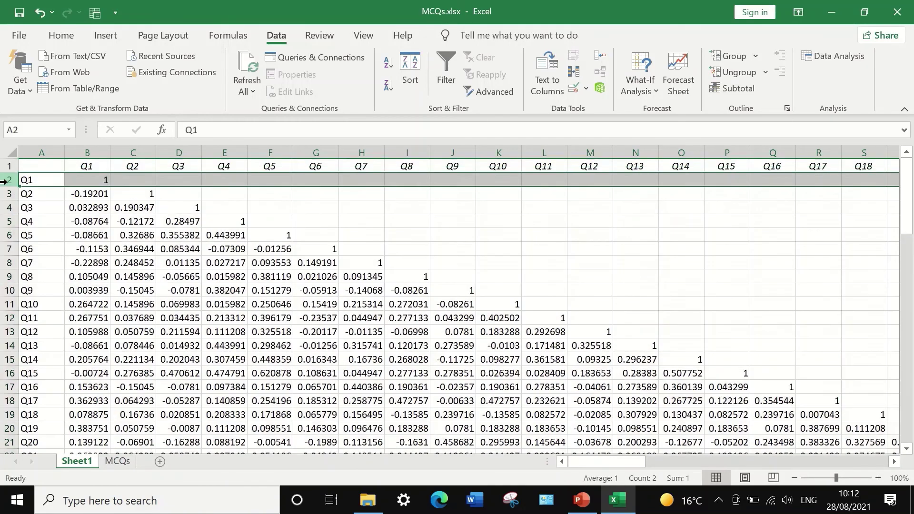
pyautogui.scroll(-13, 9, 200)
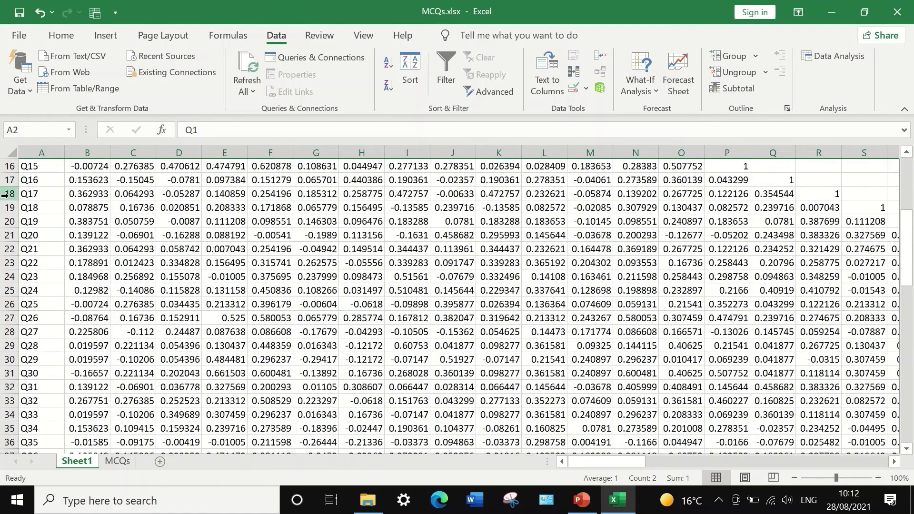
pyautogui.scroll(-9, 14, 249)
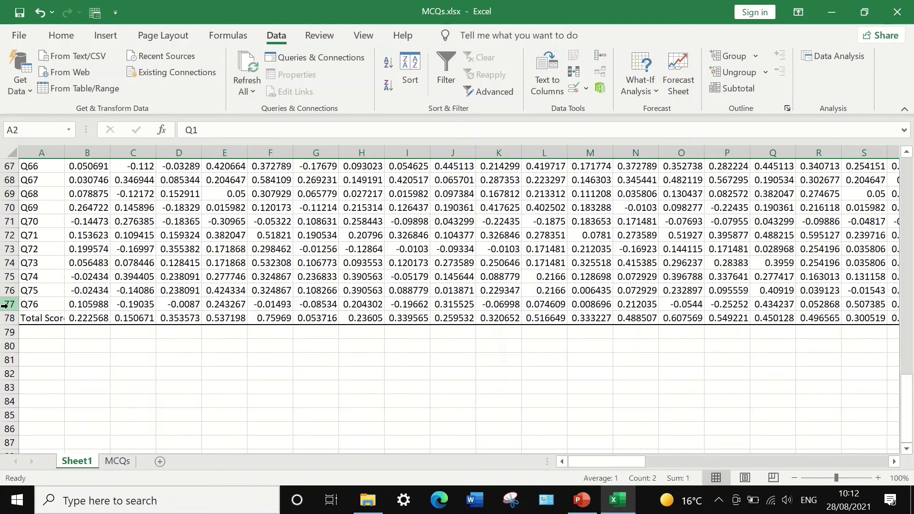
pyautogui.keyDown('shift'); pyautogui.click(5, 304); pyautogui.keyUp('shift')
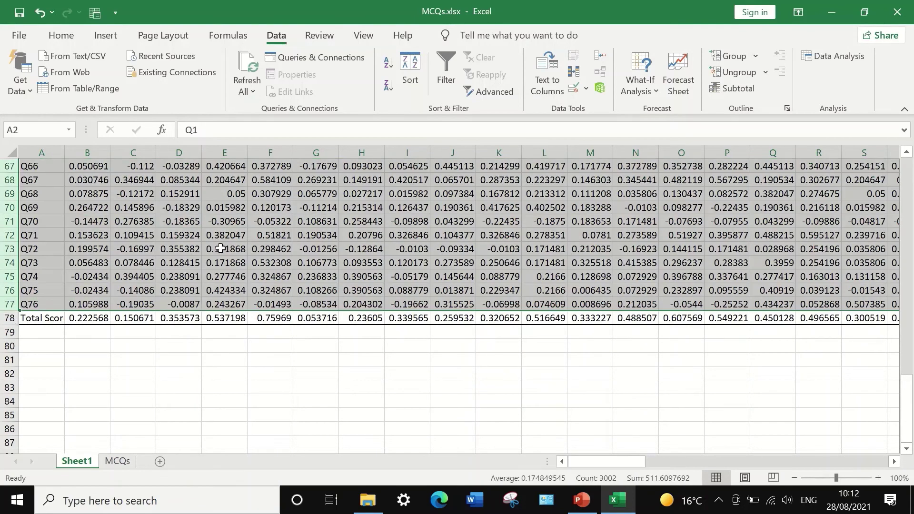
pyautogui.rightClick(203, 223)
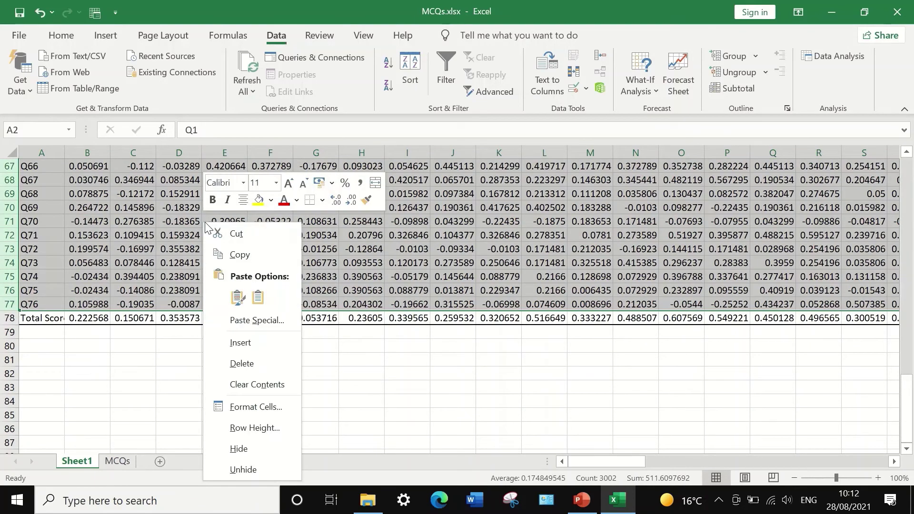
pyautogui.press('Escape')
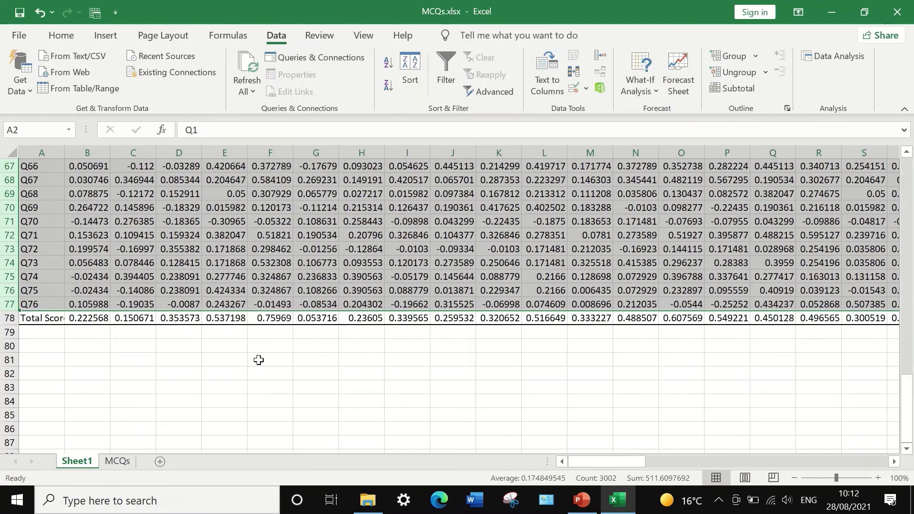
# Delete rows 2–77 so only the Total Score correlation row remains.
pyautogui.click(450, 274)
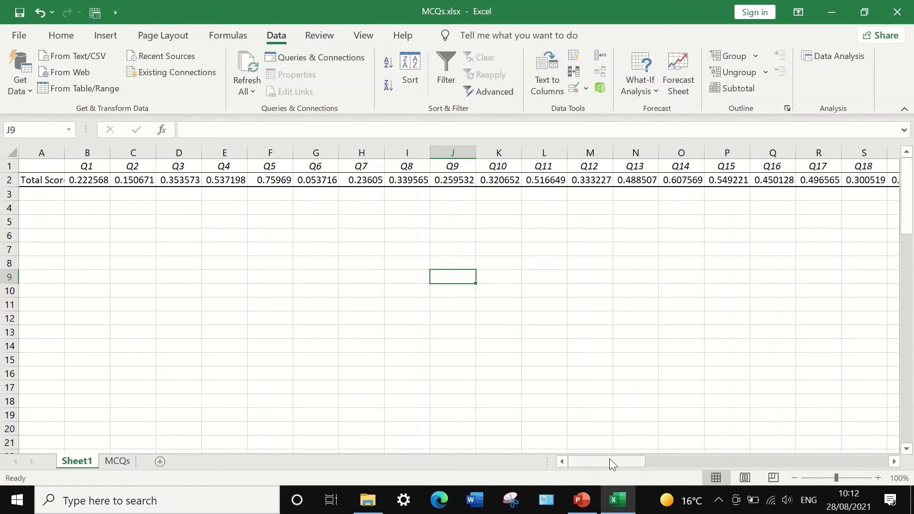
pyautogui.moveTo(610, 459); pyautogui.dragTo(533, 454)
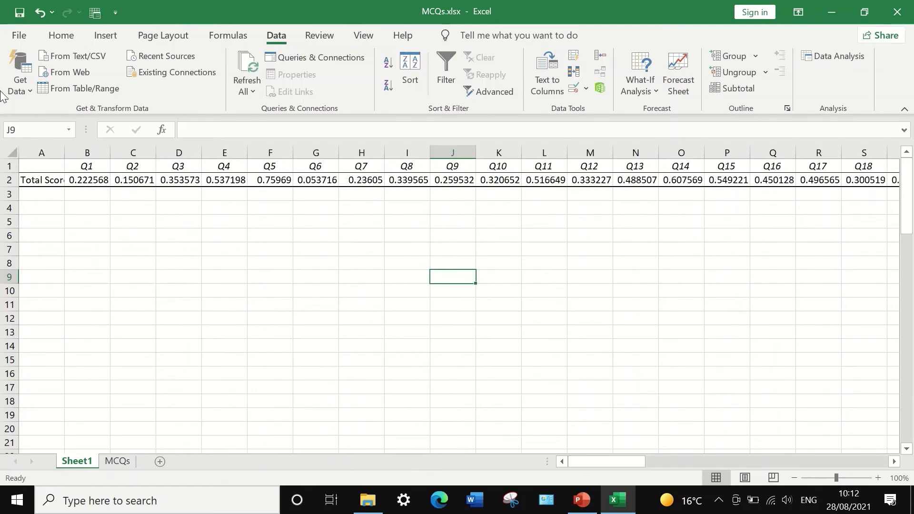
pyautogui.click(10, 182)
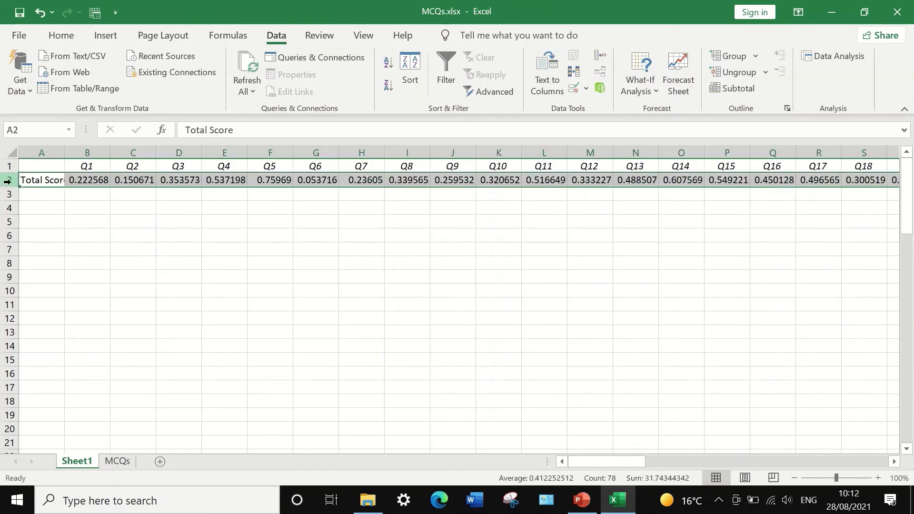
# Format row 2 as Number with 3 decimal places.
pyautogui.rightClick(101, 181)
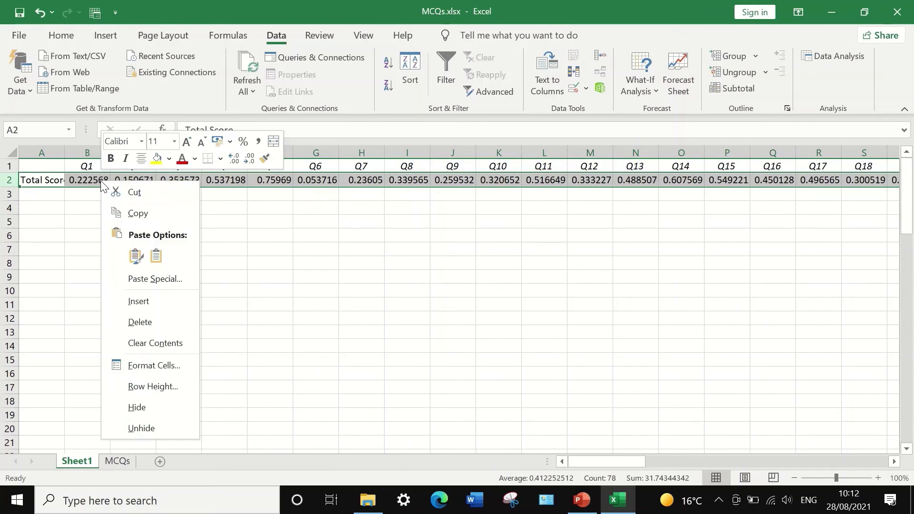
pyautogui.click(139, 366)
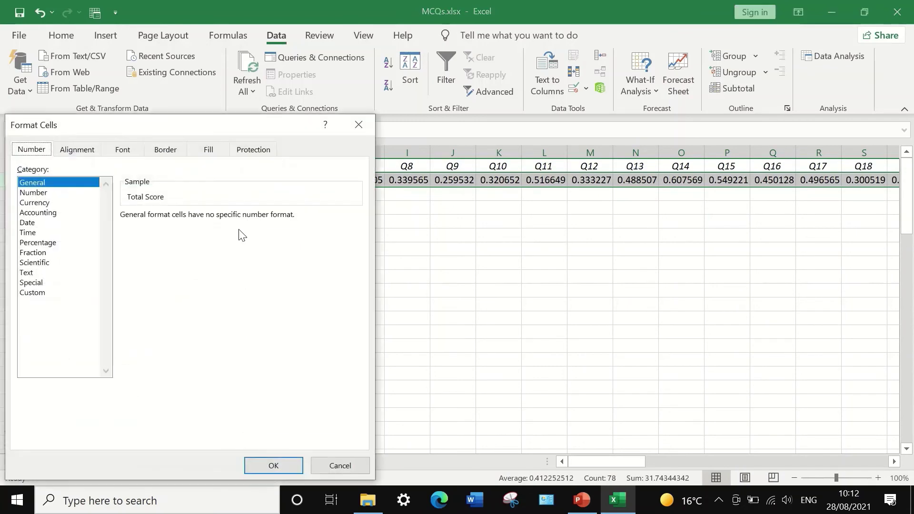
pyautogui.click(34, 193)
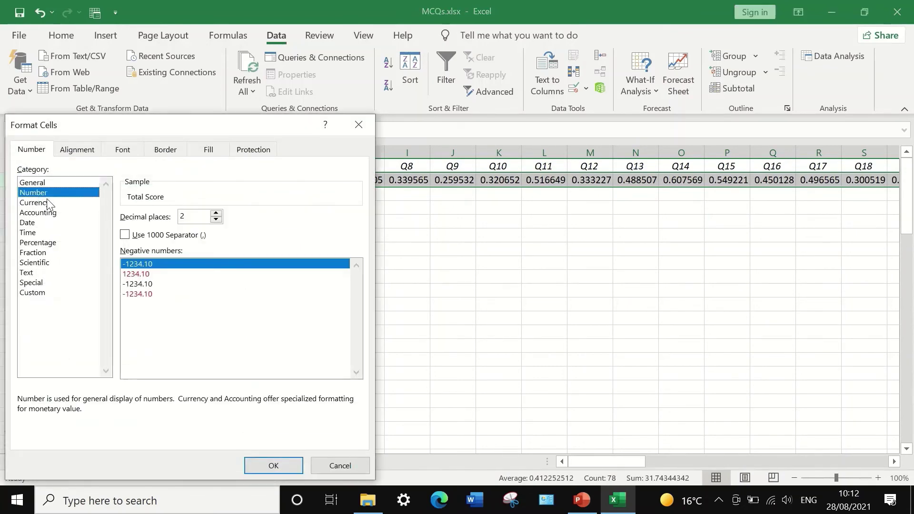
pyautogui.click(216, 214)
pyautogui.click(270, 464)
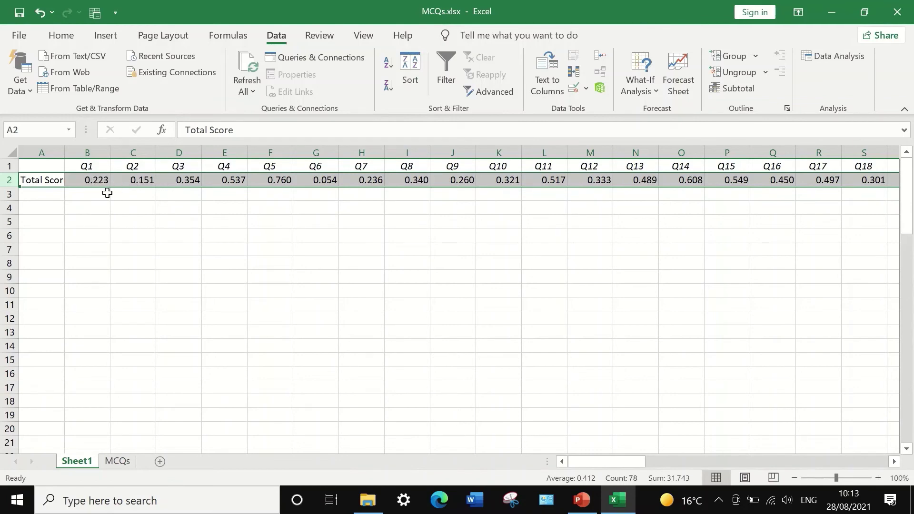
pyautogui.click(89, 193)
# Delete the Total Score column BZ and select the row 2 correlation values.
pyautogui.click(80, 182)
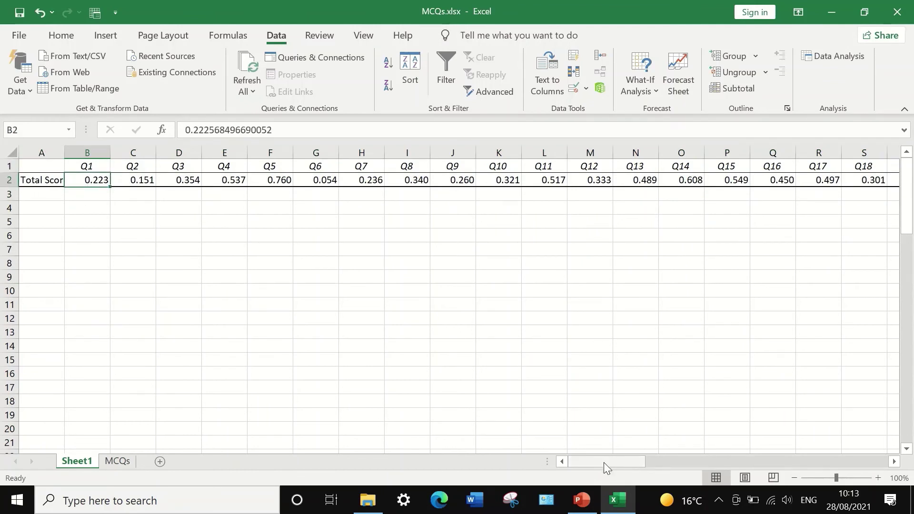
pyautogui.moveTo(601, 460); pyautogui.dragTo(862, 442)
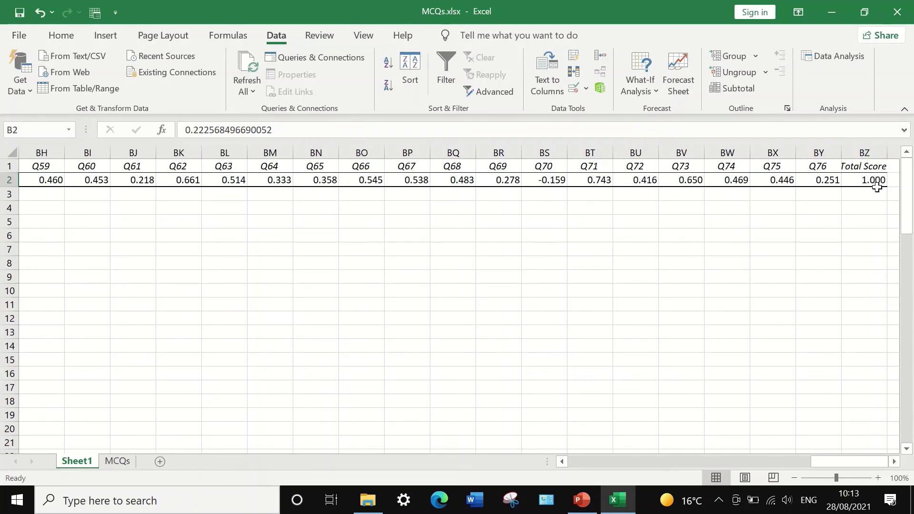
pyautogui.click(863, 152)
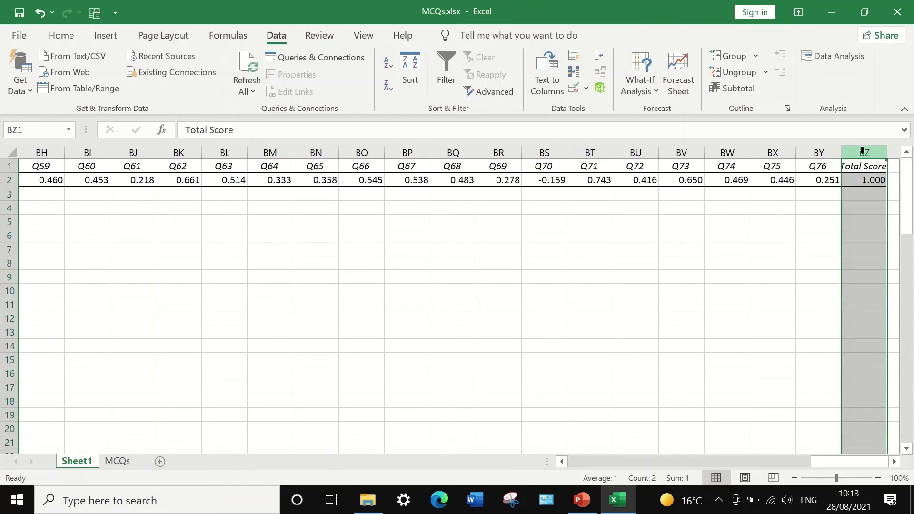
pyautogui.rightClick(862, 153)
pyautogui.click(836, 296)
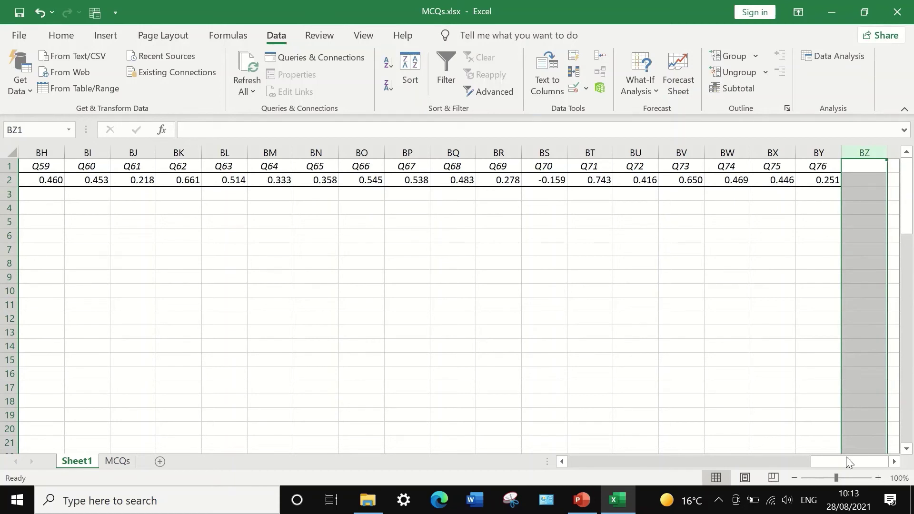
pyautogui.moveTo(855, 459); pyautogui.dragTo(570, 448)
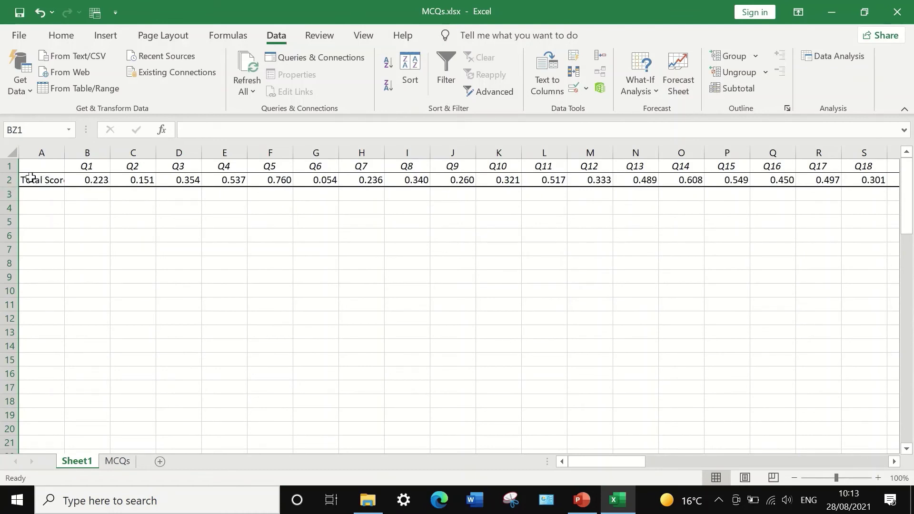
pyautogui.click(3, 180)
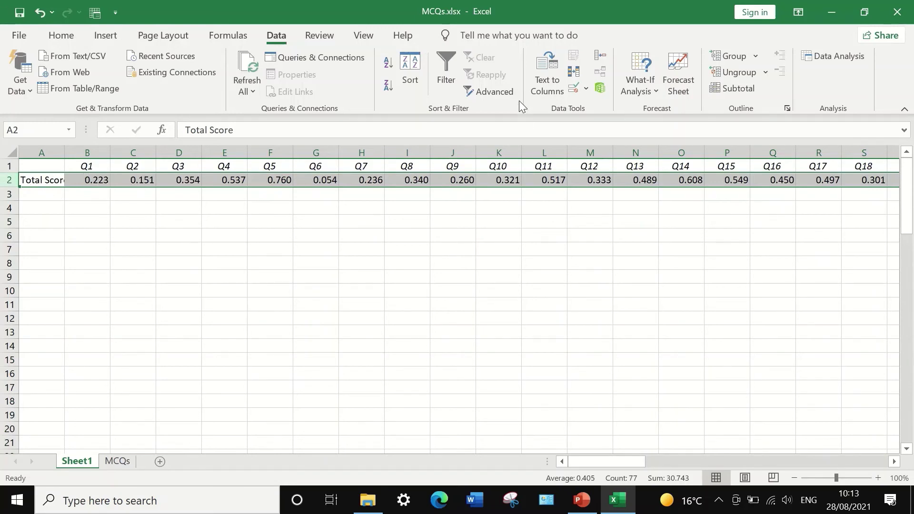
# Start a new conditional formatting rule using the 3-Color Scale style.
pyautogui.click(61, 36)
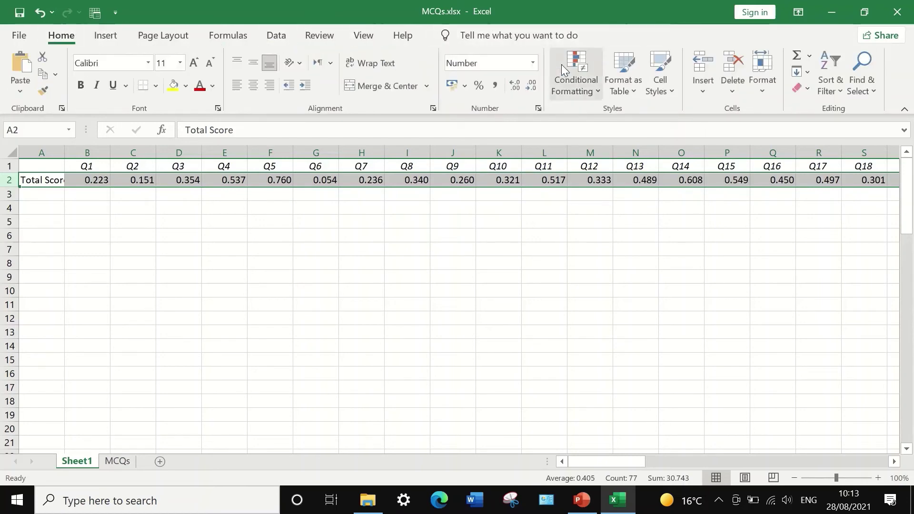
pyautogui.click(586, 95)
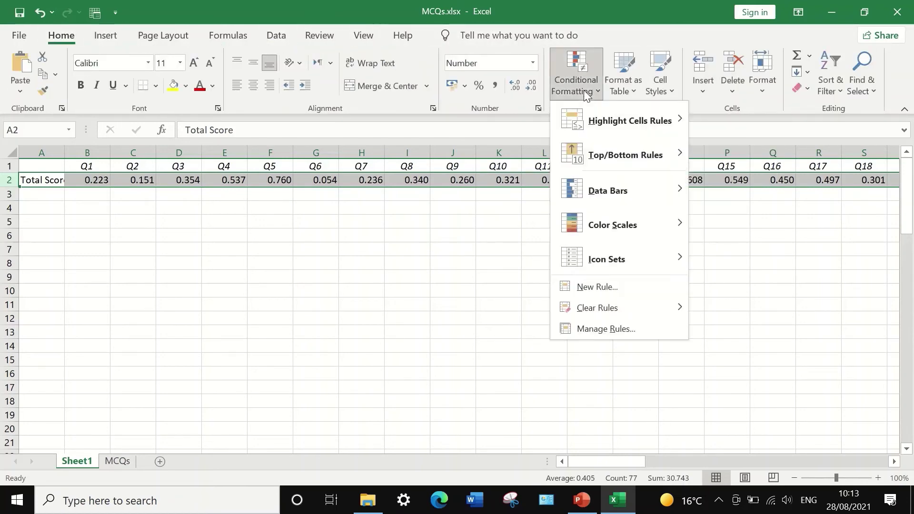
pyautogui.click(629, 286)
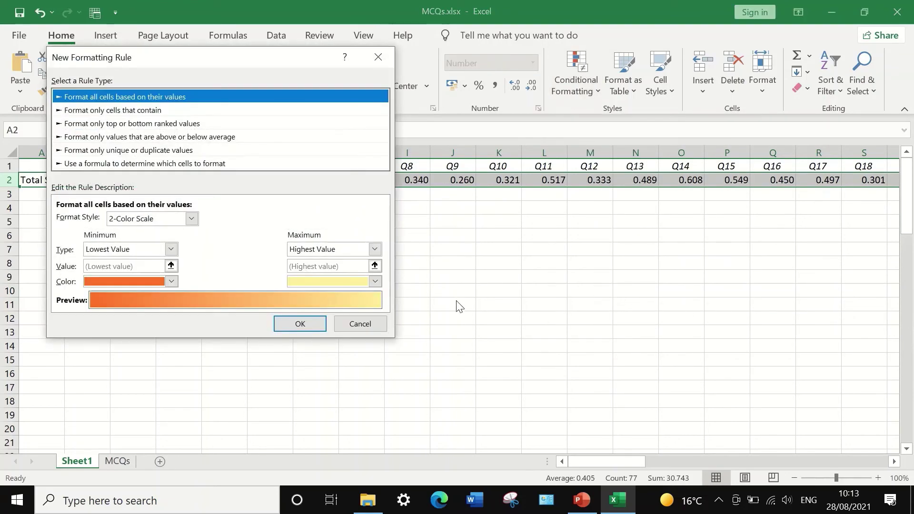
pyautogui.click(191, 219)
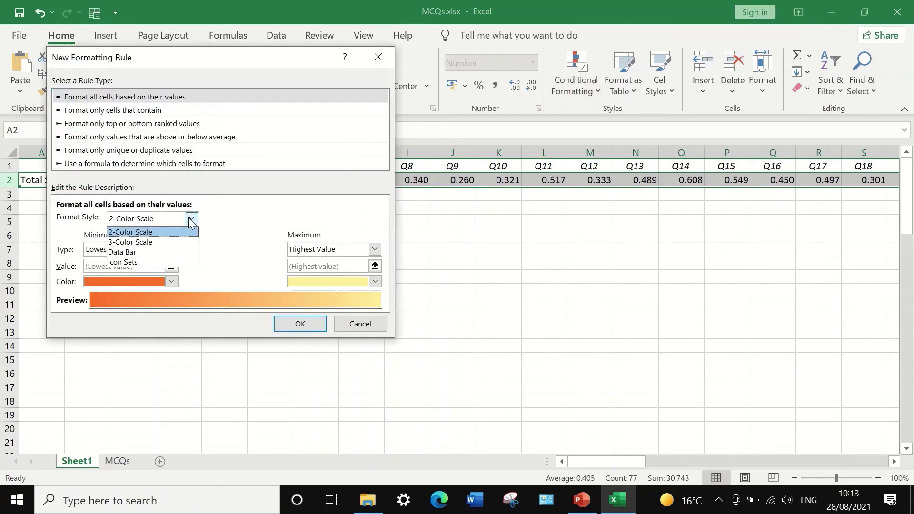
pyautogui.click(167, 242)
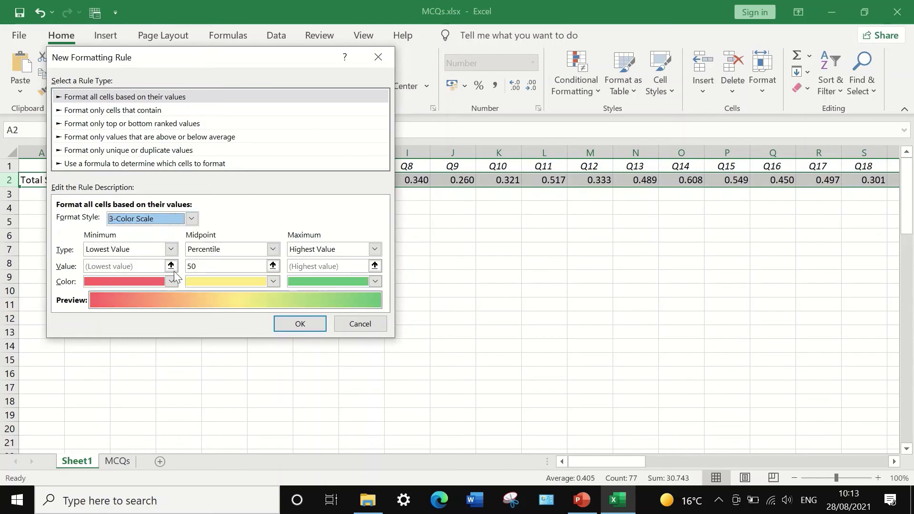
# Set Minimum, Midpoint and Maximum to Number type with values -1, 0 and 1.
pyautogui.click(171, 249)
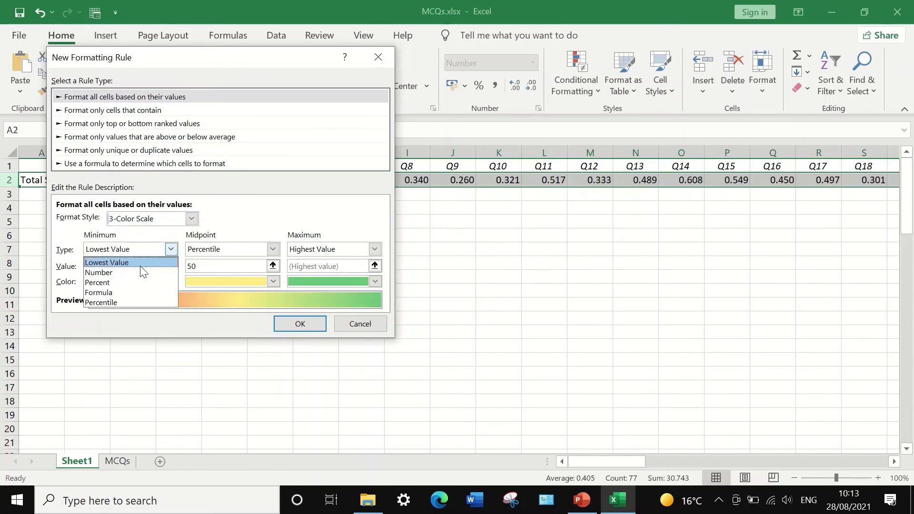
pyautogui.click(110, 273)
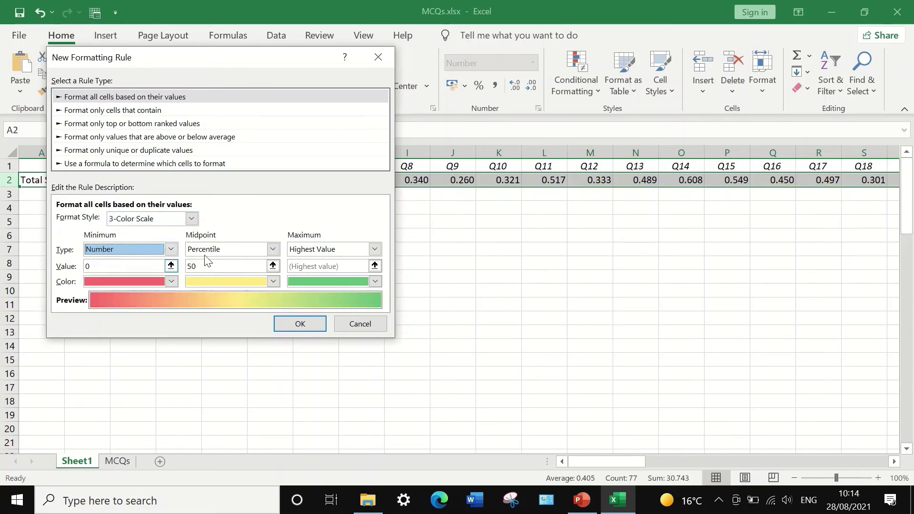
pyautogui.click(273, 250)
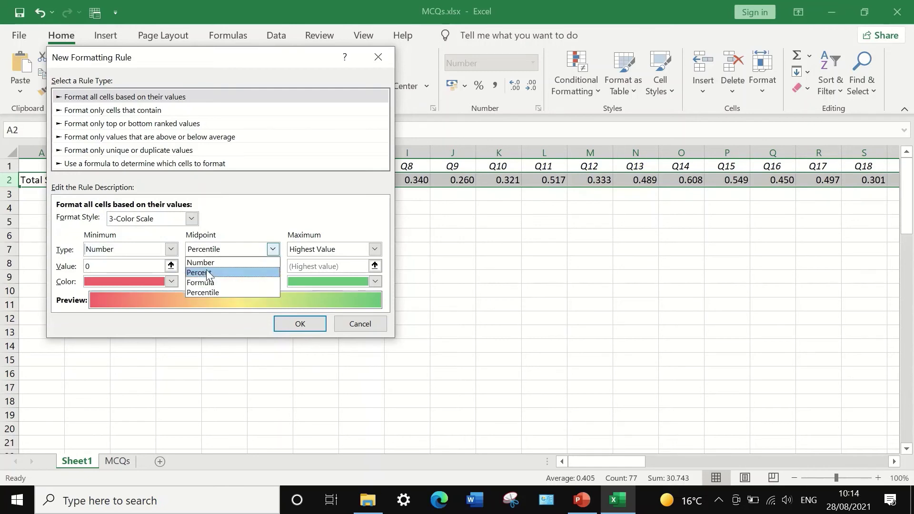
pyautogui.click(203, 262)
pyautogui.click(375, 249)
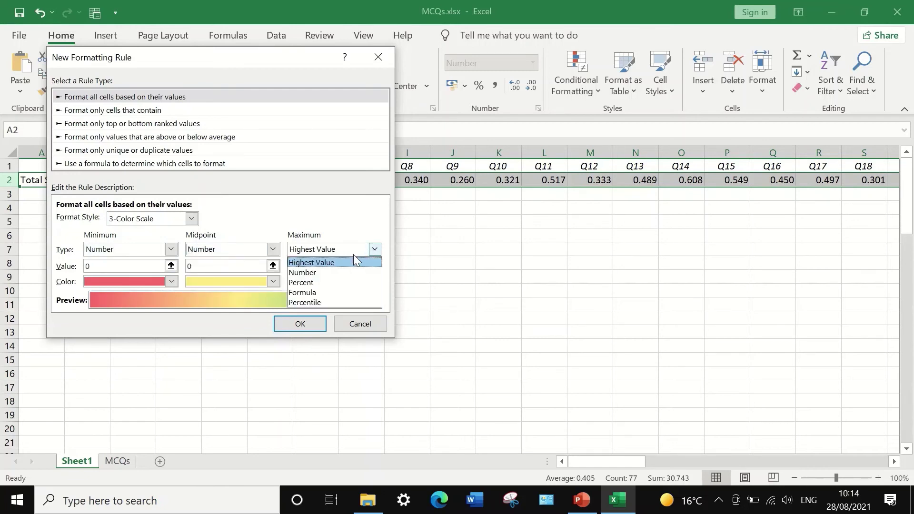
pyautogui.click(304, 273)
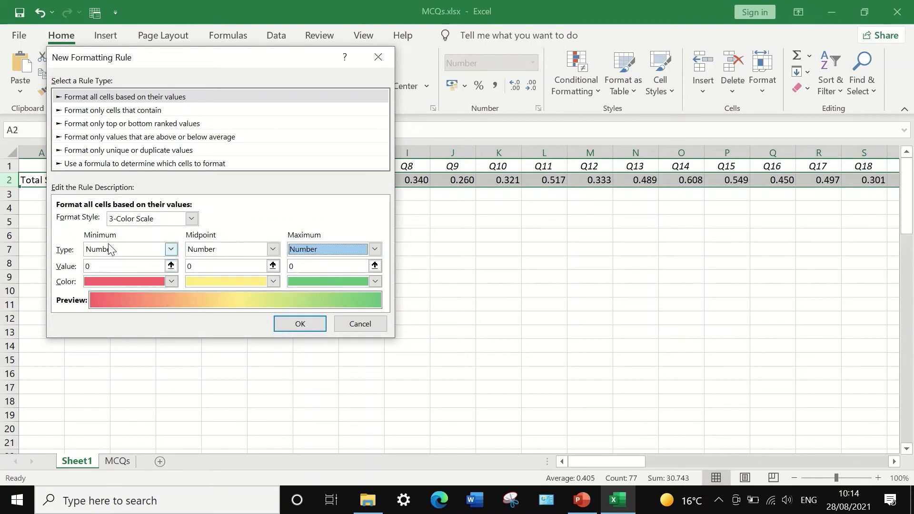
pyautogui.click(91, 264)
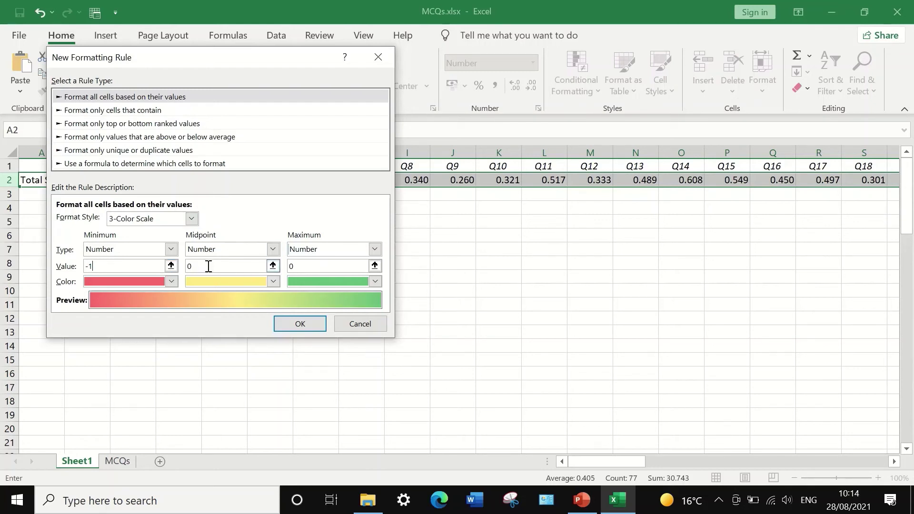
pyautogui.click(375, 265)
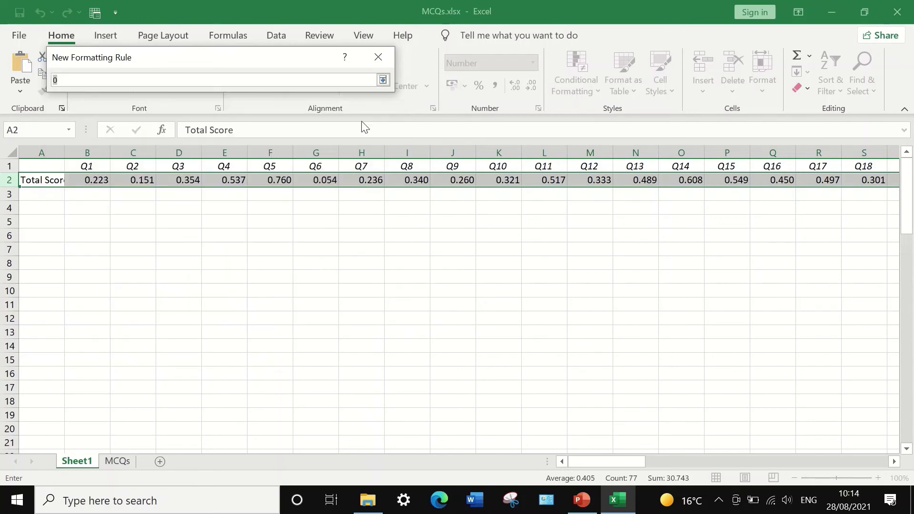
pyautogui.click(383, 80)
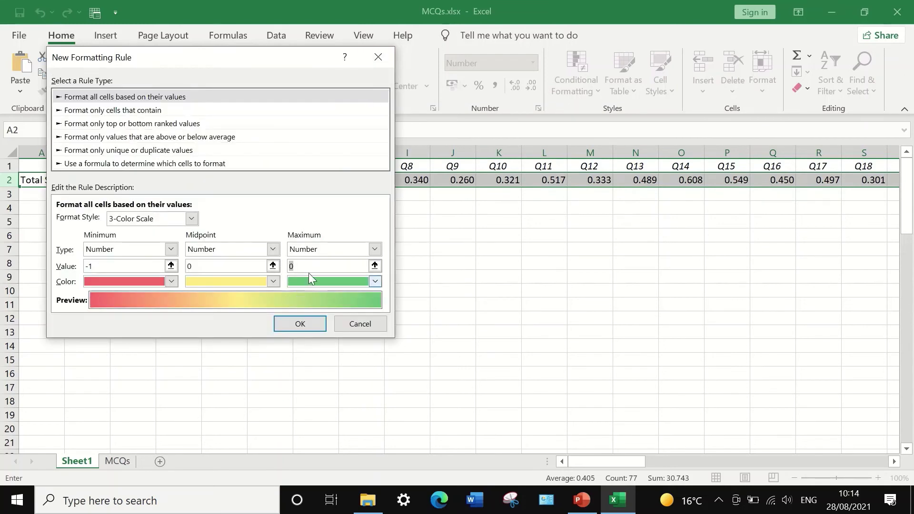
# Enter maximum 1 and colour the scale red at minimum, white at midpoint, green at maximum.
pyautogui.write('1')
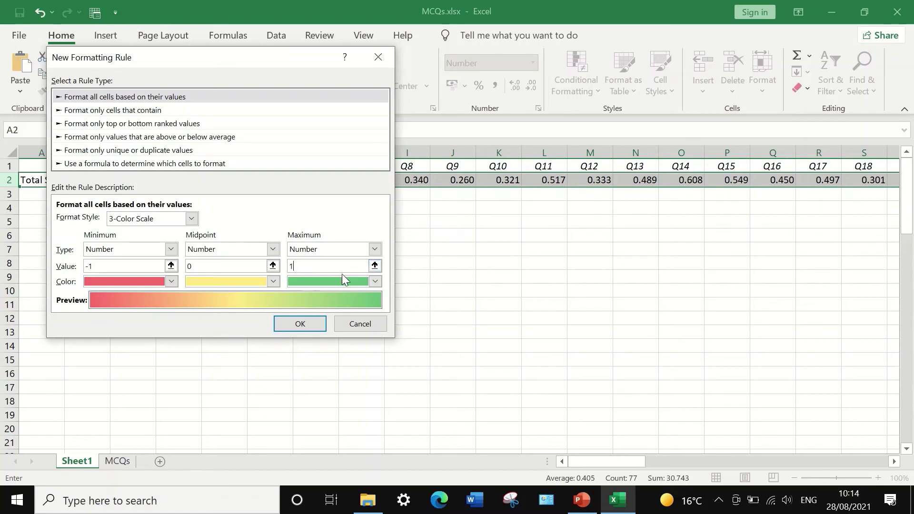
pyautogui.click(170, 282)
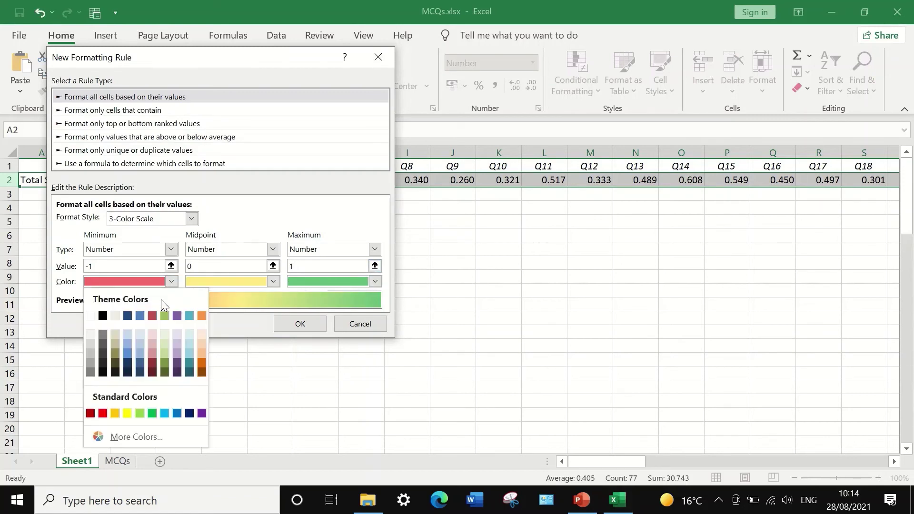
pyautogui.click(103, 413)
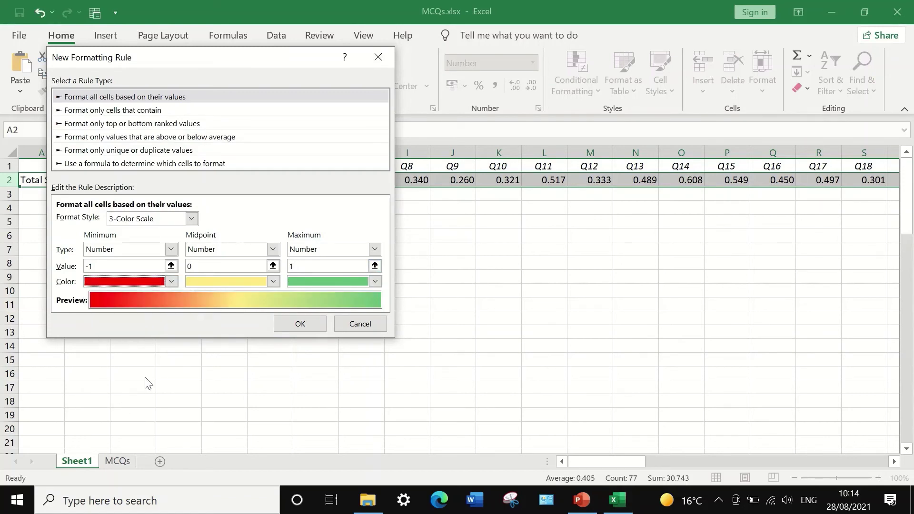
pyautogui.click(271, 282)
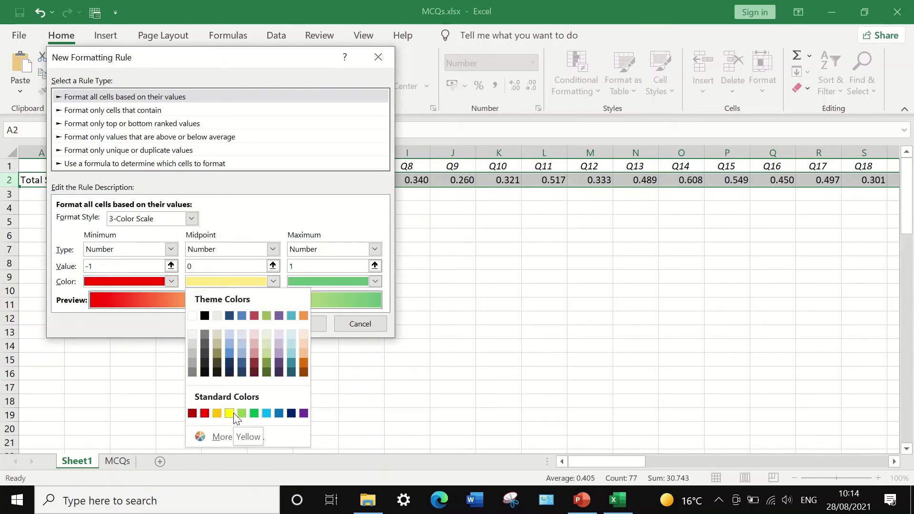
pyautogui.click(192, 316)
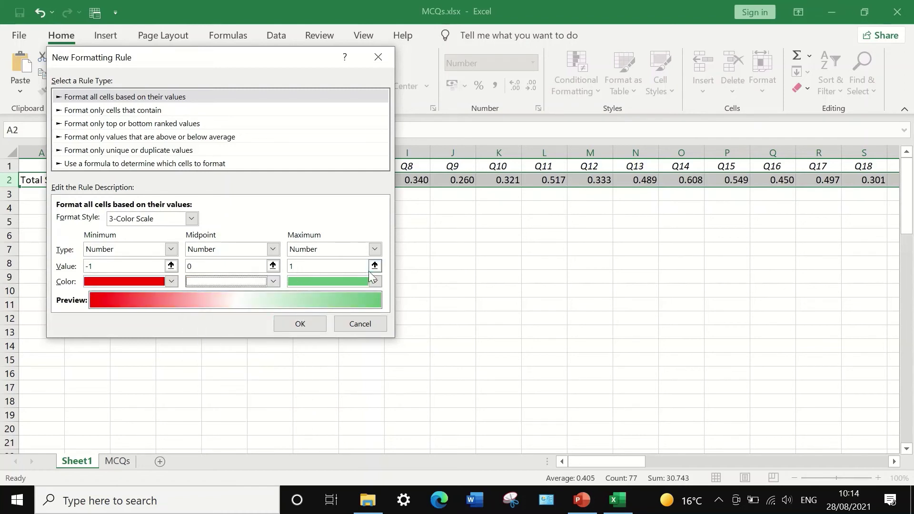
pyautogui.click(374, 282)
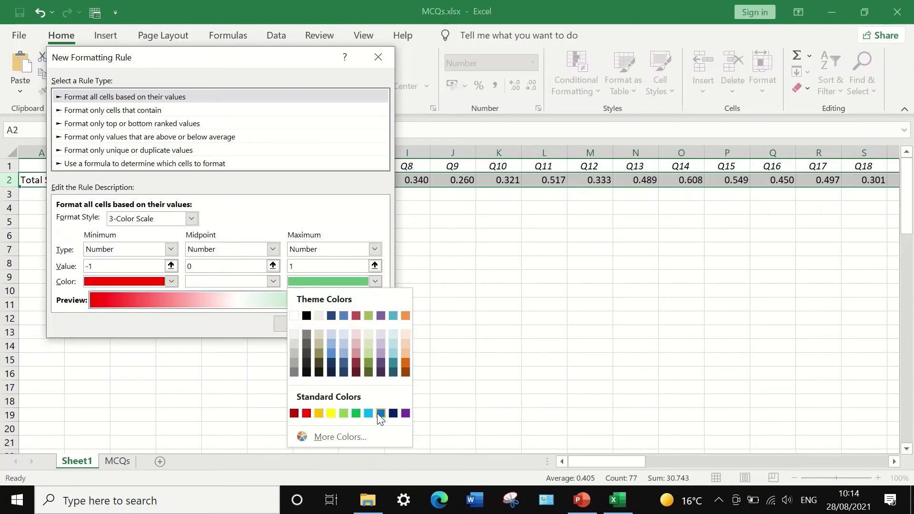
pyautogui.click(356, 414)
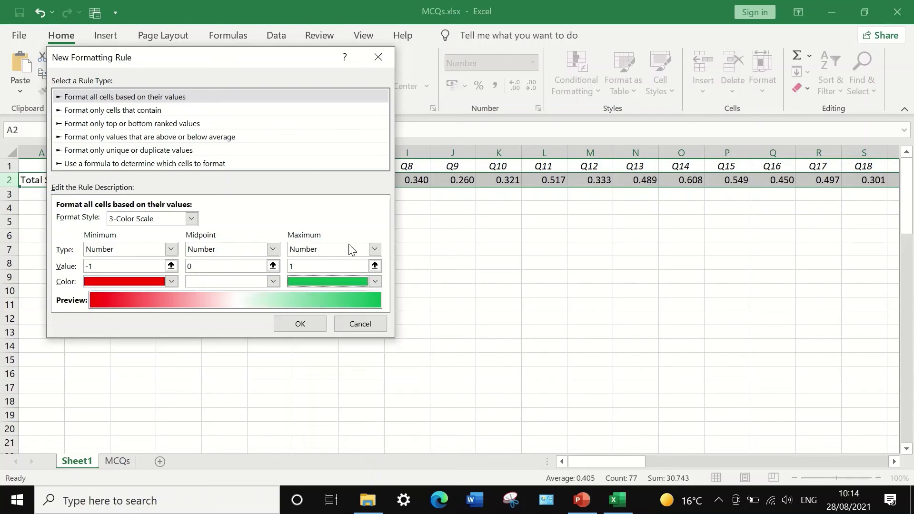
pyautogui.click(304, 324)
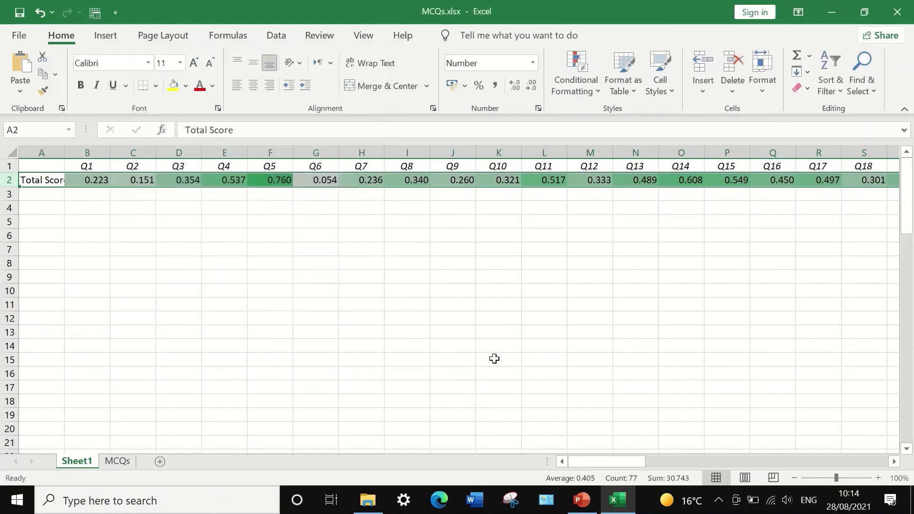
pyautogui.moveTo(635, 461); pyautogui.dragTo(912, 447)
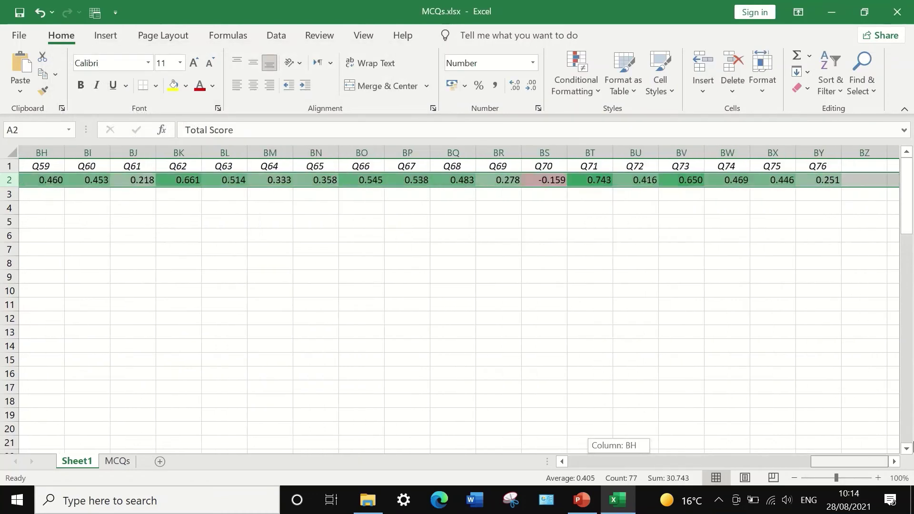
pyautogui.moveTo(815, 445); pyautogui.dragTo(381, 328)
pyautogui.moveTo(612, 459); pyautogui.dragTo(677, 462)
pyautogui.moveTo(551, 446)
pyautogui.mouseDown()
pyautogui.moveTo(716, 446)
pyautogui.moveTo(562, 439)
pyautogui.mouseUp()
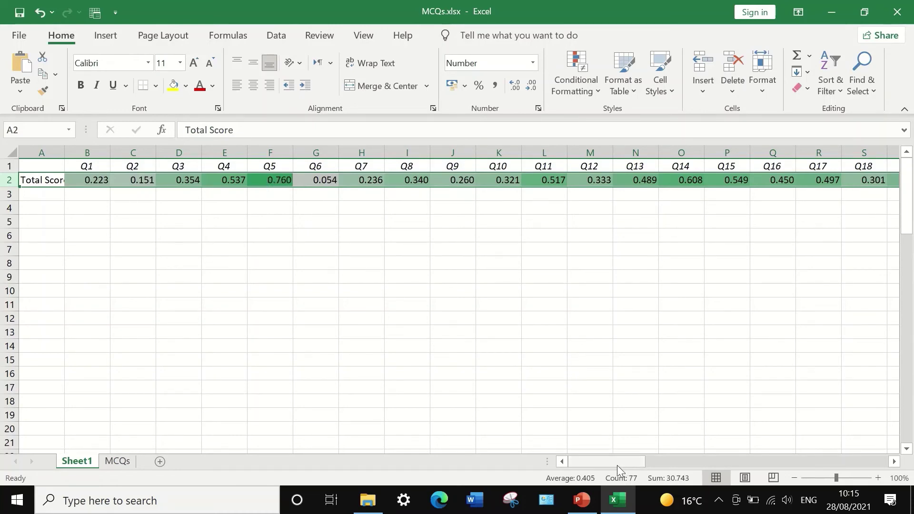
pyautogui.moveTo(617, 464); pyautogui.dragTo(678, 460)
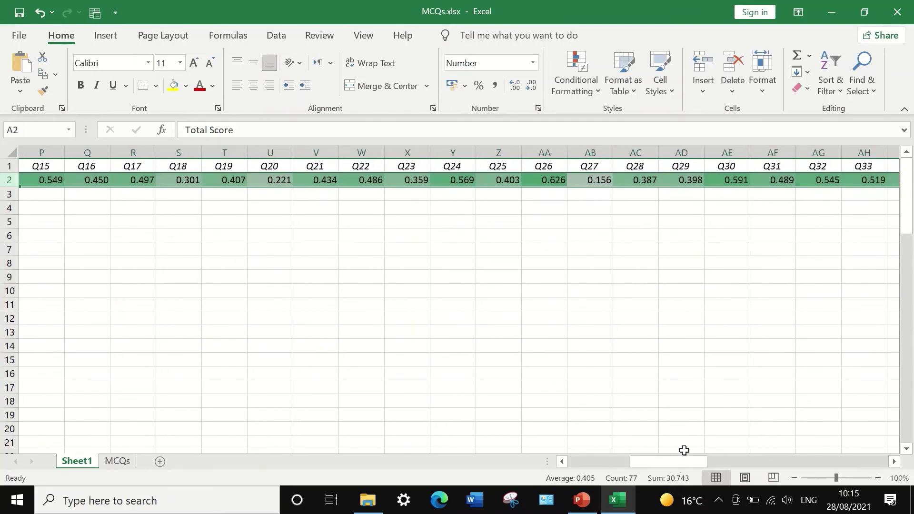
pyautogui.moveTo(691, 462); pyautogui.dragTo(775, 458)
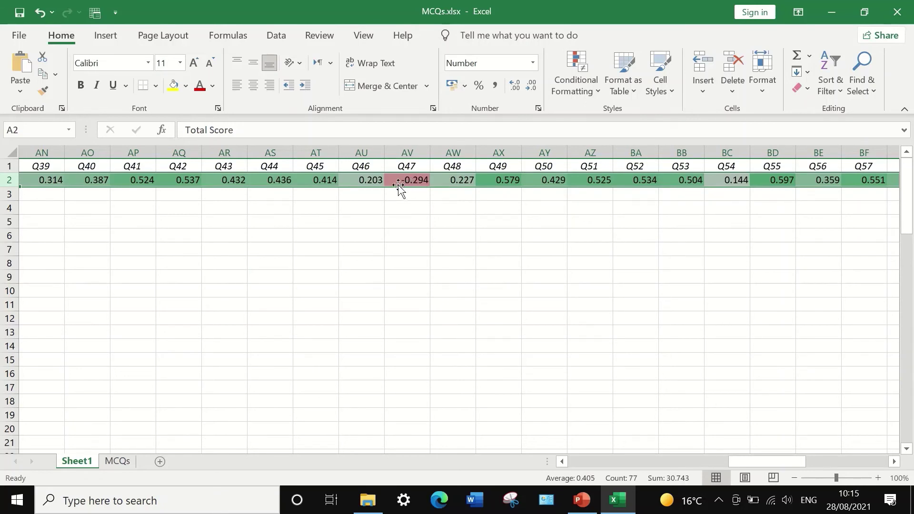
pyautogui.moveTo(764, 459); pyautogui.dragTo(592, 453)
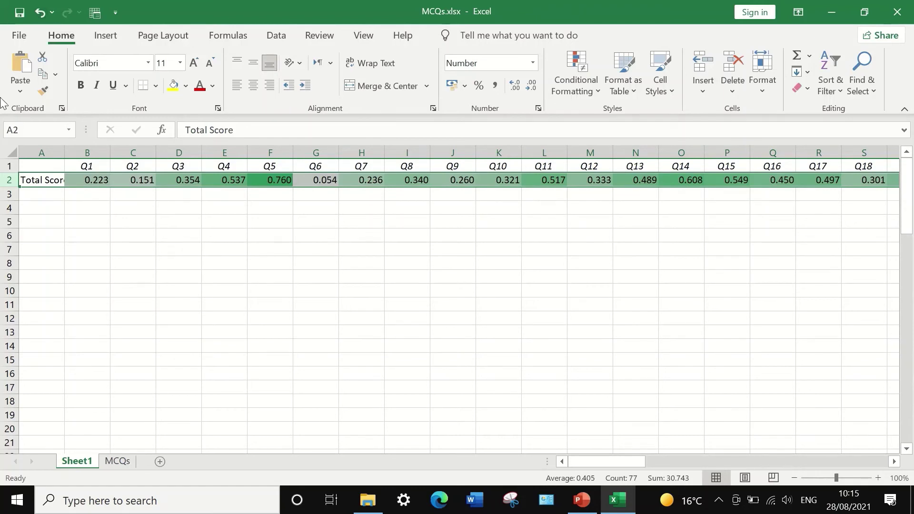
# Relabel cell A2 as 'Pt. Biserial' and make the label bold.
pyautogui.click(46, 181)
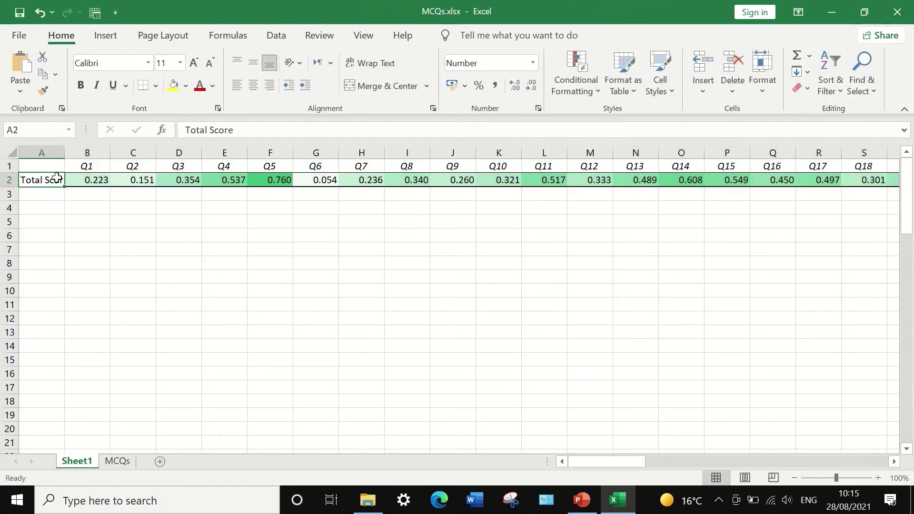
pyautogui.write('Pt')
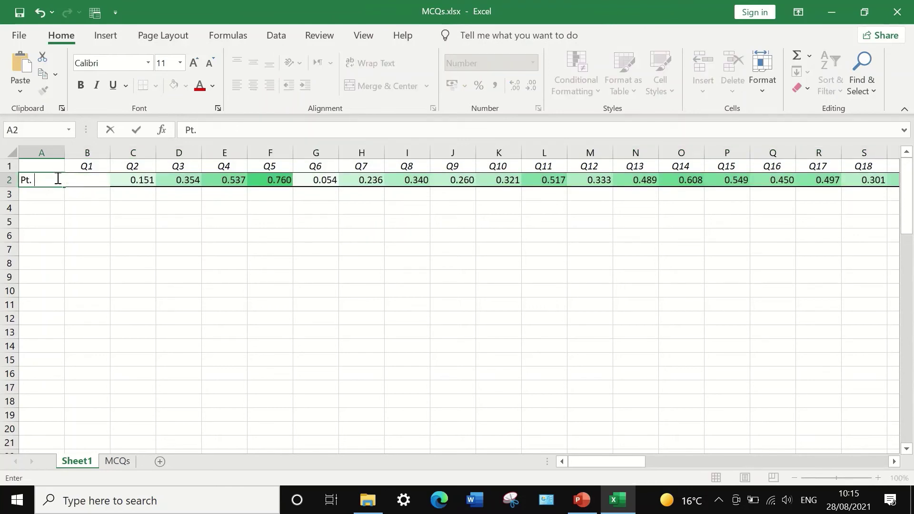
pyautogui.write('. Biserial')
pyautogui.click(43, 180)
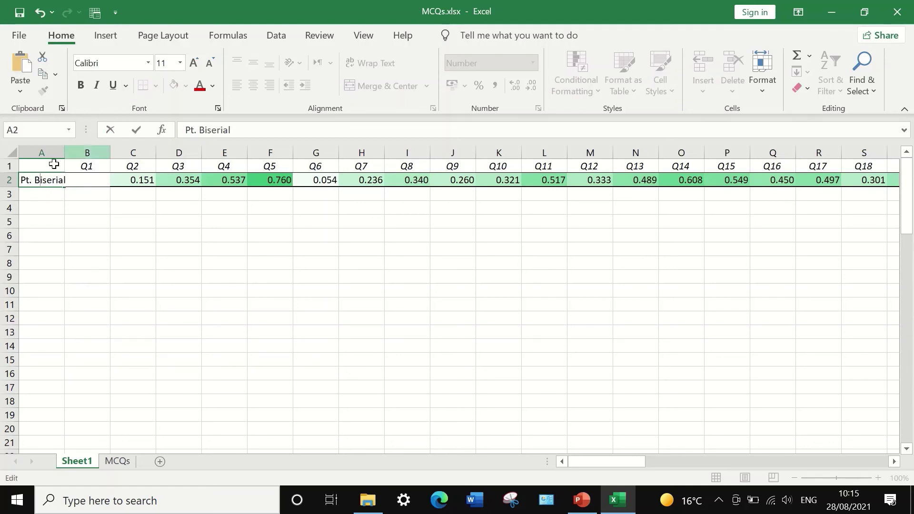
pyautogui.moveTo(241, 131); pyautogui.dragTo(139, 122)
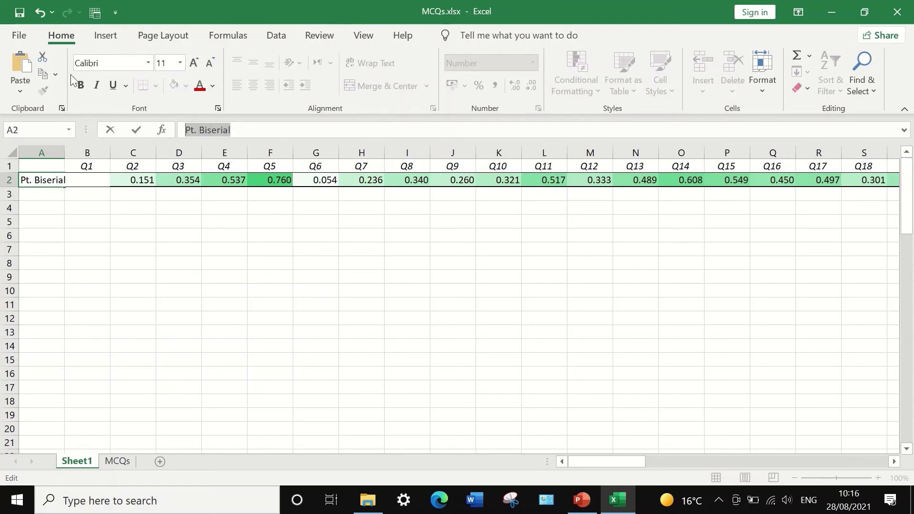
pyautogui.click(81, 85)
pyautogui.click(88, 219)
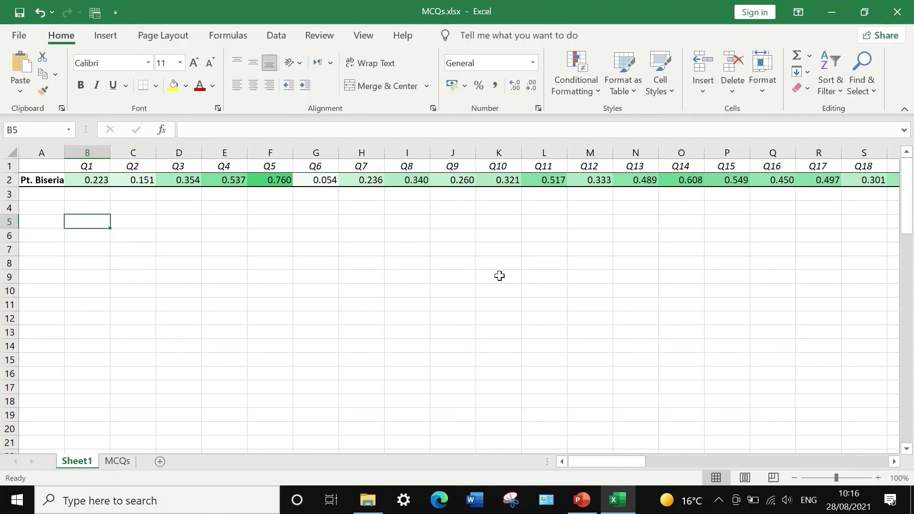
pyautogui.click(316, 180)
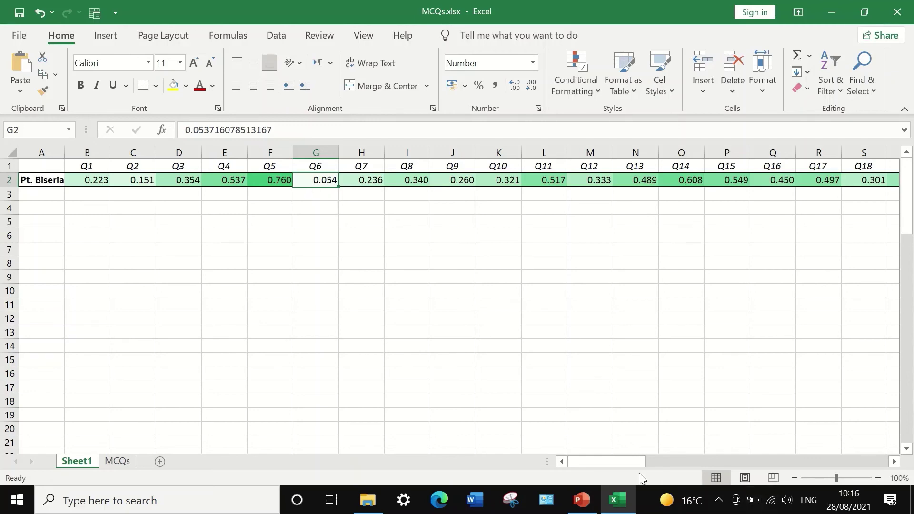
pyautogui.moveTo(641, 461); pyautogui.dragTo(760, 445)
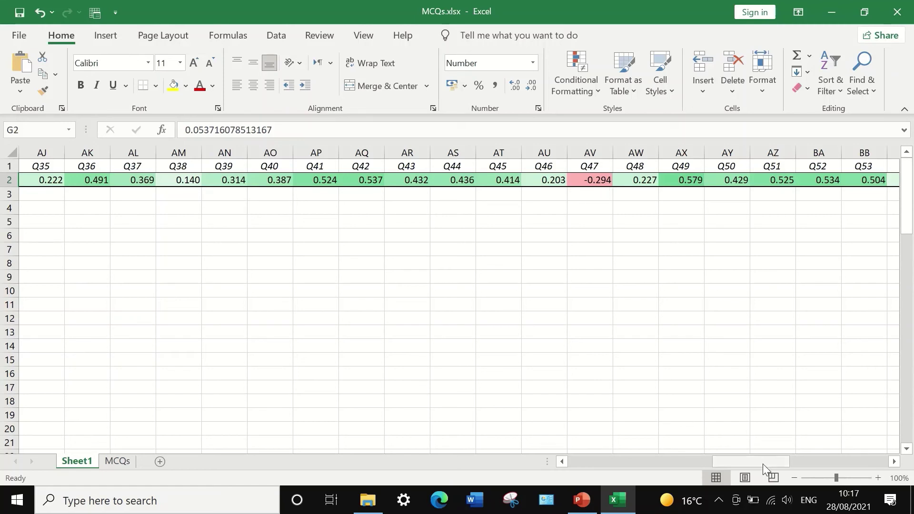
pyautogui.moveTo(764, 464); pyautogui.dragTo(829, 452)
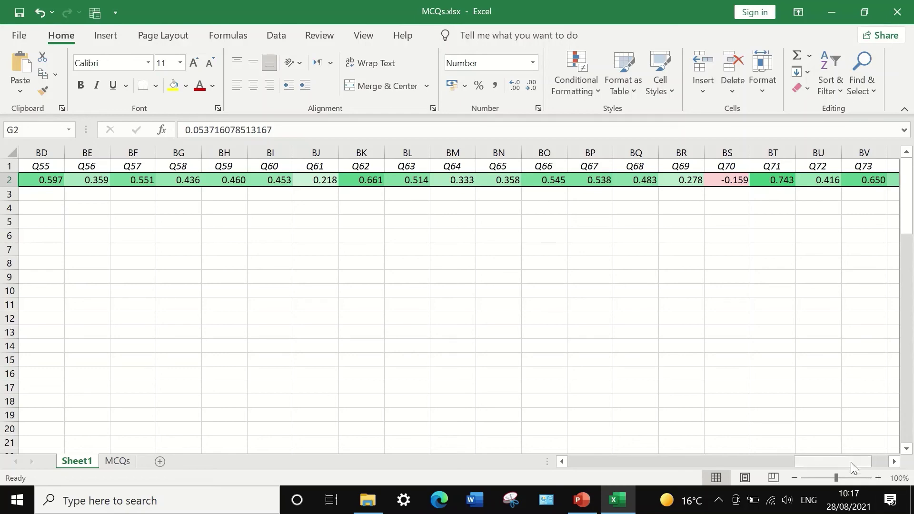
pyautogui.moveTo(850, 461); pyautogui.dragTo(725, 453)
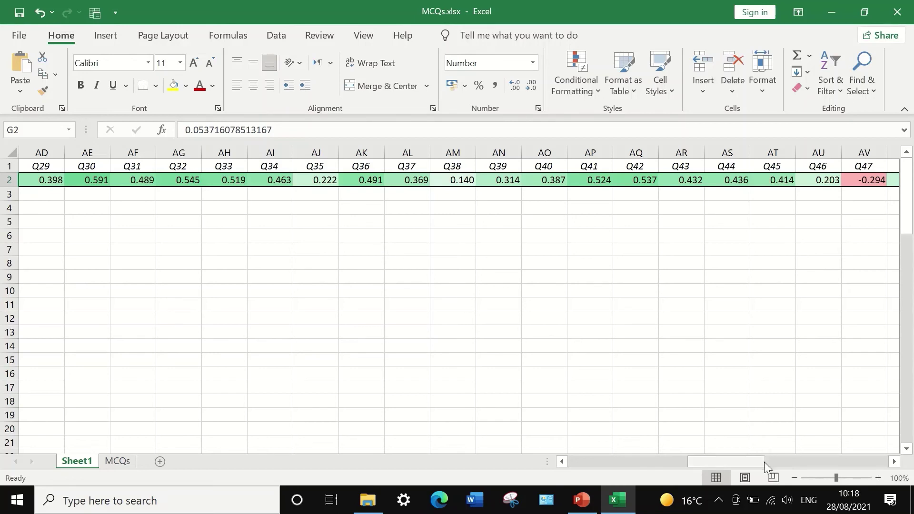
pyautogui.moveTo(755, 460); pyautogui.dragTo(569, 458)
# Deselect the correlation row and switch to the MCQs sheet of 0/1 answers.
pyautogui.click(81, 216)
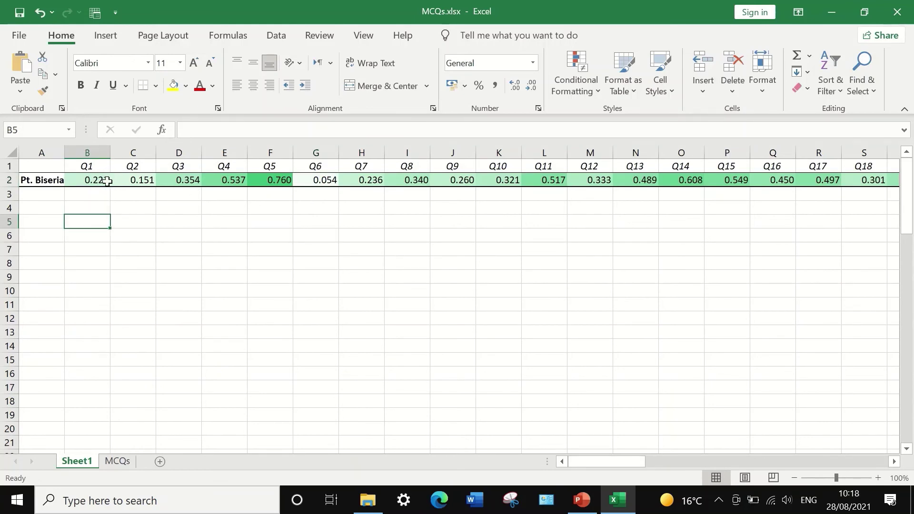
pyautogui.click(275, 194)
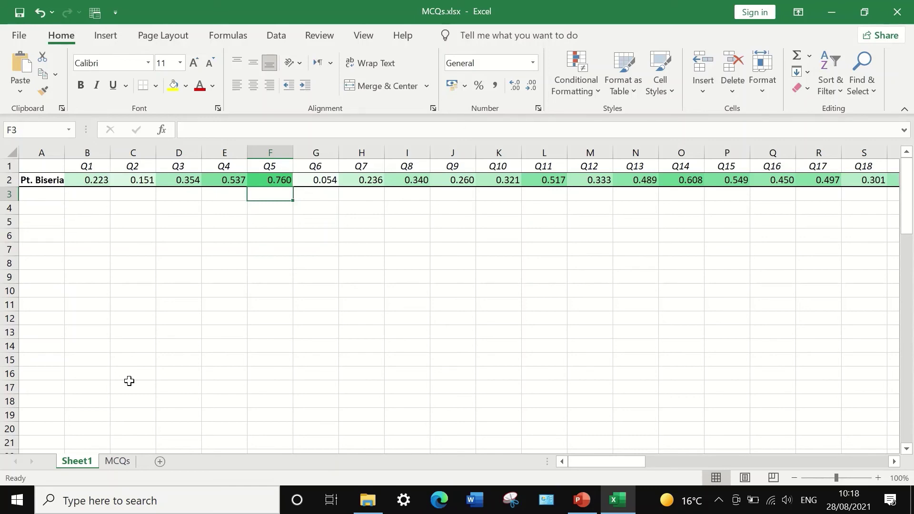
pyautogui.click(116, 461)
pyautogui.scroll(-9, 187, 362)
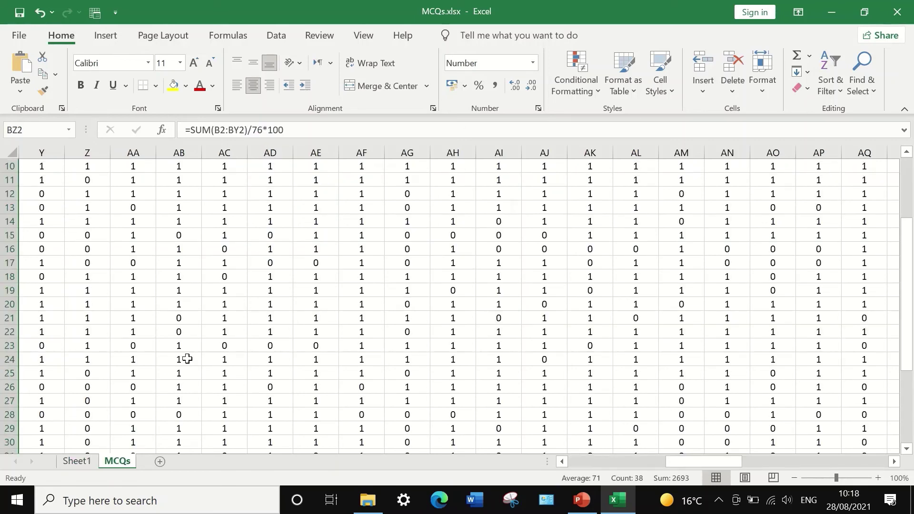
pyautogui.scroll(5, 187, 362)
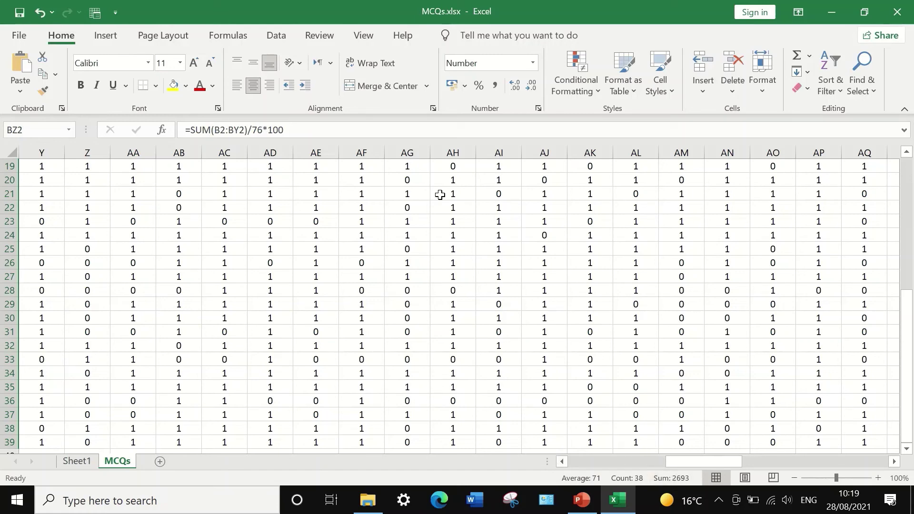
# Check the Pt. Biserial row on Sheet1, then return to the MCQs data sheet.
pyautogui.scroll(6, 376, 217)
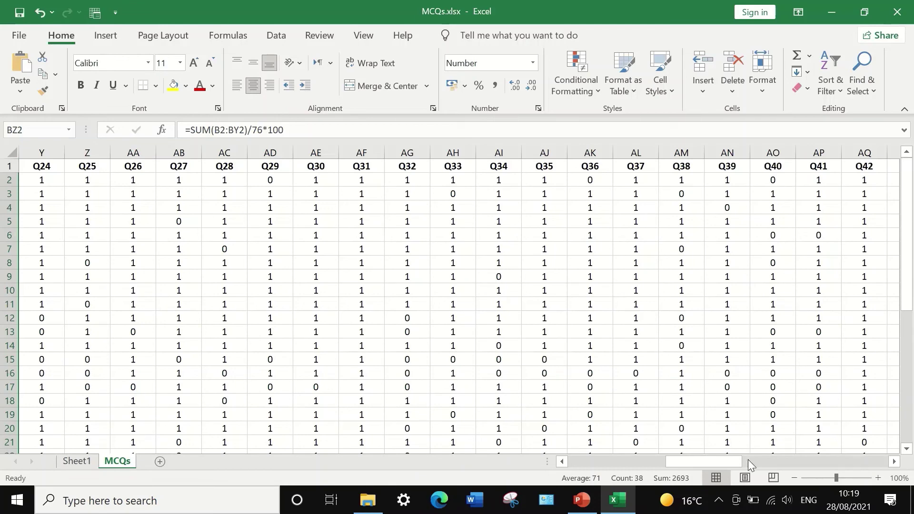
pyautogui.moveTo(712, 459); pyautogui.dragTo(571, 460)
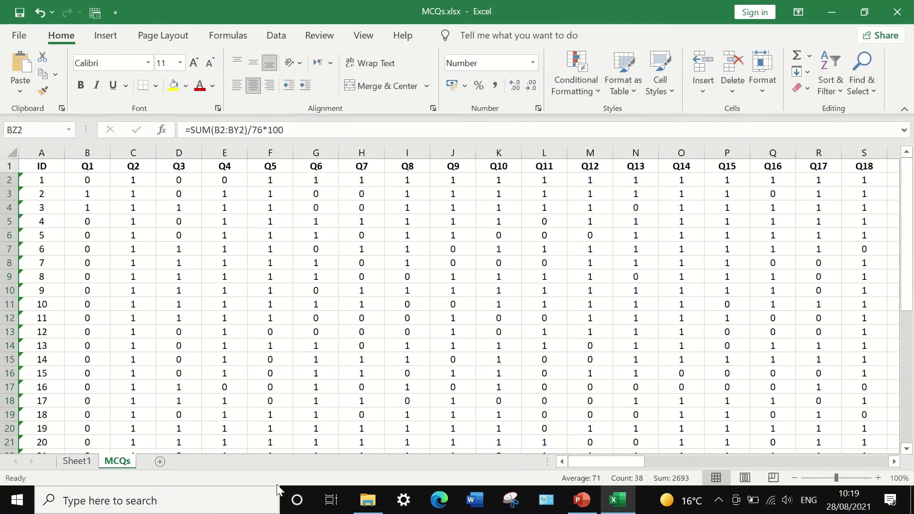
pyautogui.click(77, 461)
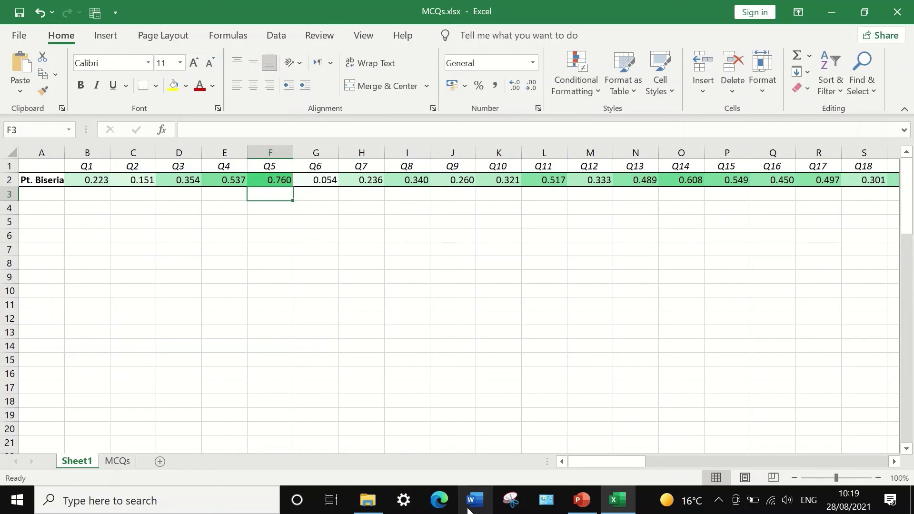
pyautogui.moveTo(623, 507)
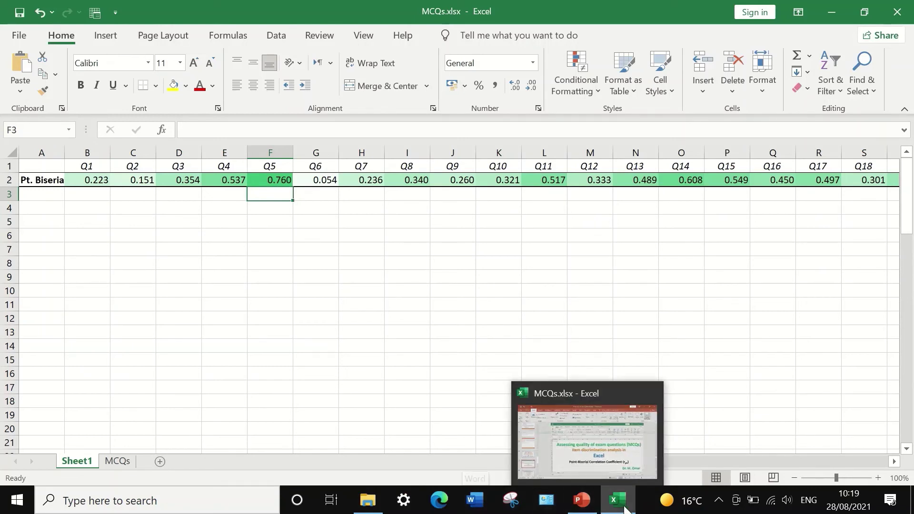
pyautogui.click(110, 460)
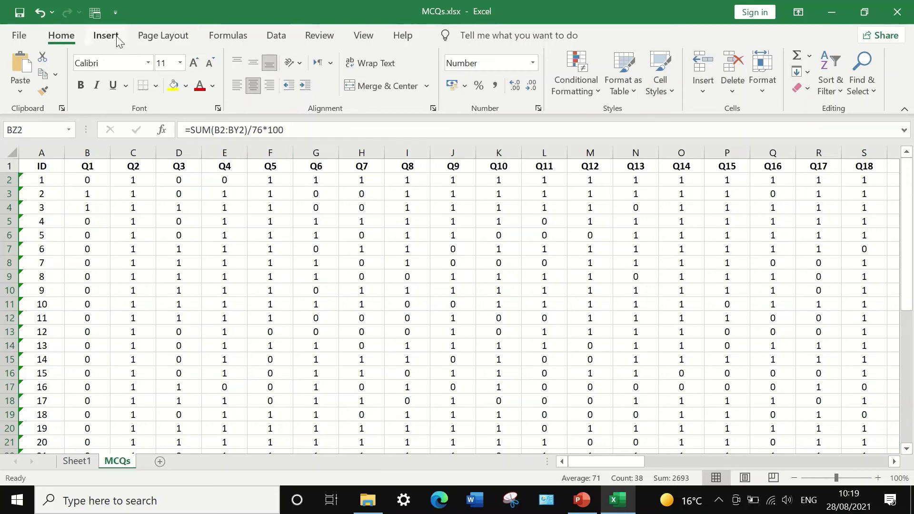
# Choose Regression from the Data Analysis tools list.
pyautogui.click(266, 37)
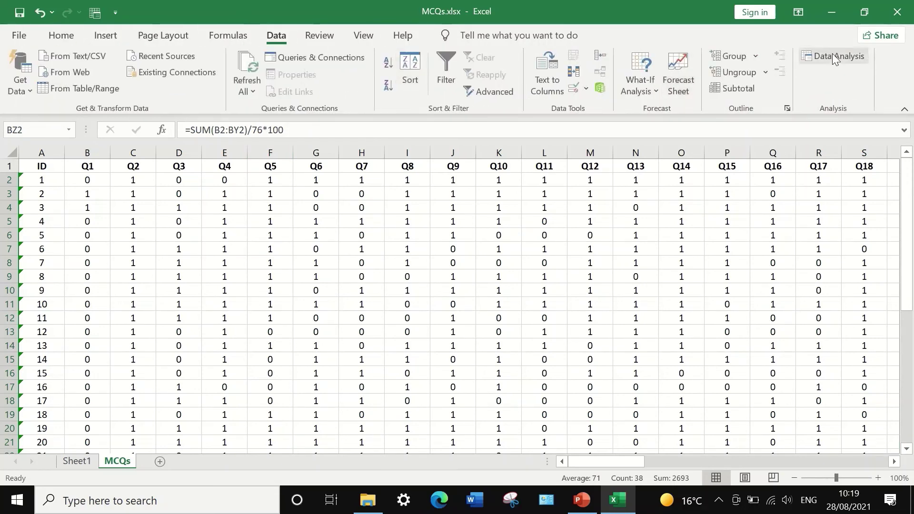
pyautogui.click(832, 55)
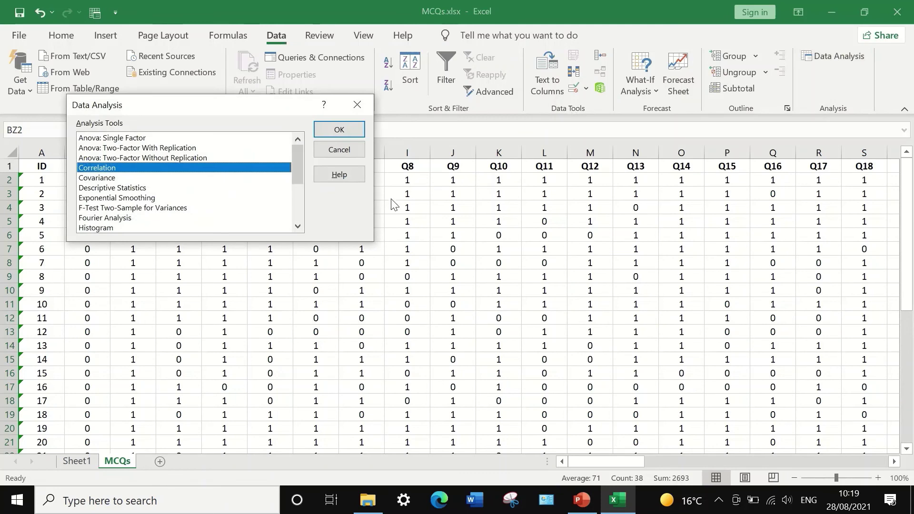
pyautogui.moveTo(297, 164); pyautogui.dragTo(294, 184)
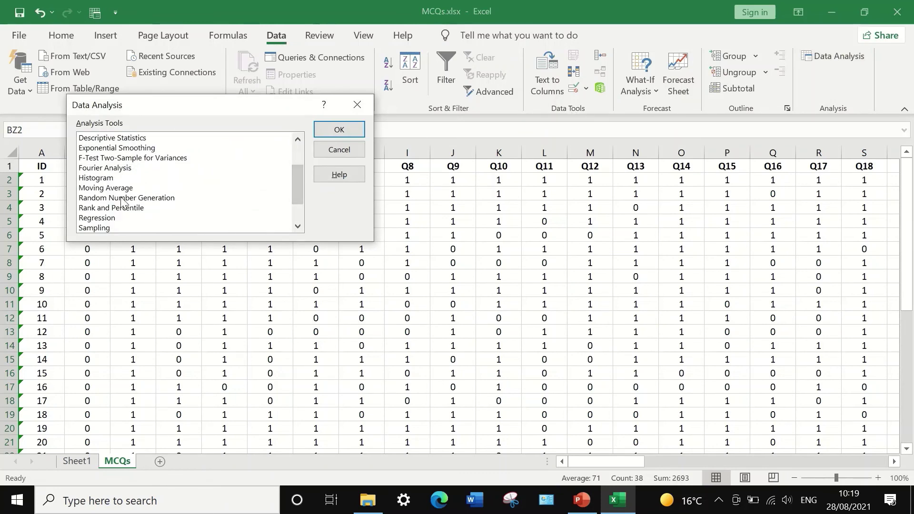
pyautogui.scroll(-1, 121, 202)
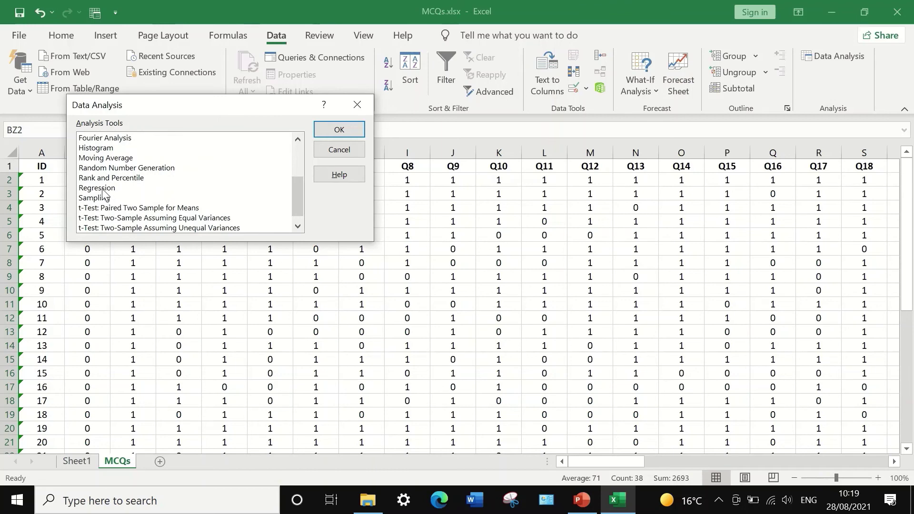
pyautogui.click(102, 189)
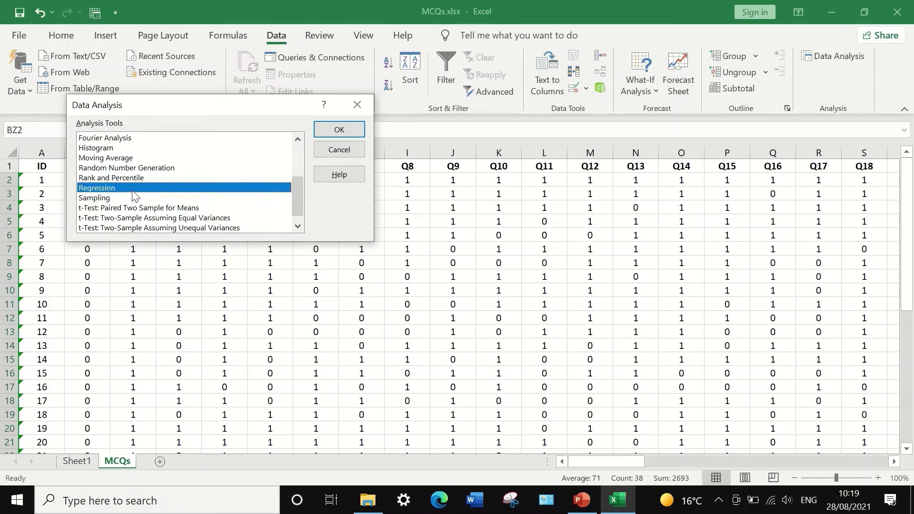
# Open the Regression dialog and move it aside to start entering the Y range.
pyautogui.click(329, 129)
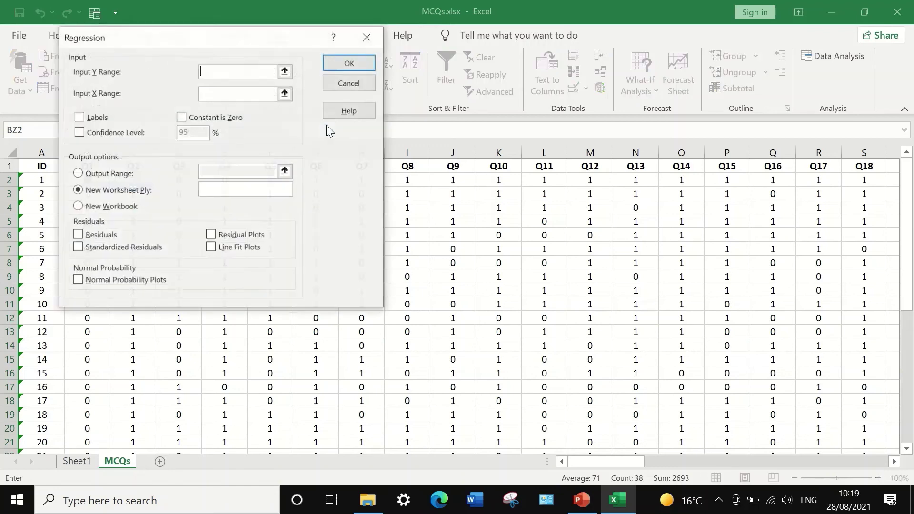
pyautogui.moveTo(237, 36); pyautogui.dragTo(289, 43)
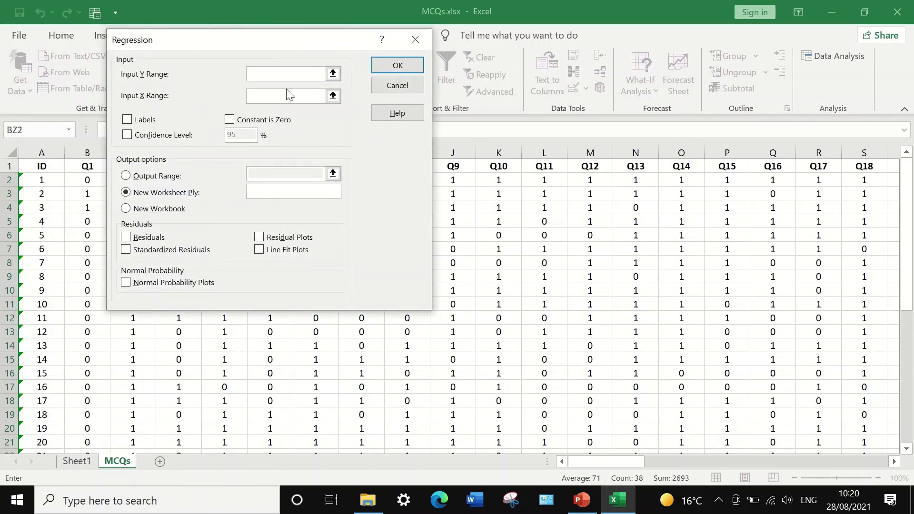
pyautogui.click(277, 70)
pyautogui.click(332, 74)
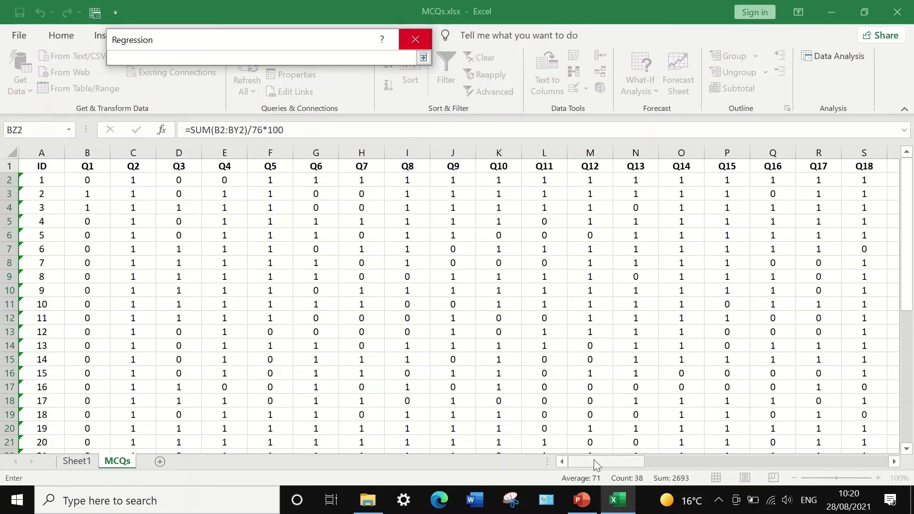
pyautogui.moveTo(604, 462); pyautogui.dragTo(611, 461)
pyautogui.moveTo(866, 442); pyautogui.dragTo(878, 439)
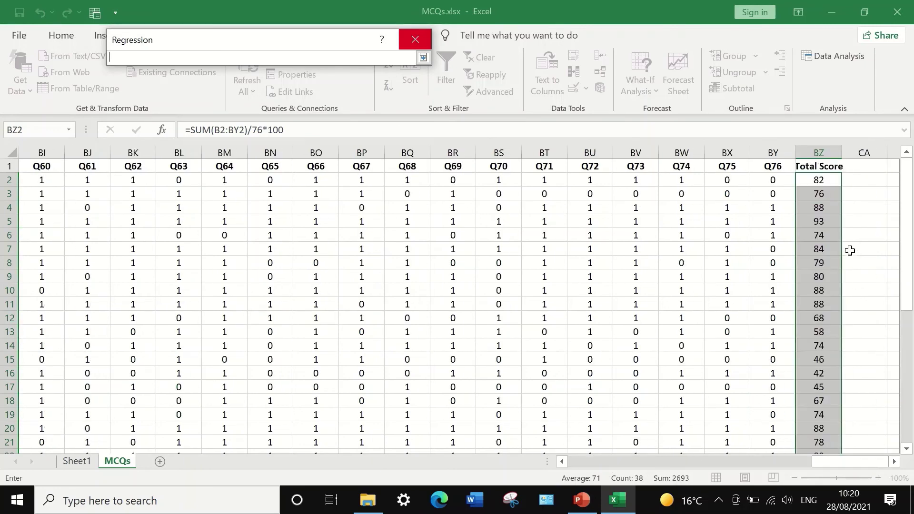
pyautogui.scroll(-4, 845, 255)
pyautogui.scroll(-3, 845, 285)
pyautogui.scroll(7, 846, 286)
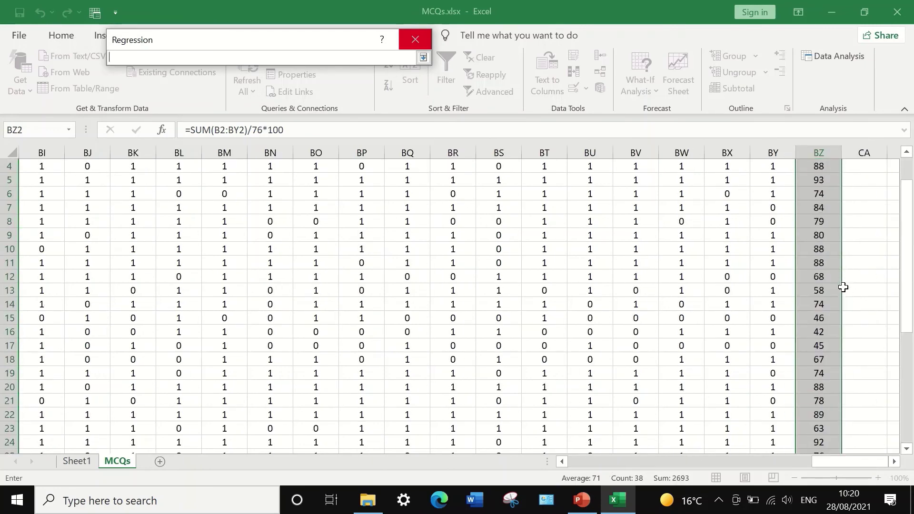
pyautogui.click(422, 57)
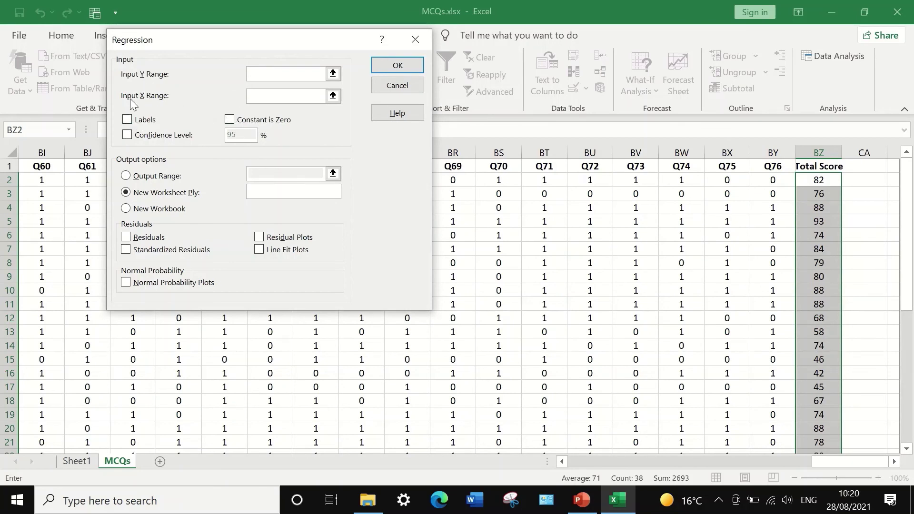
# Set the Input Y Range to Total Score, BZ1 down to BZ39.
pyautogui.click(332, 75)
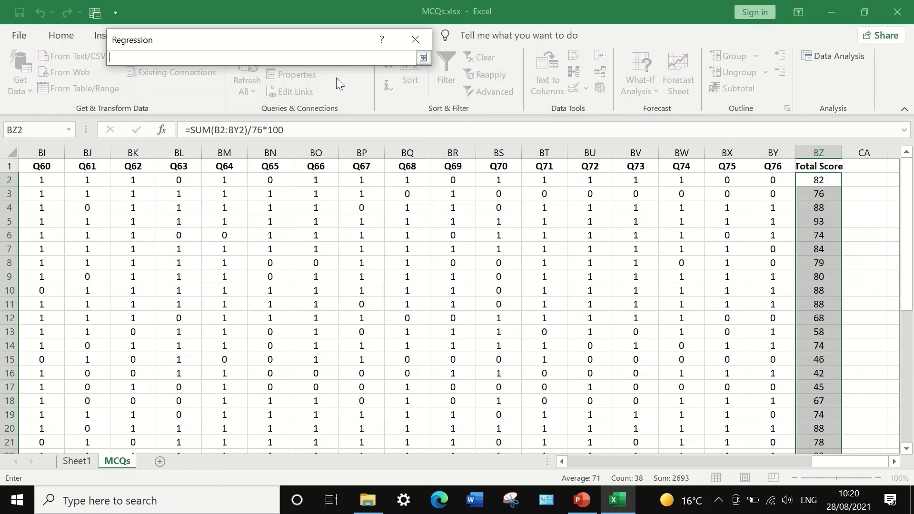
pyautogui.click(815, 164)
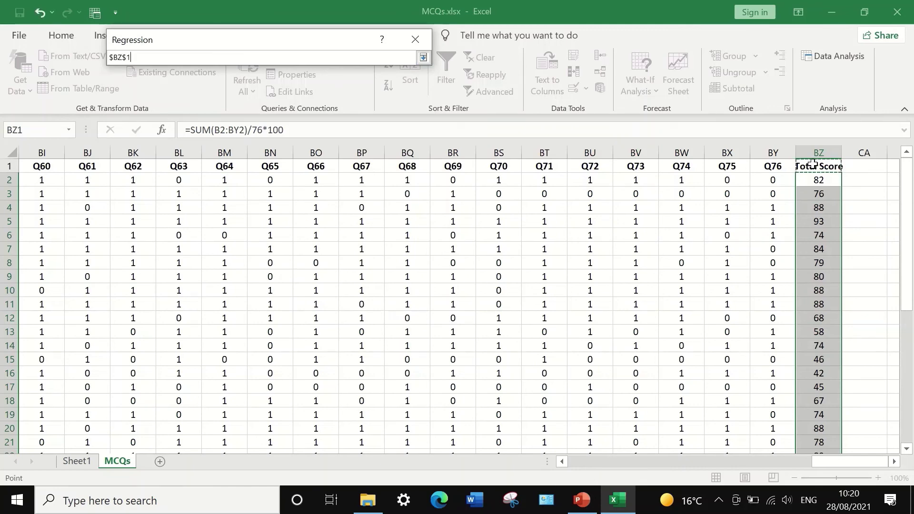
pyautogui.hotkey('ctrl', 'shift', 'Down')
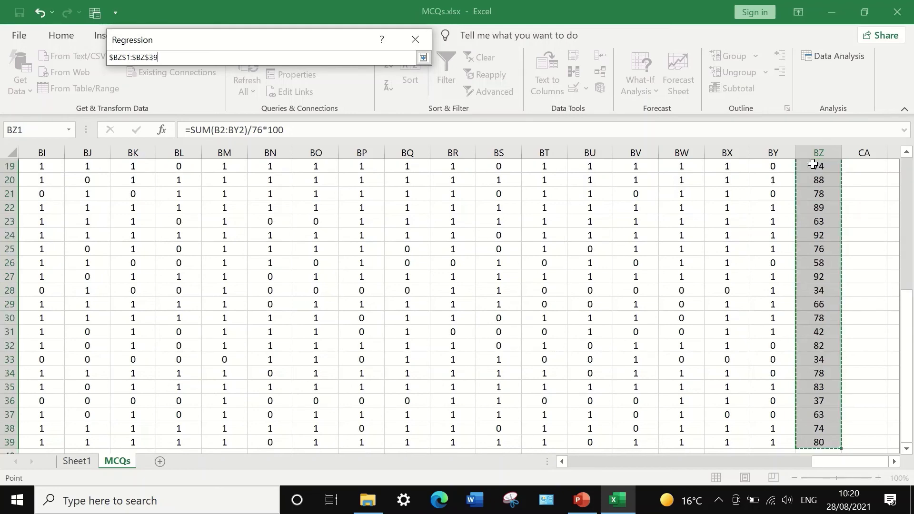
pyautogui.scroll(-2, 873, 340)
pyautogui.scroll(8, 874, 341)
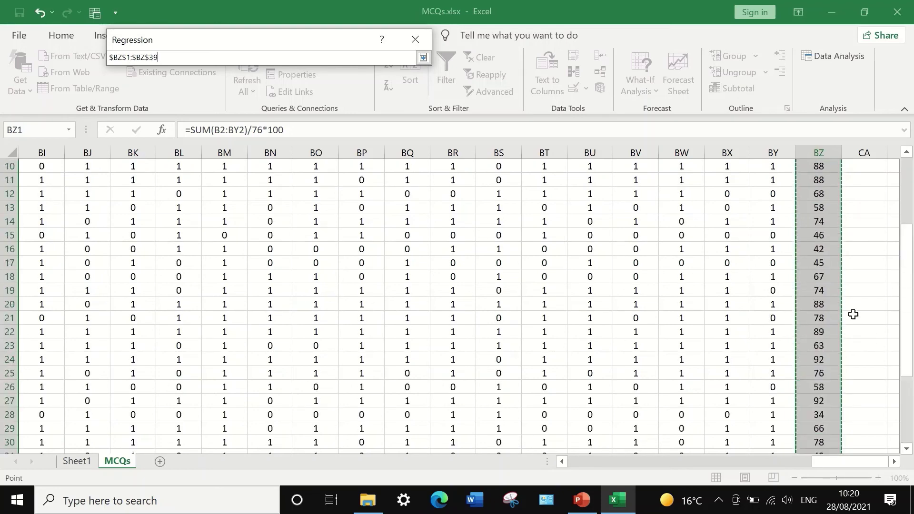
pyautogui.click(424, 57)
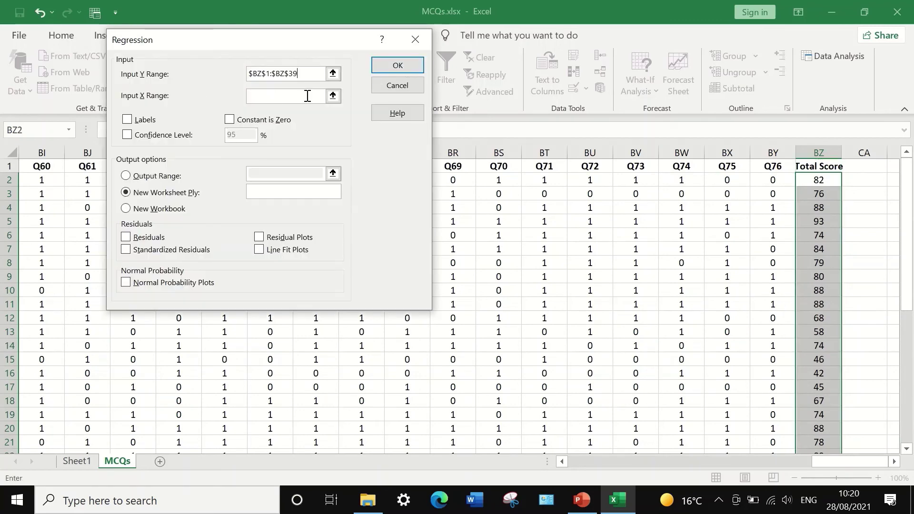
# Set the Input X Range to the Q5 column, F1 through F39.
pyautogui.click(332, 97)
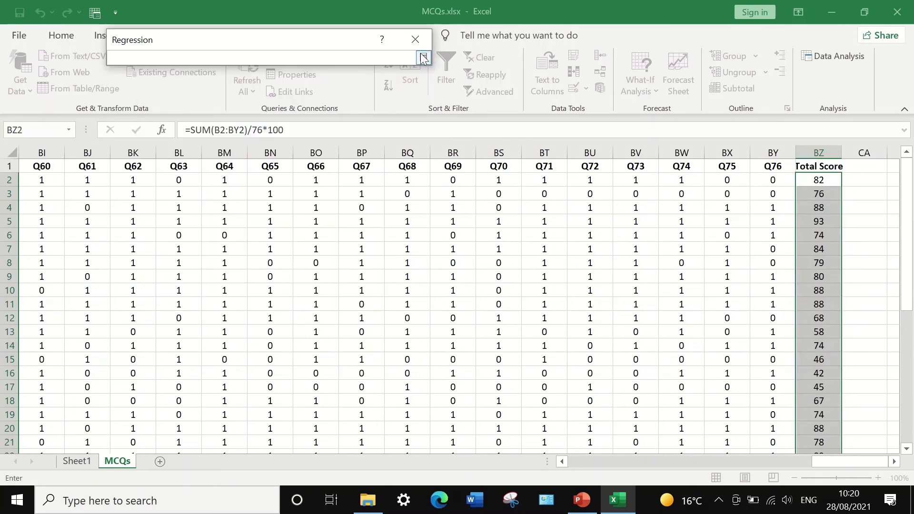
pyautogui.click(425, 57)
pyautogui.click(332, 96)
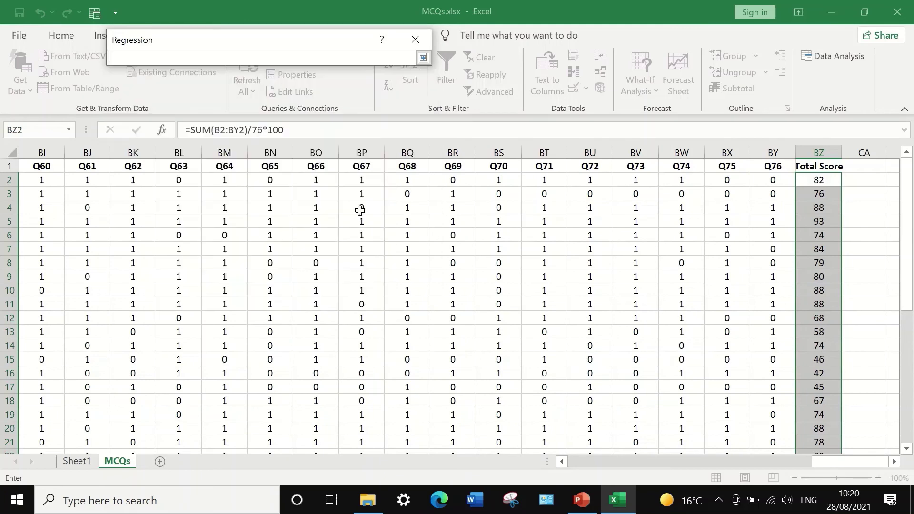
pyautogui.moveTo(838, 461); pyautogui.dragTo(592, 461)
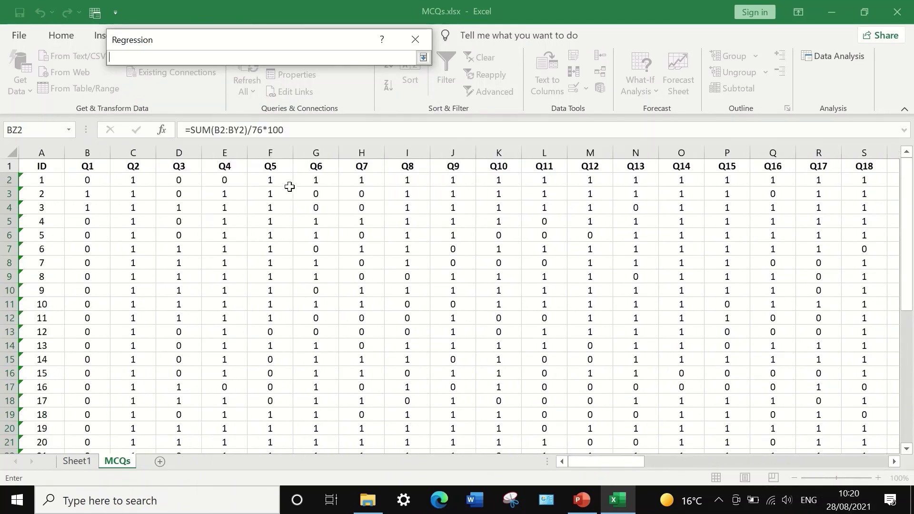
pyautogui.click(271, 166)
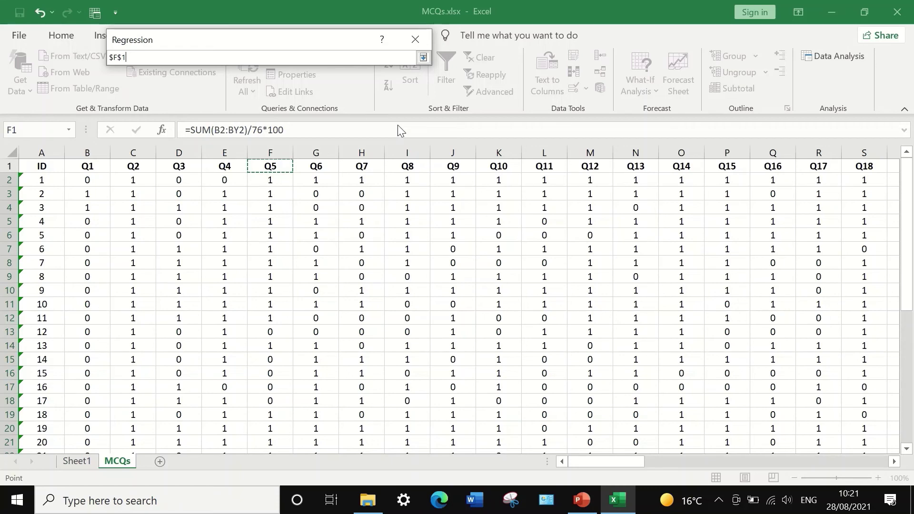
pyautogui.hotkey('ctrl', 'shift', 'Down')
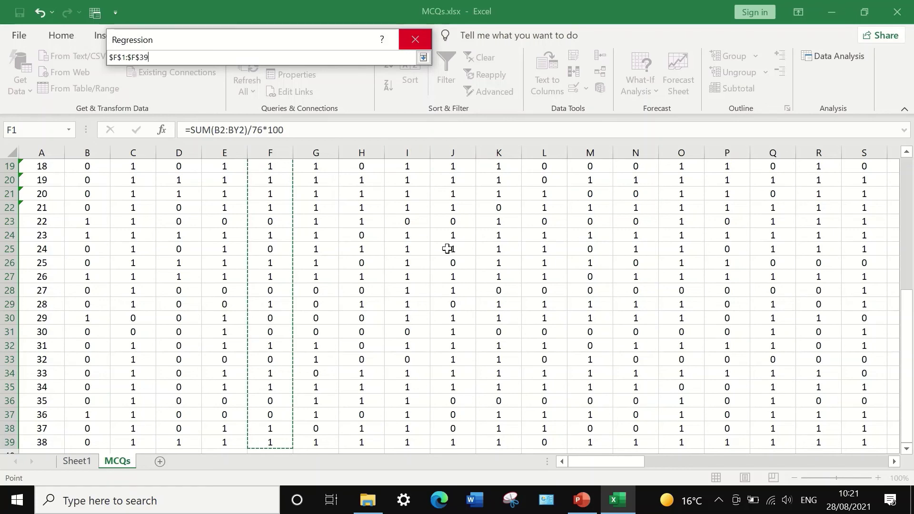
pyautogui.click(423, 58)
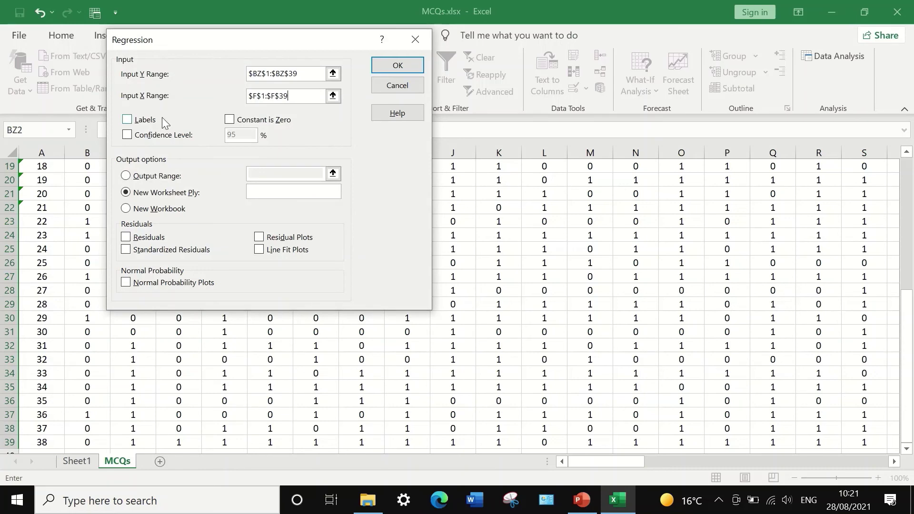
# Correct the X range to $F$1:$F$39 and tick Labels.
pyautogui.moveTo(249, 45); pyautogui.dragTo(444, 53)
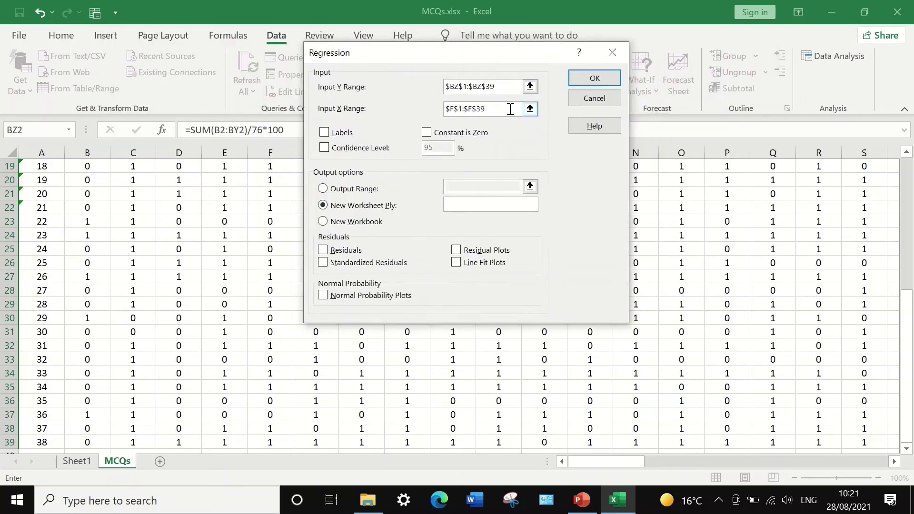
pyautogui.click(528, 109)
pyautogui.scroll(6, 295, 203)
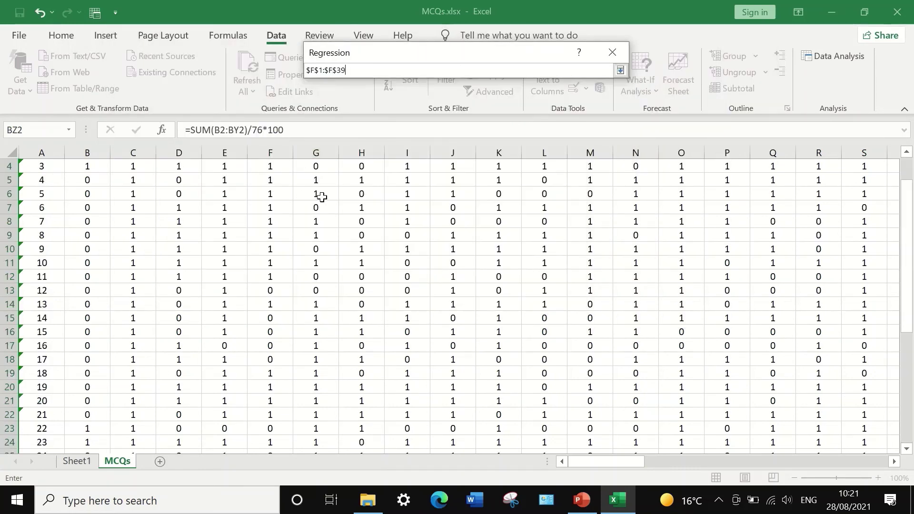
pyautogui.click(619, 70)
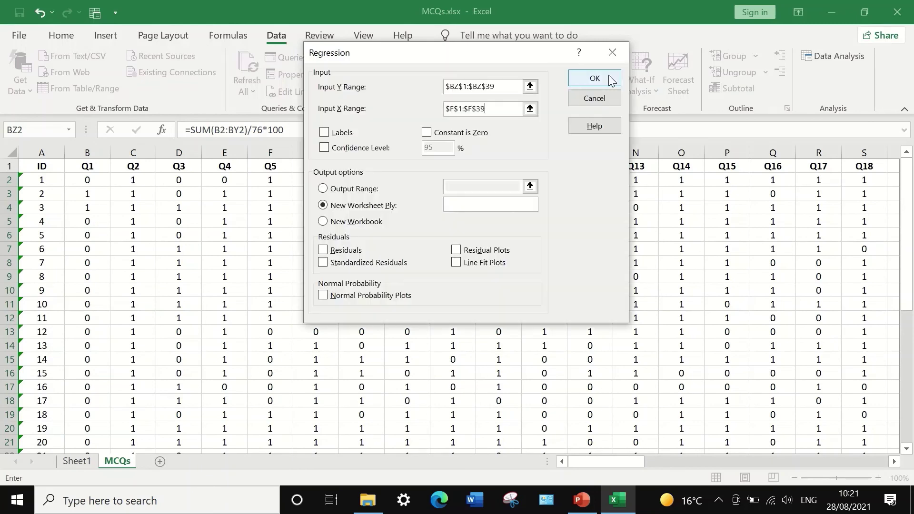
pyautogui.click(530, 109)
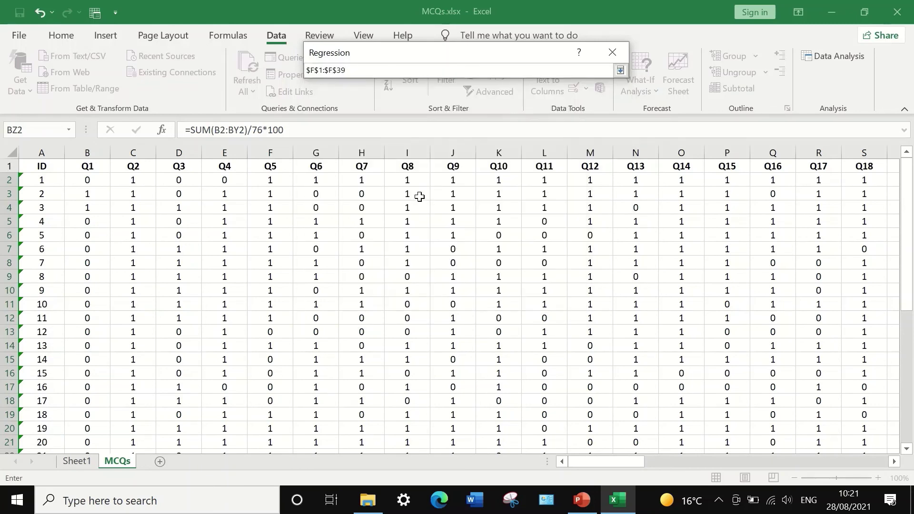
pyautogui.click(279, 165)
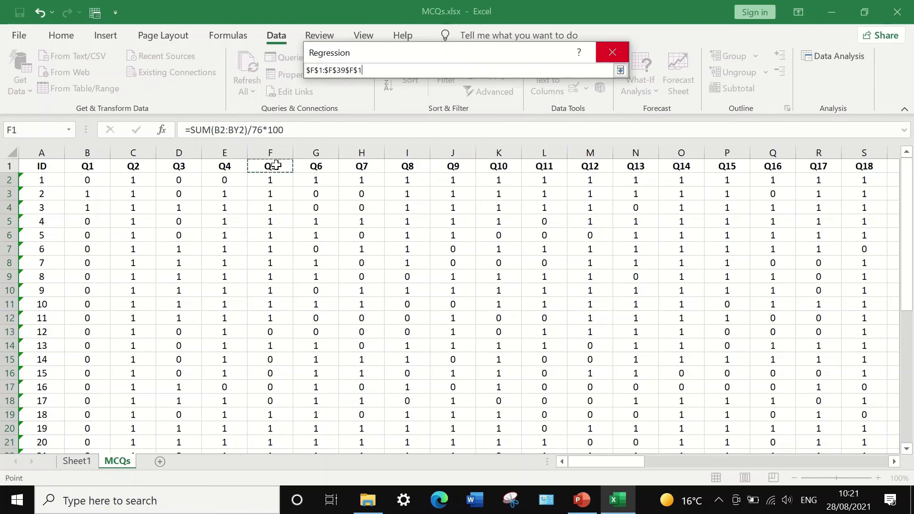
pyautogui.press('BackSpace')
pyautogui.press('BackSpace')
pyautogui.press('BackSpace')
pyautogui.press('BackSpace')
pyautogui.scroll(-6, 325, 183)
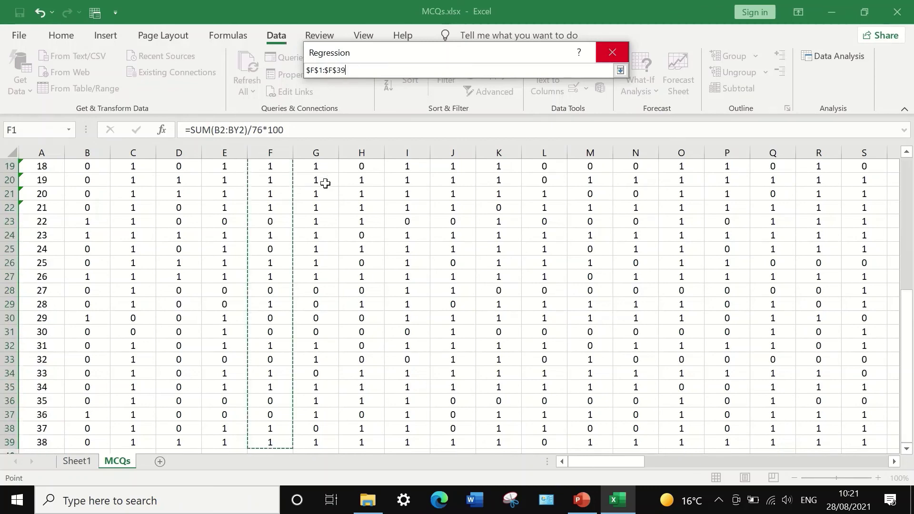
pyautogui.scroll(6, 281, 277)
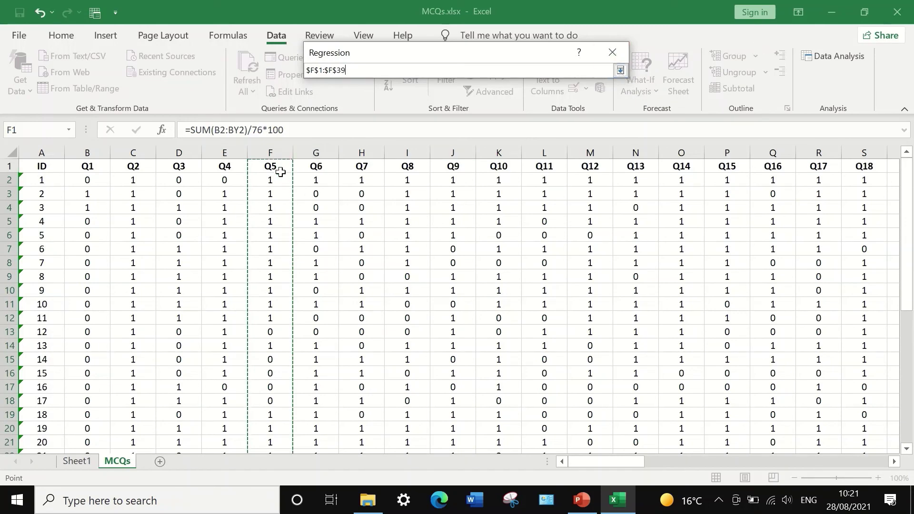
pyautogui.click(620, 70)
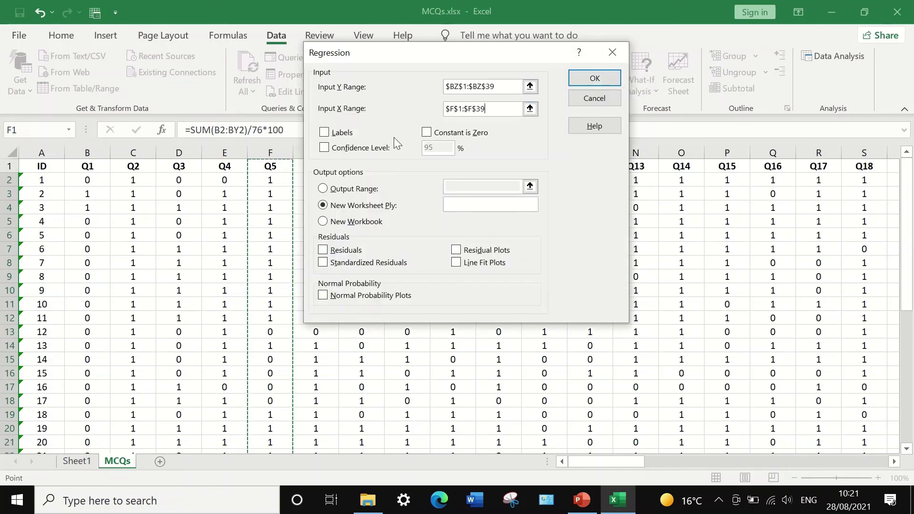
pyautogui.click(324, 132)
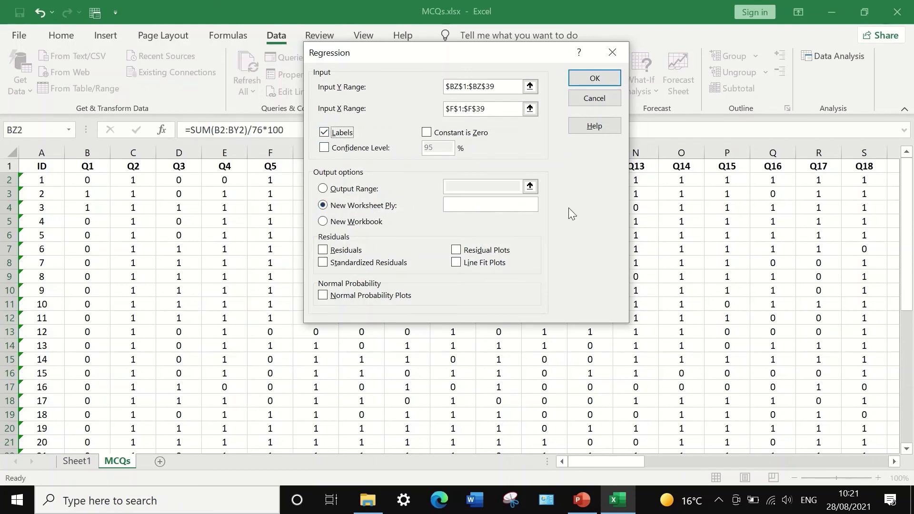
# Run the Q5 regression, creating summary output on Sheet2.
pyautogui.click(589, 81)
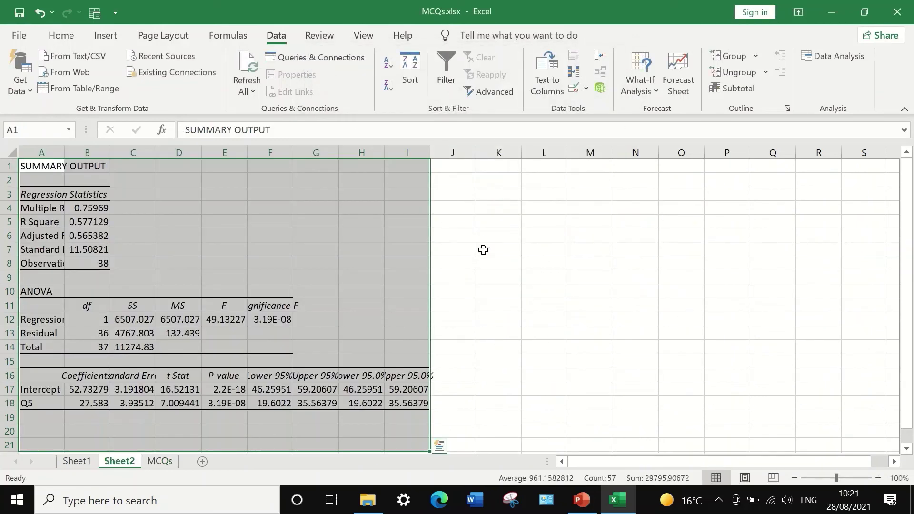
pyautogui.scroll(-1, 479, 252)
pyautogui.scroll(1, 476, 257)
# Fill the Q5 coefficient row 18 with yellow.
pyautogui.click(33, 405)
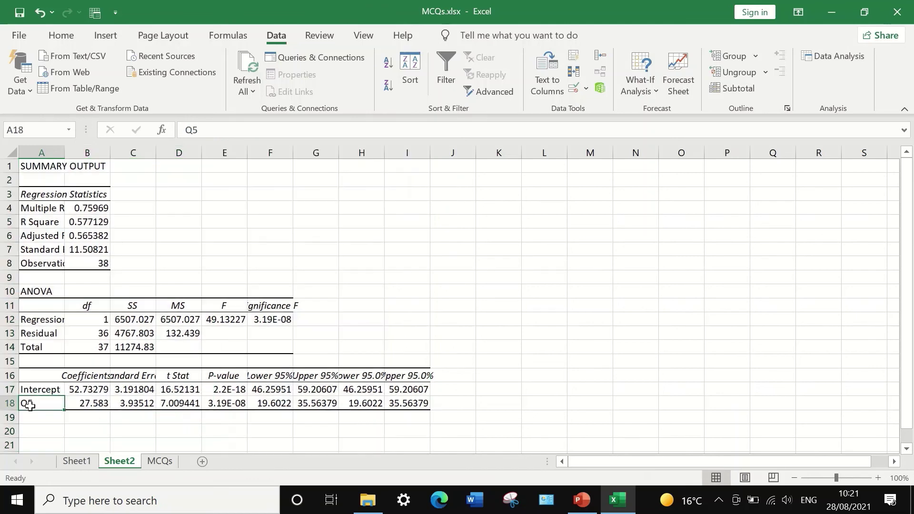
pyautogui.click(14, 405)
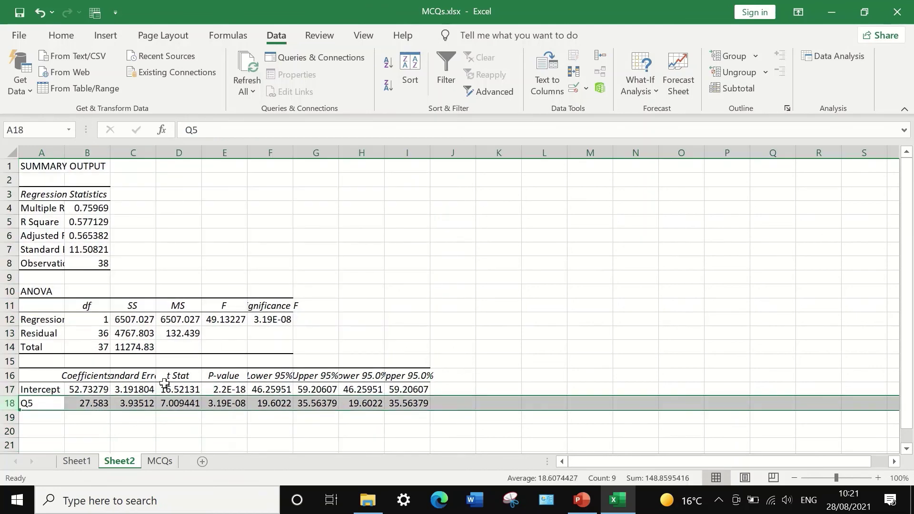
pyautogui.click(62, 36)
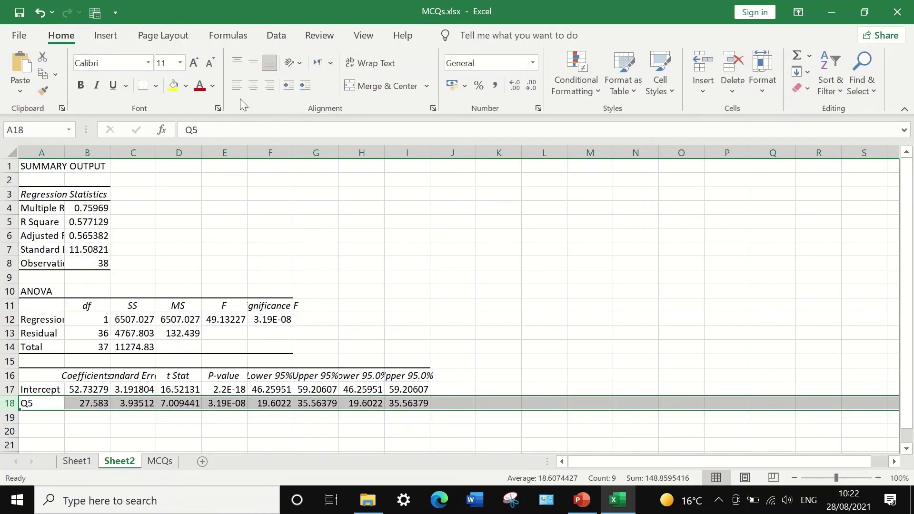
pyautogui.click(172, 86)
# Widen column E so the Q5 P-value in E18 shows fully.
pyautogui.click(310, 444)
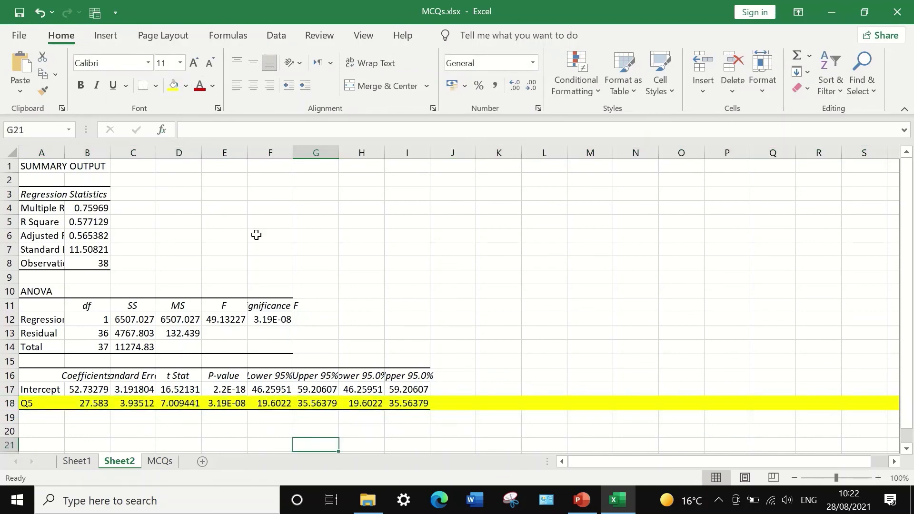
pyautogui.moveTo(250, 157); pyautogui.dragTo(382, 172)
pyautogui.click(354, 407)
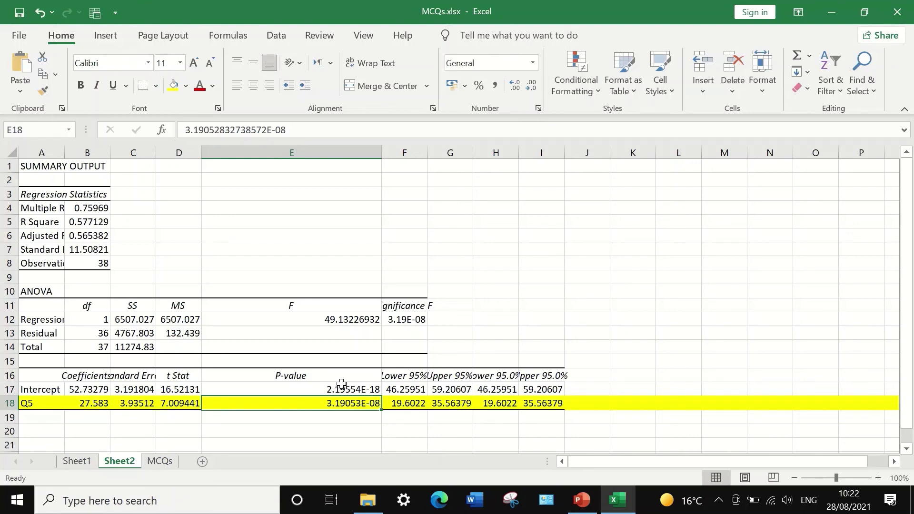
# Format row 18 as Number with 3 decimal places.
pyautogui.click(13, 403)
pyautogui.rightClick(56, 404)
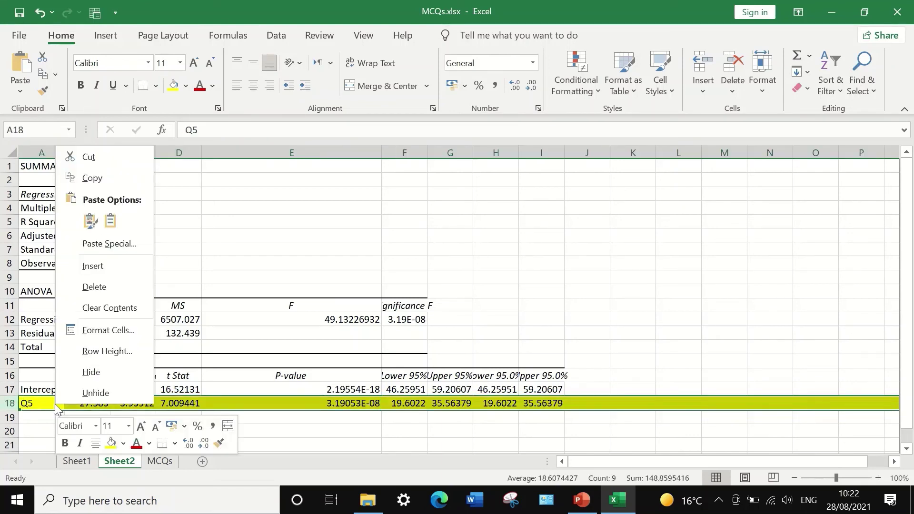
pyautogui.click(98, 334)
pyautogui.click(46, 195)
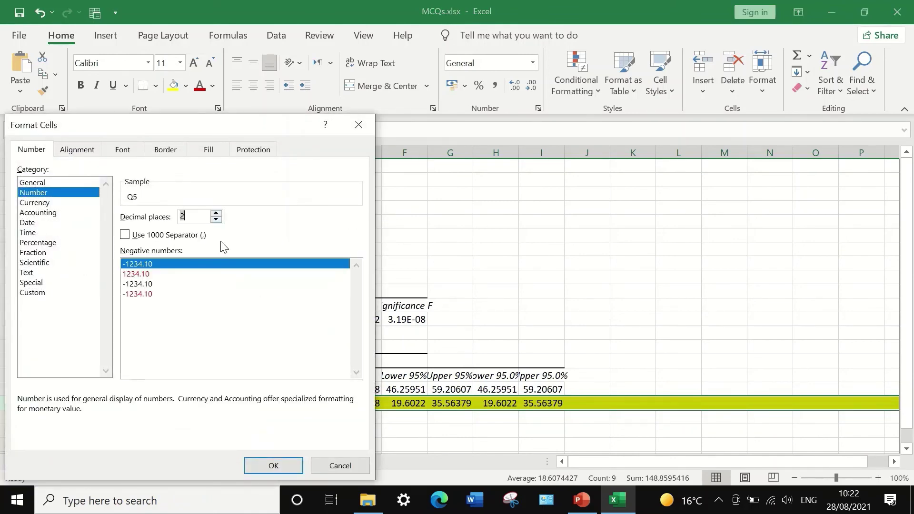
pyautogui.click(215, 214)
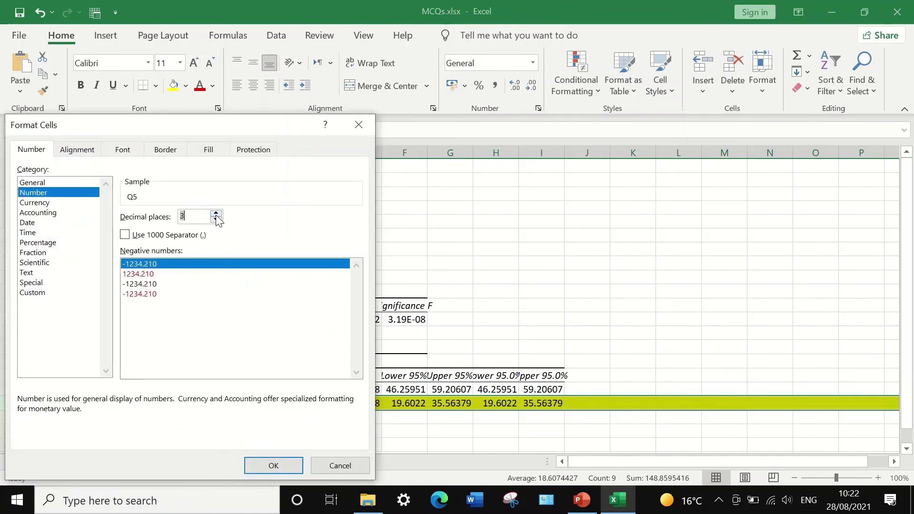
pyautogui.click(274, 466)
pyautogui.click(332, 402)
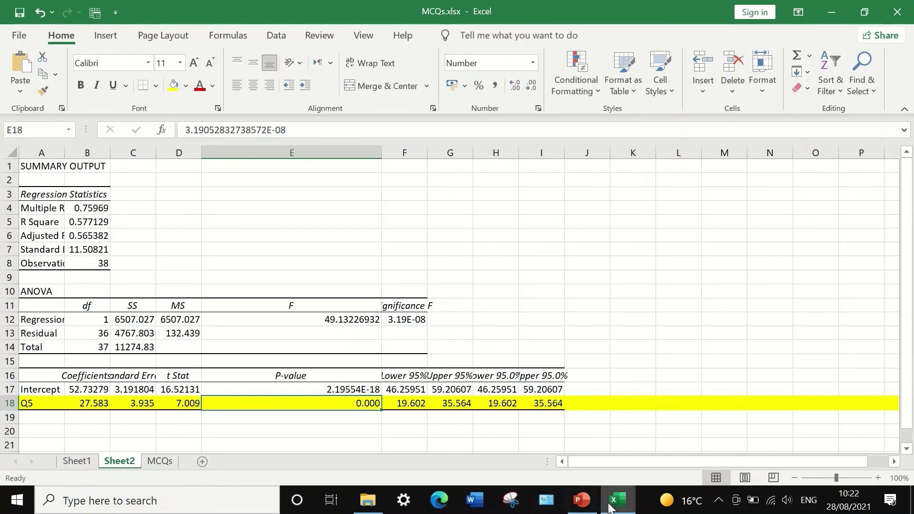
# On Sheet1, enter 'P-Value' in A3 and 0.000 in F3 under Q5.
pyautogui.click(159, 461)
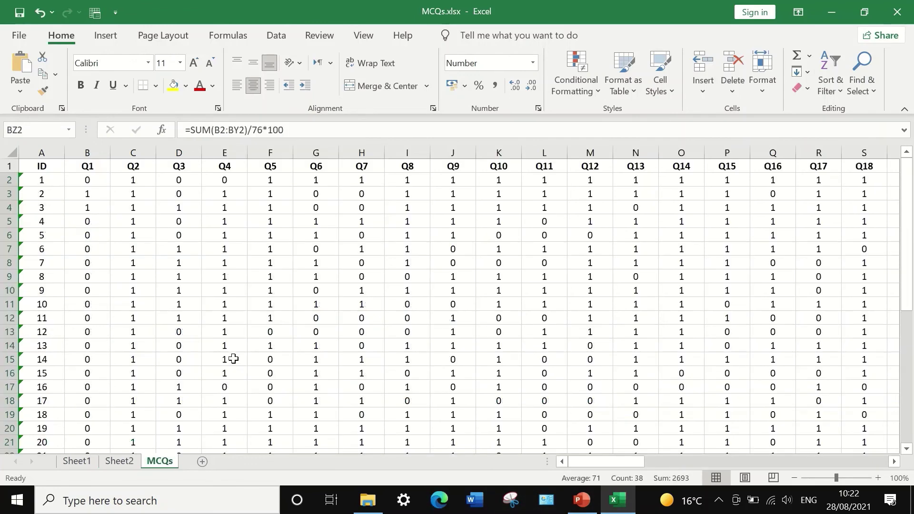
pyautogui.scroll(-9, 233, 359)
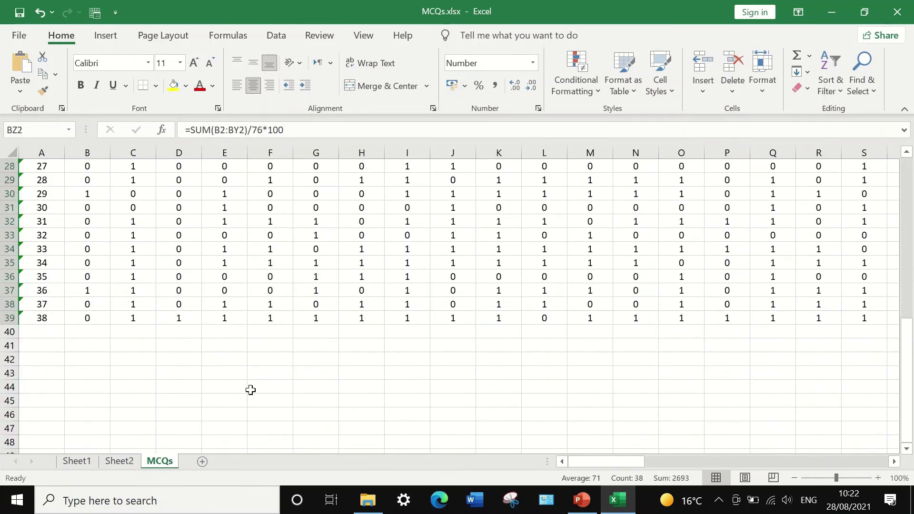
pyautogui.click(127, 462)
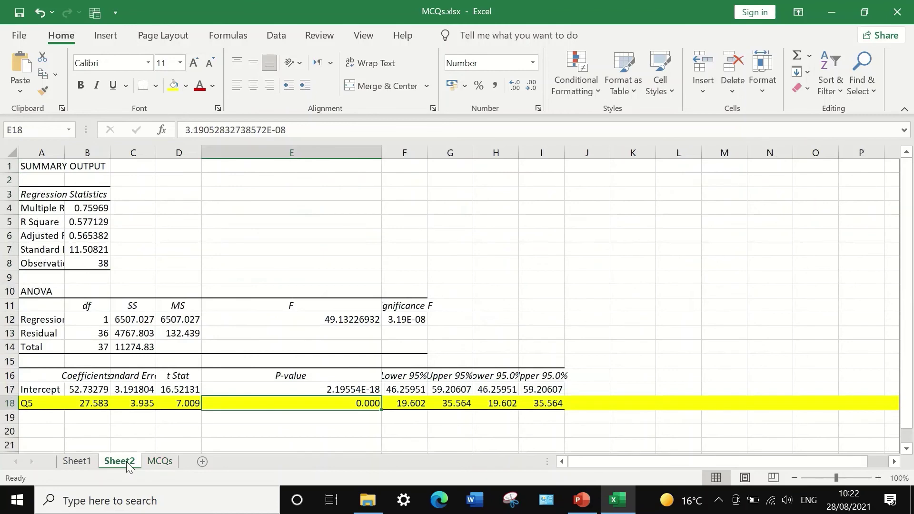
pyautogui.click(83, 462)
pyautogui.click(27, 198)
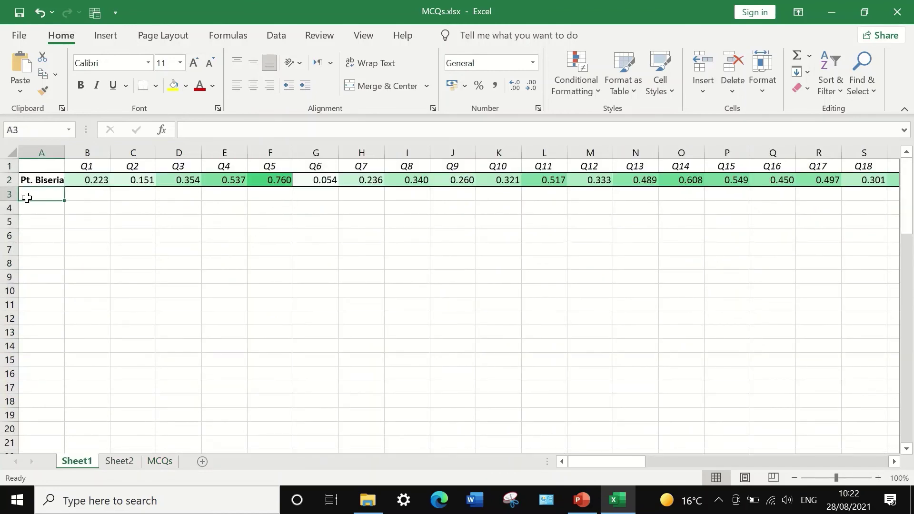
pyautogui.write('P-V')
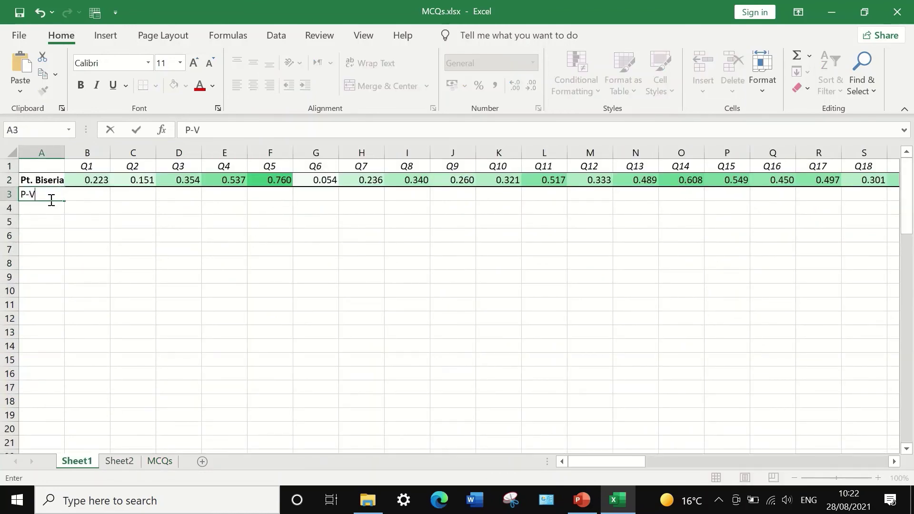
pyautogui.write('alue')
pyautogui.click(275, 190)
pyautogui.write('0.')
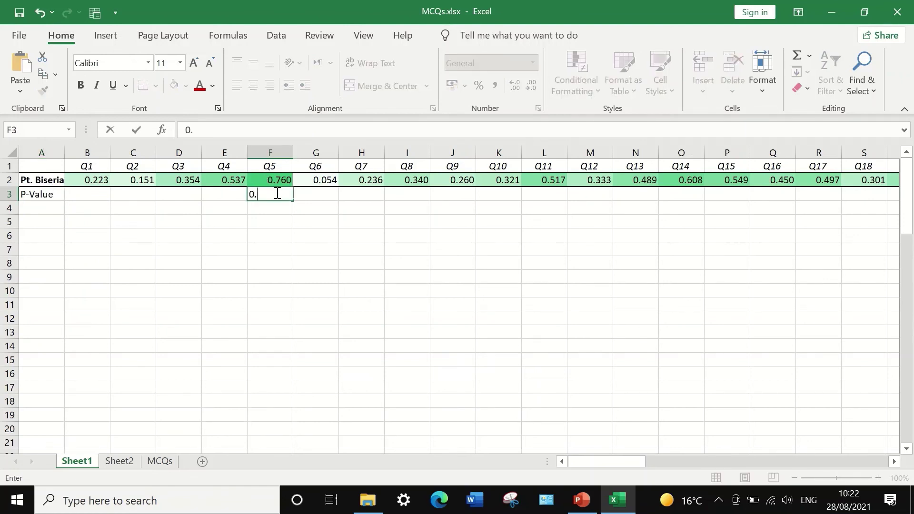
pyautogui.write('000')
pyautogui.click(281, 208)
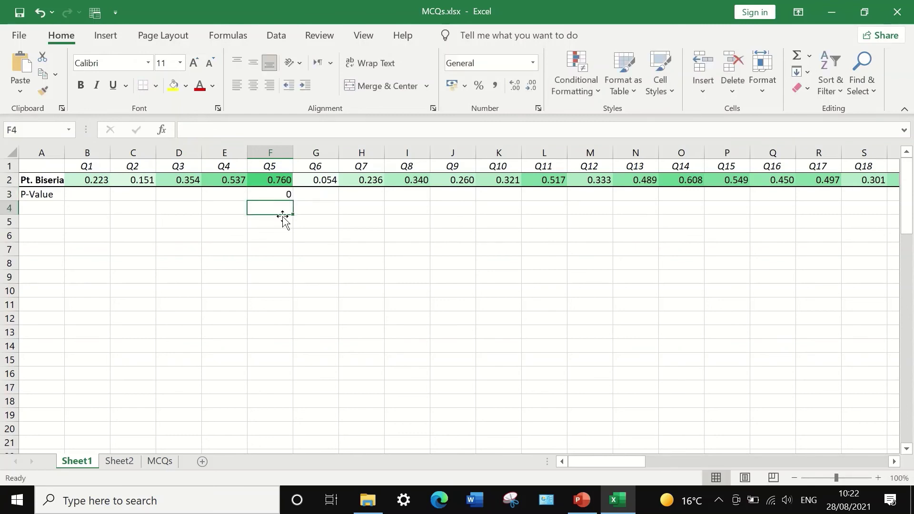
# Format row 3 as Number with 3 decimal places.
pyautogui.click(13, 192)
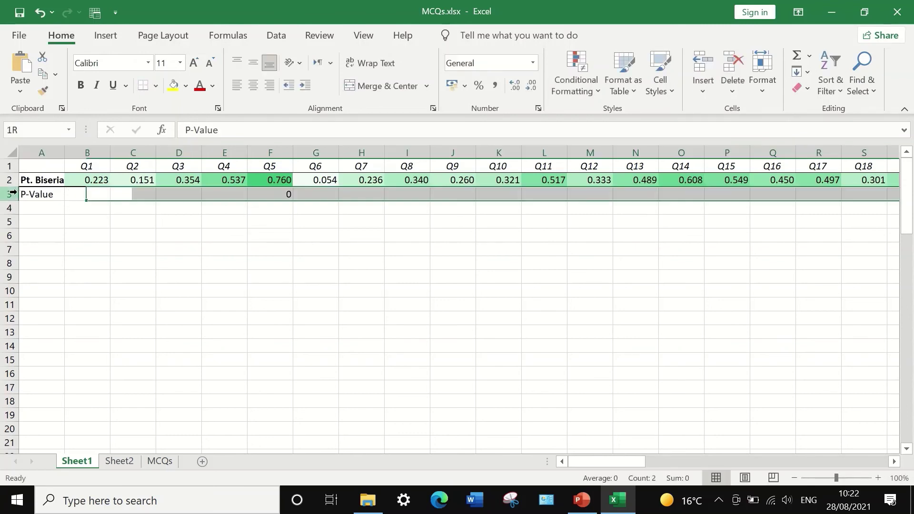
pyautogui.rightClick(90, 191)
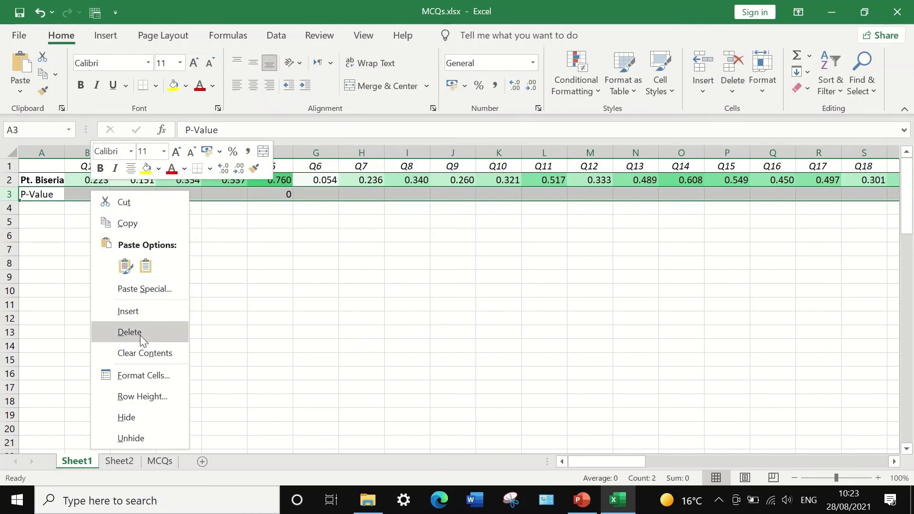
pyautogui.click(143, 376)
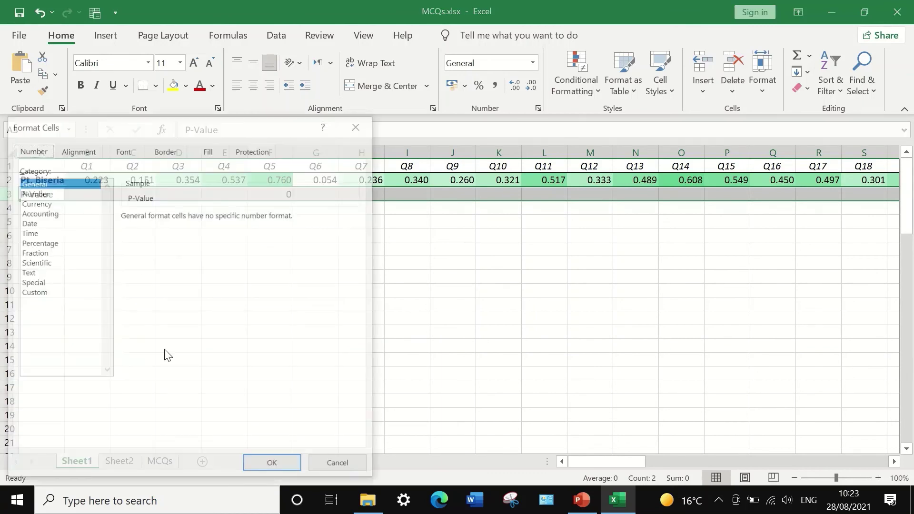
pyautogui.click(33, 193)
pyautogui.click(215, 214)
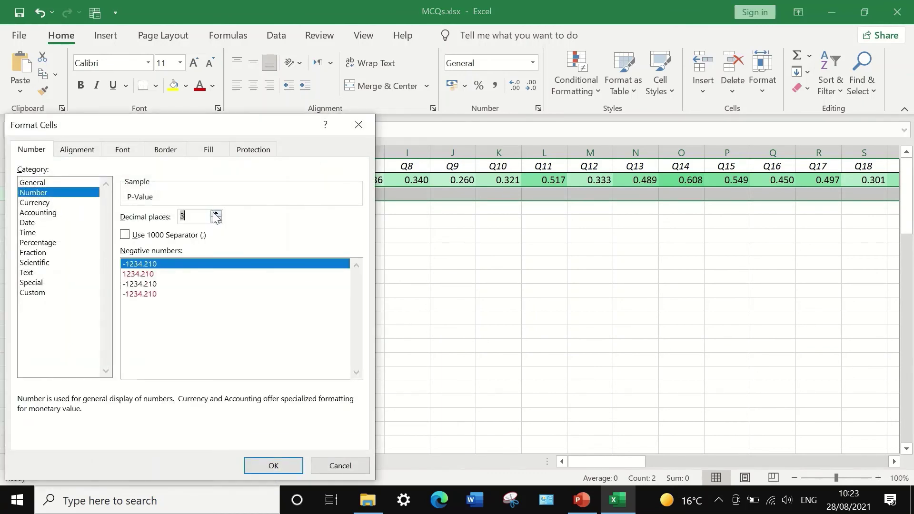
pyautogui.click(272, 465)
pyautogui.click(267, 214)
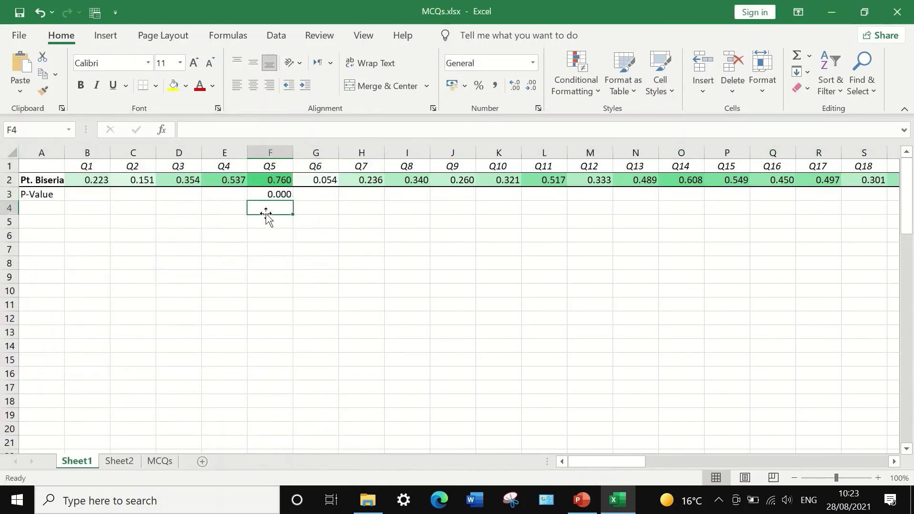
pyautogui.click(280, 196)
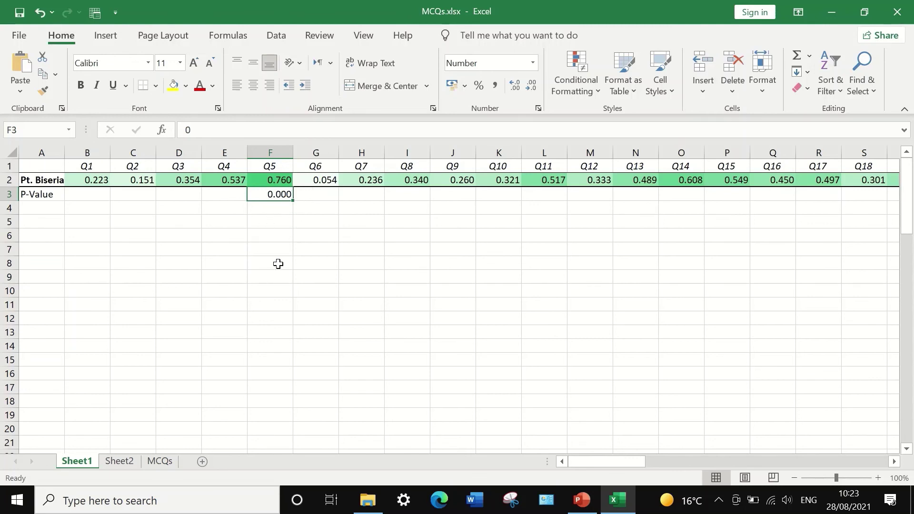
# Enter 'P <0.05' in B9 and 'significant' in C9, fixing the misspelling.
pyautogui.click(84, 279)
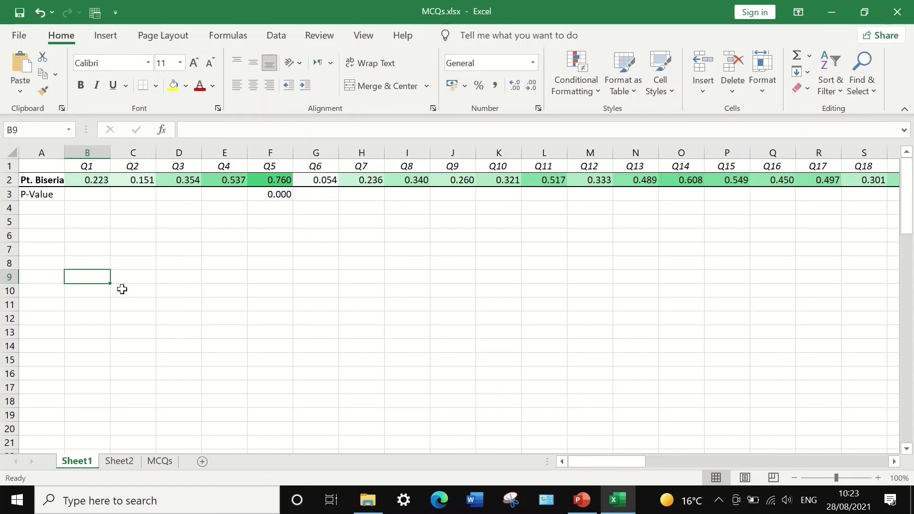
pyautogui.write('P')
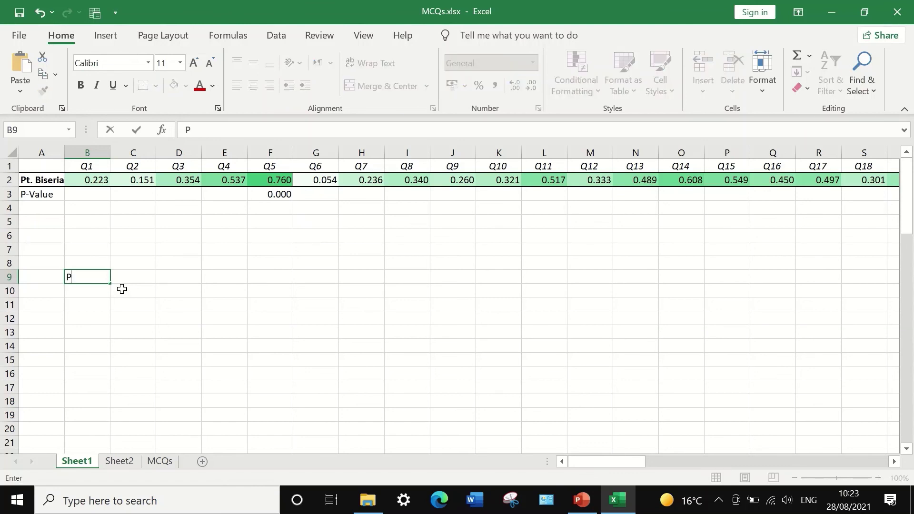
pyautogui.write(' <0.05')
pyautogui.click(125, 278)
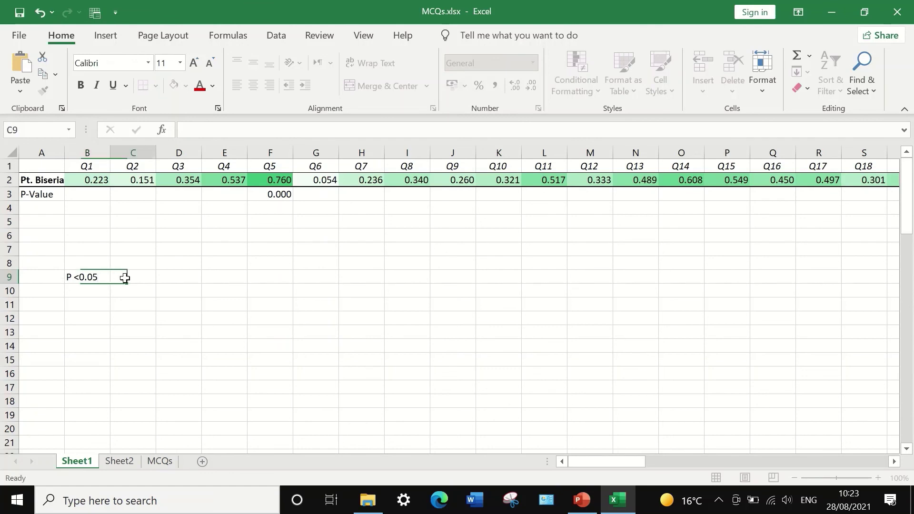
pyautogui.write('sig')
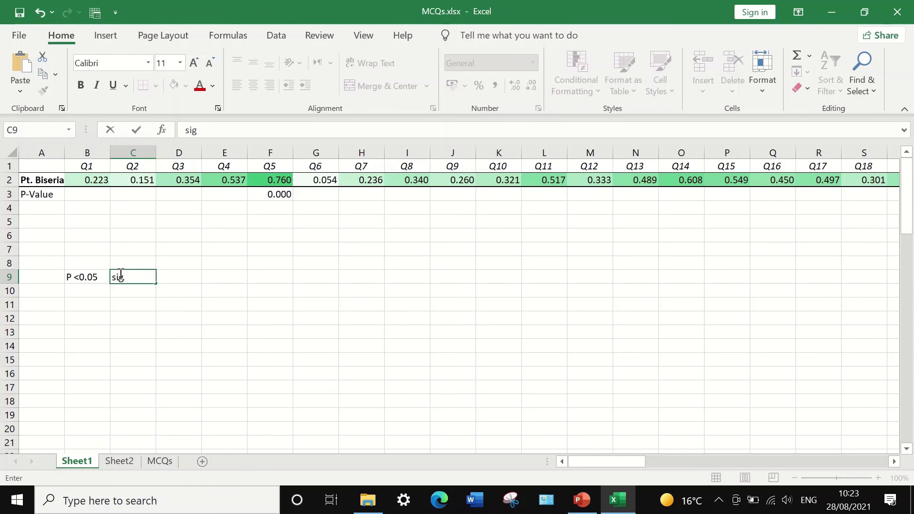
pyautogui.write('nifi')
pyautogui.write('ganb')
pyautogui.press('BackSpace')
pyautogui.press('BackSpace')
pyautogui.press('BackSpace')
pyautogui.press('BackSpace')
pyautogui.press('BackSpace')
pyautogui.press('BackSpace')
pyautogui.press('BackSpace')
pyautogui.write('nificant')
pyautogui.click(102, 302)
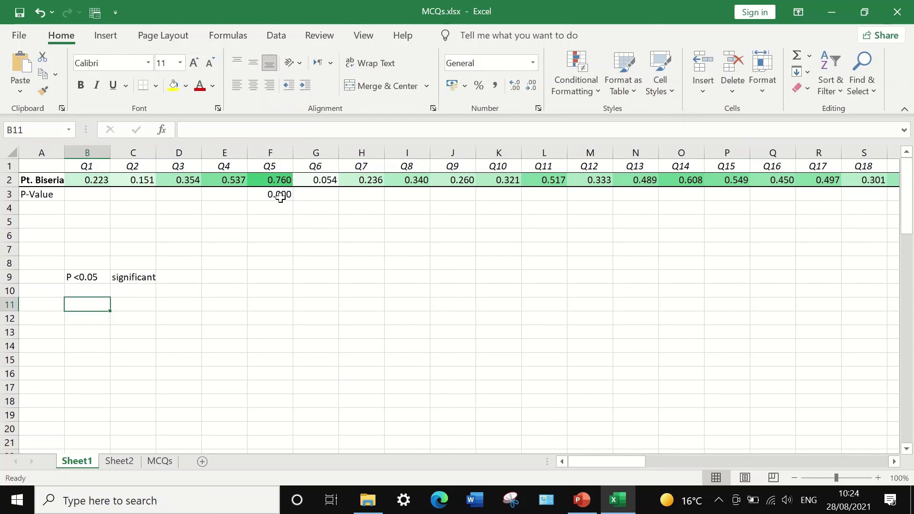
# Shade the Q5 header F1 blue, then select Q6's P-Value cell G3.
pyautogui.click(268, 166)
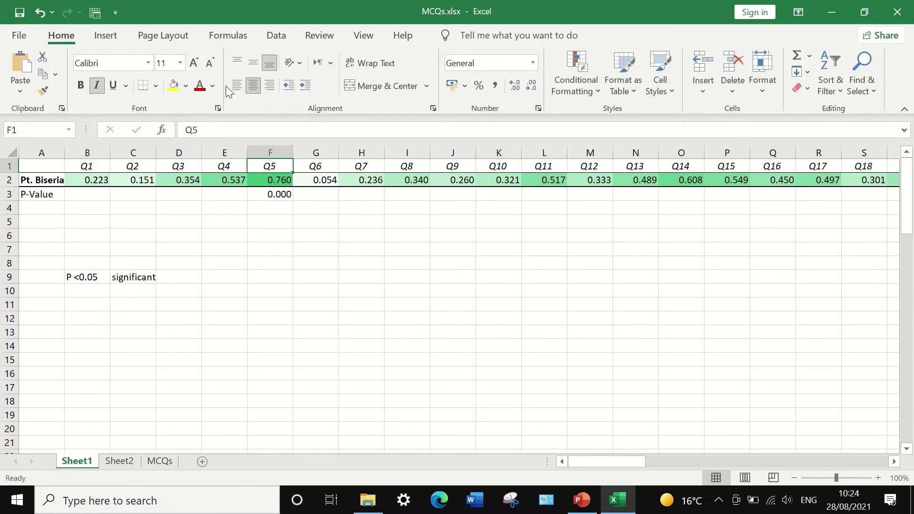
pyautogui.click(185, 86)
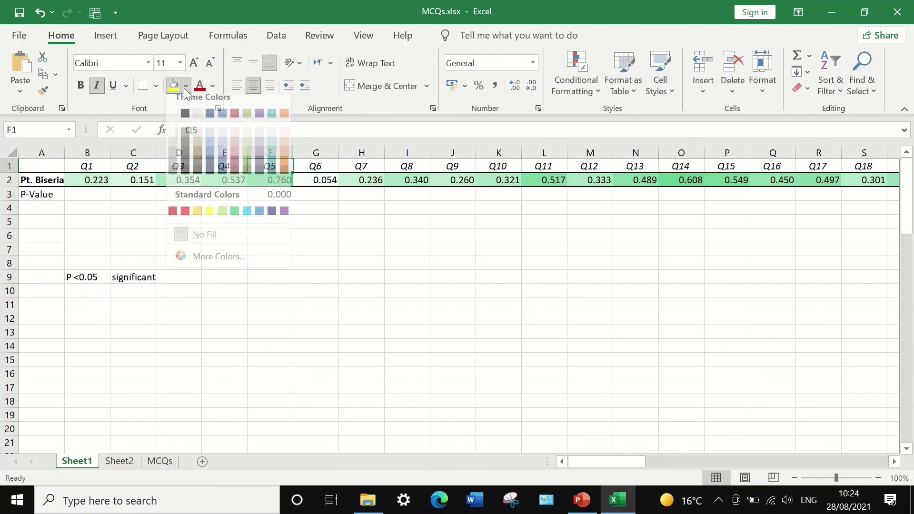
pyautogui.click(259, 219)
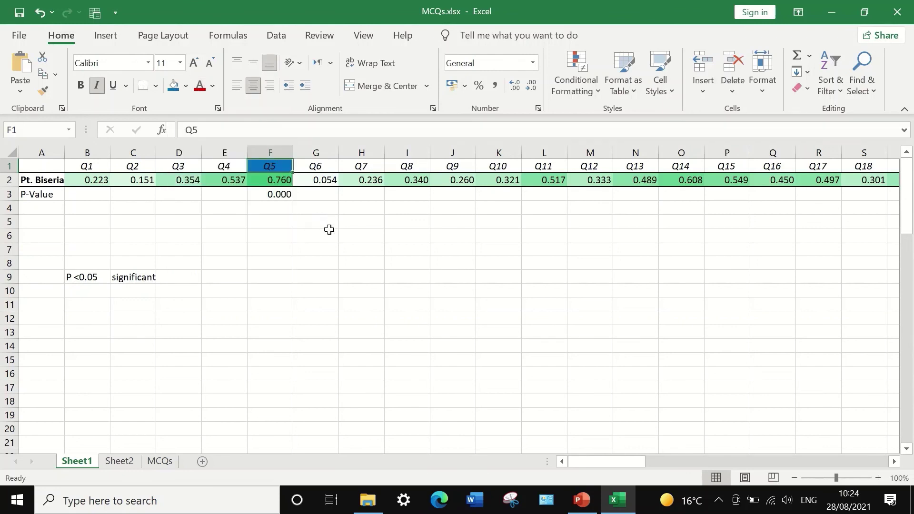
pyautogui.click(329, 231)
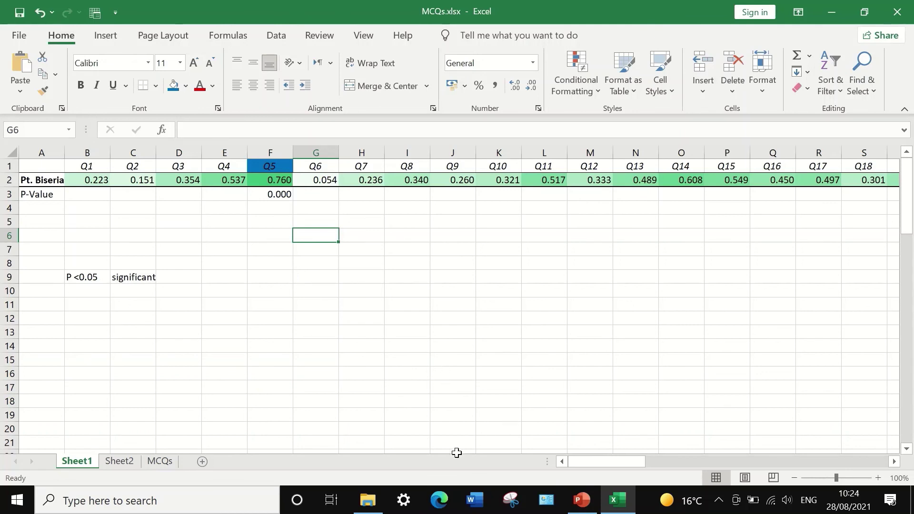
pyautogui.click(326, 181)
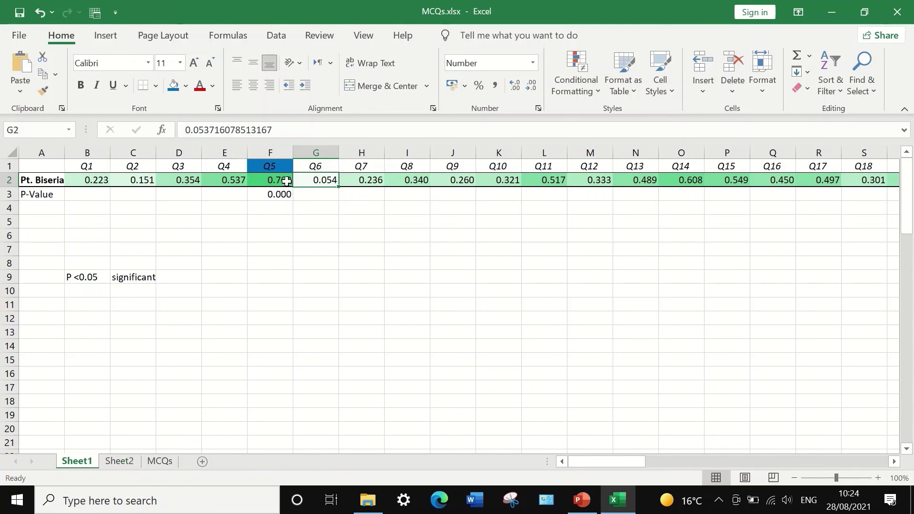
pyautogui.click(320, 193)
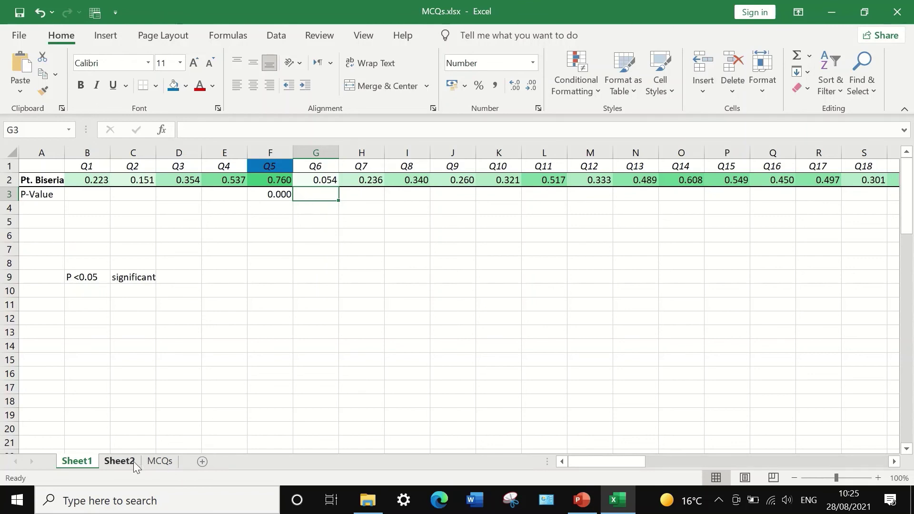
# From the MCQs sheet, start a new Regression via Data Analysis.
pyautogui.click(161, 461)
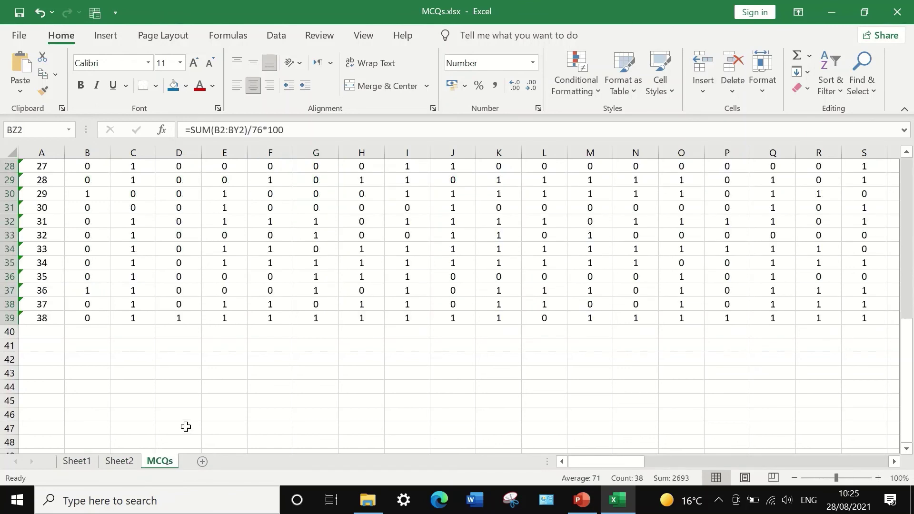
pyautogui.scroll(9, 631, 262)
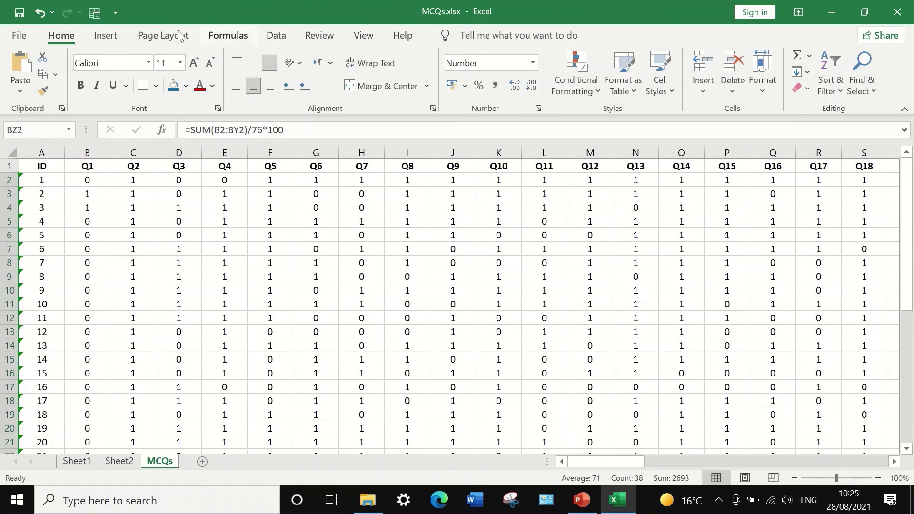
pyautogui.click(275, 36)
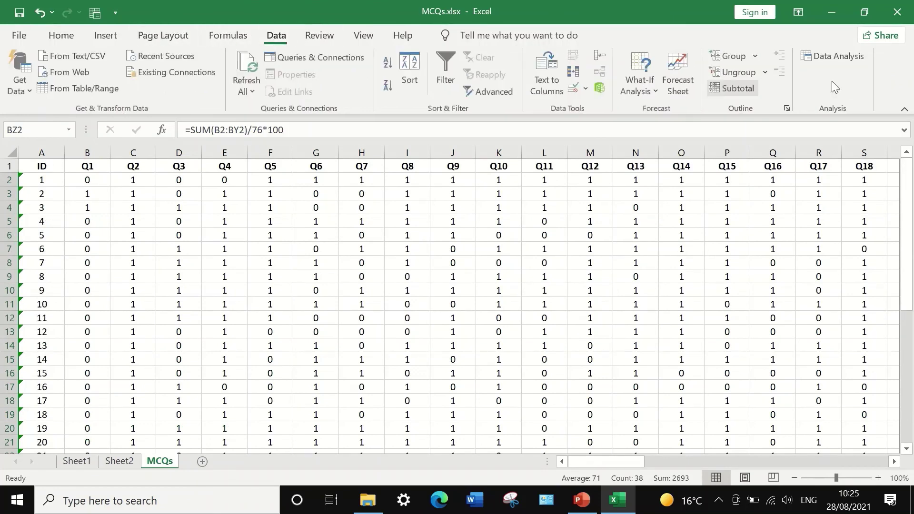
pyautogui.click(833, 57)
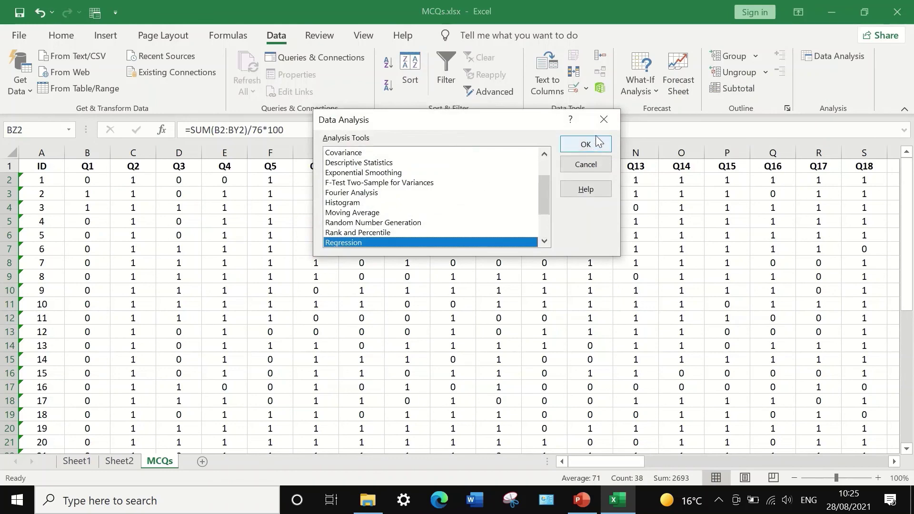
pyautogui.click(578, 144)
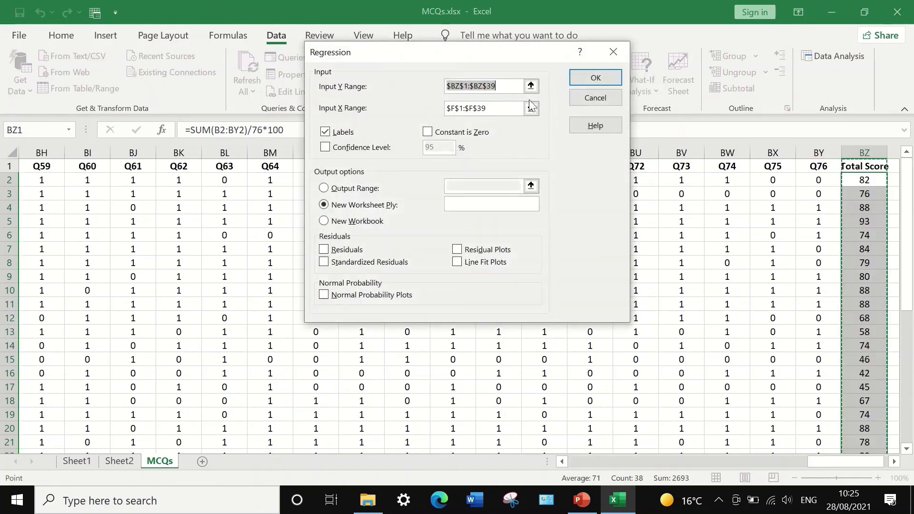
# Keep Y as $BZ$1:$BZ$39, set X to Q6's $G$1:$G$39, and run it.
pyautogui.press('End')
pyautogui.click(529, 113)
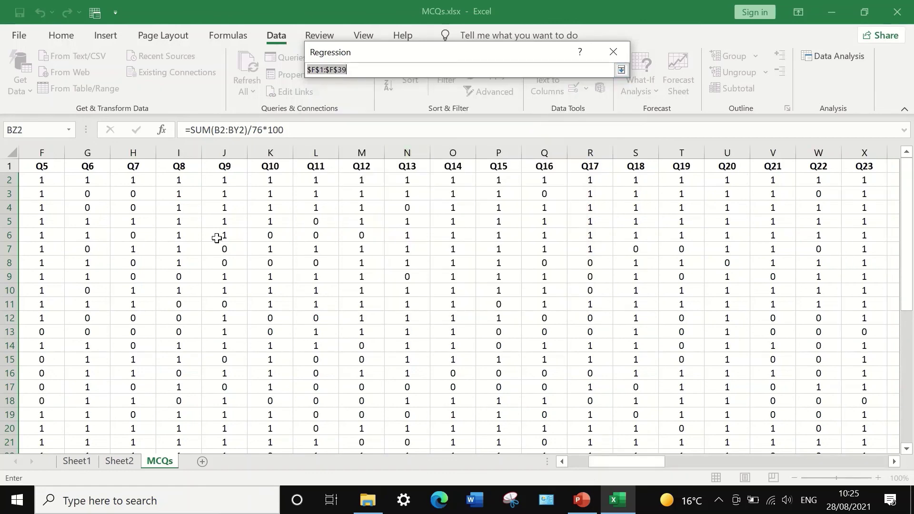
pyautogui.click(85, 168)
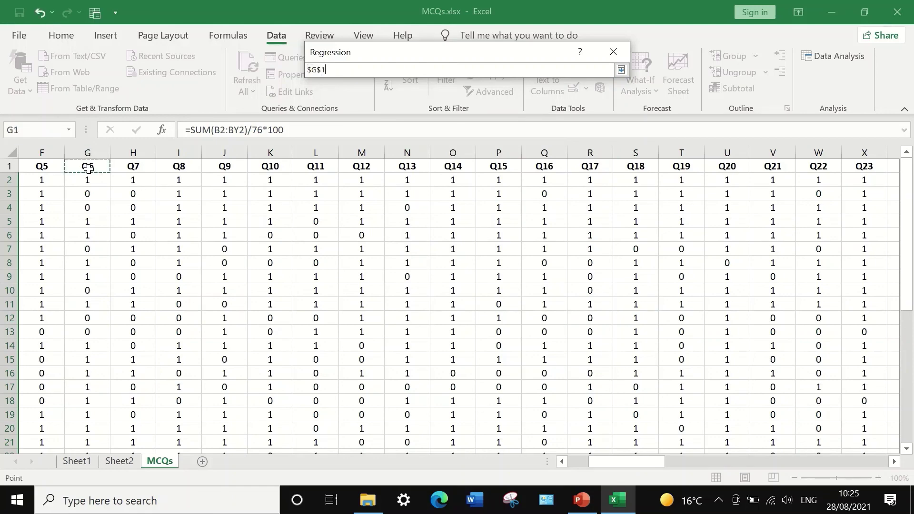
pyautogui.hotkey('ctrl', 'shift', 'Down')
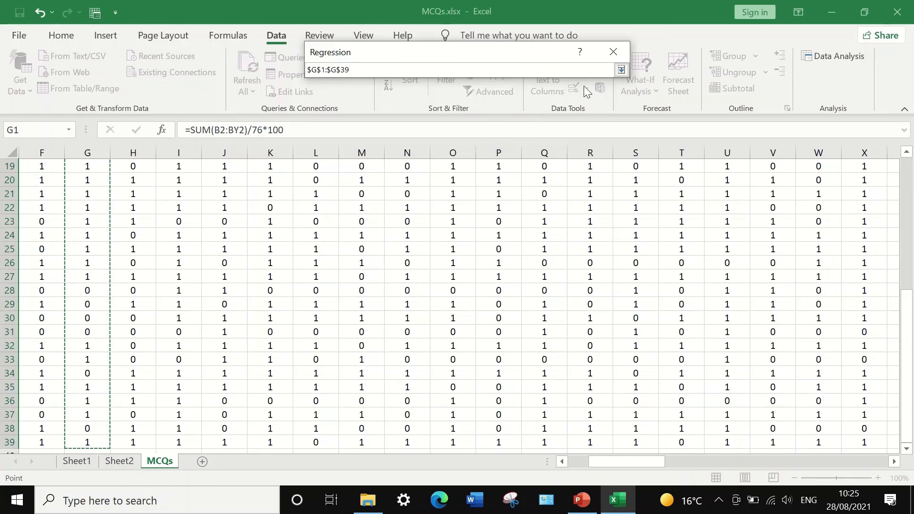
pyautogui.click(627, 71)
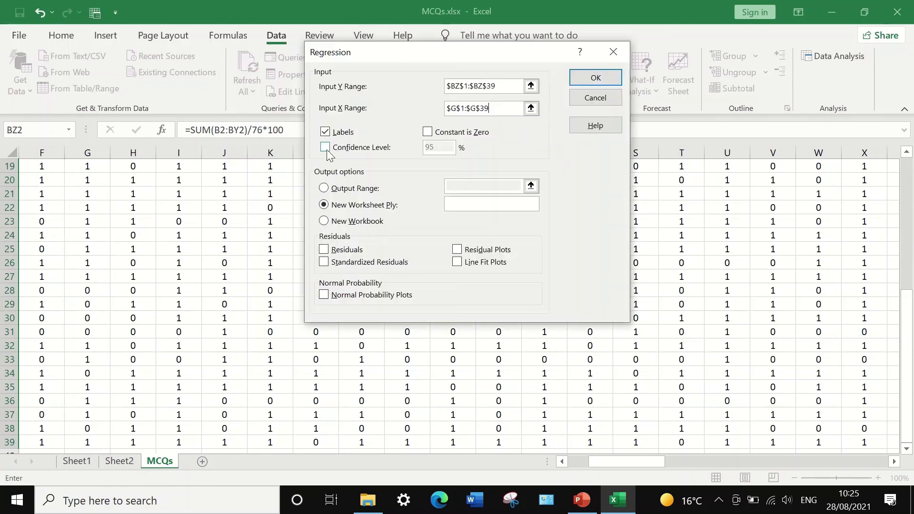
pyautogui.click(587, 79)
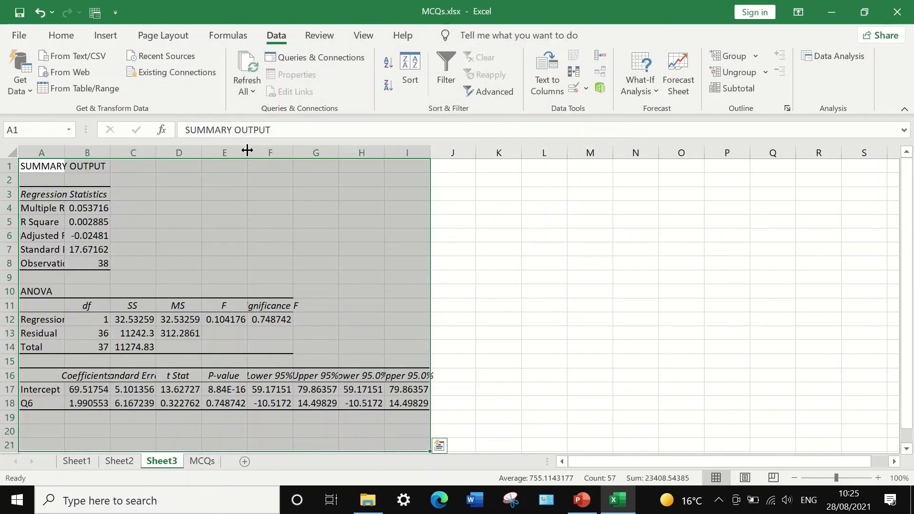
# Widen column E and format the Q6 row 18 to 3 decimal places.
pyautogui.moveTo(247, 151); pyautogui.dragTo(362, 151)
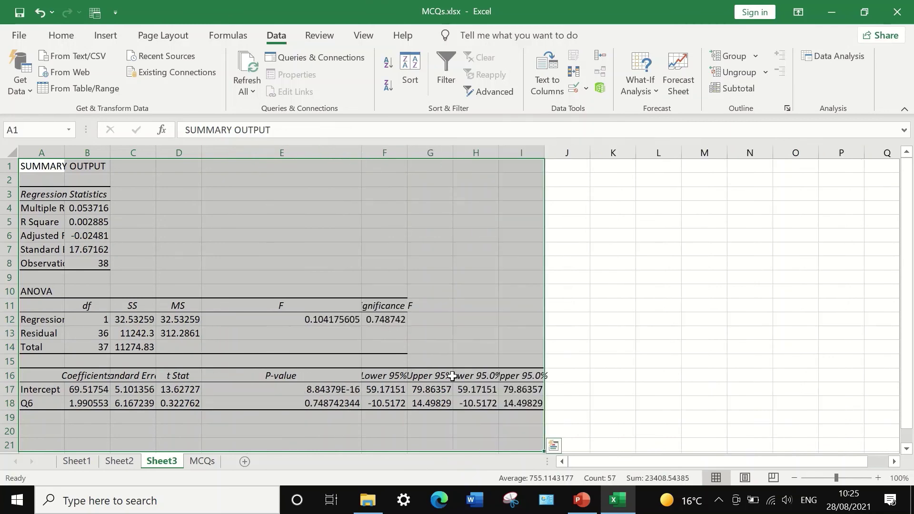
pyautogui.click(12, 403)
pyautogui.rightClick(14, 403)
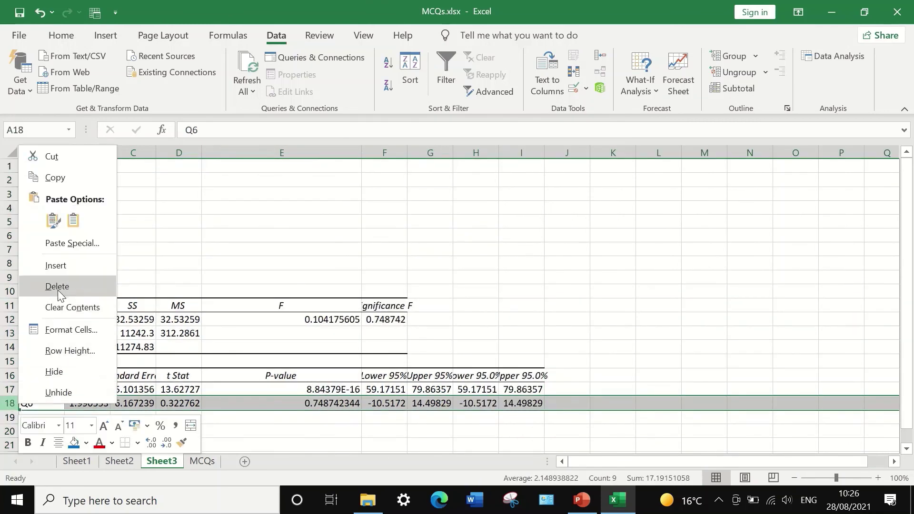
pyautogui.click(66, 329)
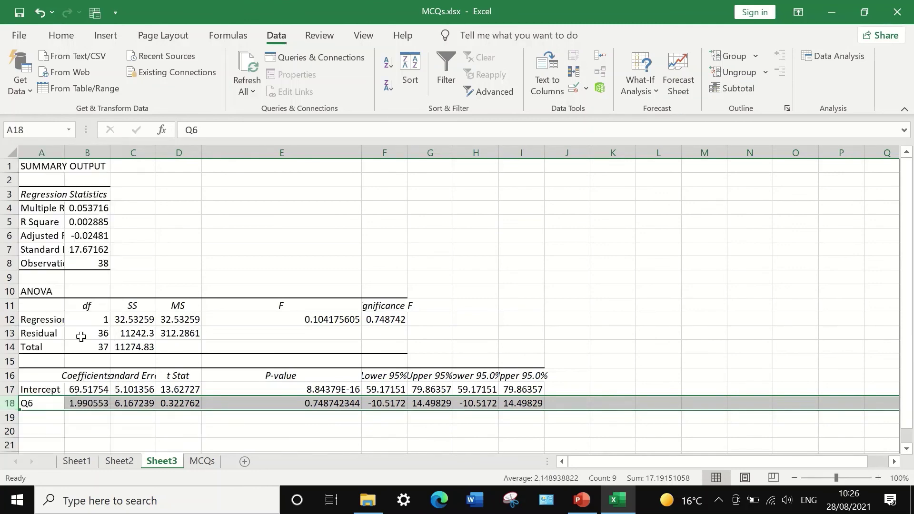
pyautogui.click(42, 193)
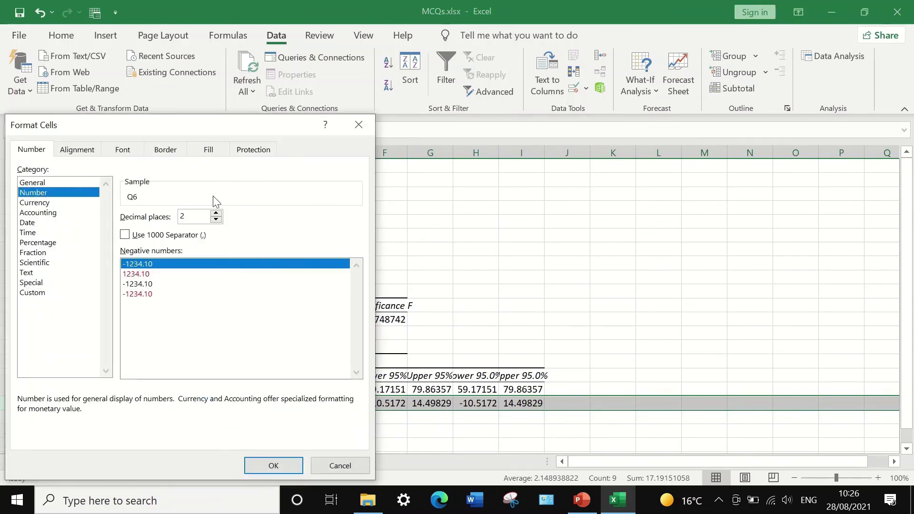
pyautogui.click(216, 213)
pyautogui.click(274, 465)
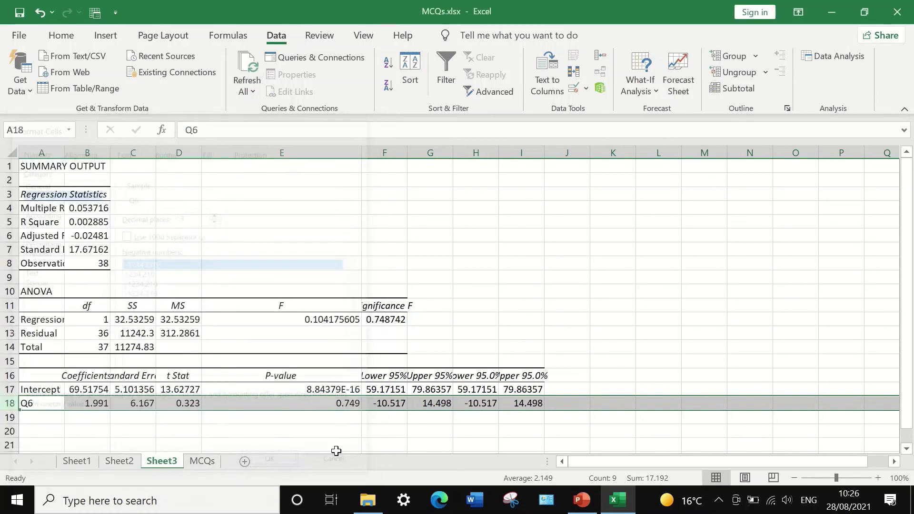
# Copy the Q6 P-value 0.749 from E18.
pyautogui.click(308, 405)
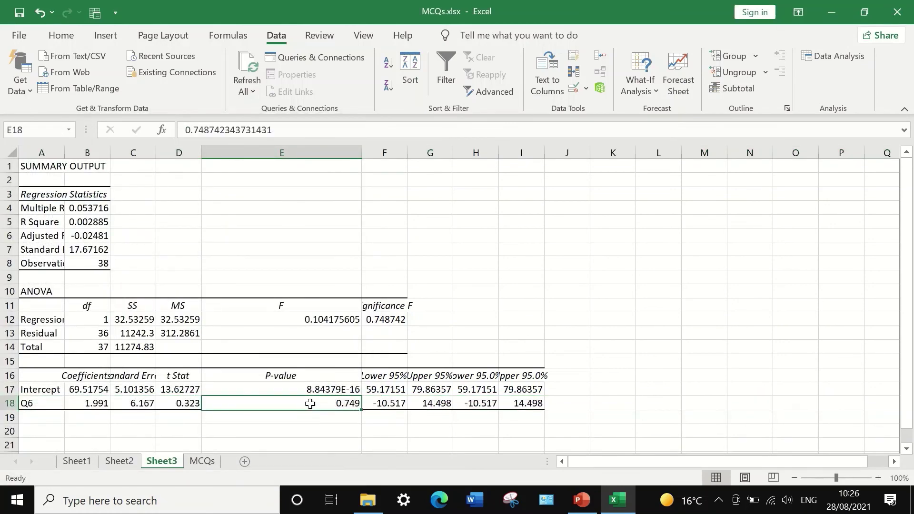
pyautogui.rightClick(321, 405)
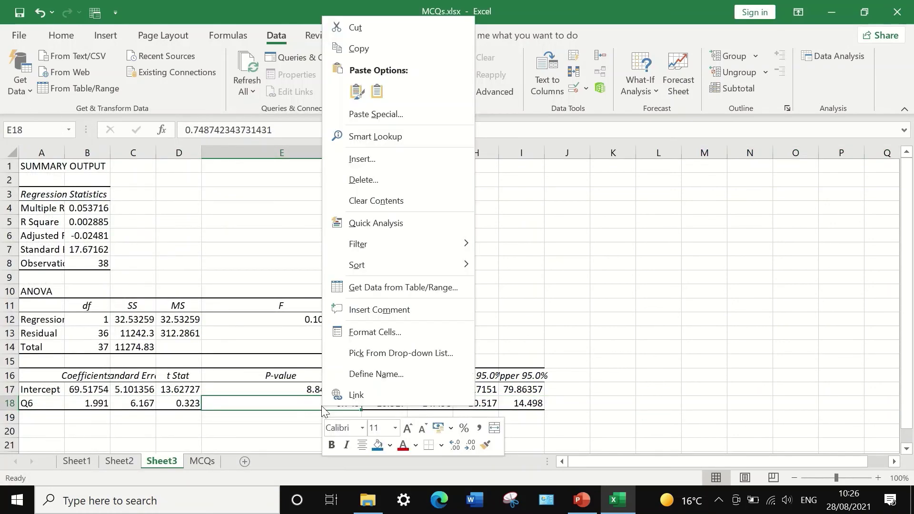
pyautogui.click(368, 50)
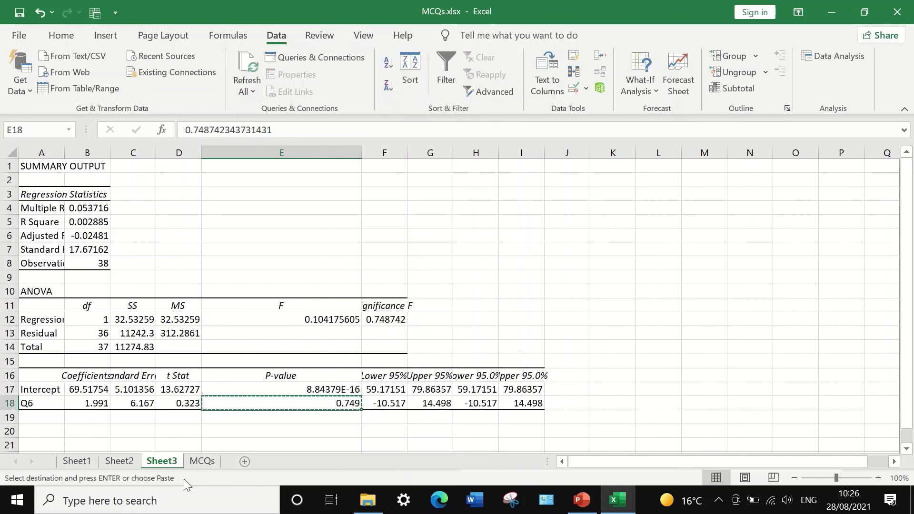
# Paste Q6's copied P-value 0.749 into Sheet1 cell G3, under its point-biserial value.
pyautogui.click(117, 462)
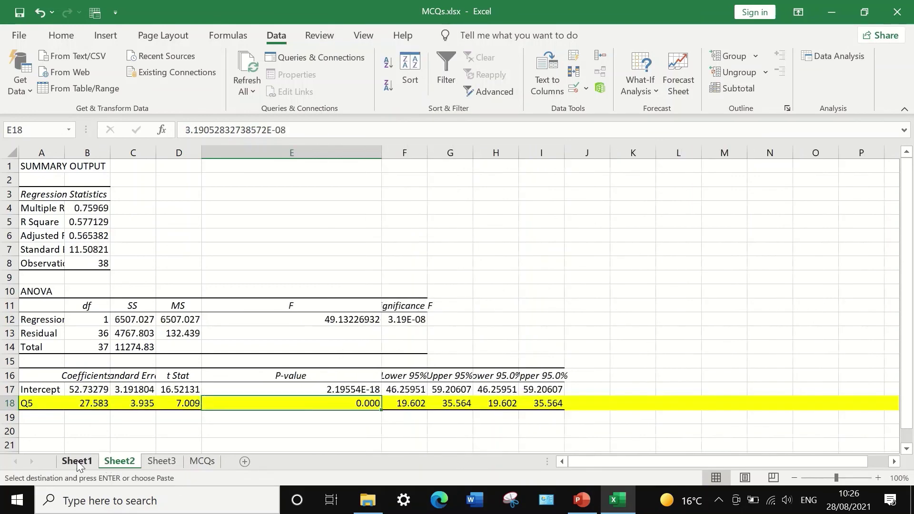
pyautogui.click(78, 461)
pyautogui.rightClick(322, 198)
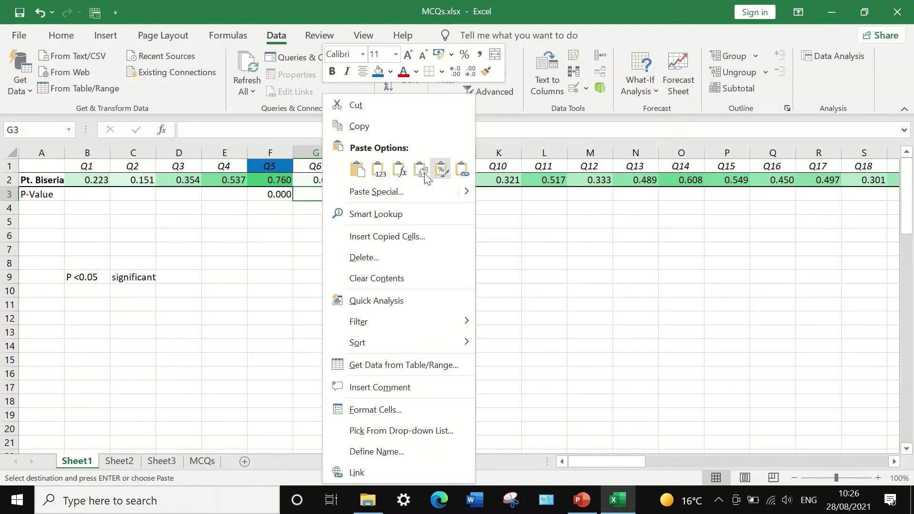
pyautogui.click(359, 170)
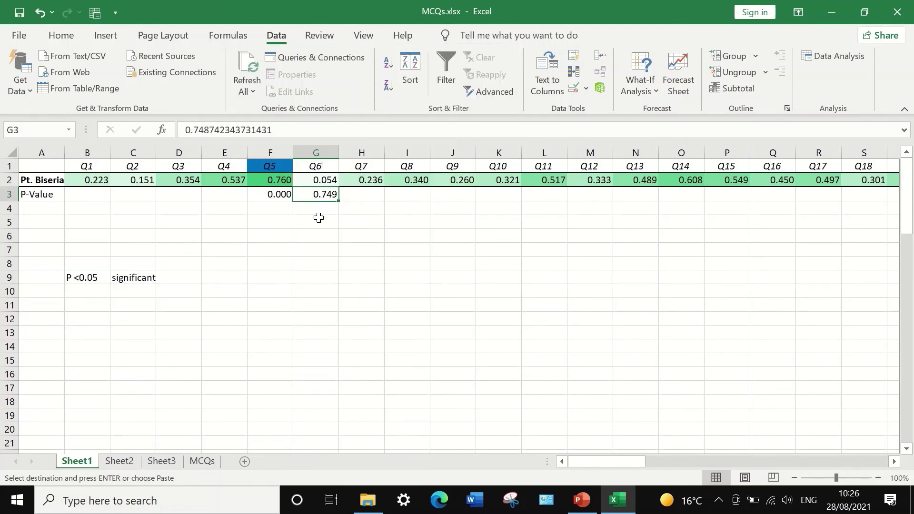
pyautogui.press('Down')
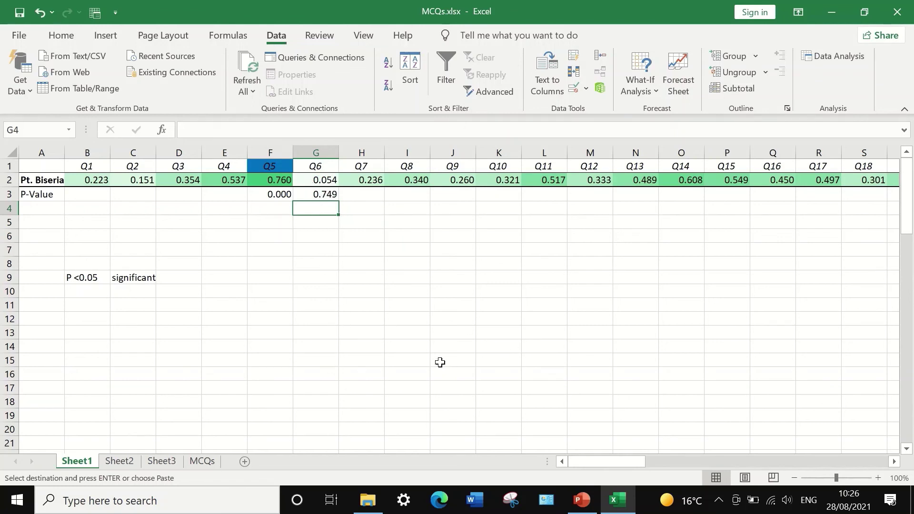
# Check Q47's point-biserial value -0.294 in Sheet1 column AV, then go to the MCQs data sheet.
pyautogui.moveTo(596, 458); pyautogui.dragTo(742, 447)
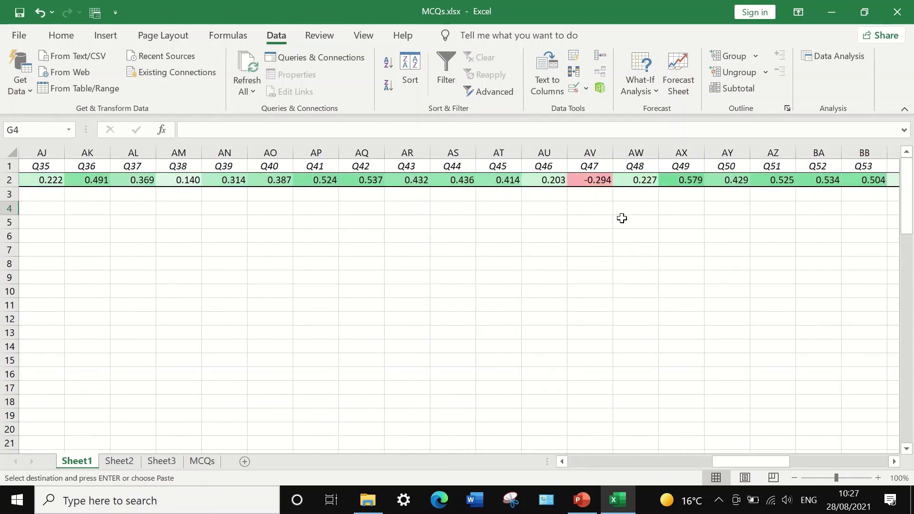
pyautogui.click(591, 180)
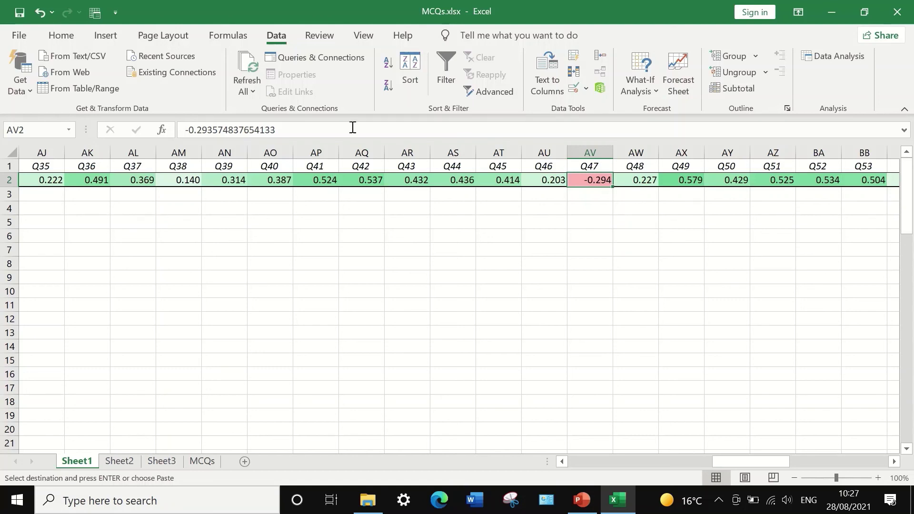
pyautogui.click(598, 194)
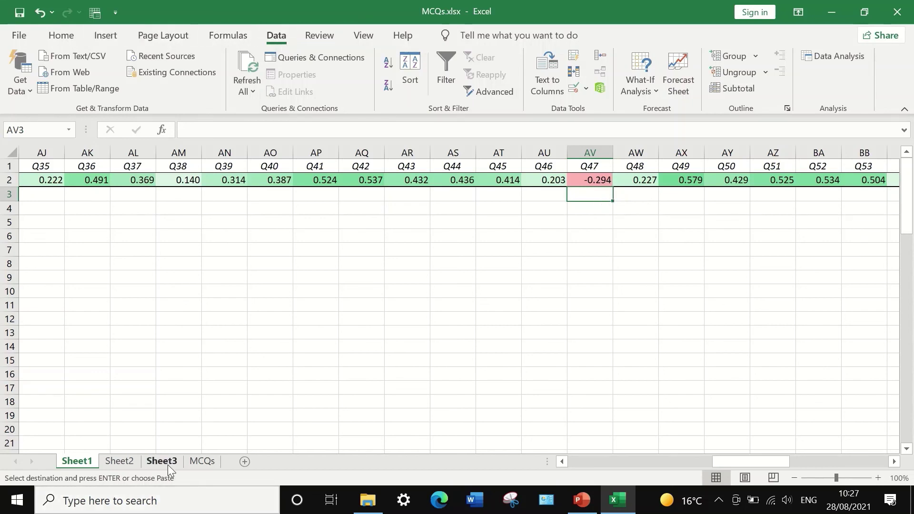
pyautogui.click(205, 460)
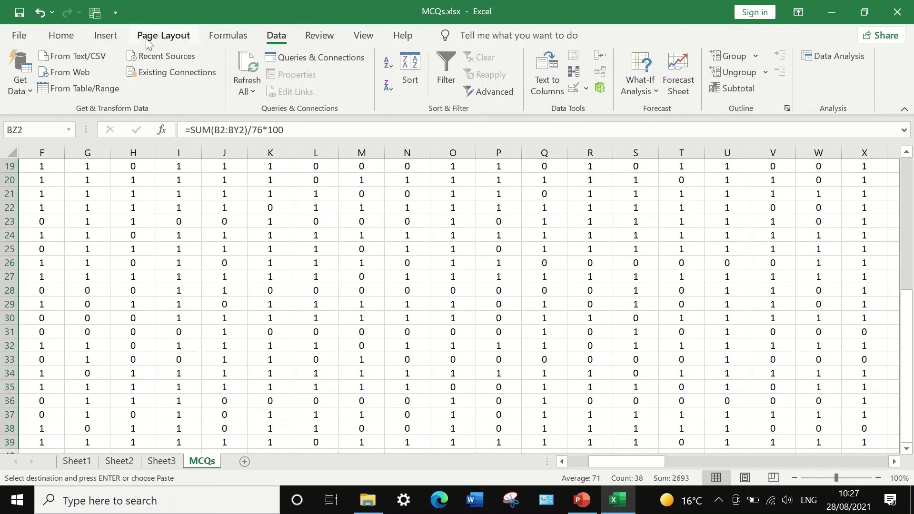
# Regress Total Score ($BZ$1:$BZ$39) on Q47 answers ($AV$1:$AV$39), with labels, into a new worksheet.
pyautogui.click(822, 56)
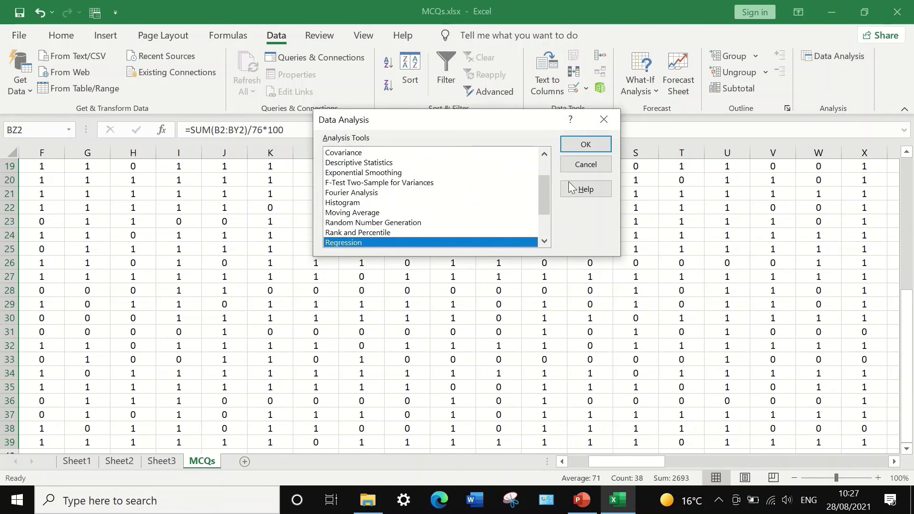
pyautogui.click(582, 145)
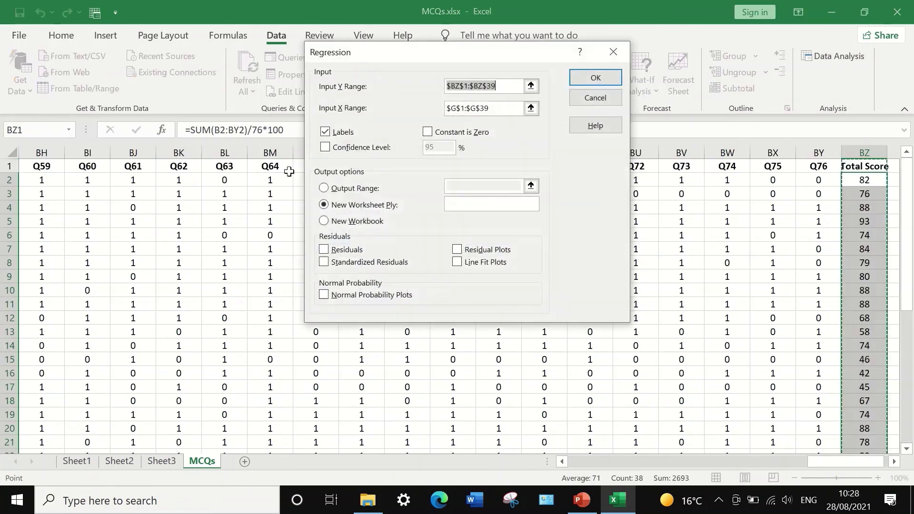
pyautogui.click(531, 107)
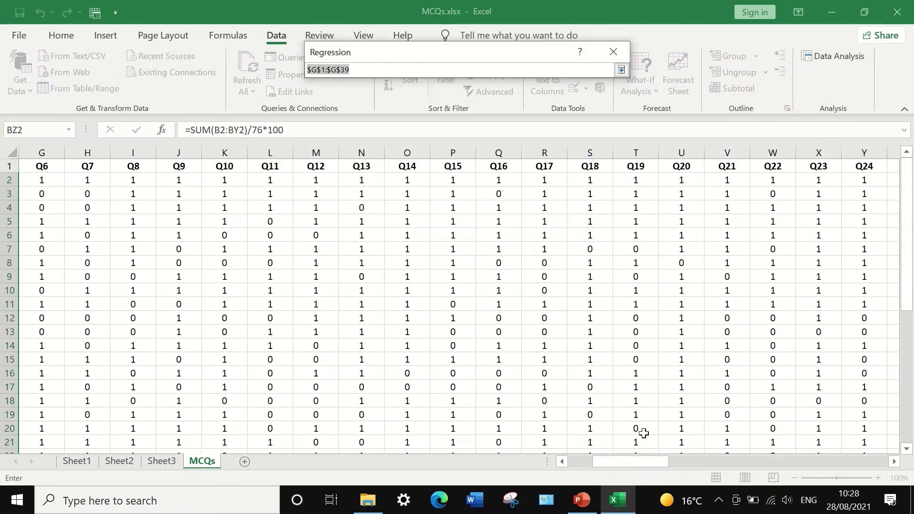
pyautogui.moveTo(617, 461); pyautogui.dragTo(757, 458)
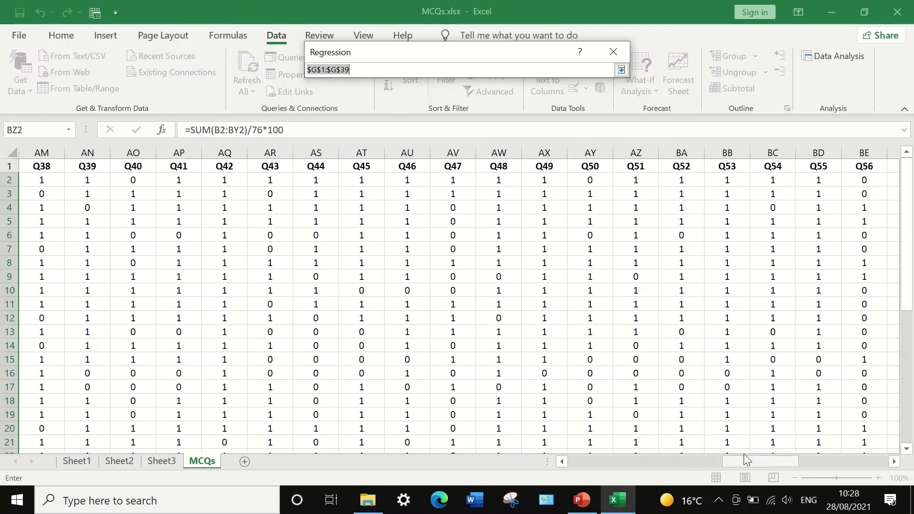
pyautogui.click(458, 165)
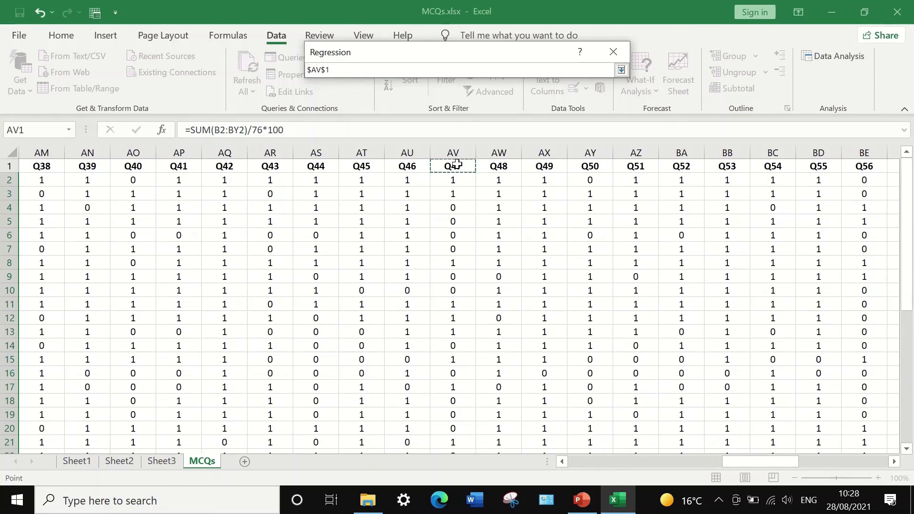
pyautogui.hotkey('ctrl', 'shift', 'Down')
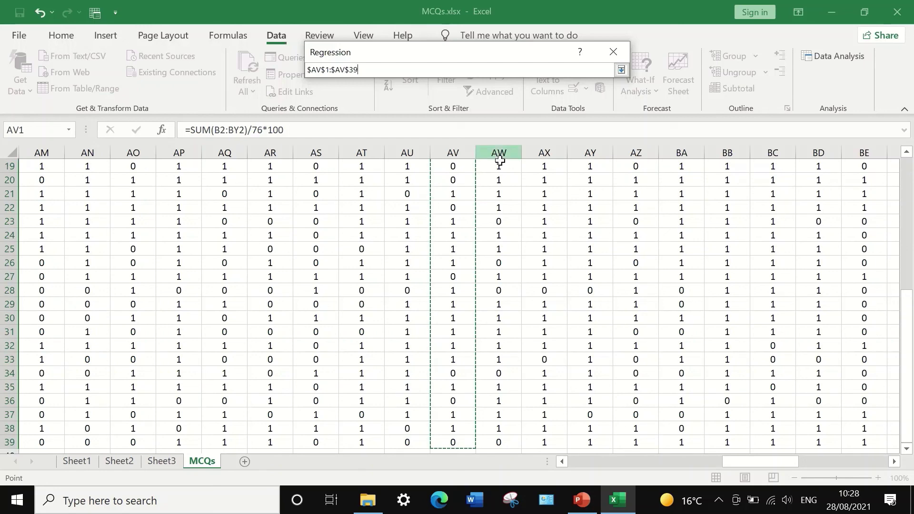
pyautogui.click(621, 70)
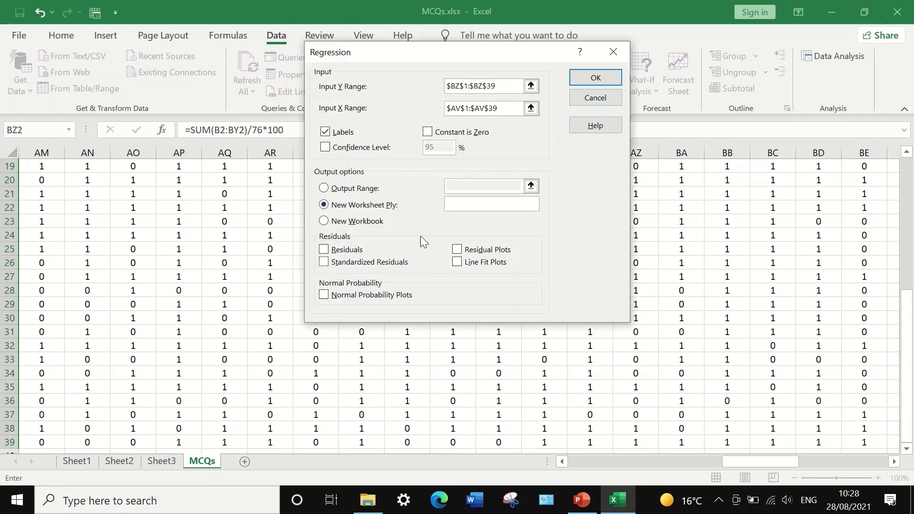
pyautogui.click(596, 78)
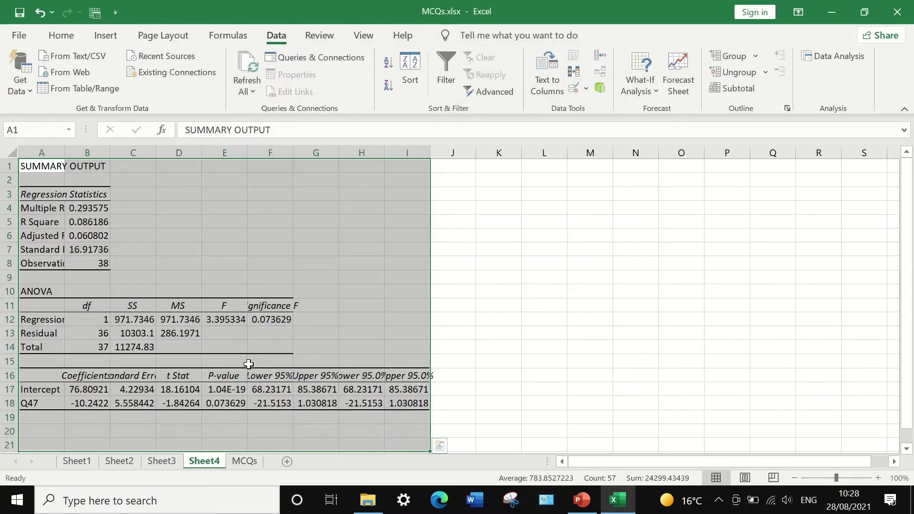
# Widen column E and format Q47's results row 18 as Number with 3 decimal places.
pyautogui.click(492, 289)
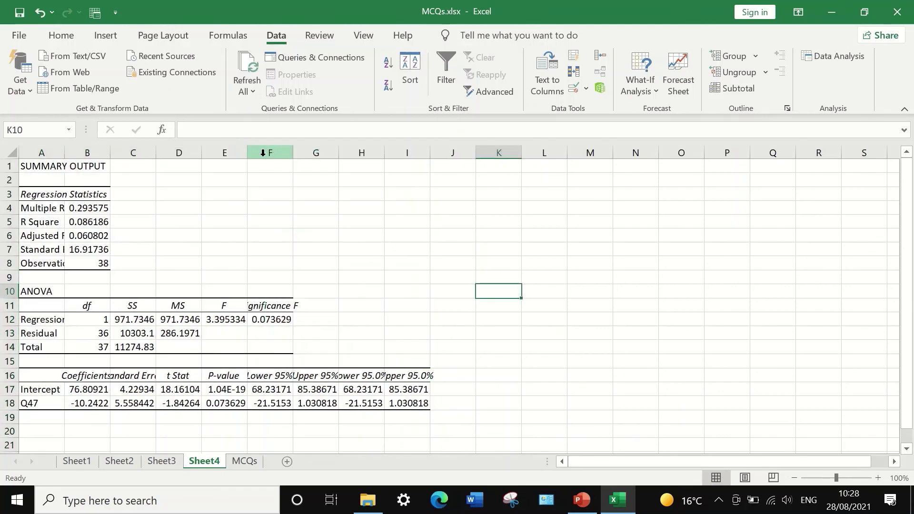
pyautogui.moveTo(247, 155); pyautogui.dragTo(301, 160)
pyautogui.moveTo(414, 174); pyautogui.dragTo(415, 173)
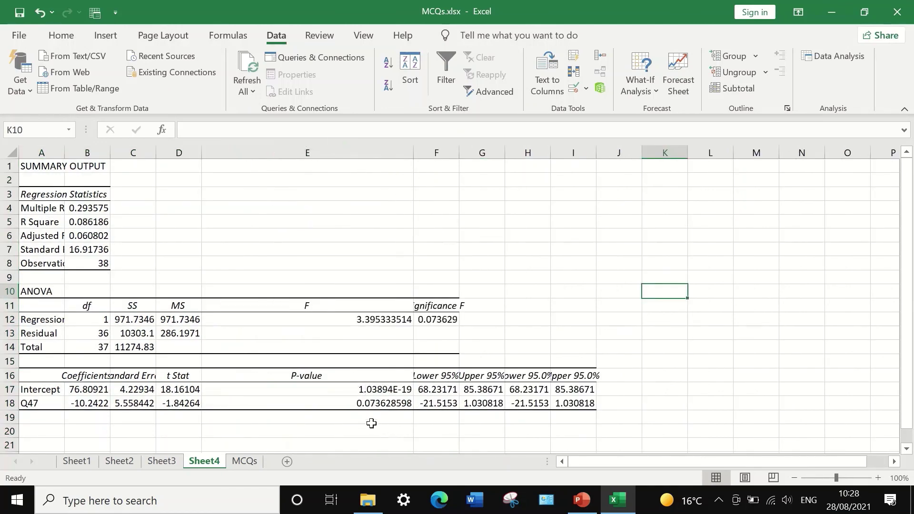
pyautogui.click(356, 405)
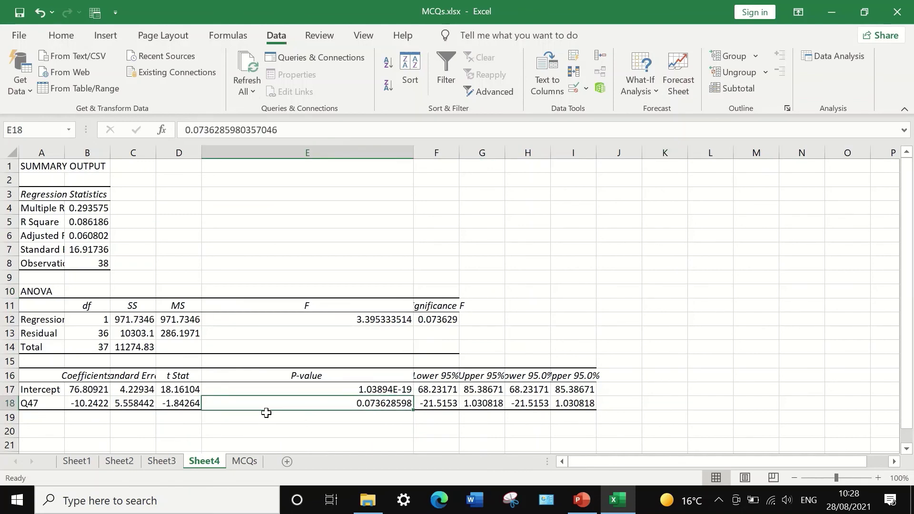
pyautogui.click(10, 403)
pyautogui.rightClick(10, 404)
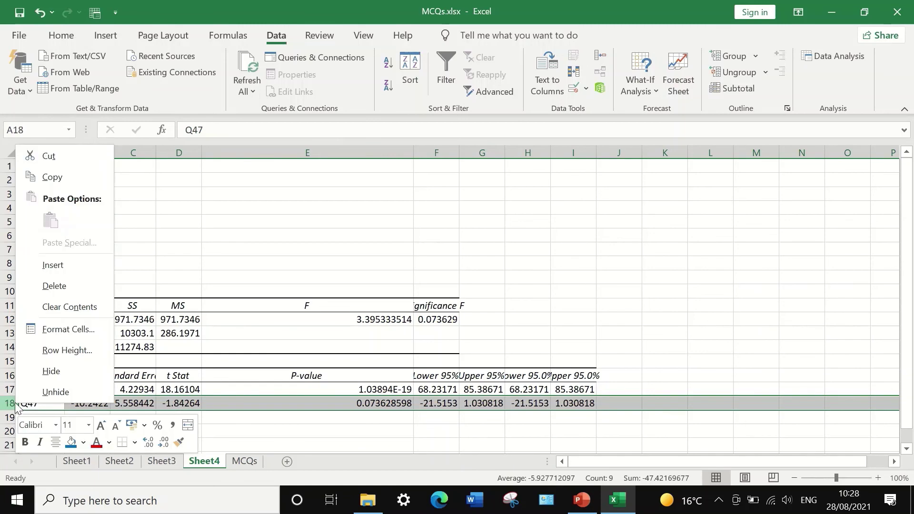
pyautogui.click(71, 328)
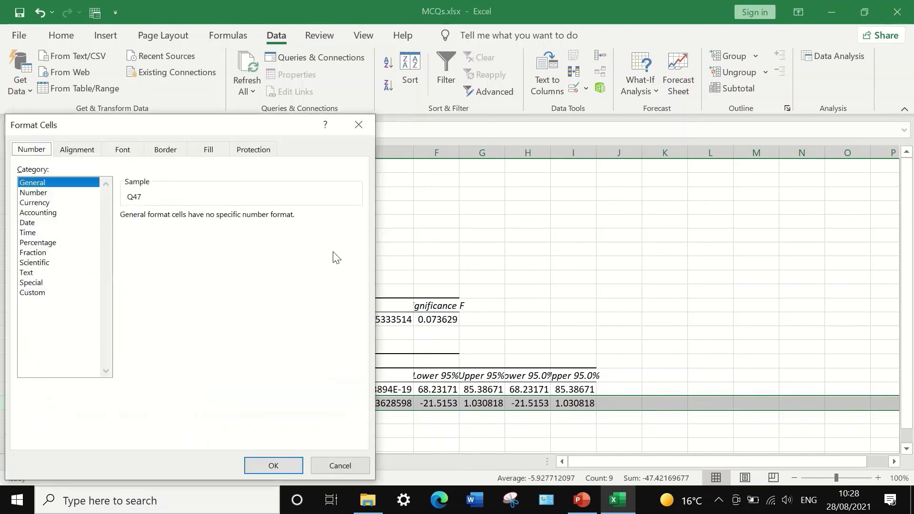
pyautogui.click(33, 192)
pyautogui.click(216, 213)
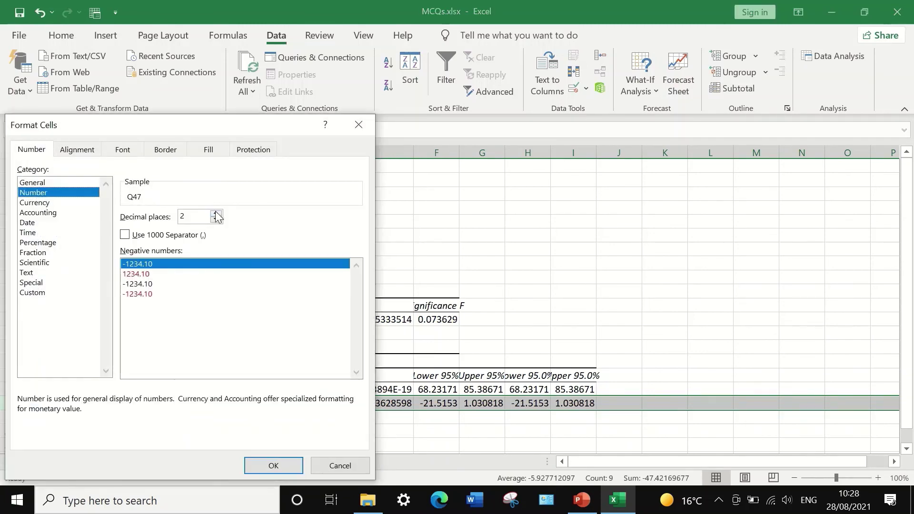
pyautogui.click(271, 465)
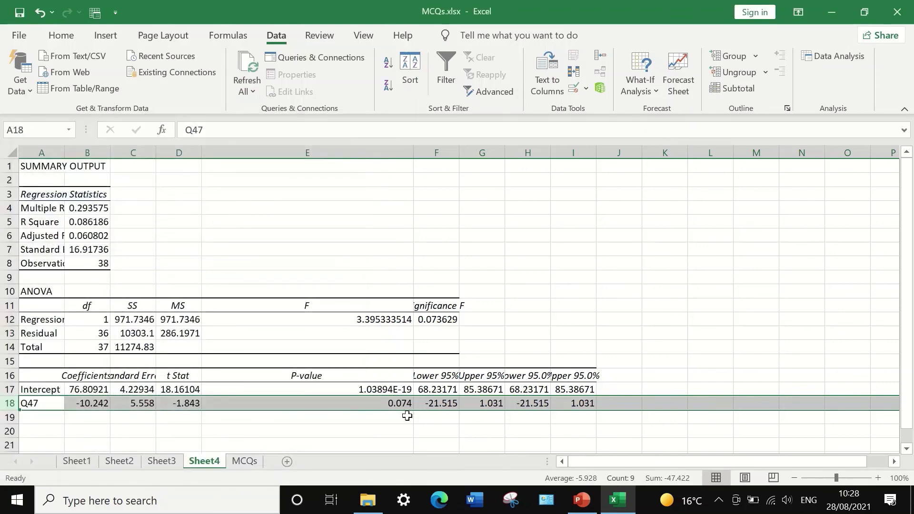
# Copy Q47's P-value 0.074 from cell E18.
pyautogui.click(343, 403)
pyautogui.hotkey('ctrl', 'c')
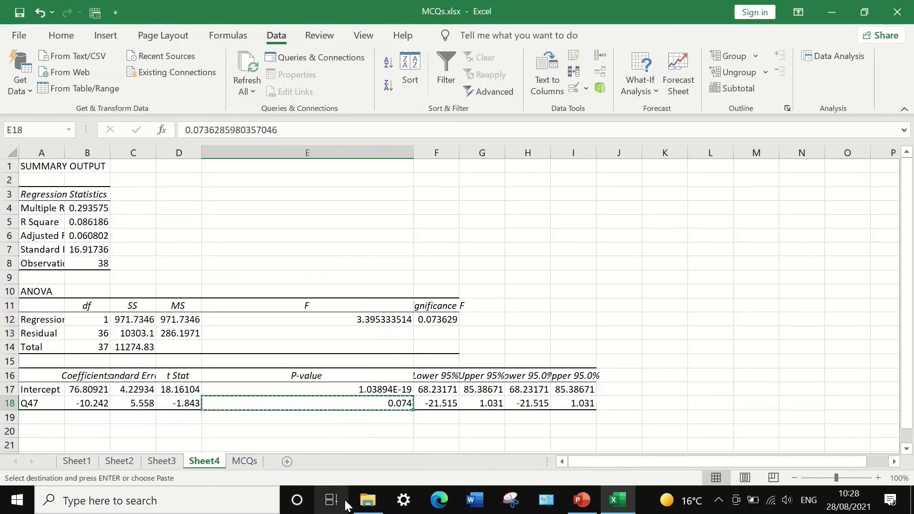
pyautogui.click(238, 459)
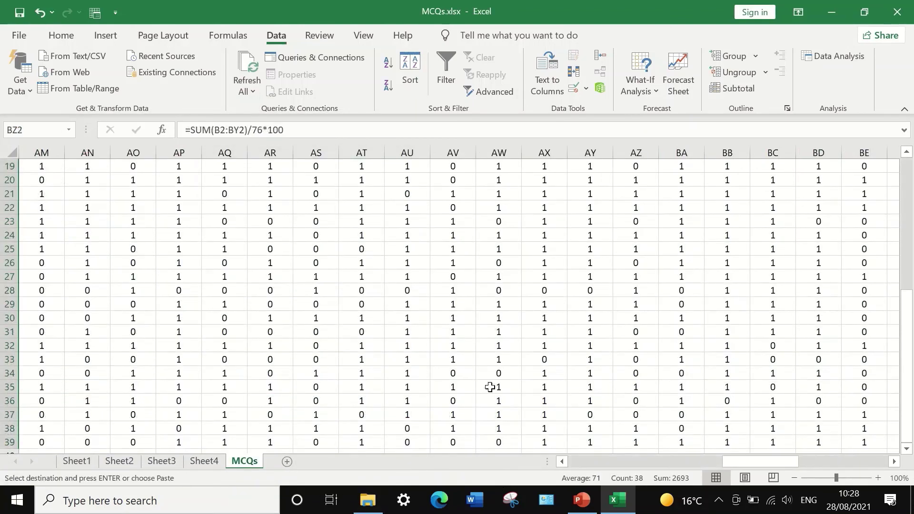
# Paste Q47's P-value 0.074 into Sheet1 cell AV3 under -0.294, and verify it.
pyautogui.scroll(-7, 491, 386)
pyautogui.scroll(4, 490, 385)
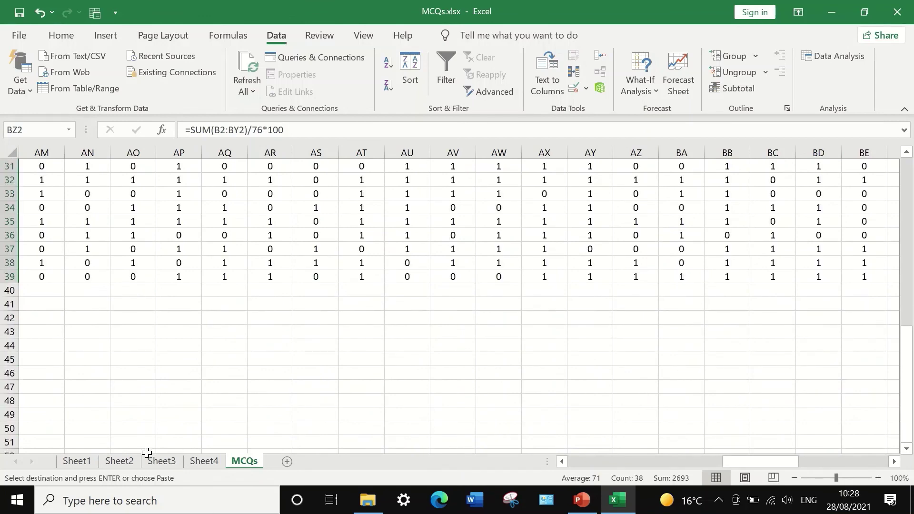
pyautogui.click(85, 464)
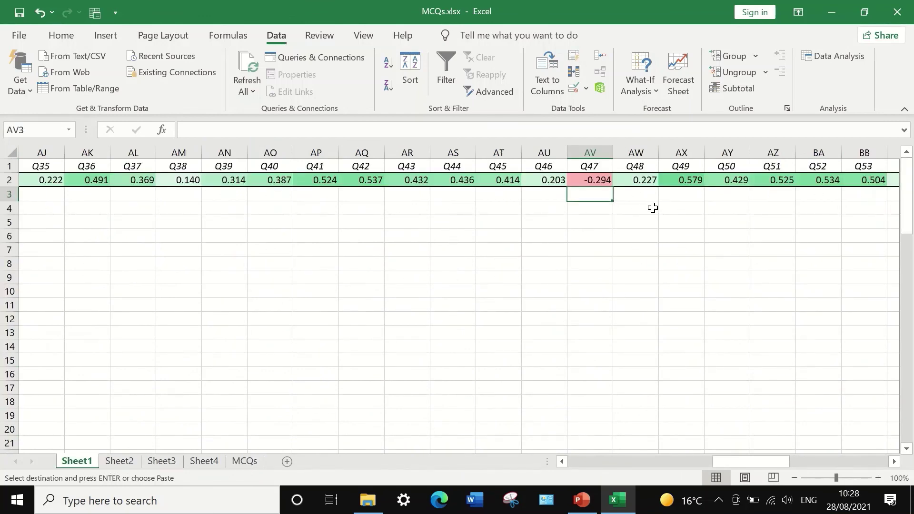
pyautogui.rightClick(592, 198)
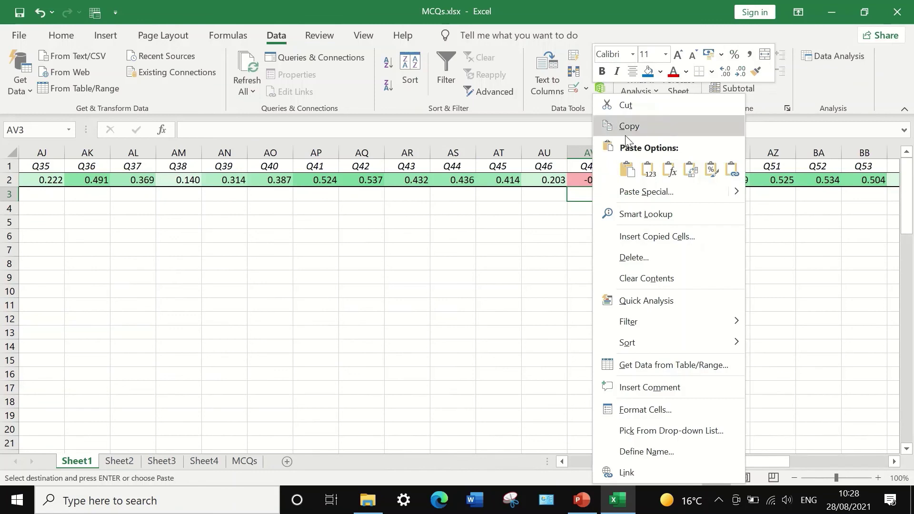
pyautogui.click(626, 168)
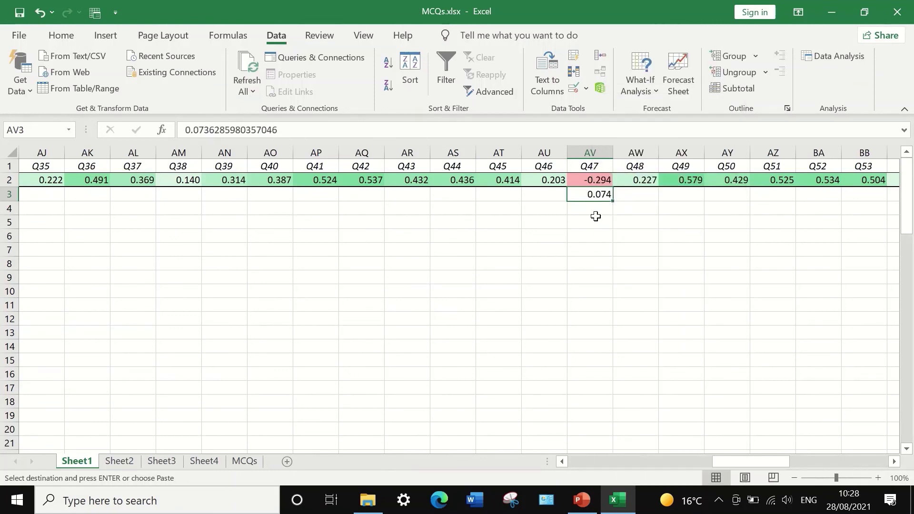
pyautogui.click(593, 221)
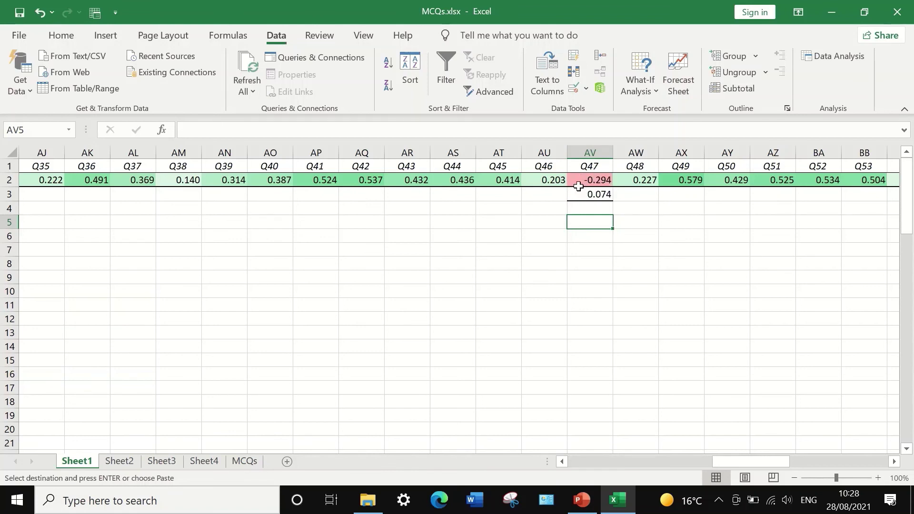
pyautogui.click(603, 195)
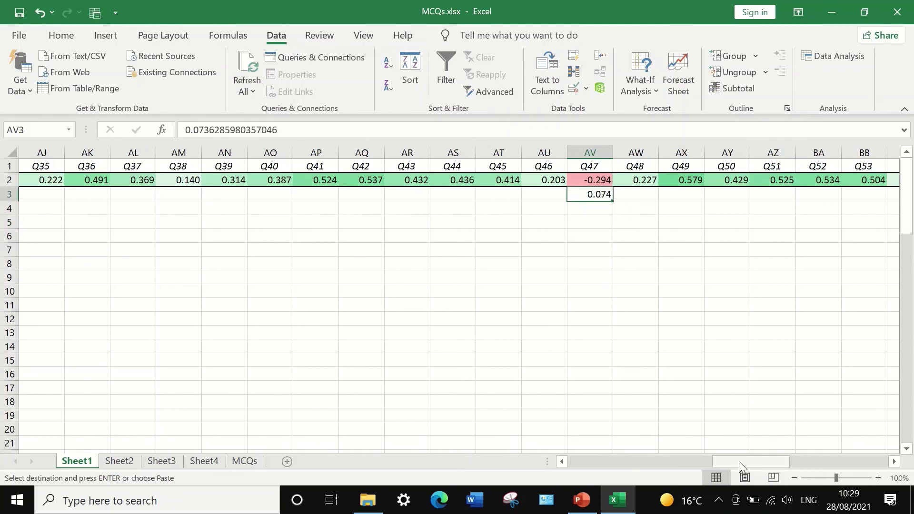
pyautogui.moveTo(739, 461); pyautogui.dragTo(429, 410)
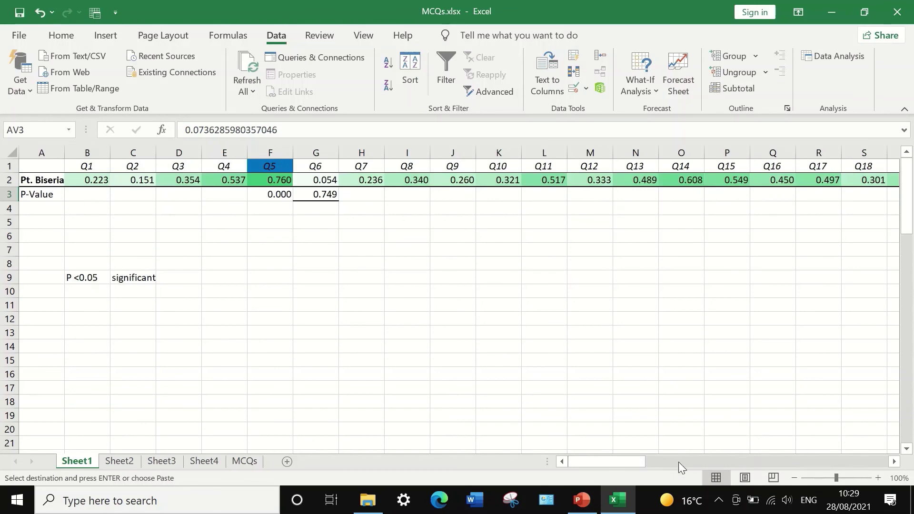
pyautogui.moveTo(623, 460); pyautogui.dragTo(762, 457)
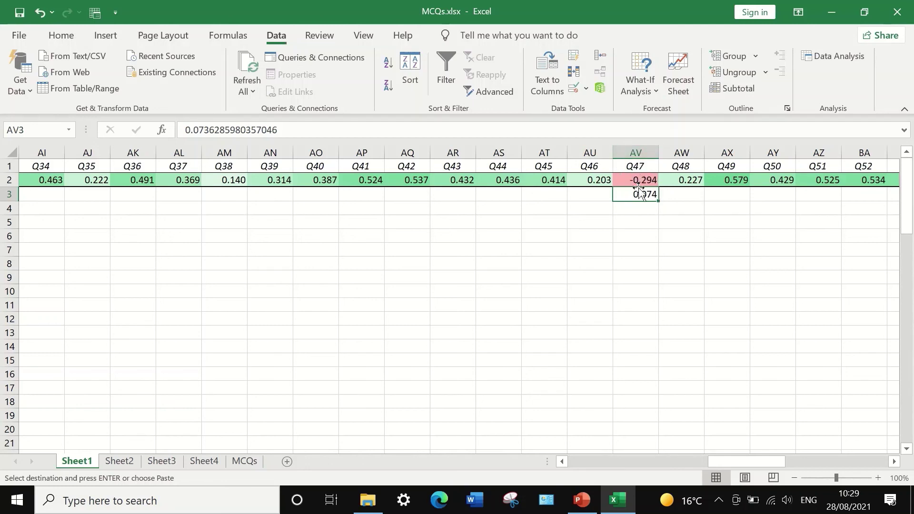
pyautogui.moveTo(724, 465); pyautogui.dragTo(487, 433)
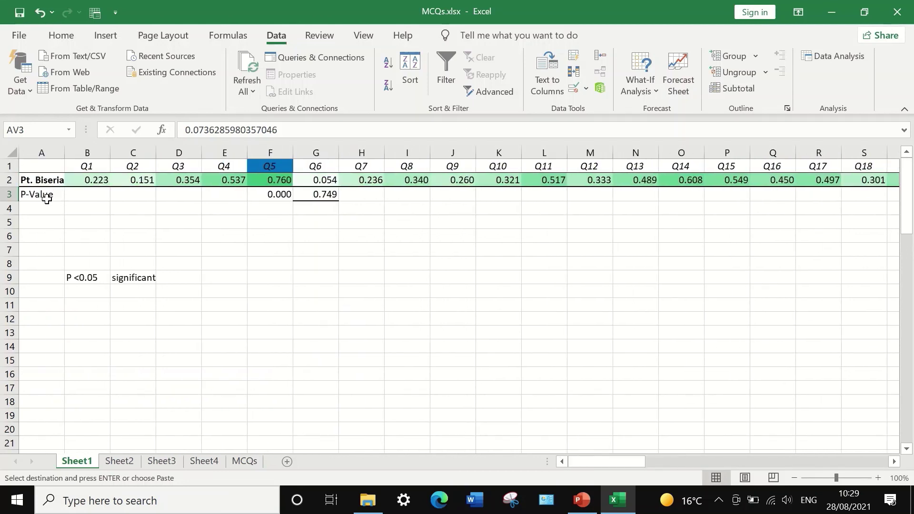